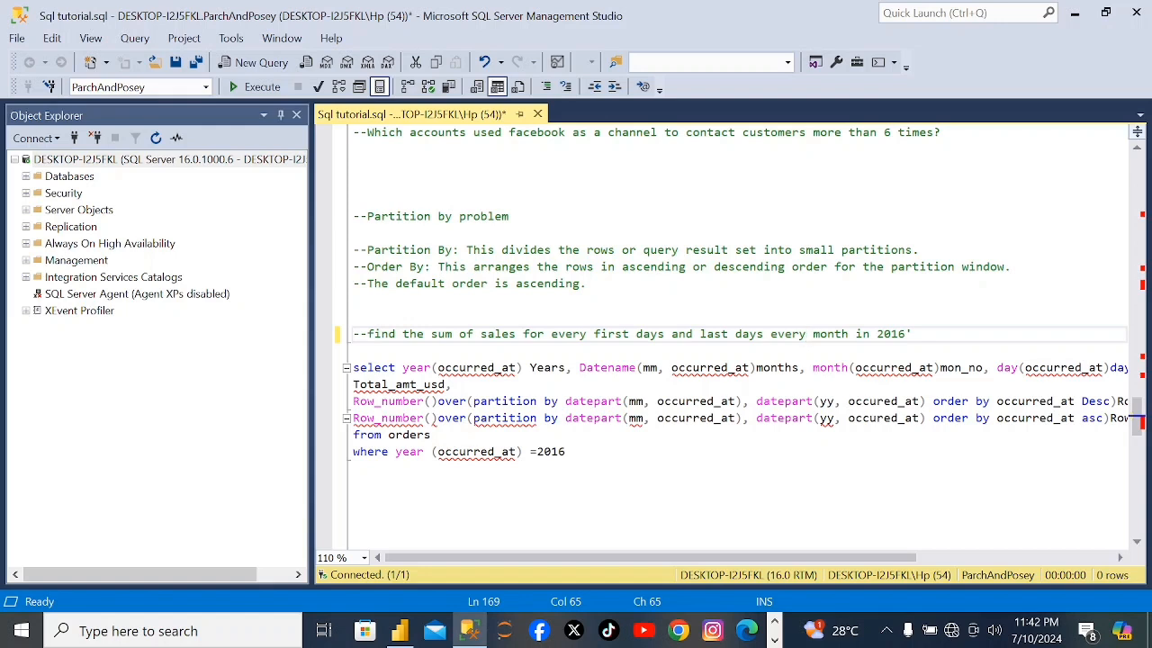
Insert "of" before "every month" in the task comment and correct the second occurred_at spelling in the descending Row_number line.
{"action": "type", "text": "of"}
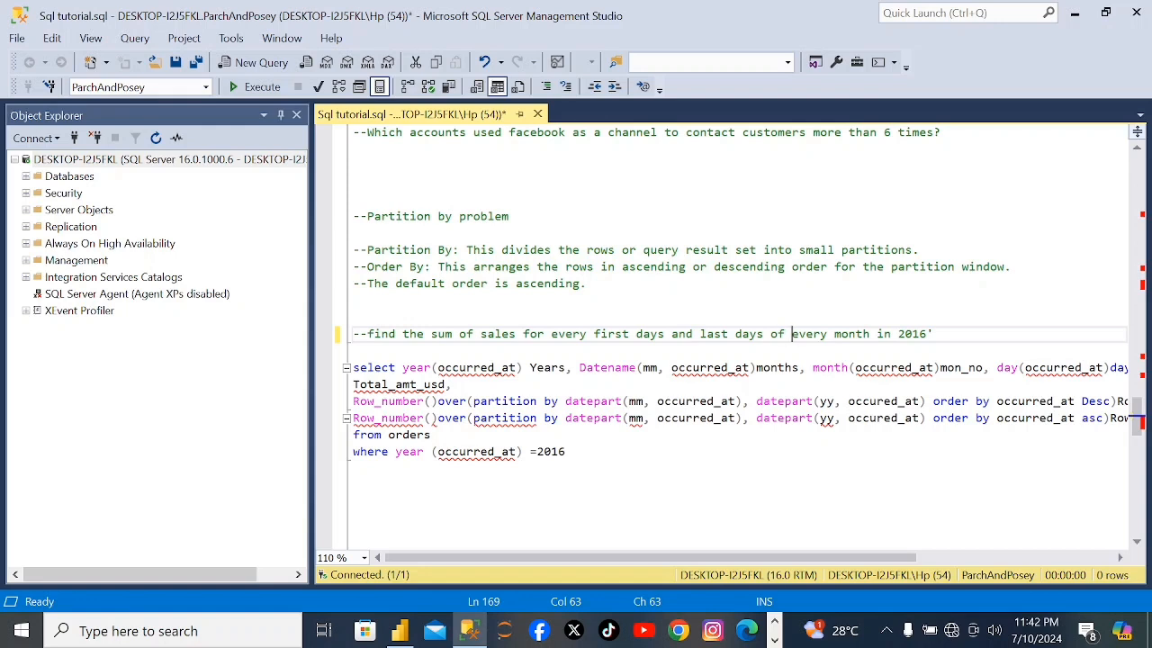
{"action": "left_click", "coordinate": [1119, 557]}
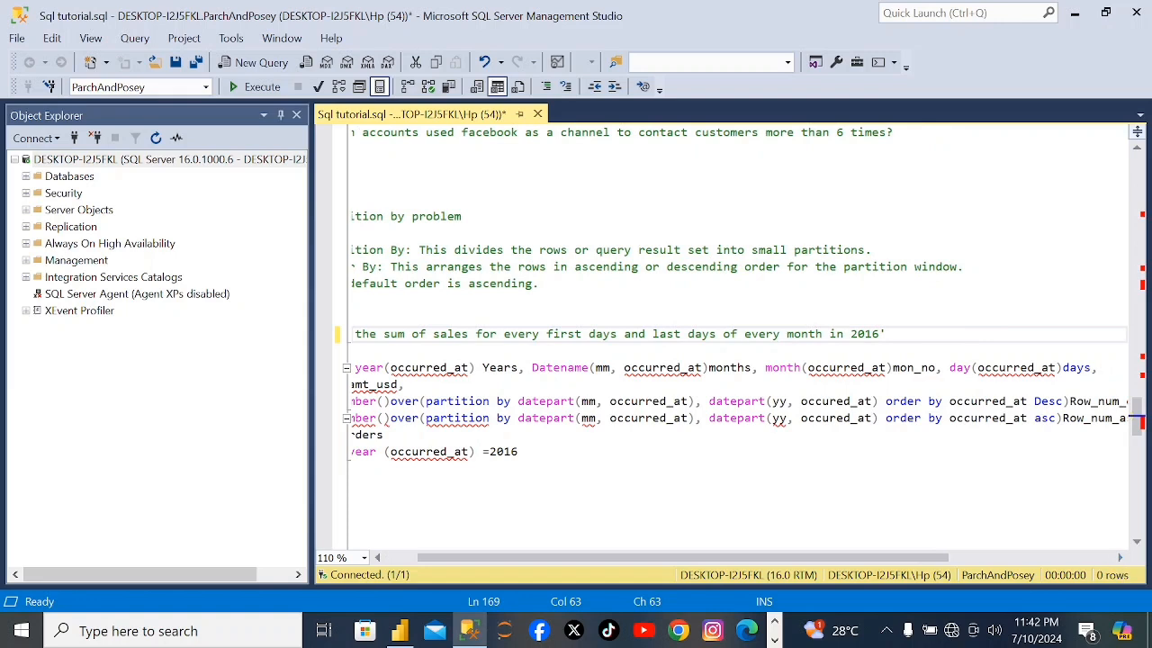
{"action": "left_click", "coordinate": [1119, 557]}
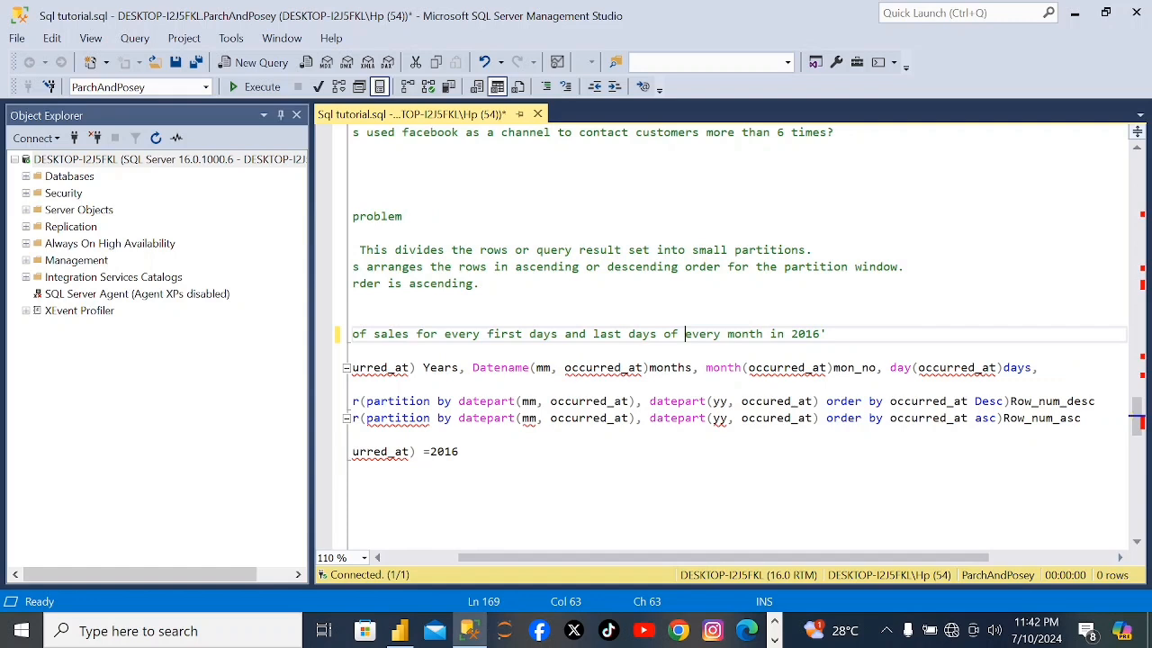
{"action": "left_click", "coordinate": [778, 402]}
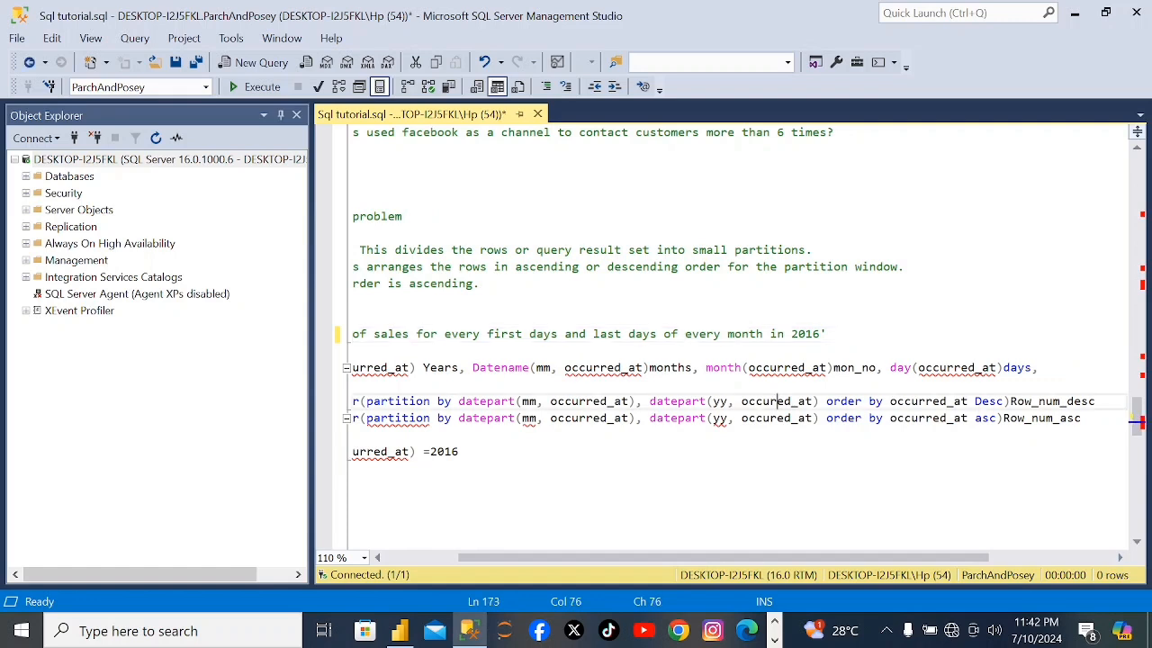
{"action": "type", "text": "r"}
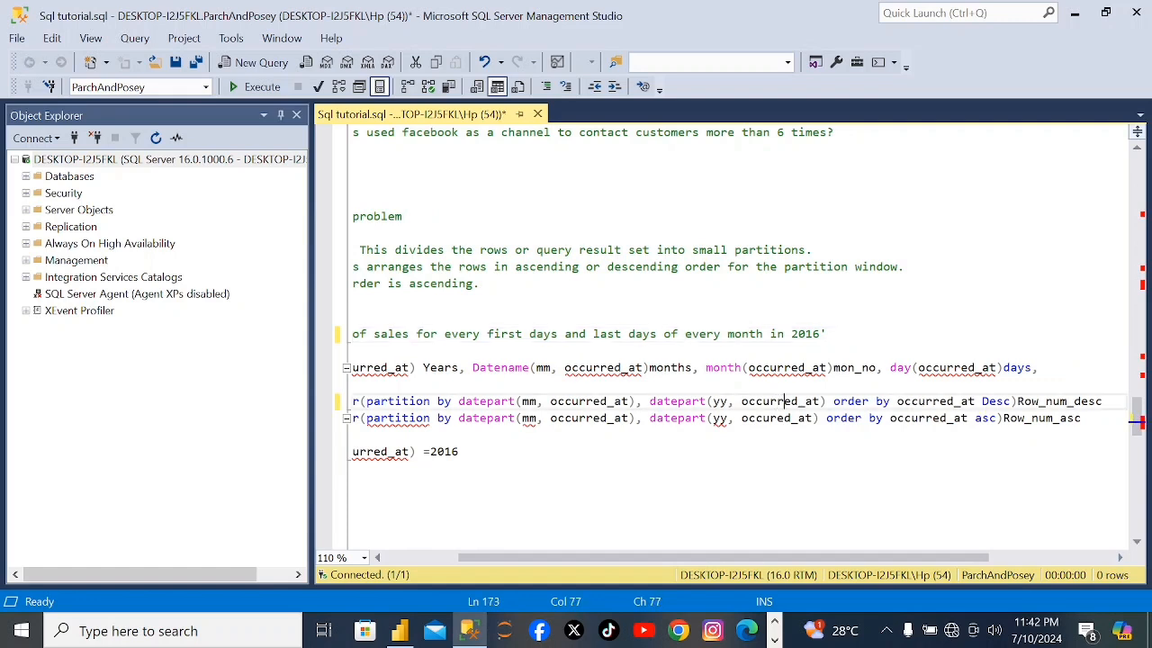
Add a comma after Row_num_desc and correct the misspelled occurred_at beside yy in the ascending Row_number line.
{"action": "left_click", "coordinate": [1103, 401]}
{"action": "type", "text": ","}
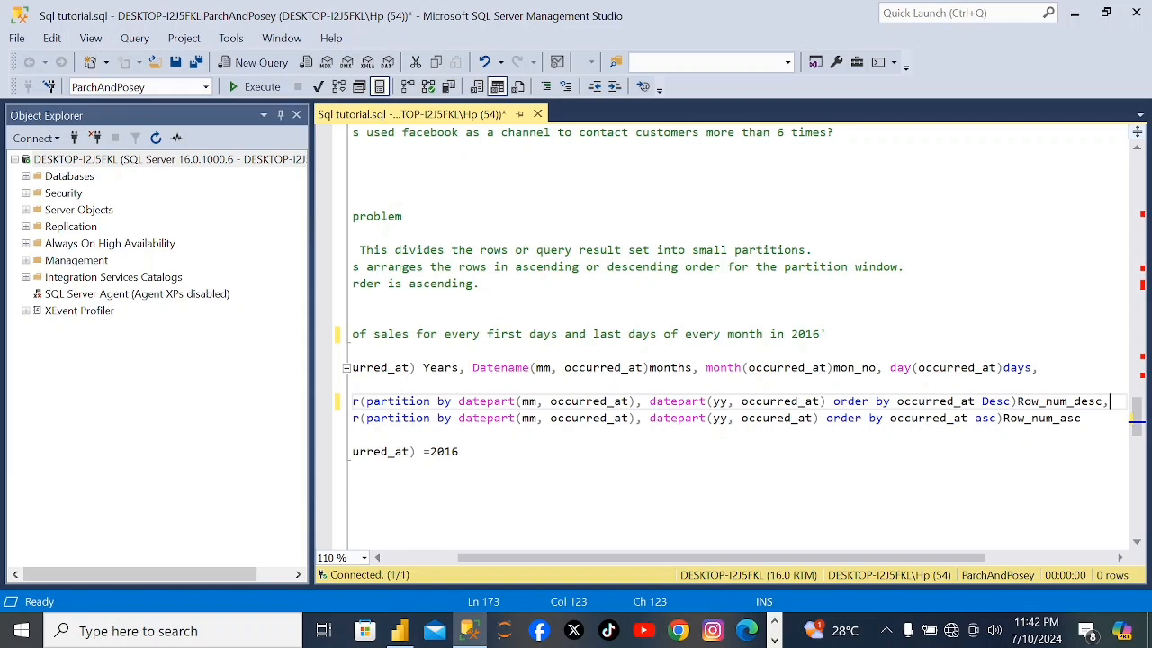
{"action": "left_click", "coordinate": [377, 558]}
{"action": "left_click", "coordinate": [377, 558]}
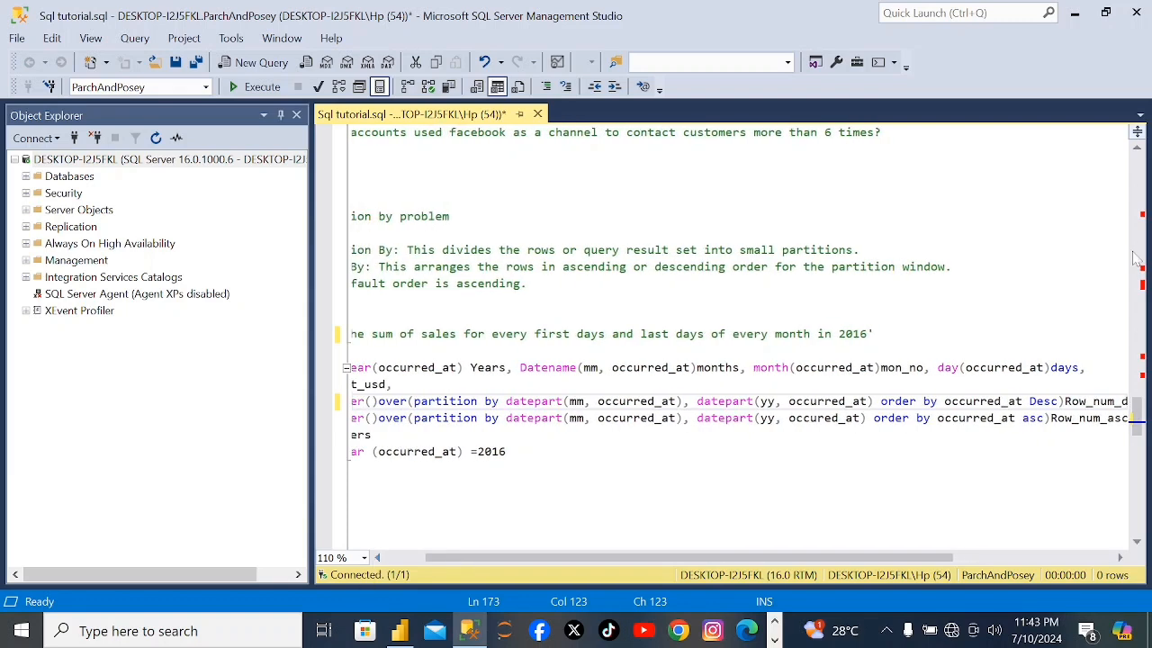
{"action": "left_click", "coordinate": [824, 419]}
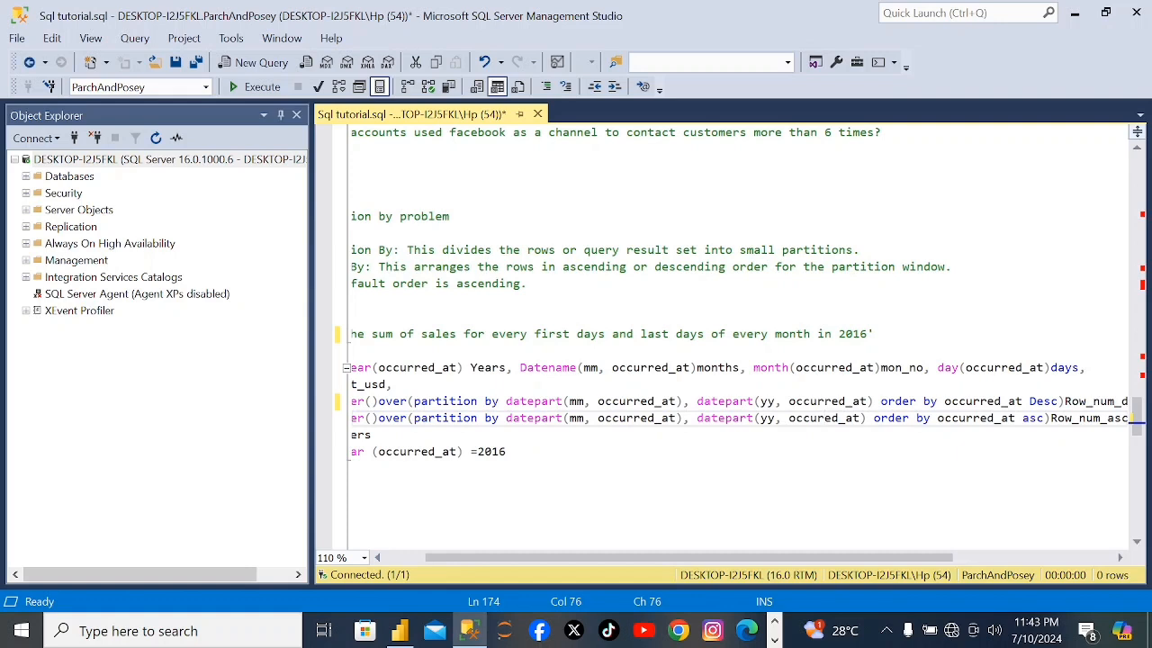
{"action": "type", "text": "r"}
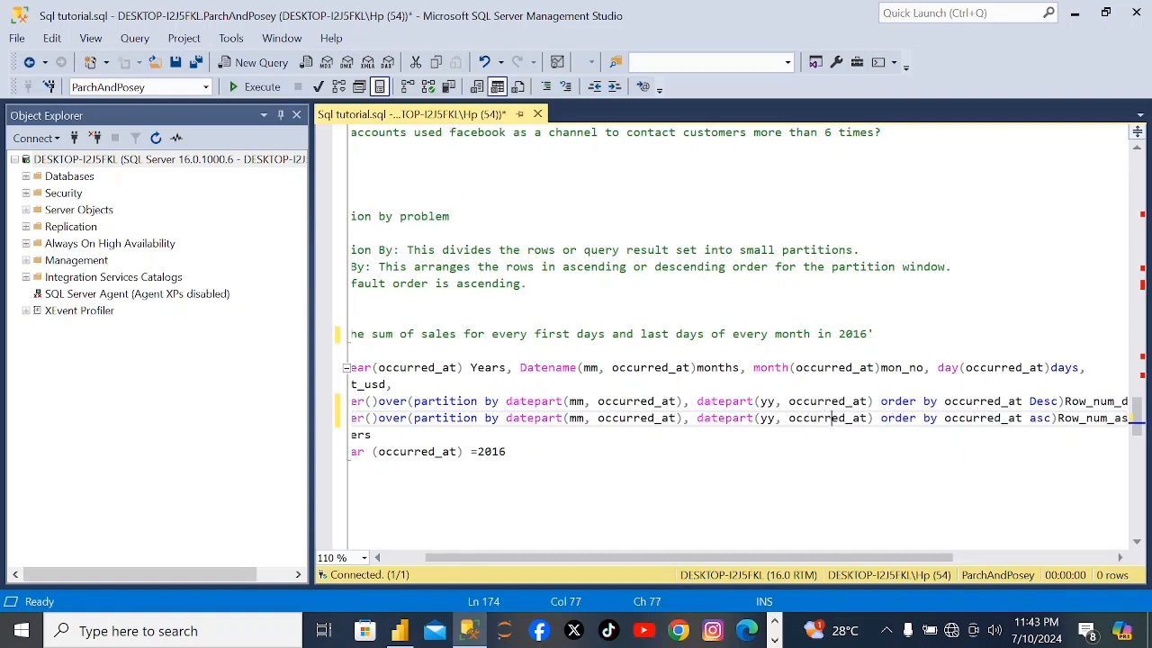
Run only the select statement on orders for the year 2016.
{"action": "left_click", "coordinate": [376, 558]}
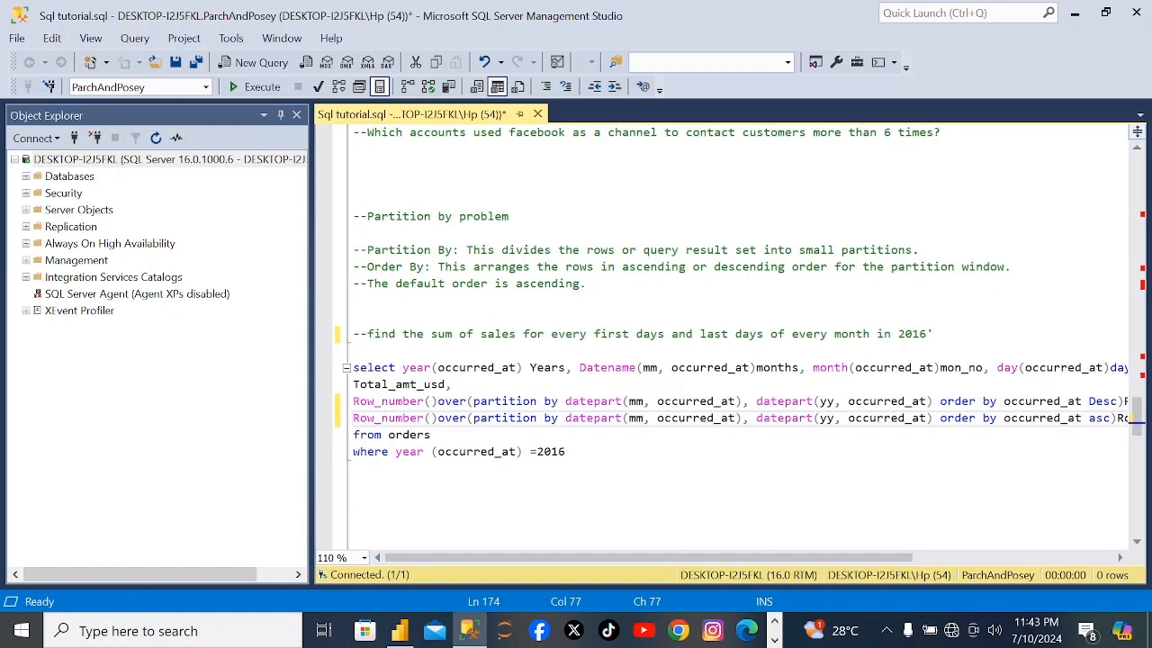
{"action": "left_click_drag", "start_coordinate": [353, 367], "coordinate": [353, 468]}
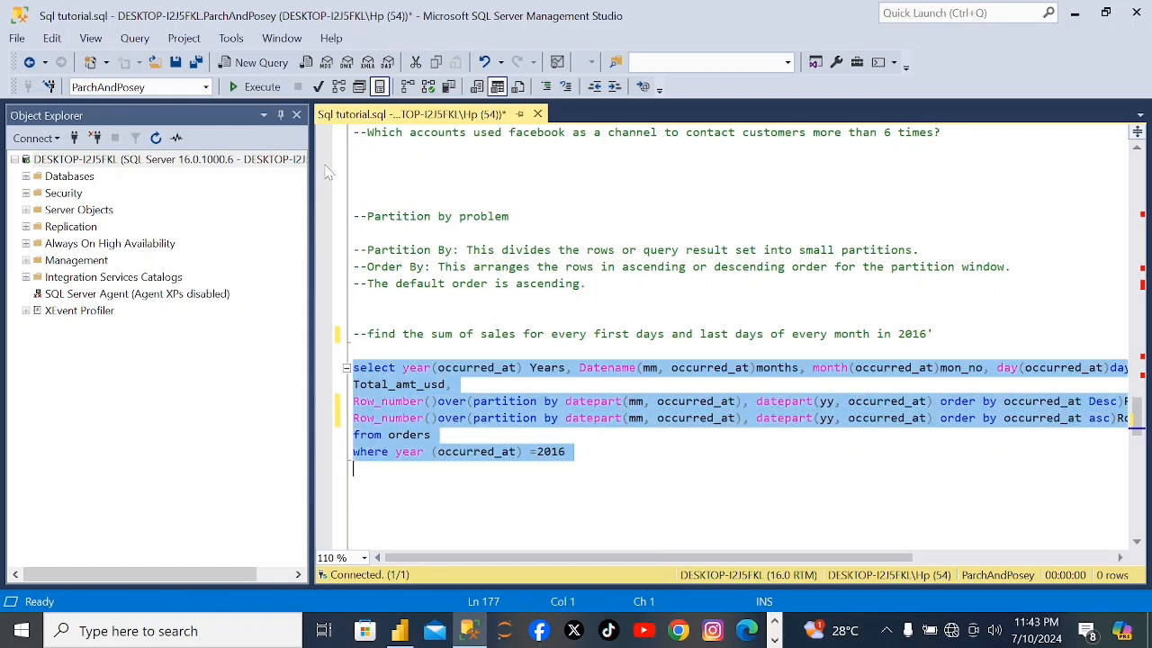
{"action": "left_click", "coordinate": [264, 89]}
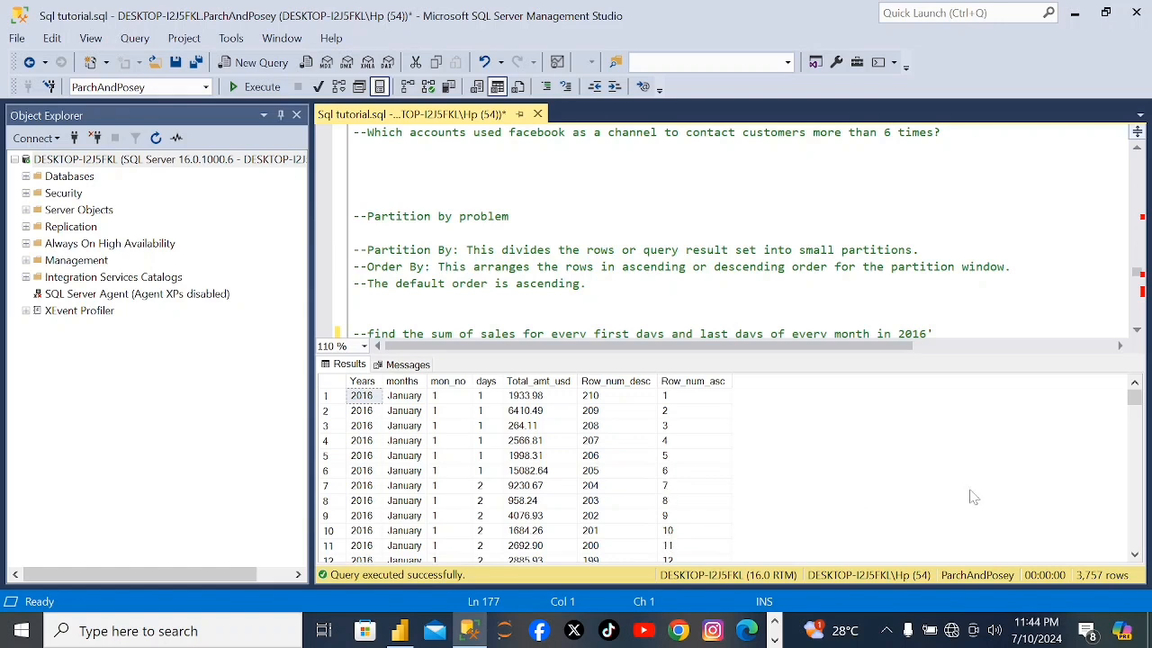
Examine the query results where January ends and February begins, comparing Row_num_desc and Row_num_asc.
{"action": "left_click", "coordinate": [1135, 553]}
{"action": "left_click_drag", "start_coordinate": [1136, 553], "coordinate": [1135, 553]}
{"action": "left_click_drag", "start_coordinate": [1138, 428], "coordinate": [1137, 410]}
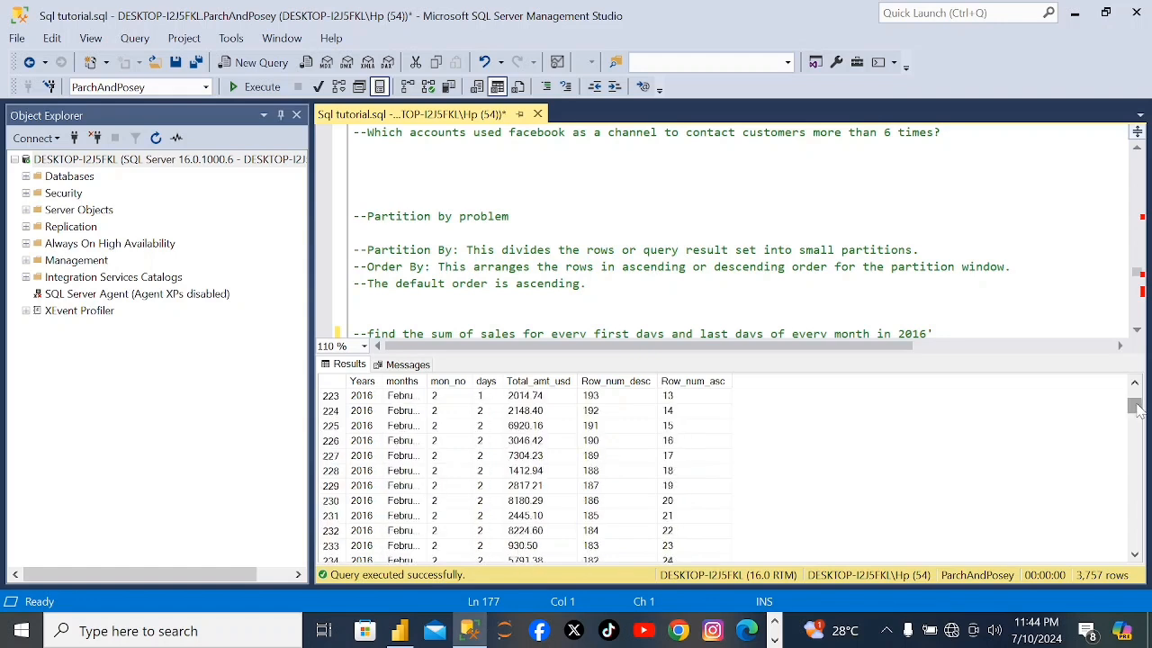
{"action": "left_click", "coordinate": [1134, 382]}
{"action": "left_click", "coordinate": [1135, 383]}
{"action": "left_click", "coordinate": [1134, 383]}
{"action": "left_click", "coordinate": [1135, 382]}
{"action": "left_click", "coordinate": [1134, 382]}
{"action": "left_click", "coordinate": [1134, 382]}
{"action": "left_click", "coordinate": [1135, 383]}
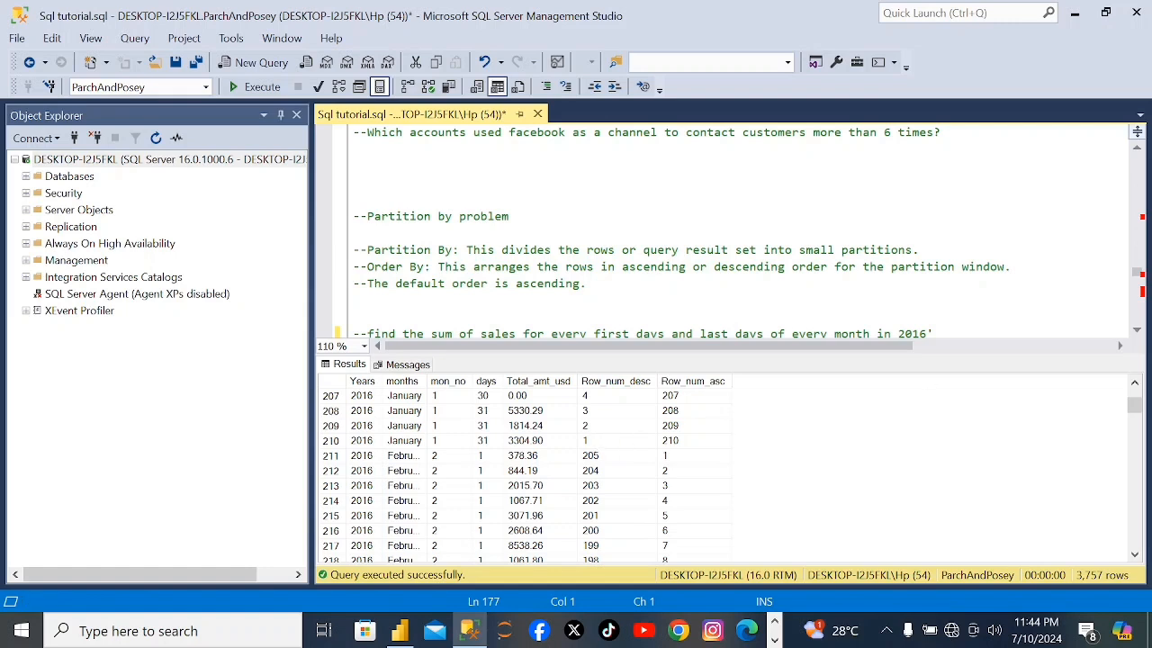
Wrap the select statement in a common table expression with "with T1 as" and "(" above it and ")" below it.
{"action": "left_click", "coordinate": [630, 301]}
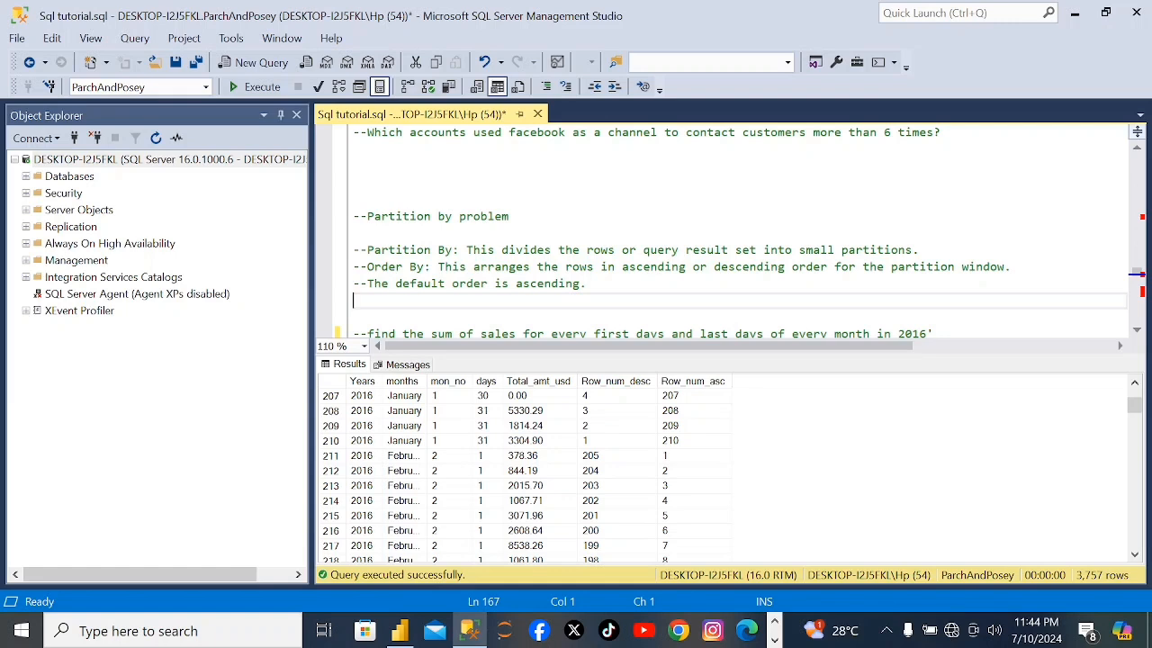
{"action": "scroll", "coordinate": [738, 230], "scroll_direction": "down", "scroll_amount": 3}
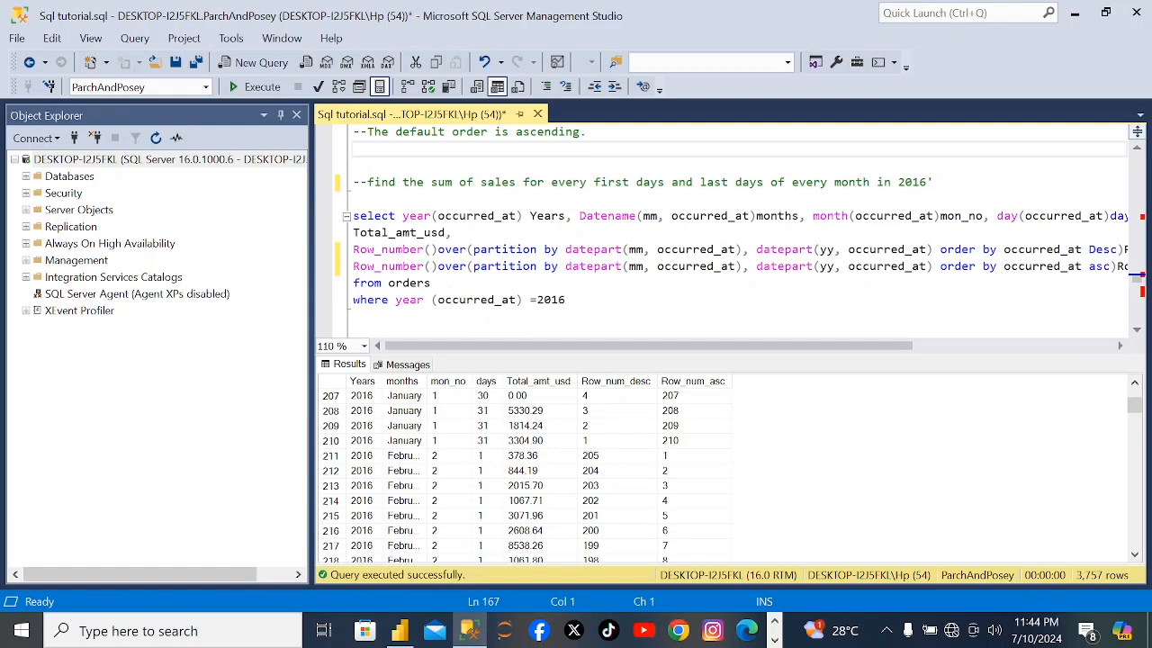
{"action": "left_click", "coordinate": [354, 199]}
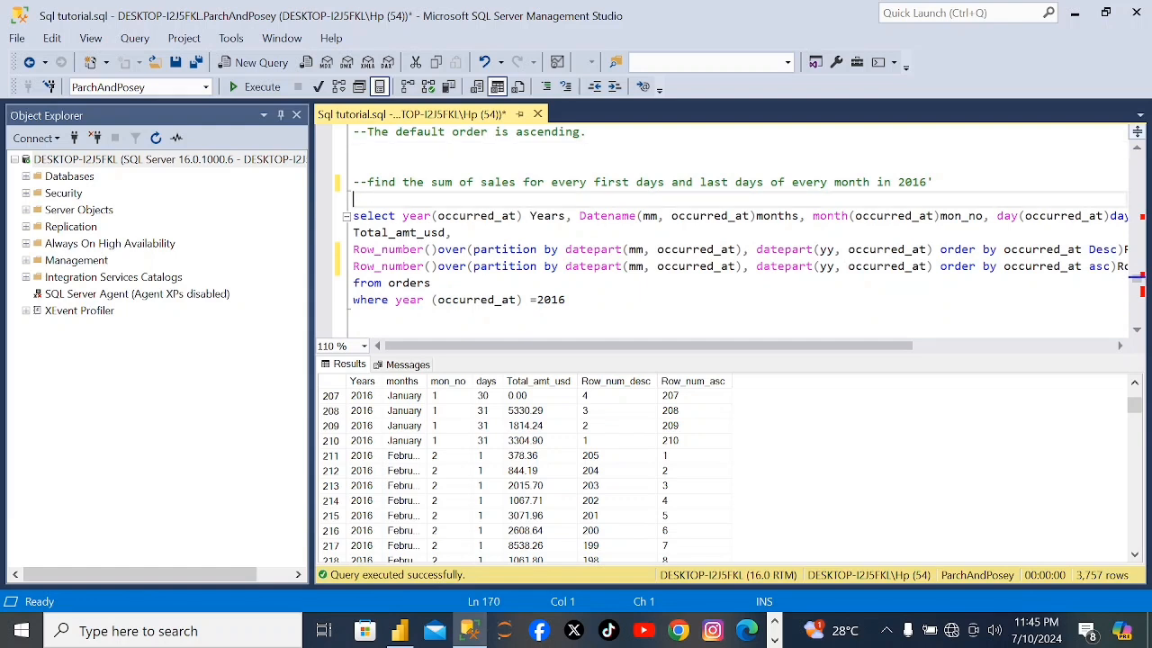
{"action": "key", "text": "Return"}
{"action": "type", "text": "with"}
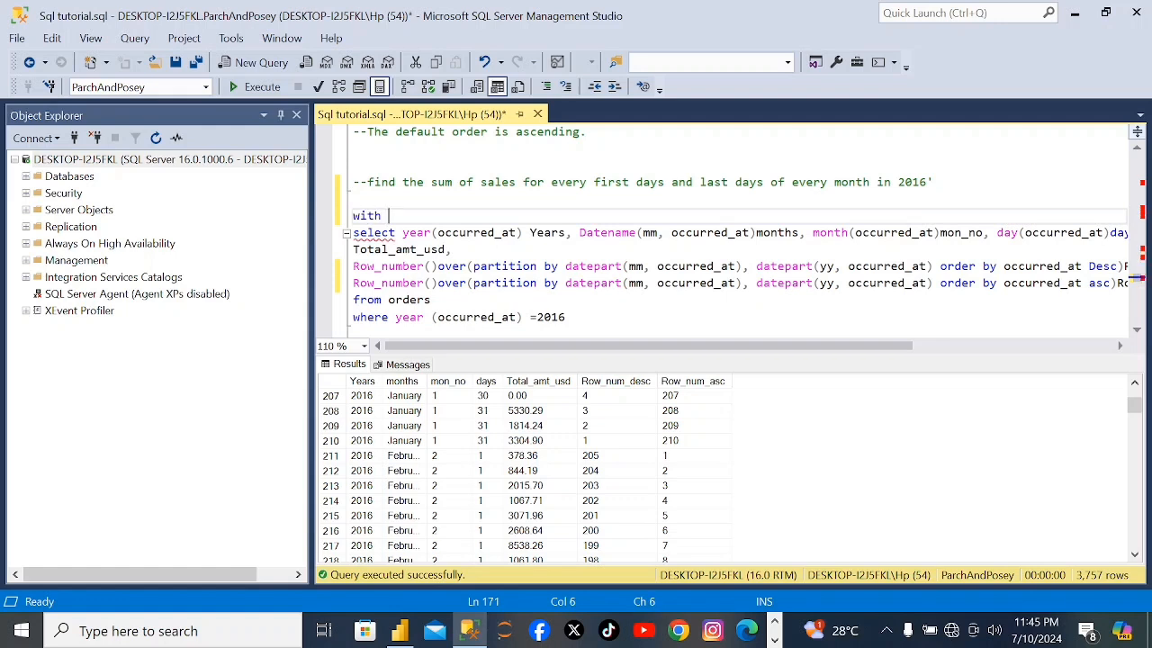
{"action": "type", "text": " T1 as"}
{"action": "key", "text": "Return"}
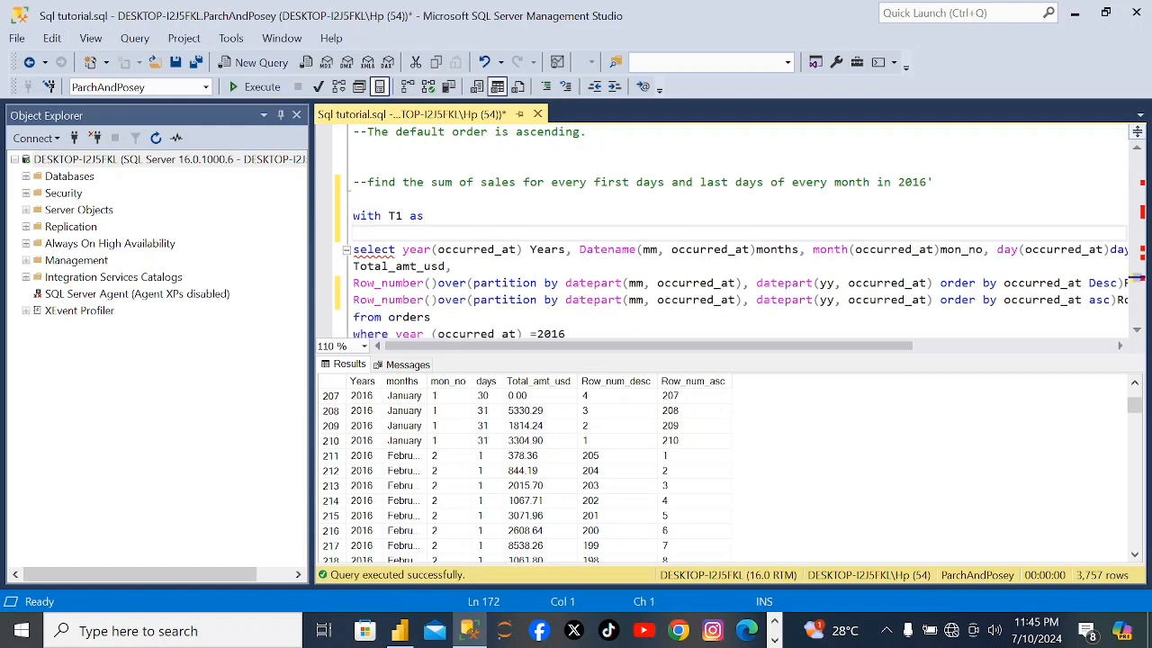
{"action": "type", "text": "("}
{"action": "scroll", "coordinate": [1136, 339], "scroll_direction": "down", "scroll_amount": 1}
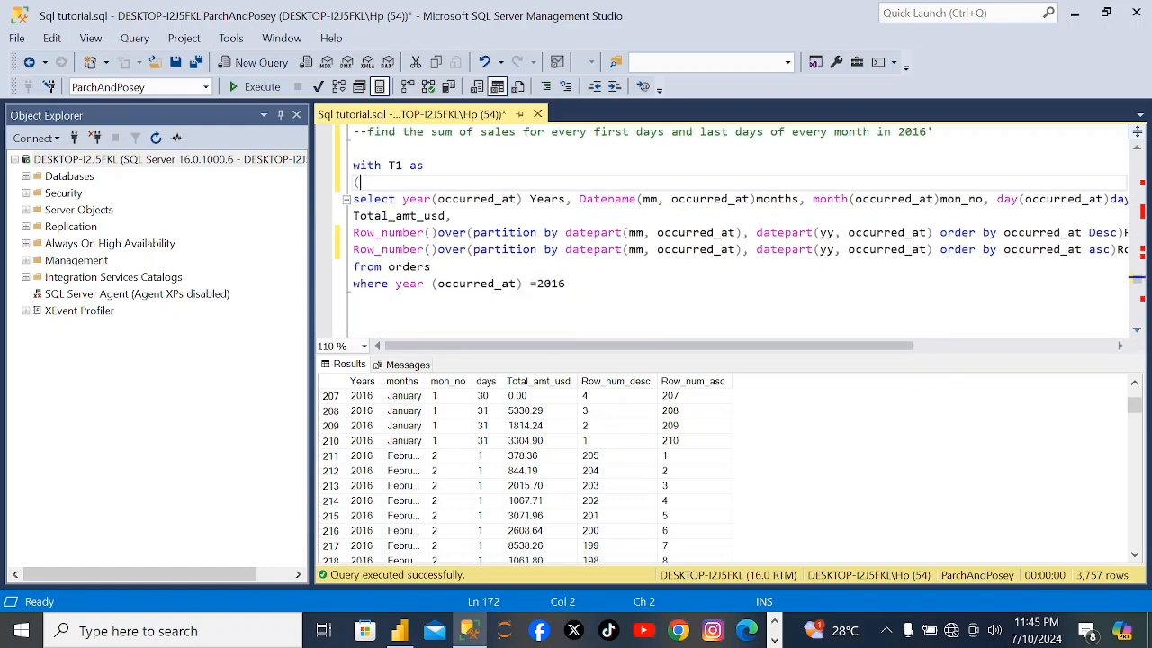
{"action": "left_click", "coordinate": [354, 300]}
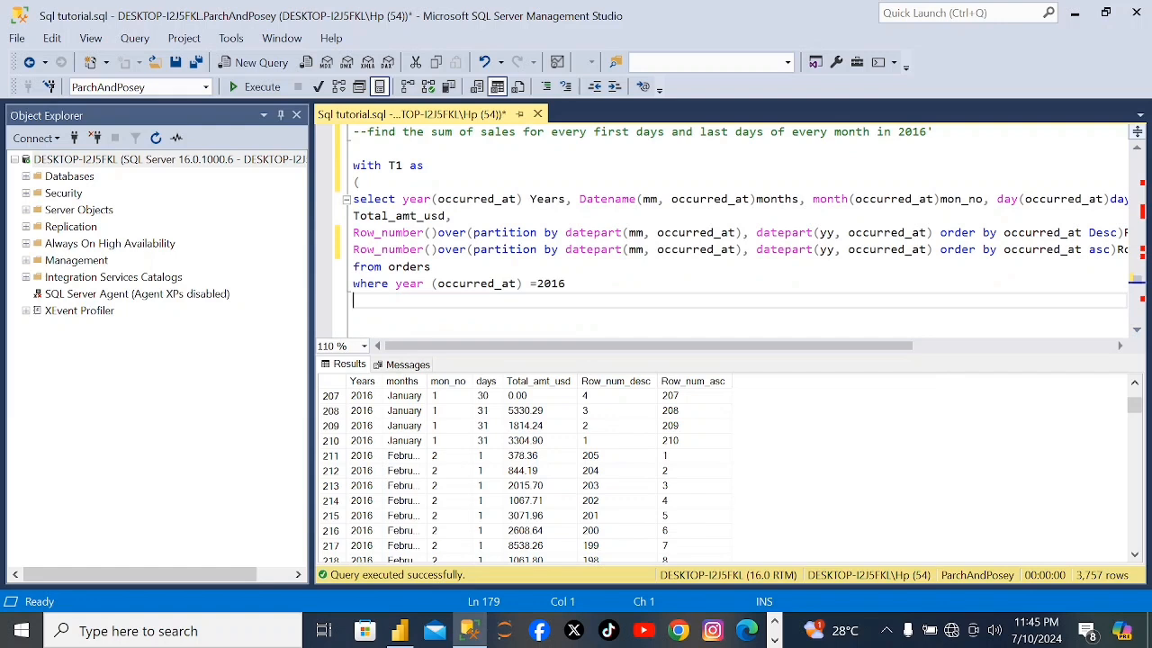
{"action": "type", "text": ")"}
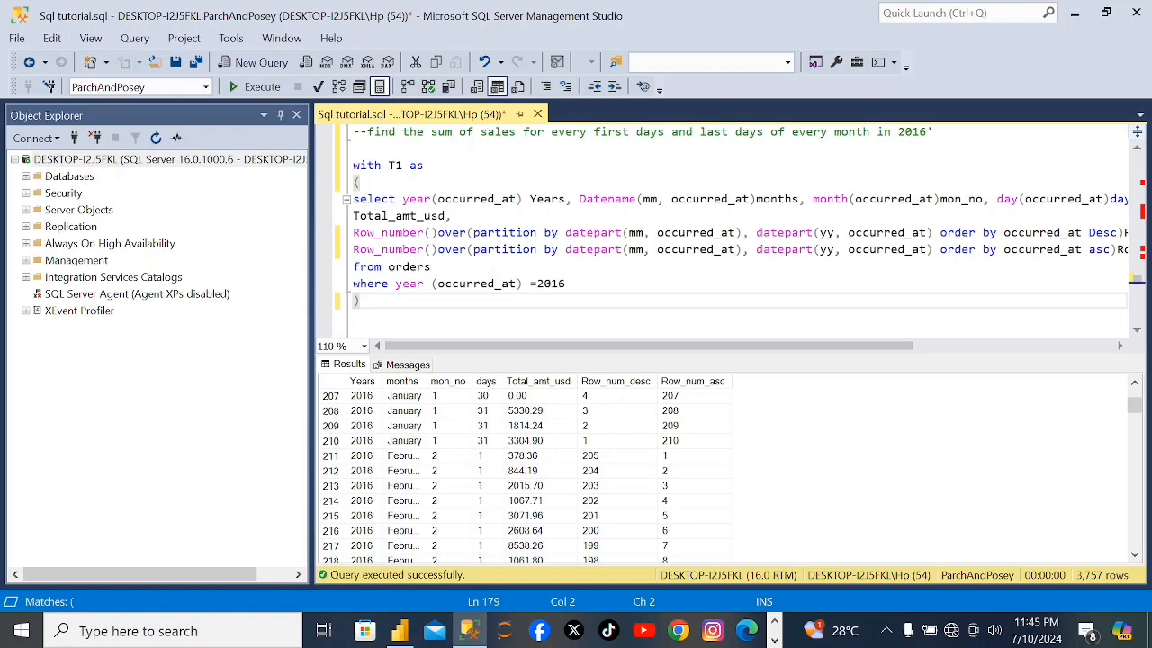
Below the T1 block, leave a blank line and start a second expression with "T2 as" and a select keyword underneath.
{"action": "key", "text": "Return"}
{"action": "key", "text": "Return"}
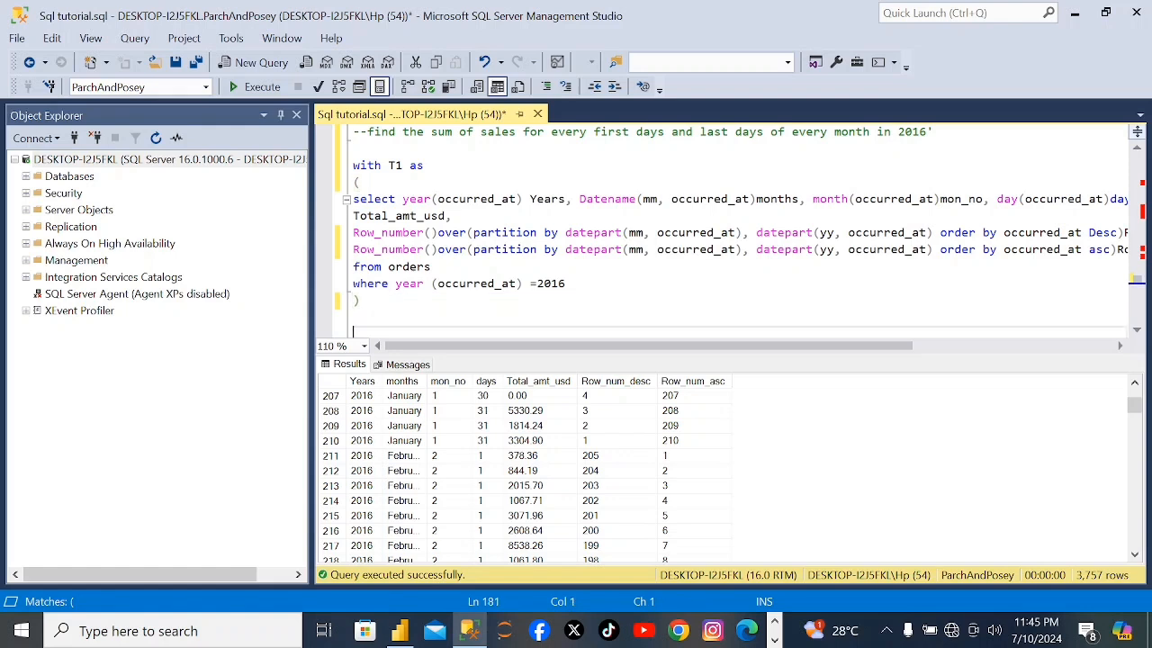
{"action": "type", "text": "T"}
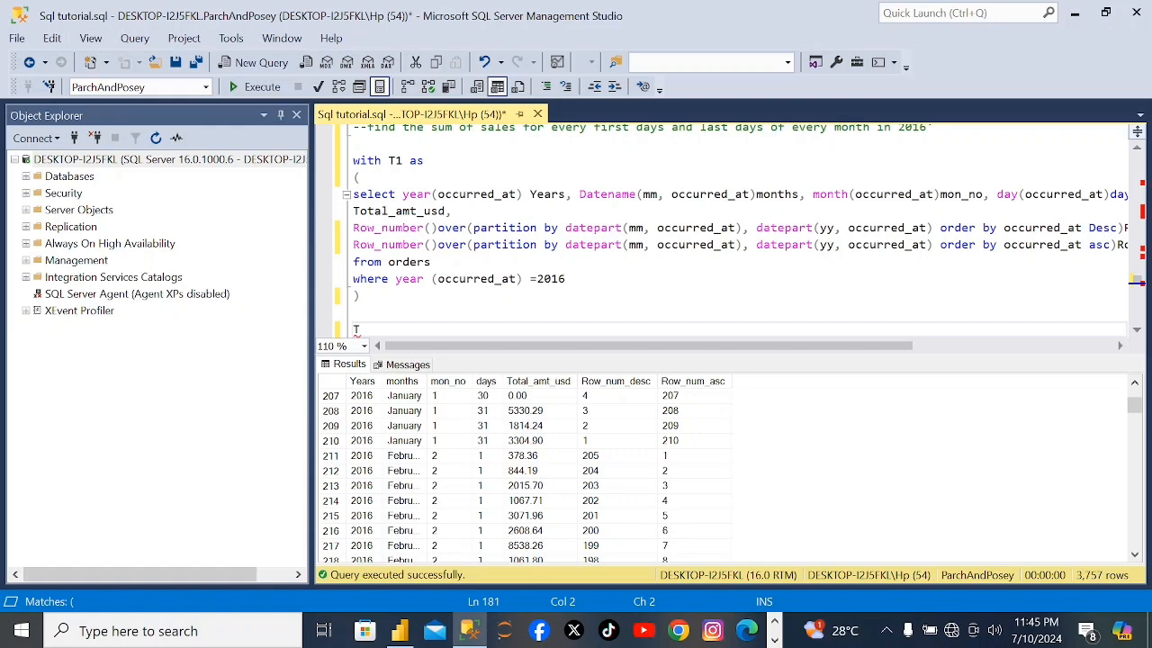
{"action": "type", "text": "2 as"}
{"action": "key", "text": "Return"}
{"action": "type", "text": "select"}
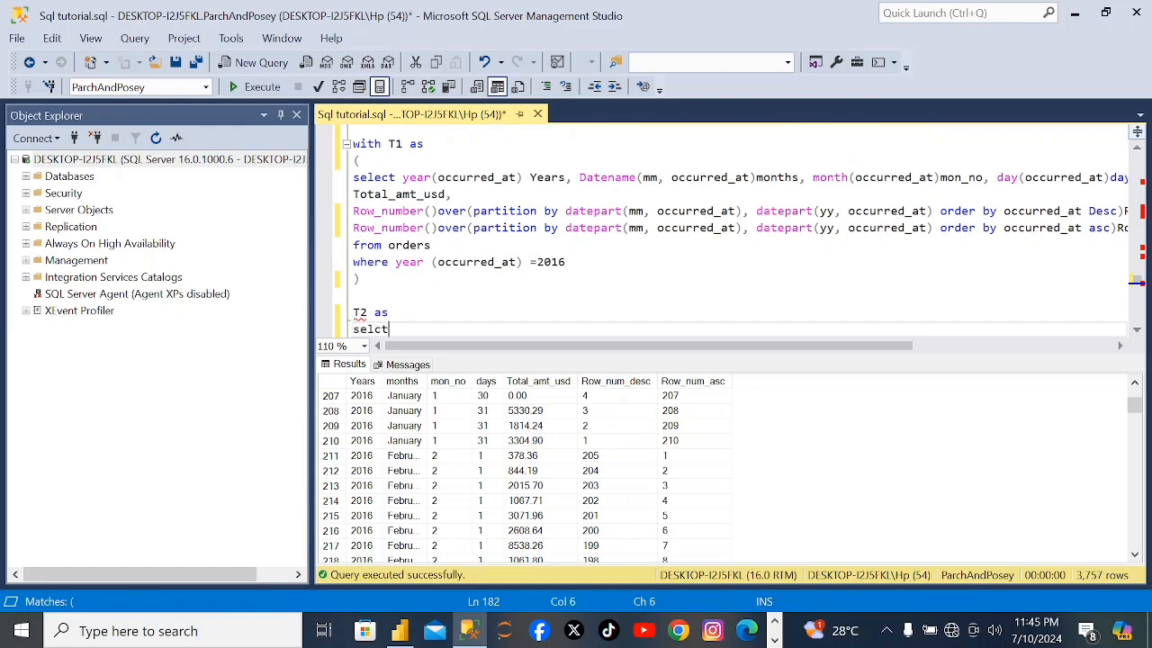
{"action": "type", "text": " years"}
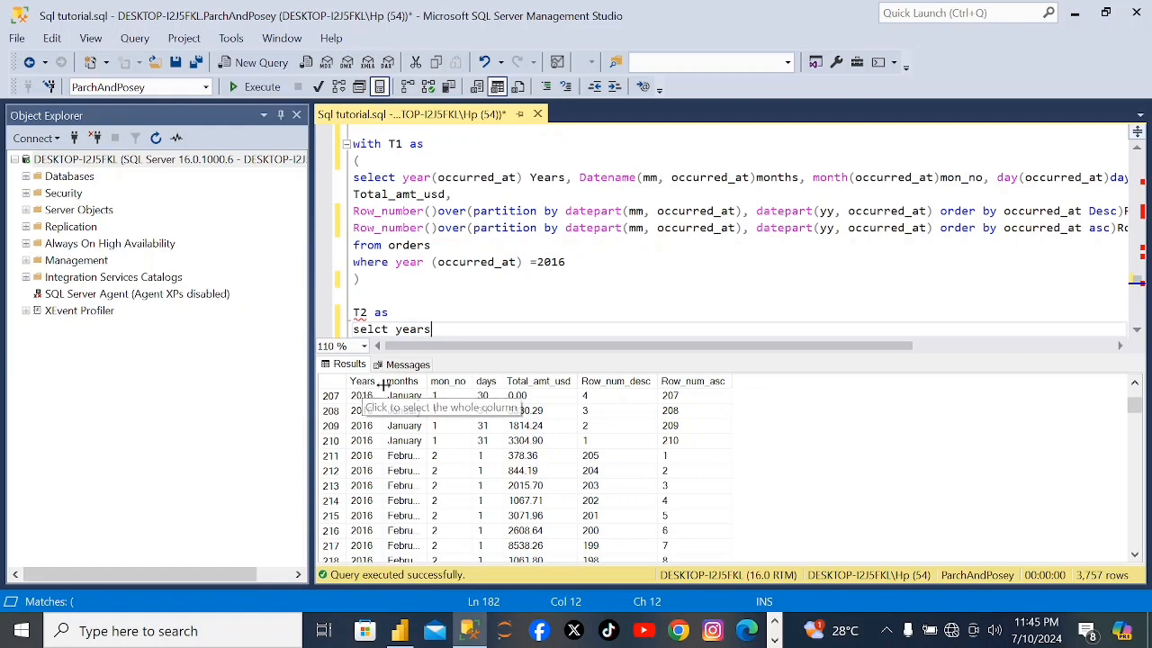
{"action": "type", "text": ","}
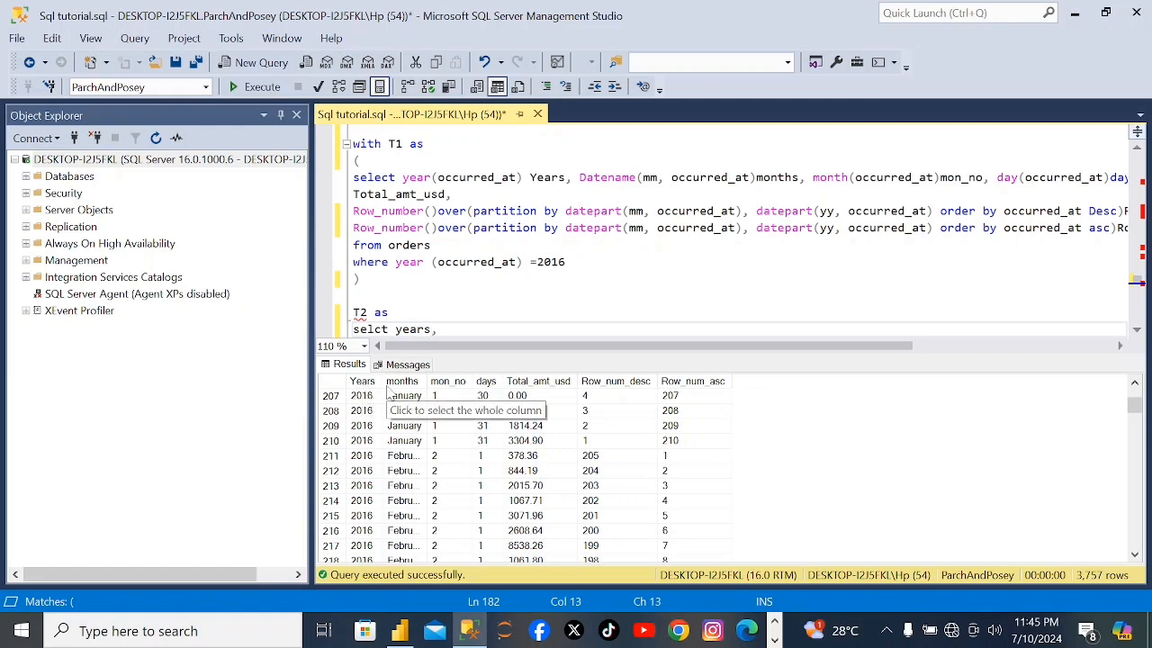
{"action": "type", "text": " Days, "}
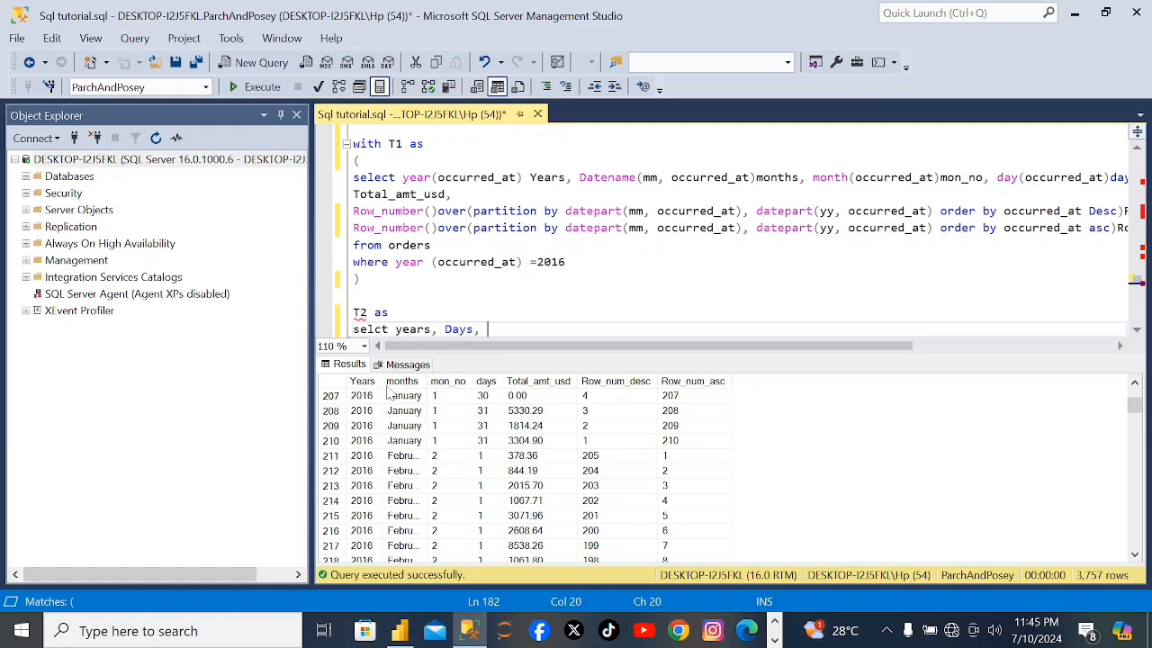
{"action": "type", "text": "Monthss"}
List the columns years, Days, Months, Total_amt_usd in the T2 select and start a new line below.
{"action": "key", "text": "BackSpace"}
{"action": "type", "text": ", Total_amt"}
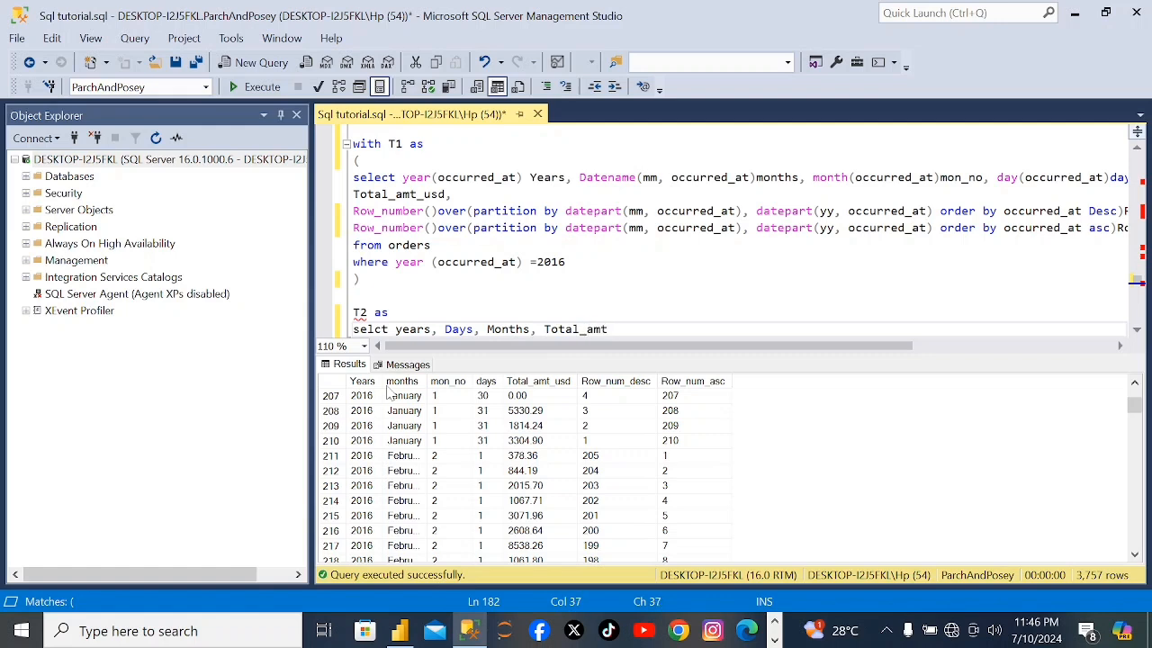
{"action": "type", "text": "_usd"}
{"action": "key", "text": "Return"}
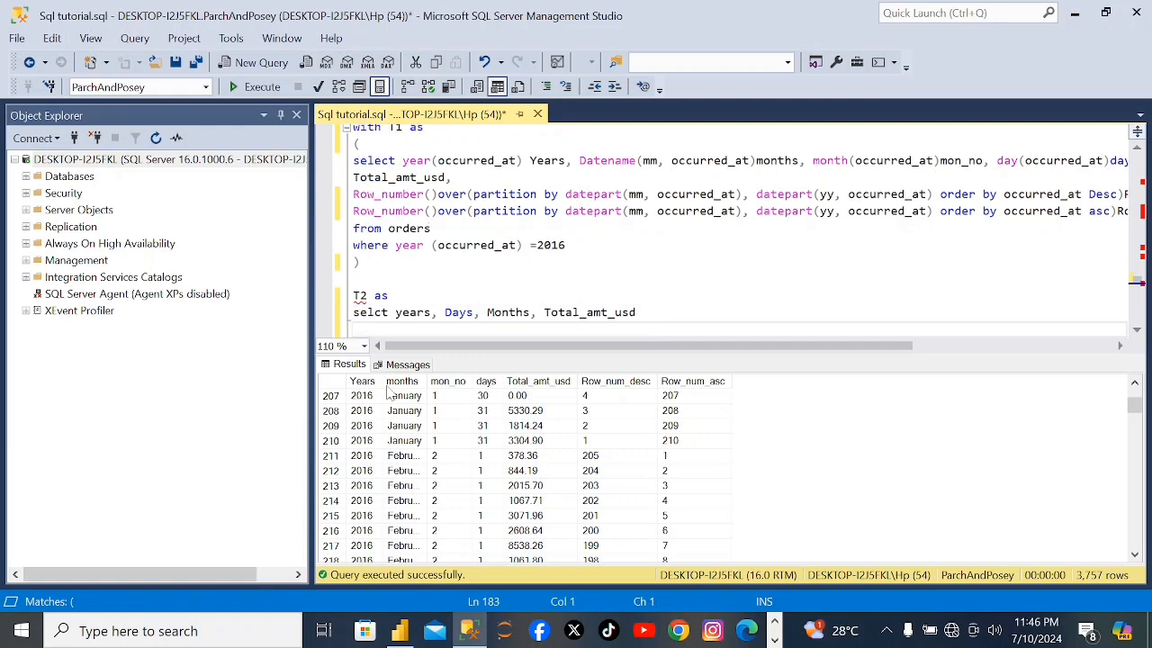
Check the Years, days, months and Total_amt_usd result columns against the T2 column list, and return to the line below it.
{"action": "left_click", "coordinate": [367, 383]}
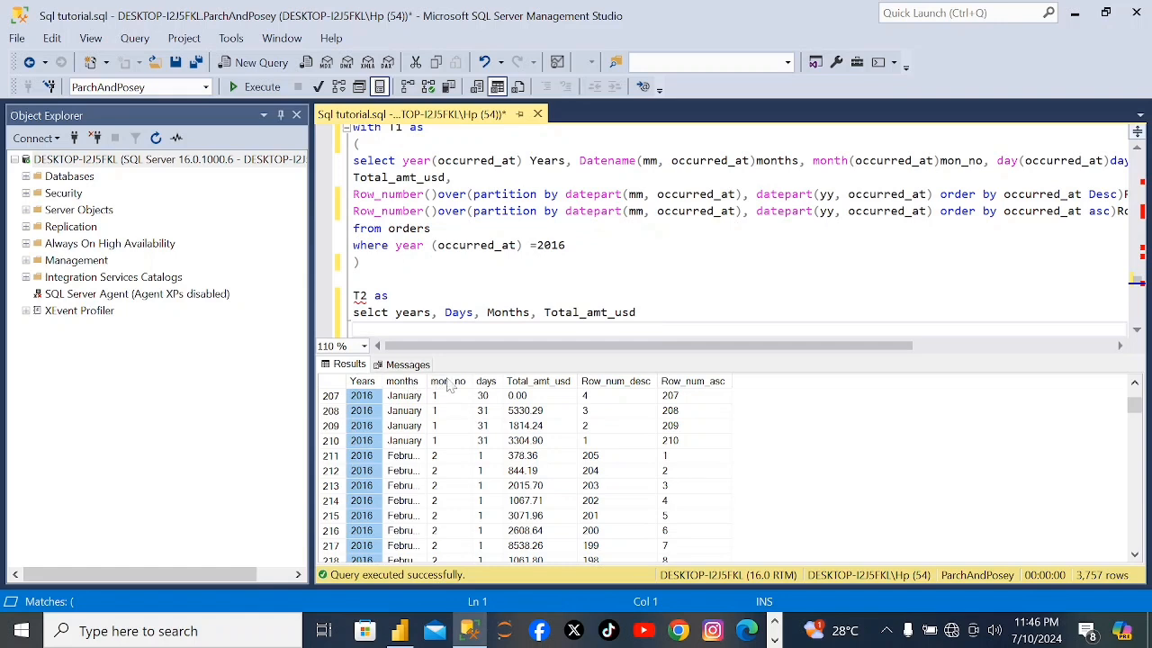
{"action": "left_click", "coordinate": [485, 382]}
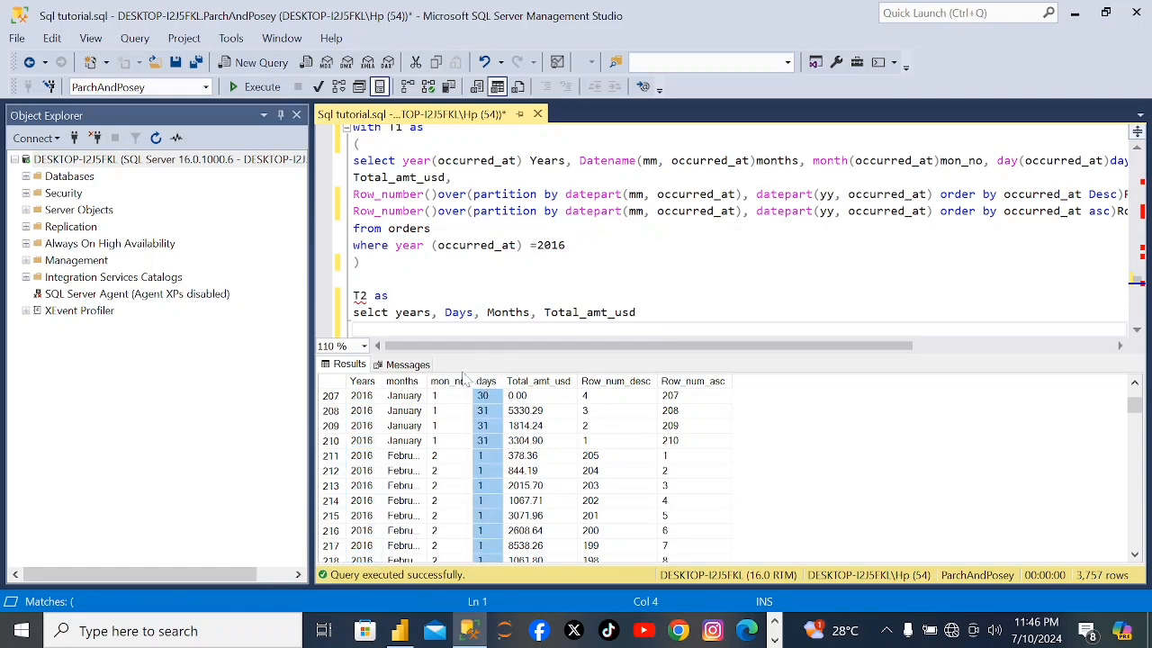
{"action": "left_click", "coordinate": [419, 383]}
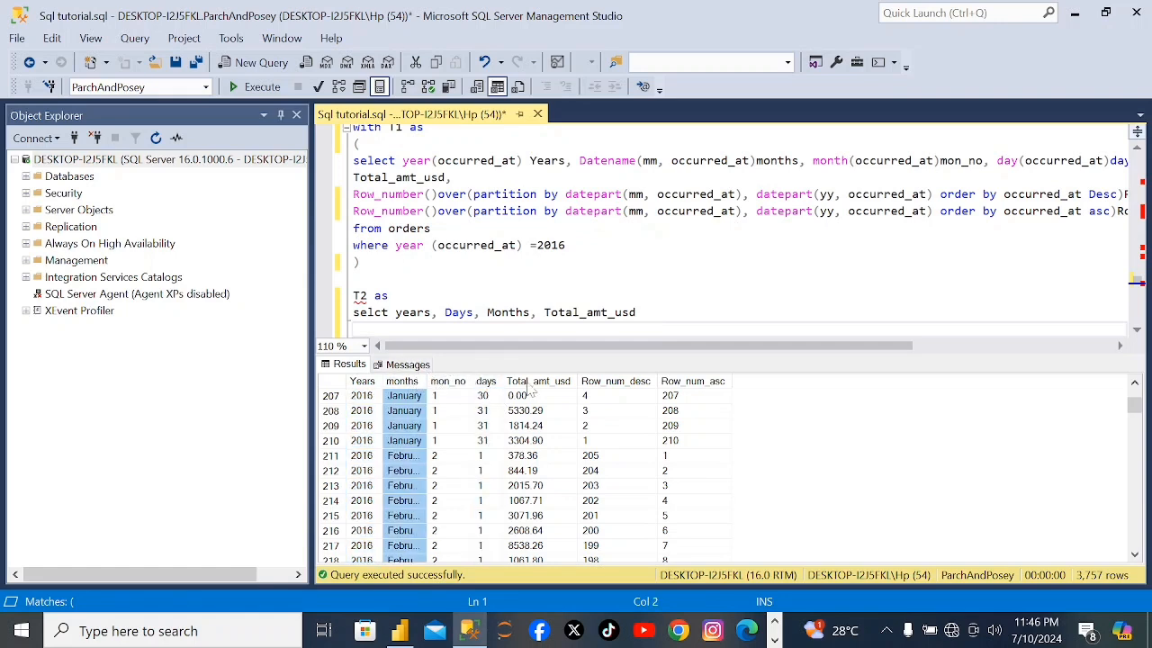
{"action": "left_click", "coordinate": [531, 383]}
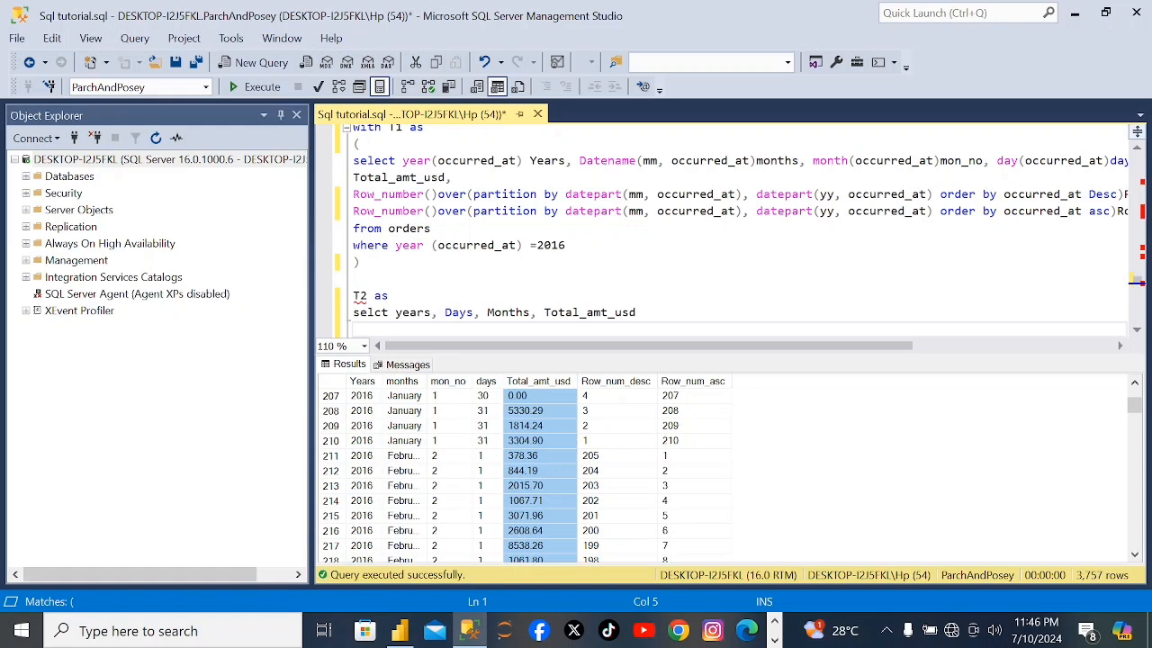
{"action": "left_click", "coordinate": [638, 313]}
{"action": "key", "text": "Return"}
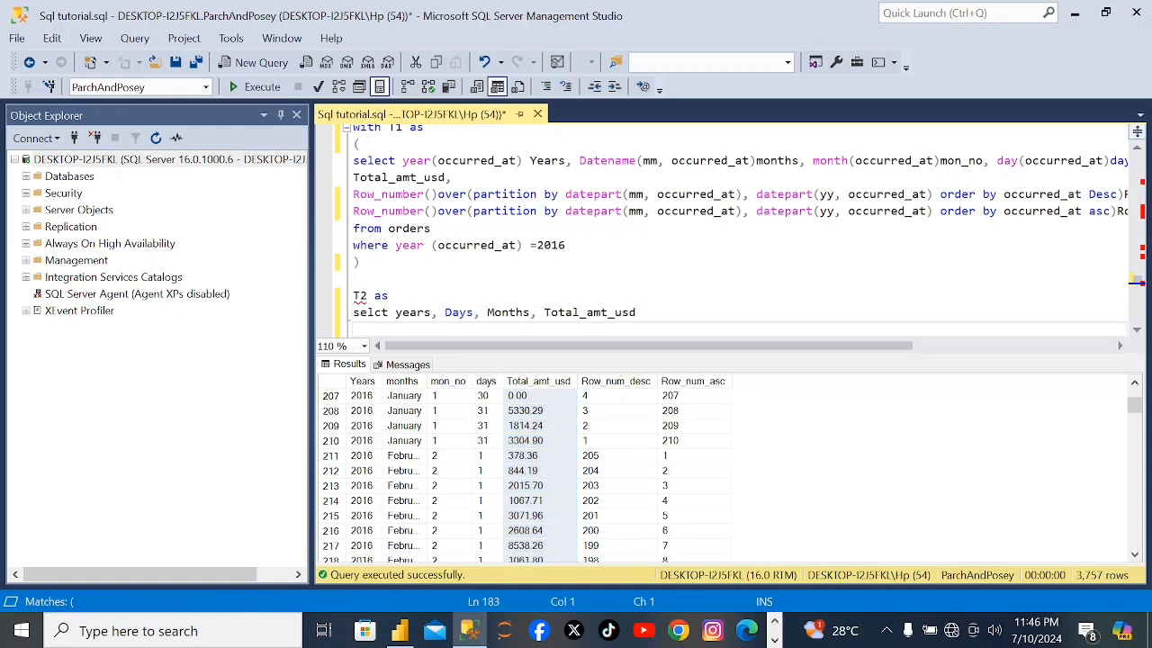
Add "from T1" below the column list of the T2 select and start a new line.
{"action": "type", "text": "from t"}
{"action": "key", "text": "BackSpace"}
{"action": "type", "text": "T1"}
{"action": "key", "text": "Return"}
Start the T2 filter with the condition "where Row_num_asc = 1".
{"action": "type", "text": "whee "}
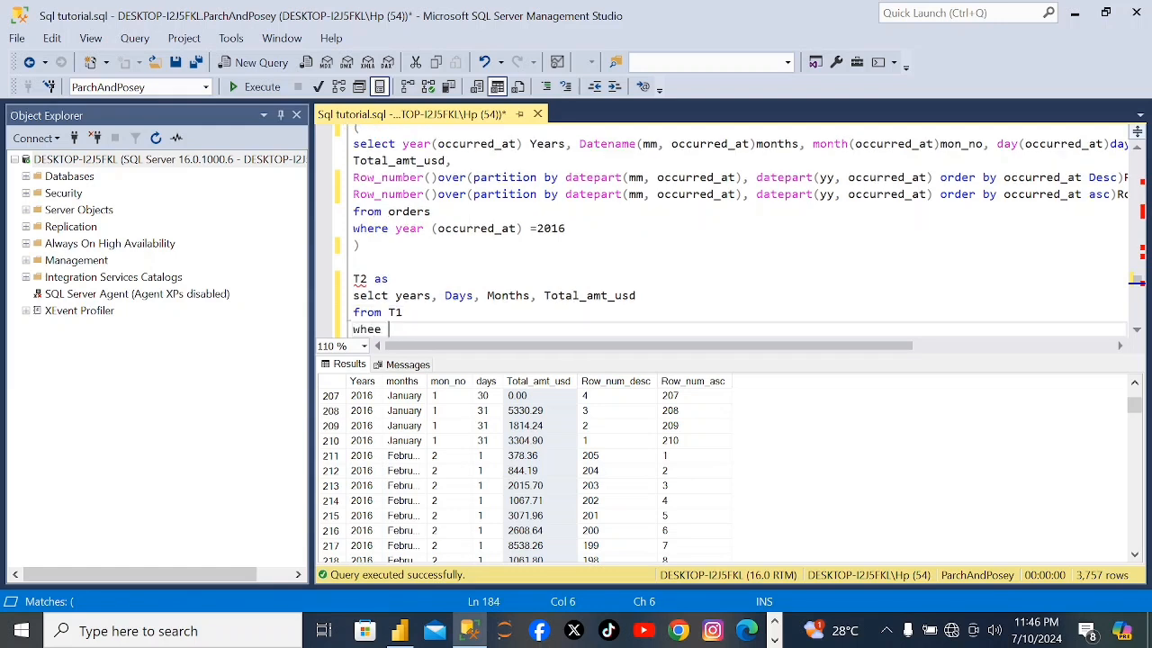
{"action": "type", "text": "R"}
{"action": "key", "text": "BackSpace"}
{"action": "key", "text": "BackSpace"}
{"action": "key", "text": "BackSpace"}
{"action": "type", "text": "re Row_num_asc"}
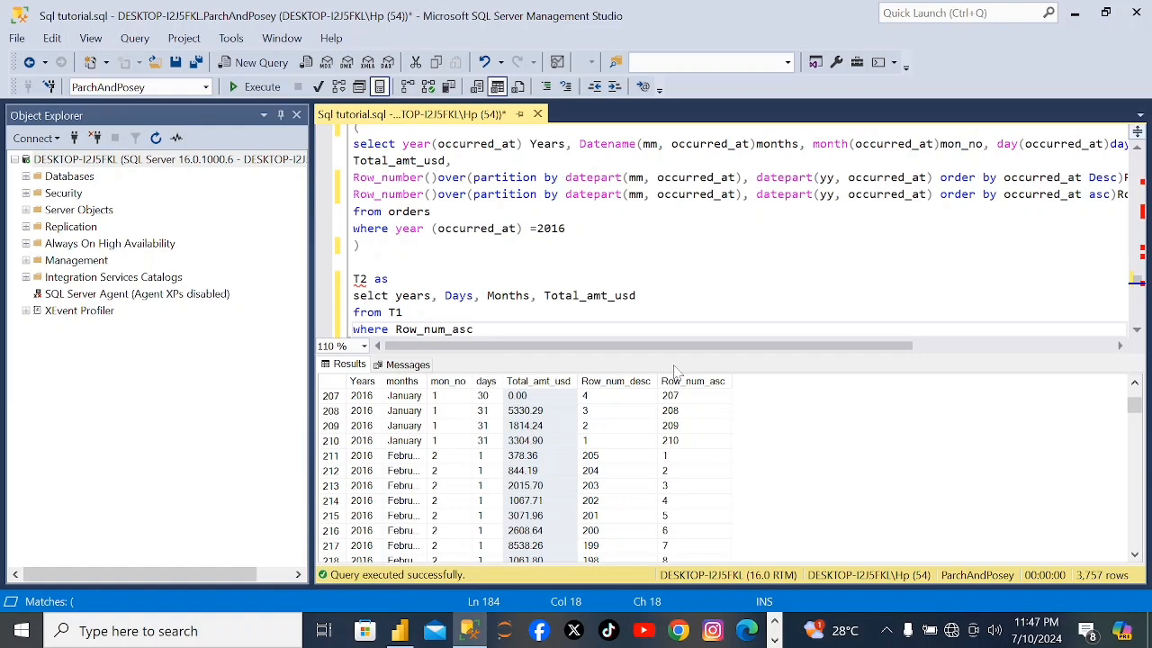
{"action": "type", "text": "= 1 or Row_num_desc =1"}
Extend the T2 filter with "or Row_num_desc =1" and leave a blank line below it.
{"action": "key", "text": "Return"}
{"action": "key", "text": "Return"}
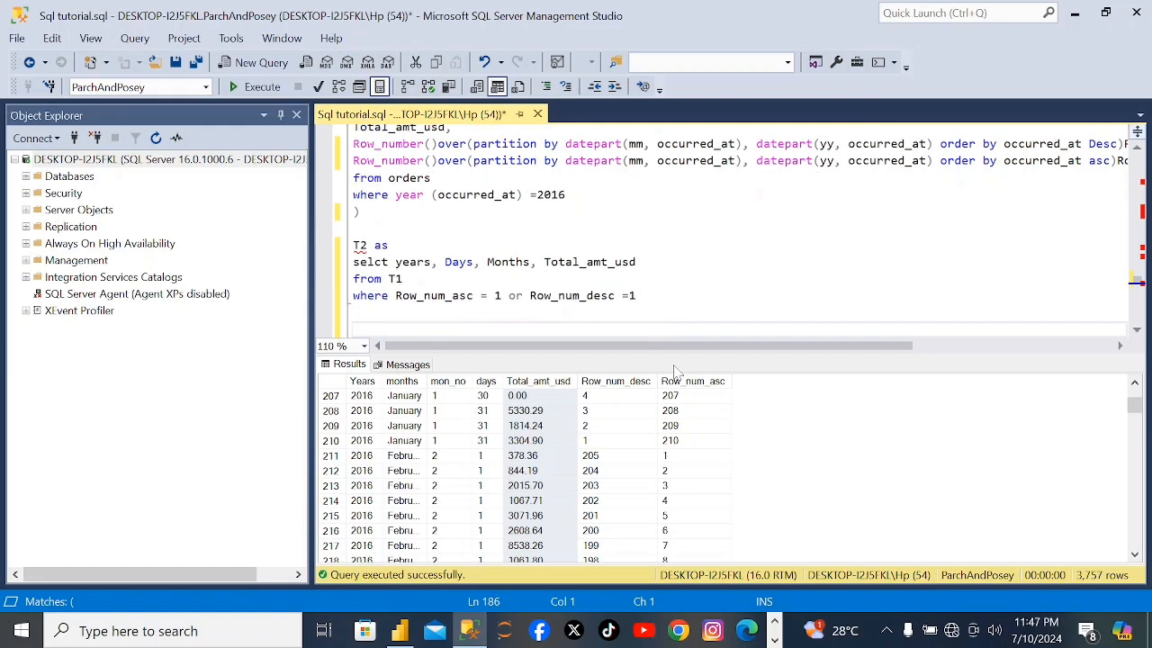
Start the final query below T2 with a select of the years and months columns.
{"action": "type", "text": "select year"}
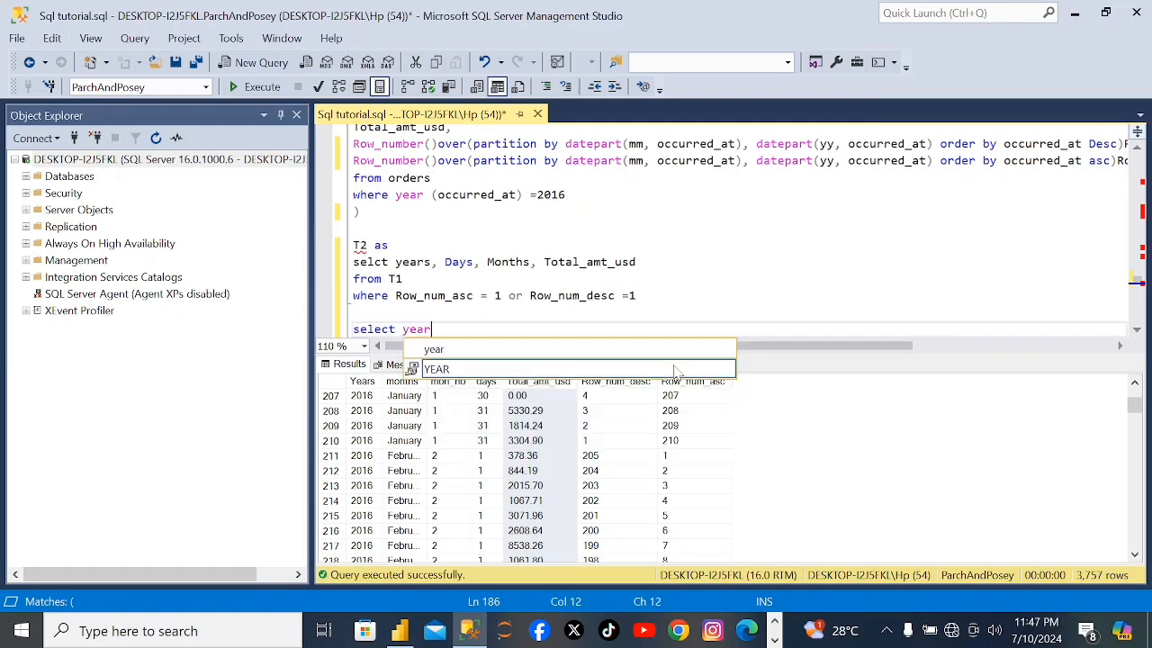
{"action": "type", "text": "s, "}
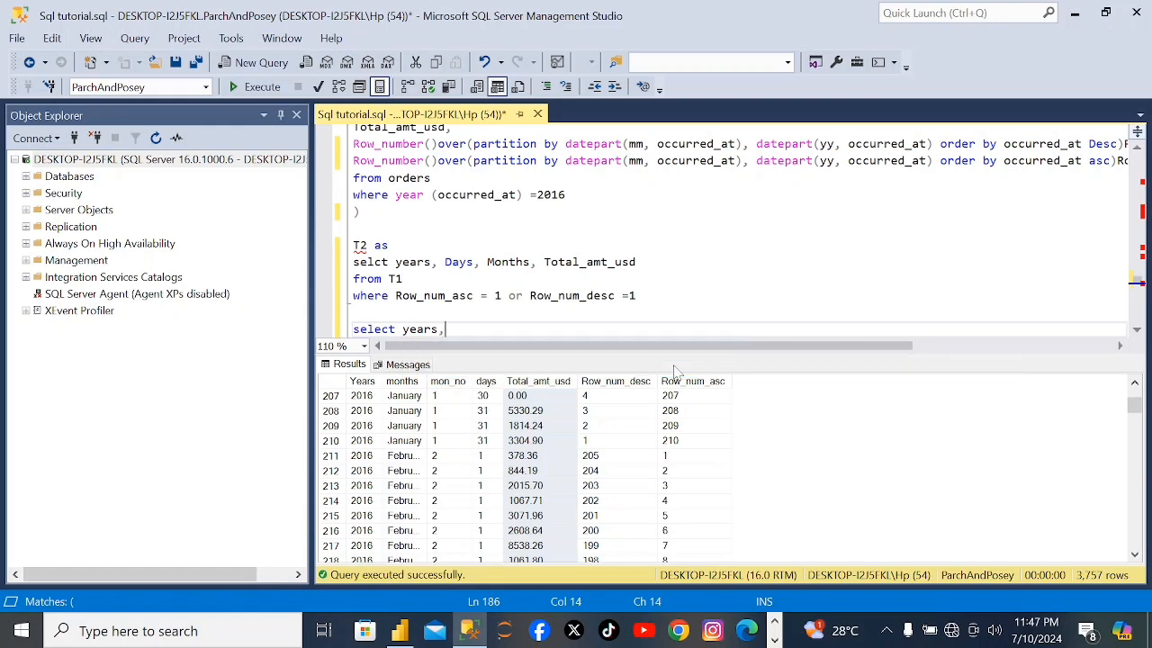
{"action": "type", "text": "mont"}
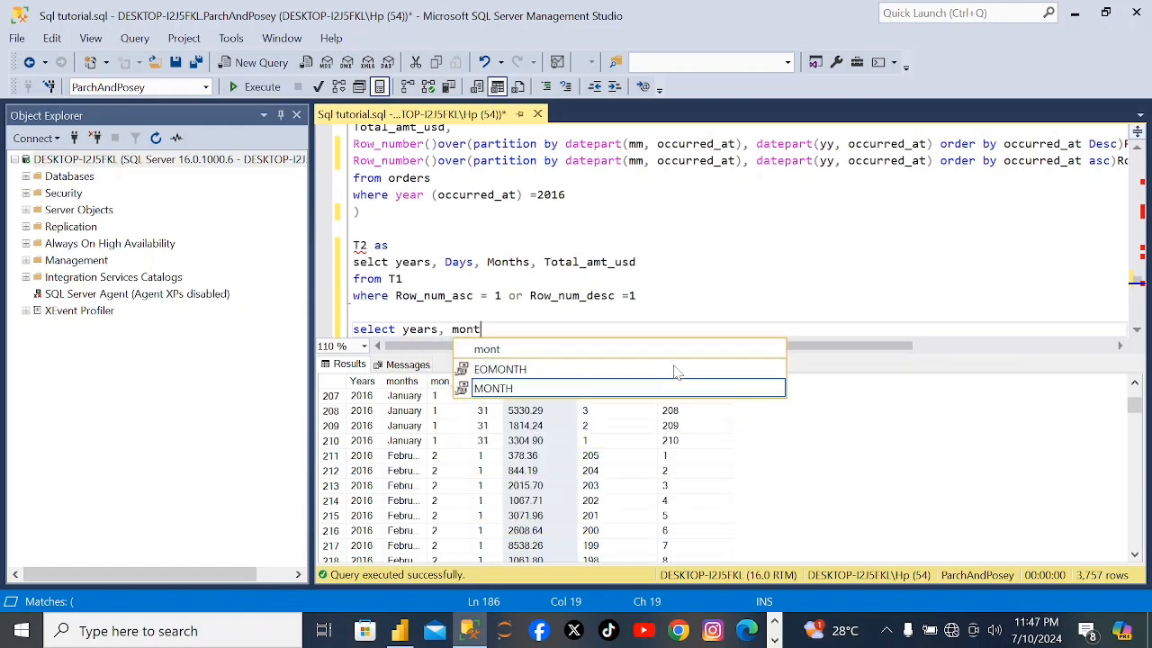
{"action": "type", "text": "hs, "}
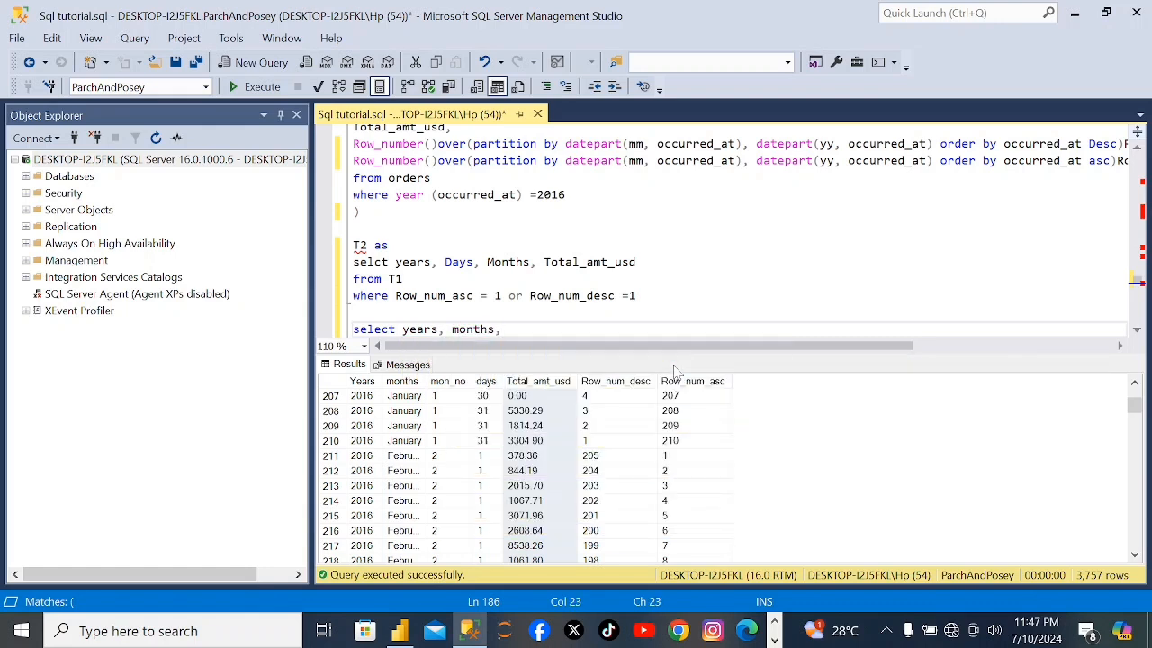
{"action": "type", "text": "sum"}
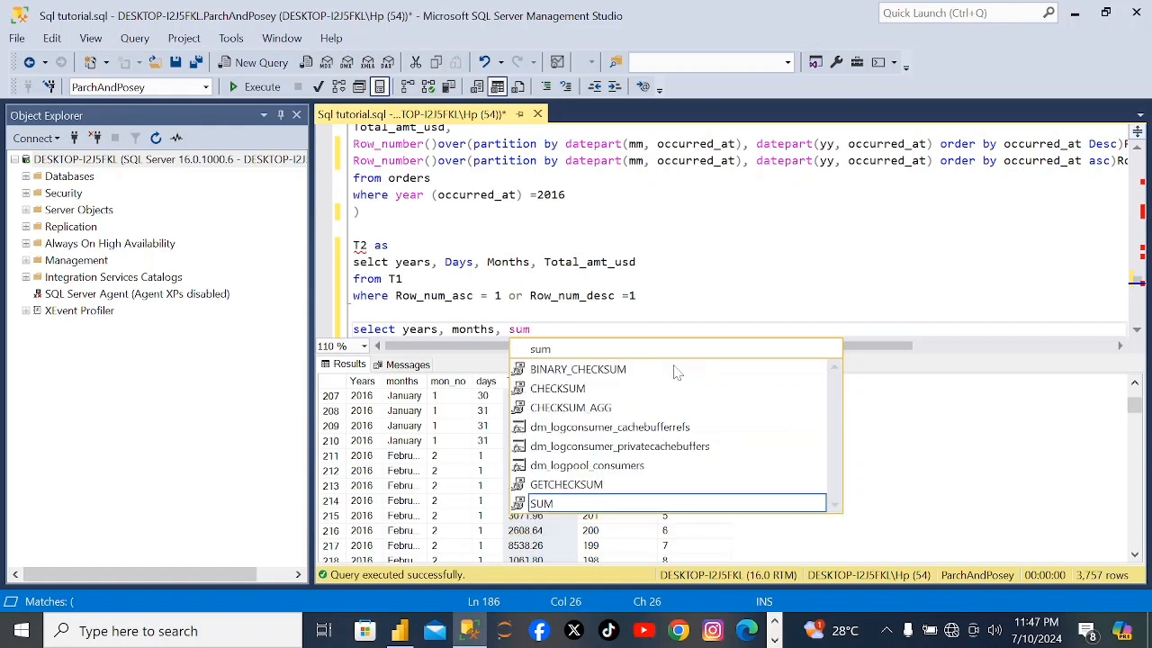
{"action": "type", "text": "(t"}
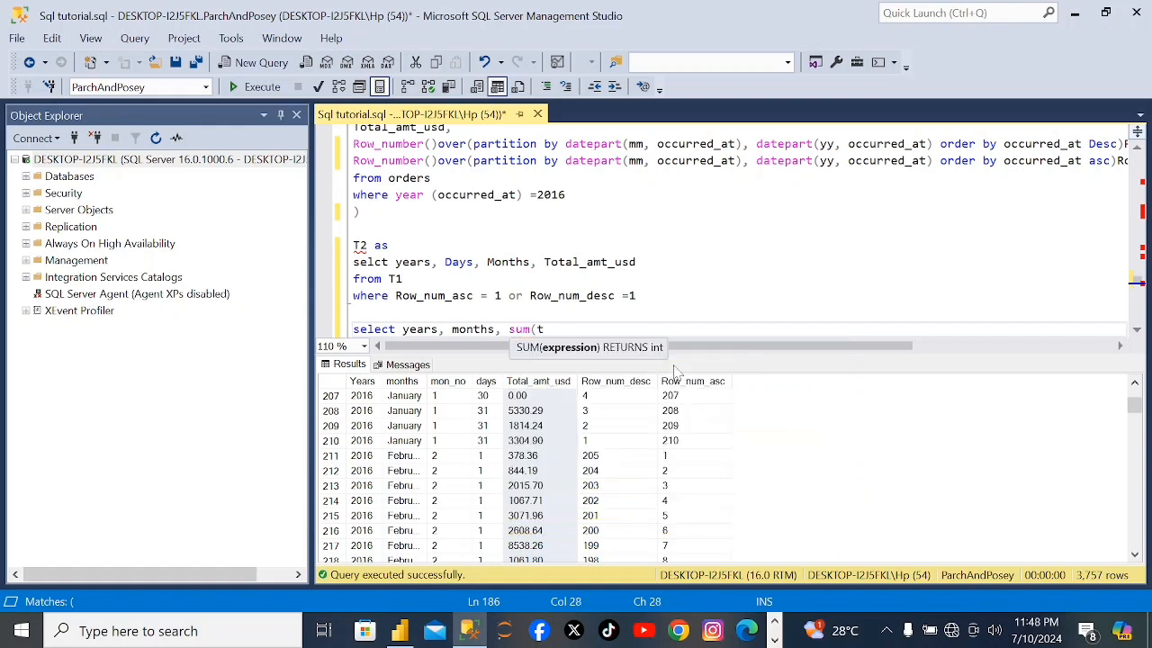
{"action": "type", "text": "otal_amt_usd"}
Add sum(total_amt_usd) with the alias Total_sales to the final select list.
{"action": "type", "text": ") Total_sales"}
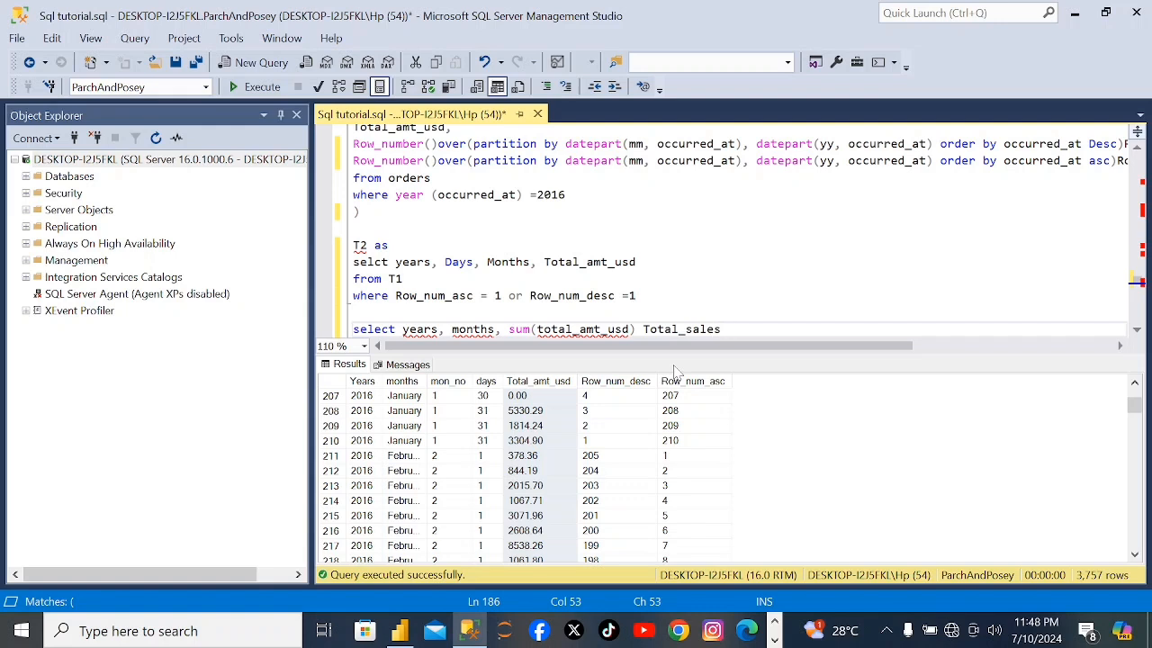
Add "from T2" on a new line under the final select list, without accepting a completion suggestion.
{"action": "key", "text": "Return"}
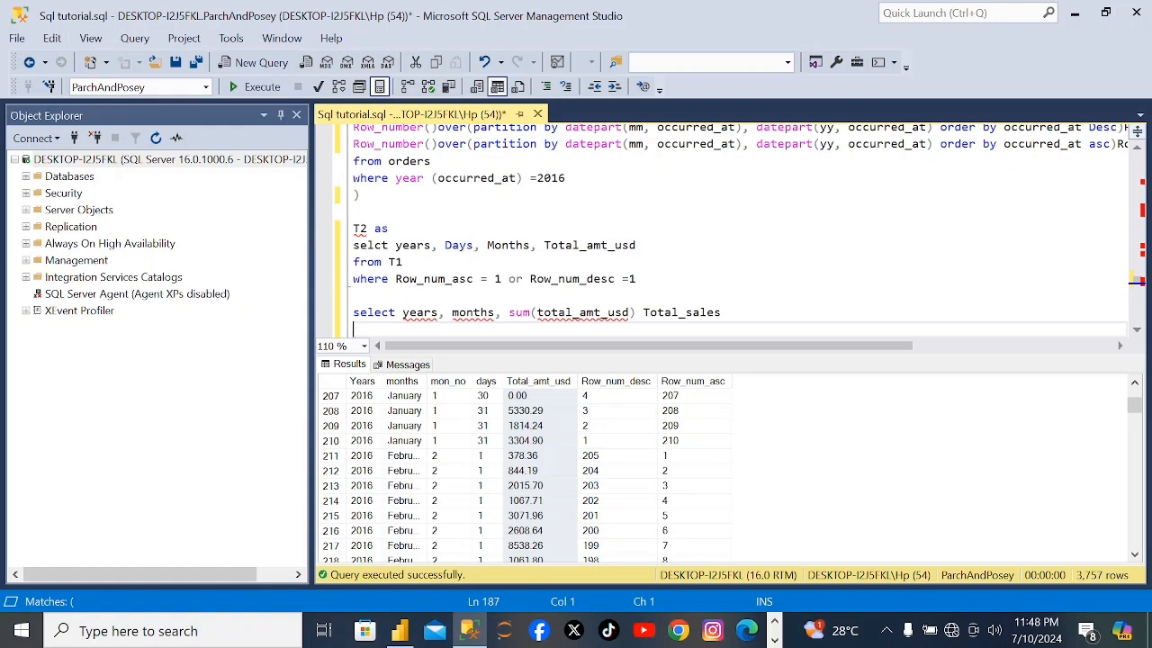
{"action": "type", "text": "from T2"}
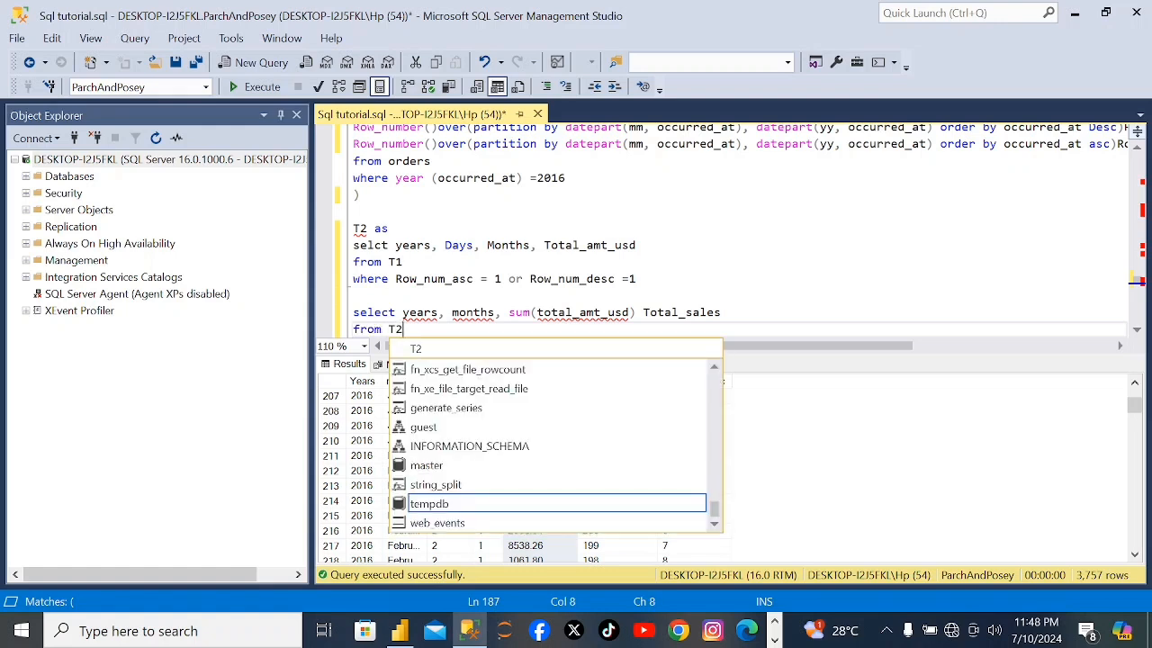
{"action": "key", "text": "Escape"}
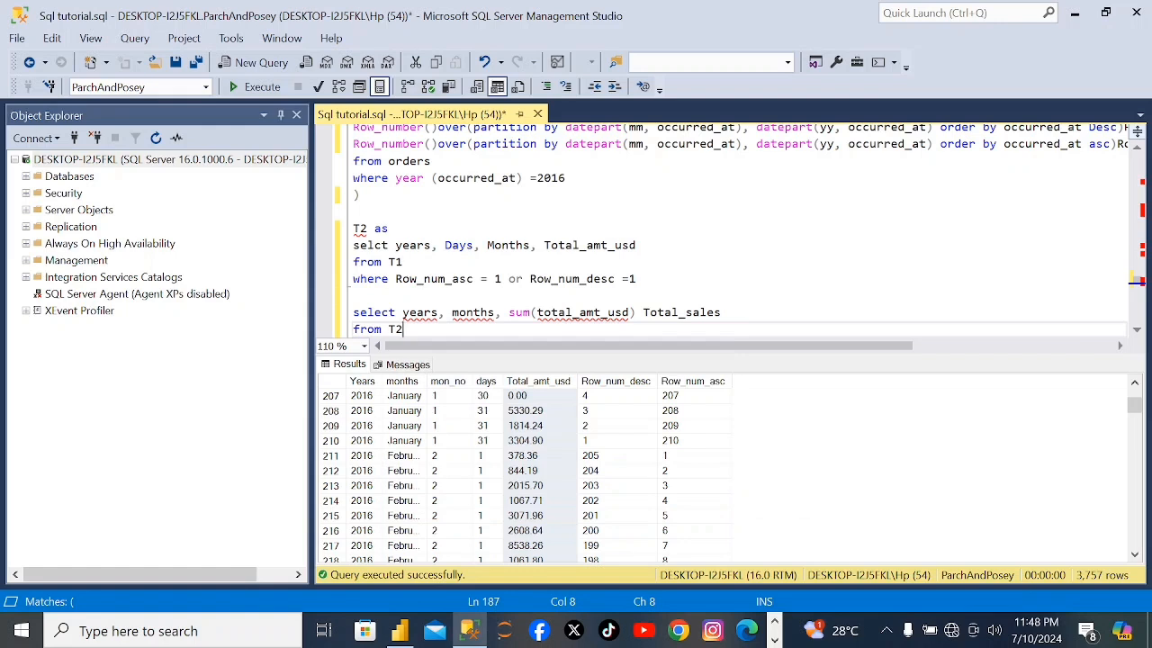
Add "group by years, months" to the final query after the T2 reference.
{"action": "type", "text": "group by years"}
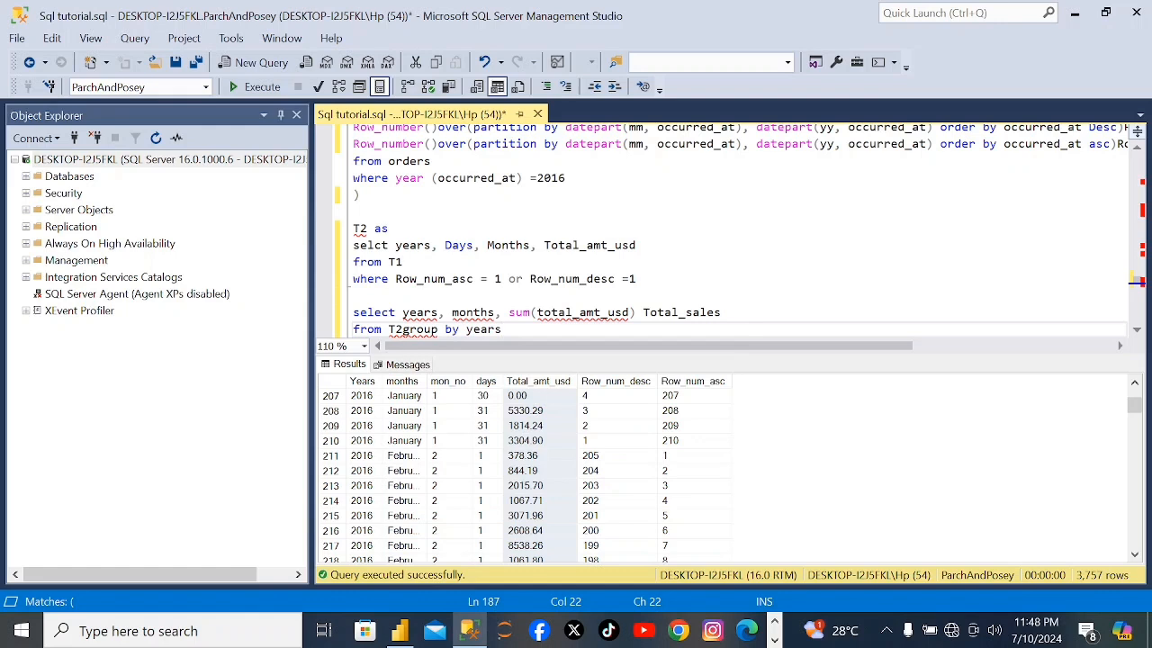
{"action": "type", "text": ", months"}
Separate the group by clause from "from T2" by moving it onto its own line.
{"action": "scroll", "coordinate": [1144, 158], "scroll_direction": "up", "scroll_amount": 2}
{"action": "scroll", "coordinate": [1145, 158], "scroll_direction": "up", "scroll_amount": 1}
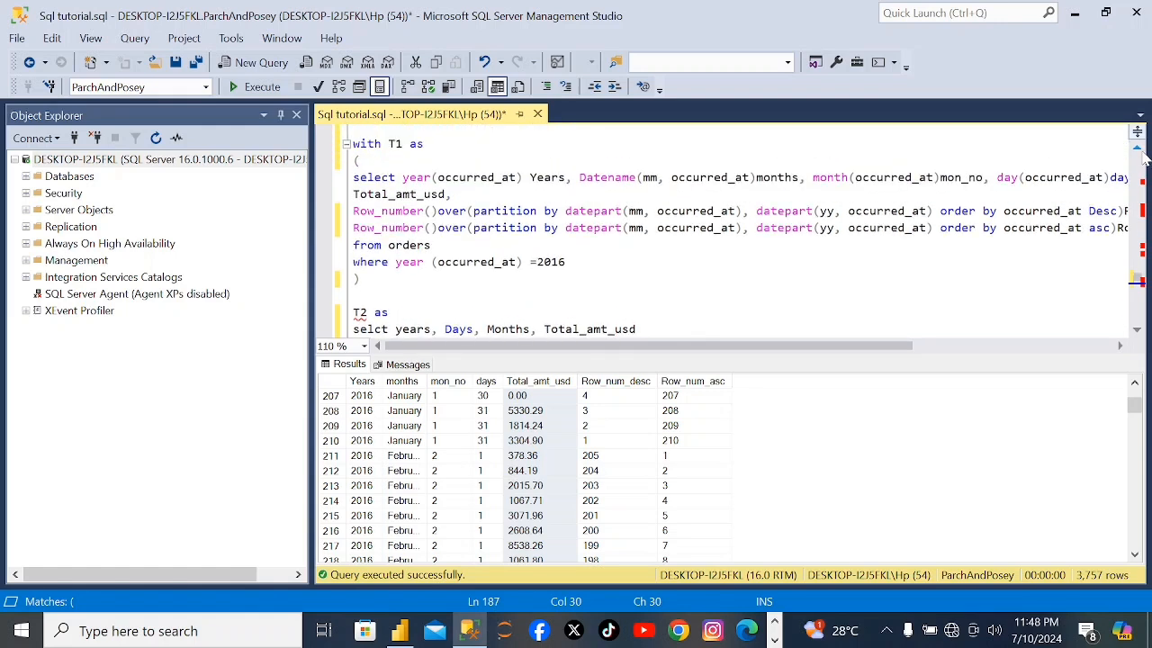
{"action": "left_click_drag", "start_coordinate": [353, 144], "coordinate": [558, 261]}
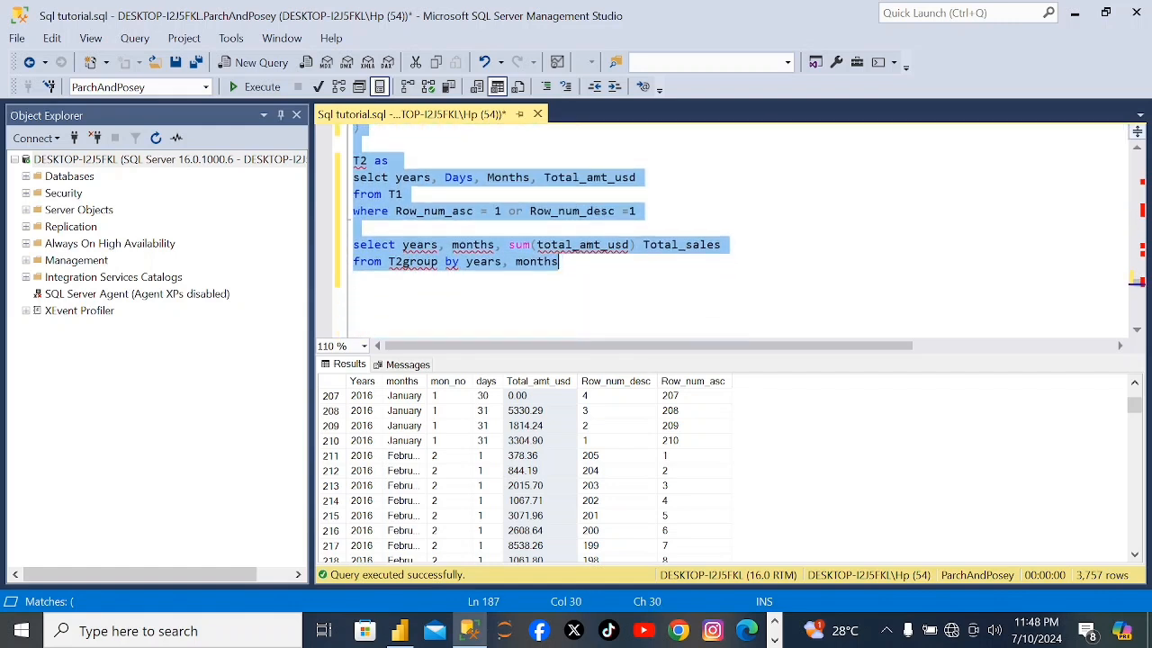
{"action": "left_click", "coordinate": [558, 261]}
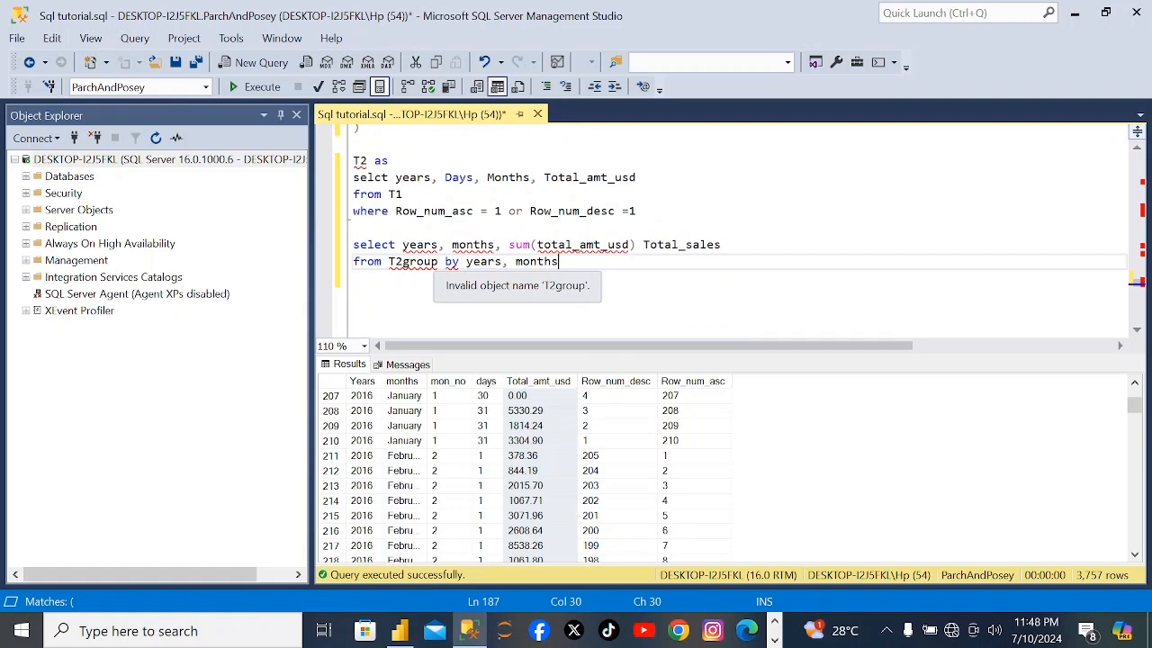
{"action": "left_click", "coordinate": [403, 261]}
{"action": "key", "text": "Return"}
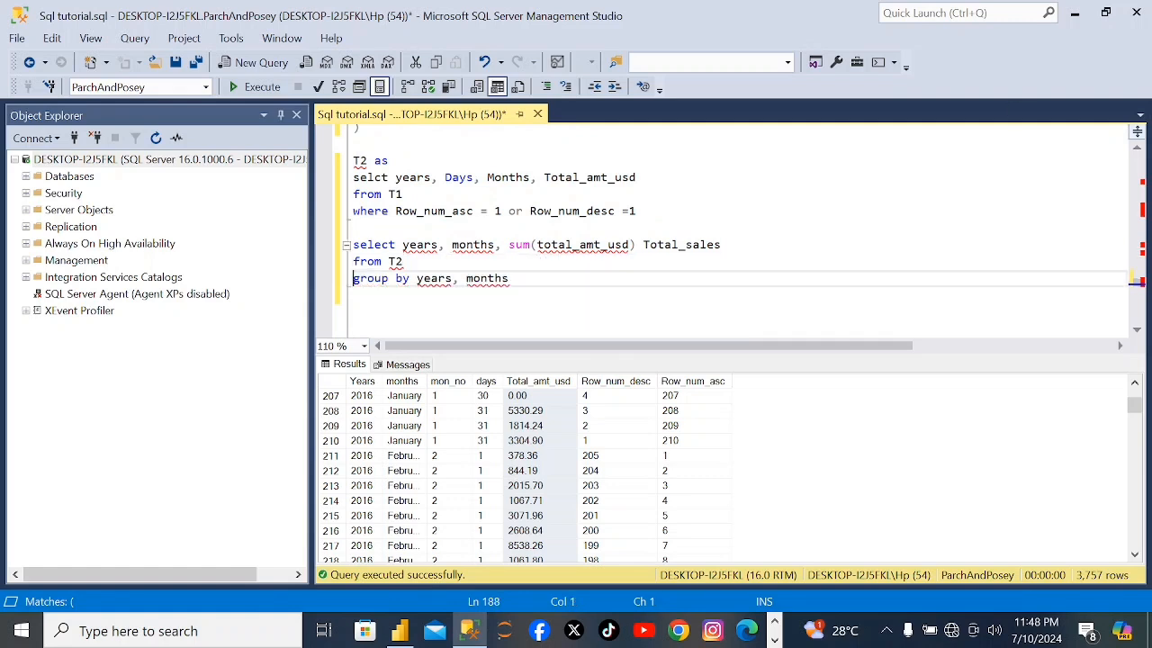
Try to run the complete query from "with T1 as" through "group by years, months".
{"action": "scroll", "coordinate": [720, 225], "scroll_direction": "down", "scroll_amount": 1}
{"action": "scroll", "coordinate": [720, 225], "scroll_direction": "up", "scroll_amount": 3}
{"action": "scroll", "coordinate": [720, 225], "scroll_direction": "up", "scroll_amount": 1}
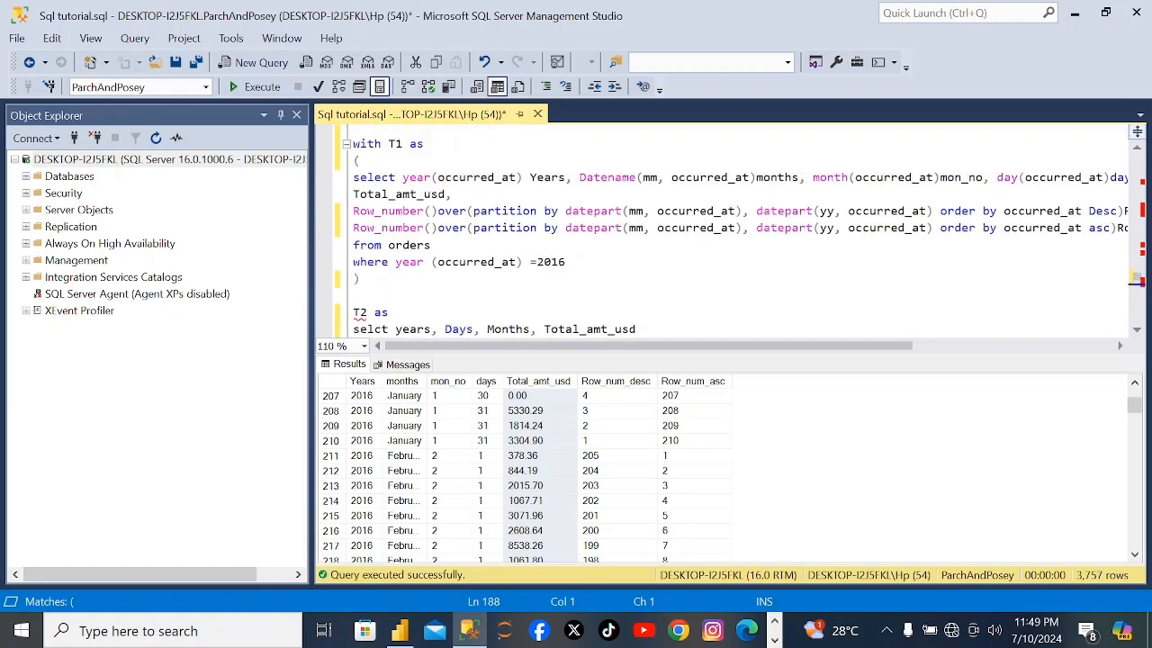
{"action": "left_click_drag", "start_coordinate": [353, 144], "coordinate": [352, 335]}
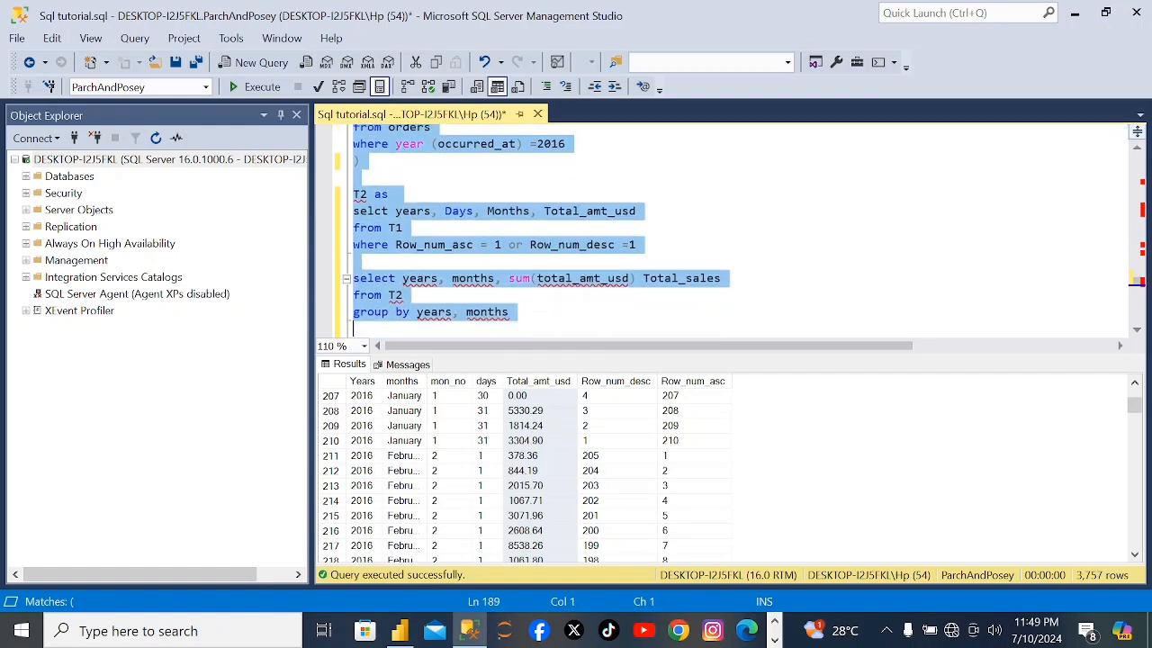
{"action": "left_click", "coordinate": [262, 90]}
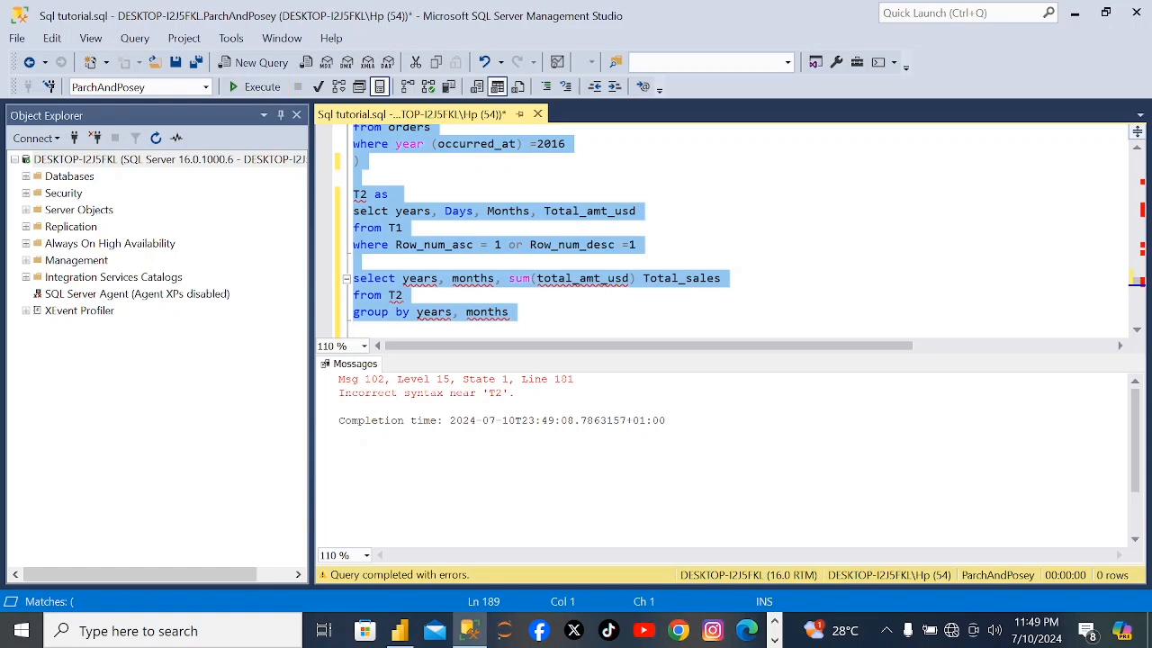
Enclose the T2 select in parentheses, with "(" on its own line under "T2 as" and ")" after "Row_num_desc =1".
{"action": "left_click", "coordinate": [375, 198]}
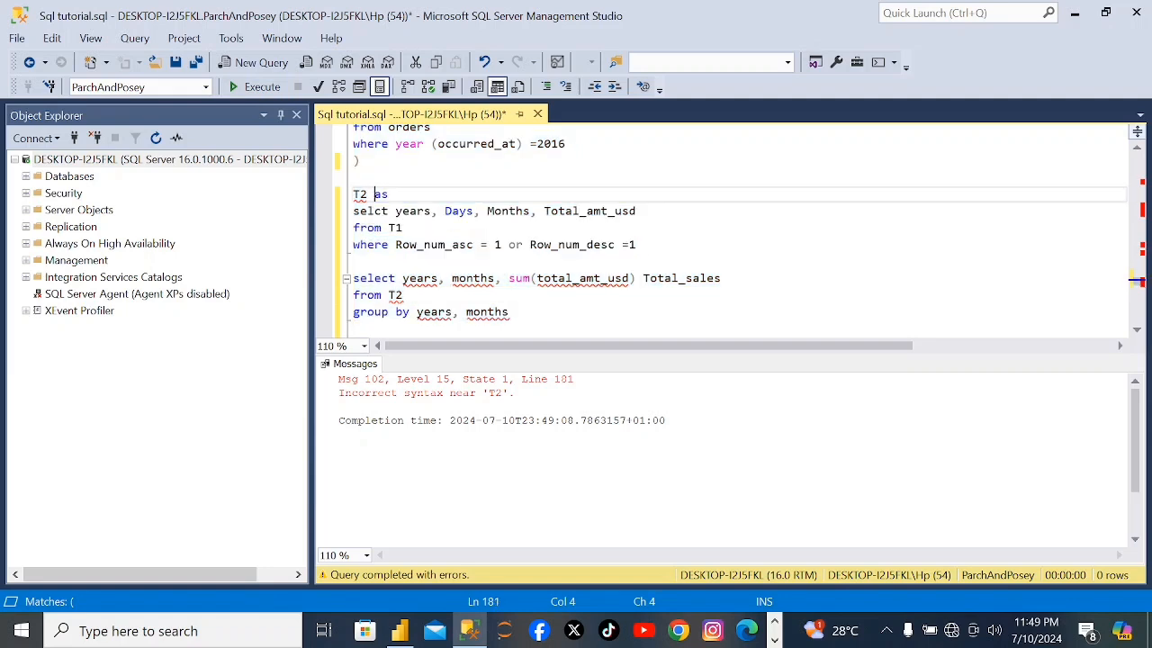
{"action": "left_click", "coordinate": [396, 195]}
{"action": "key", "text": "Left"}
{"action": "key", "text": "Return"}
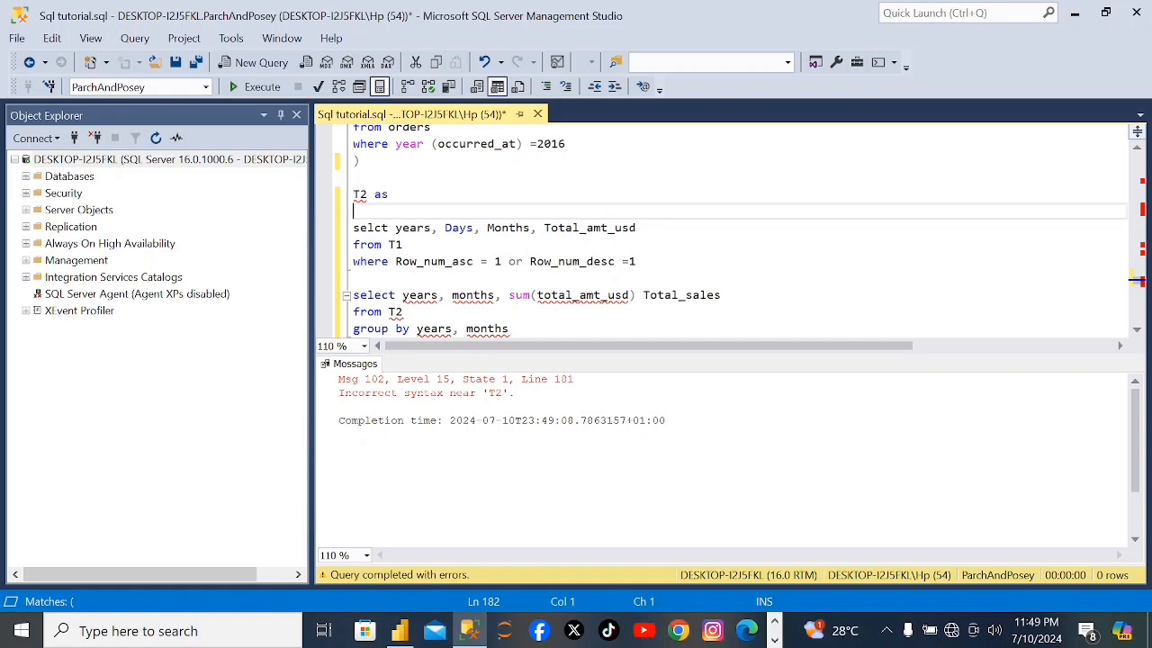
{"action": "type", "text": "("}
{"action": "left_click", "coordinate": [637, 262]}
{"action": "type", "text": ")"}
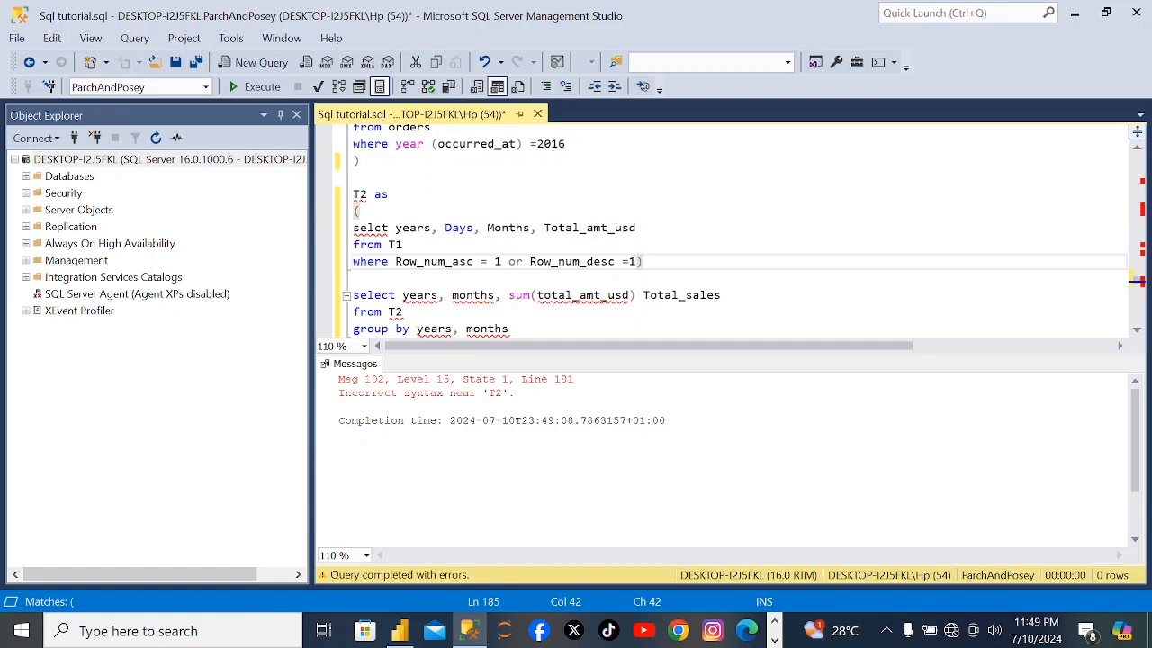
Try running the whole query again with the parenthesized T2 block included.
{"action": "scroll", "coordinate": [729, 231], "scroll_direction": "up", "scroll_amount": 2}
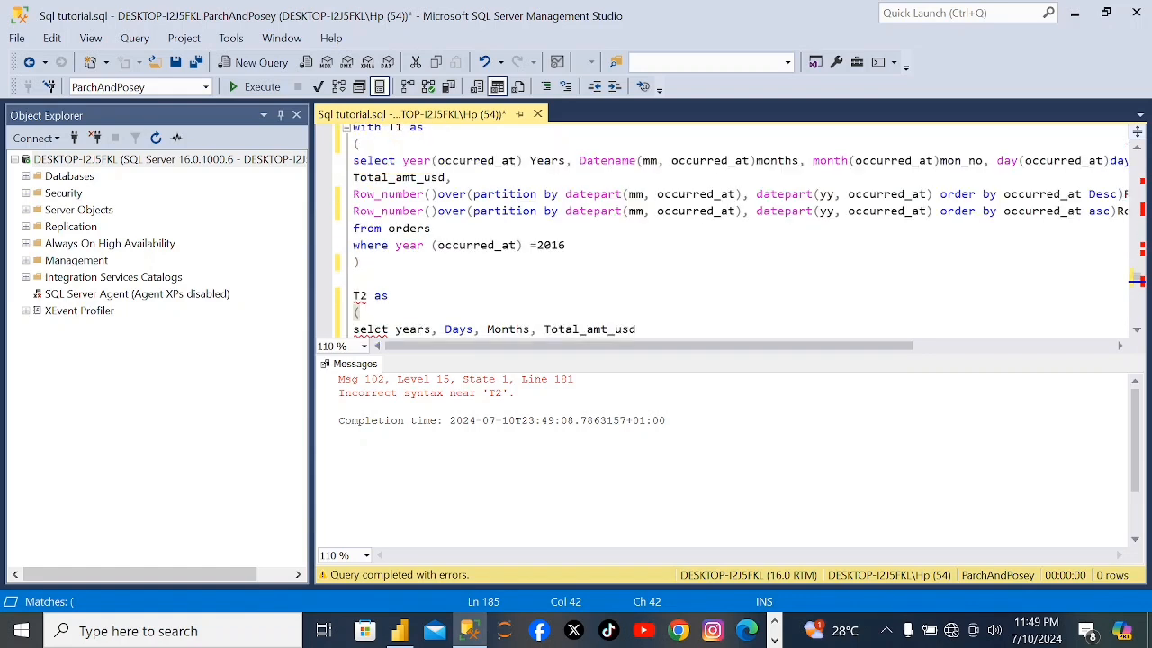
{"action": "left_click_drag", "start_coordinate": [354, 129], "coordinate": [509, 312]}
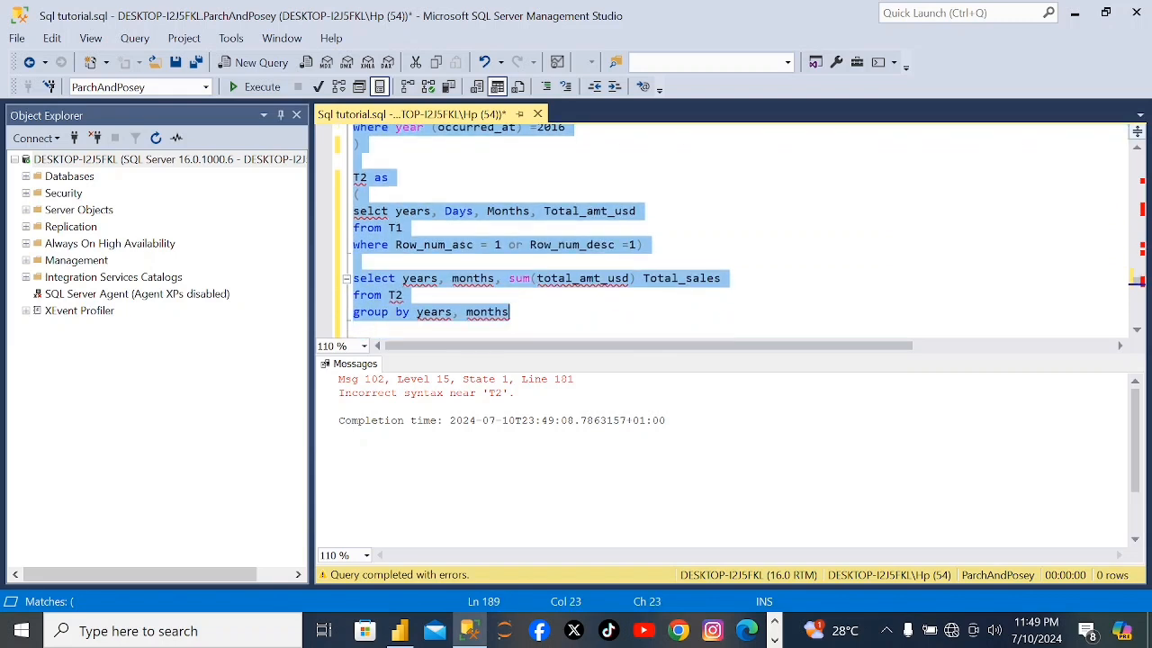
{"action": "left_click", "coordinate": [274, 86]}
Add a comma after the closing parenthesis of T1 to separate it from T2.
{"action": "left_click", "coordinate": [361, 195]}
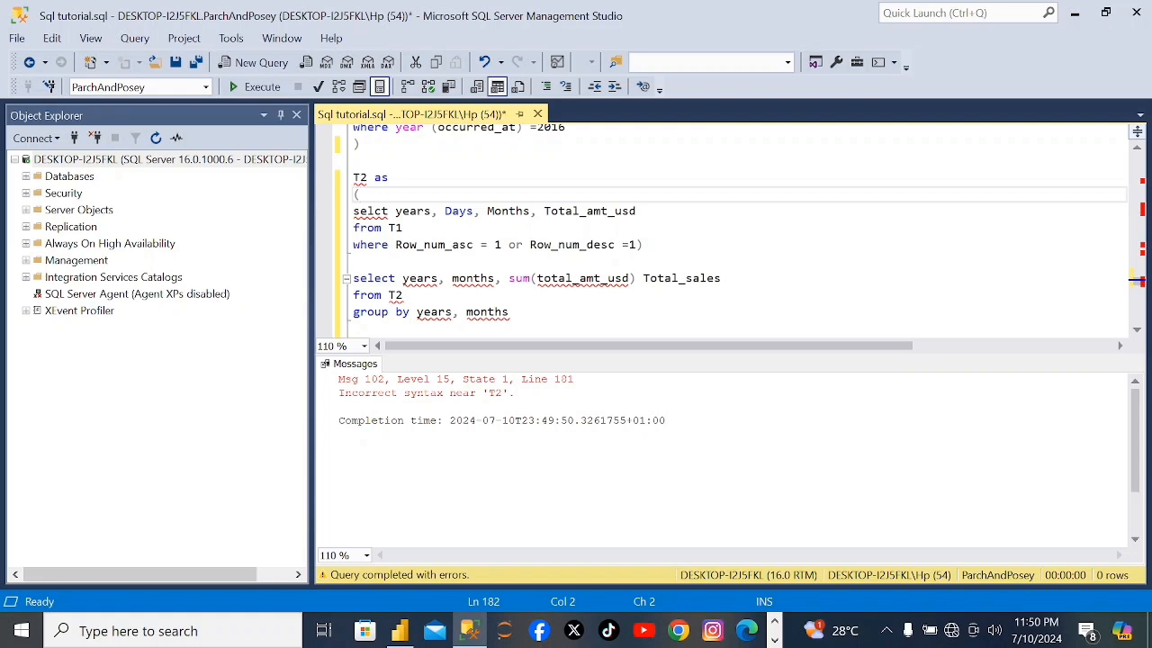
{"action": "left_click", "coordinate": [354, 160]}
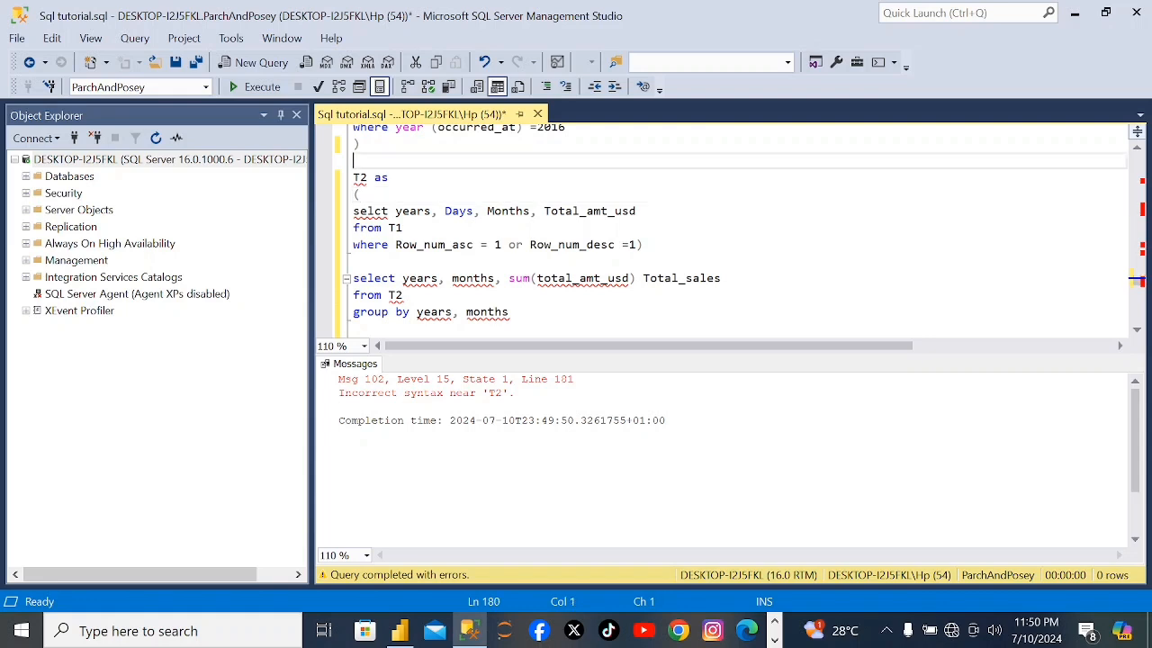
{"action": "key", "text": "Up"}
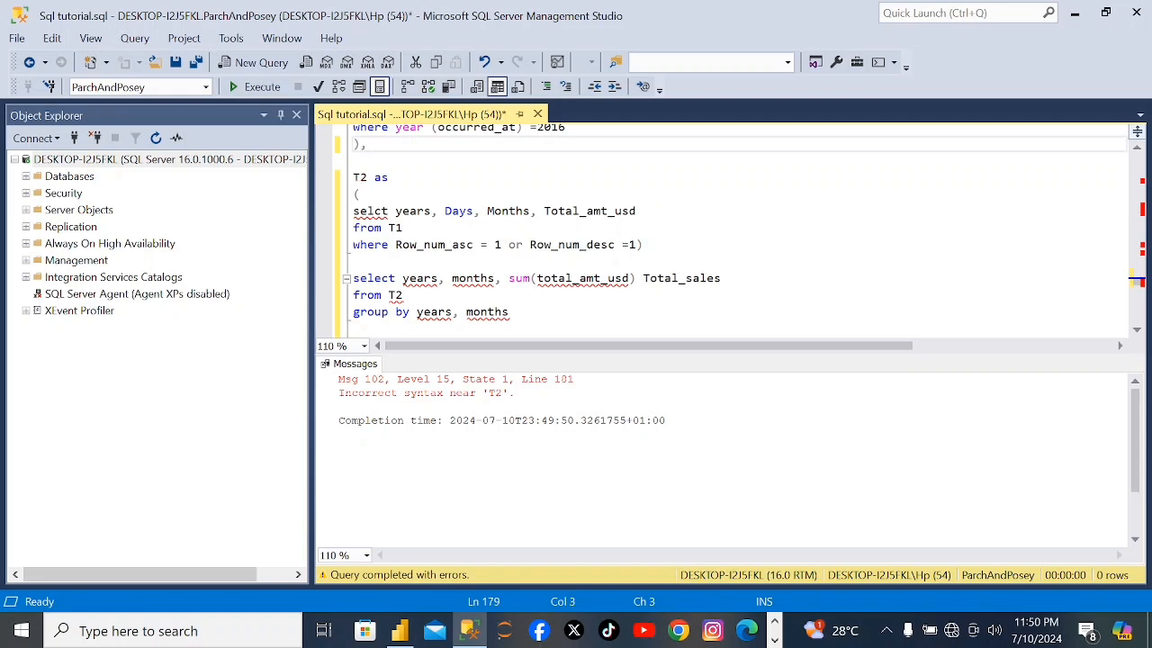
Try running the whole query again, from "with T1 as" to the final group by line.
{"action": "scroll", "coordinate": [732, 228], "scroll_direction": "up", "scroll_amount": 4}
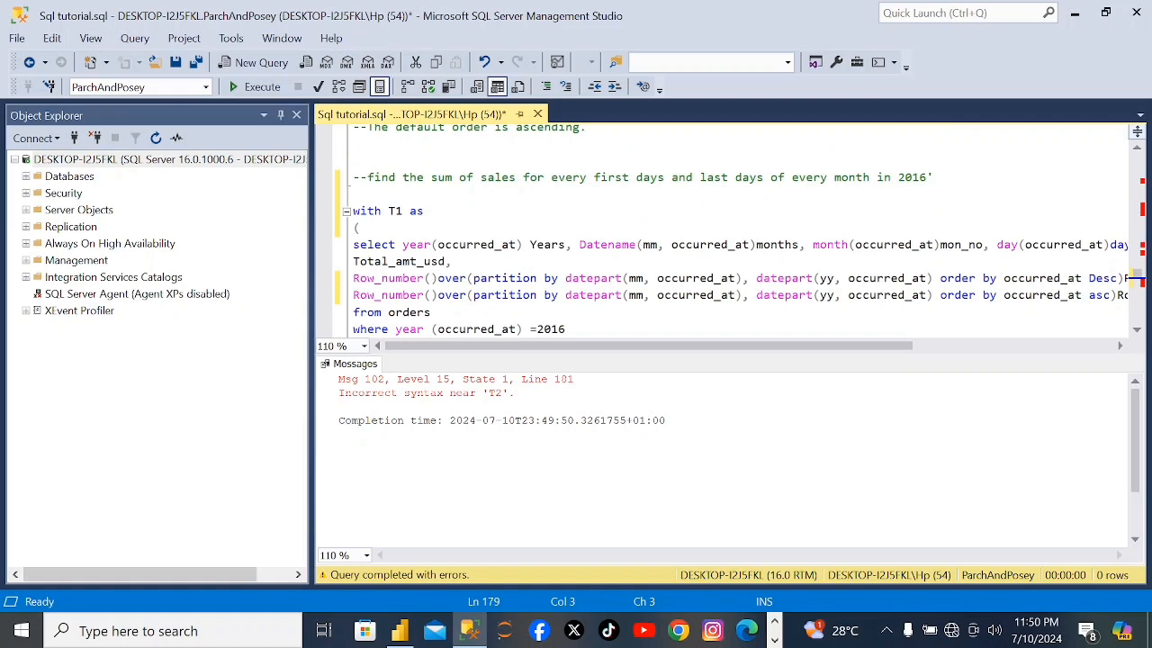
{"action": "left_click_drag", "start_coordinate": [353, 211], "coordinate": [431, 339]}
{"action": "left_click_drag", "start_coordinate": [354, 326], "coordinate": [358, 311]}
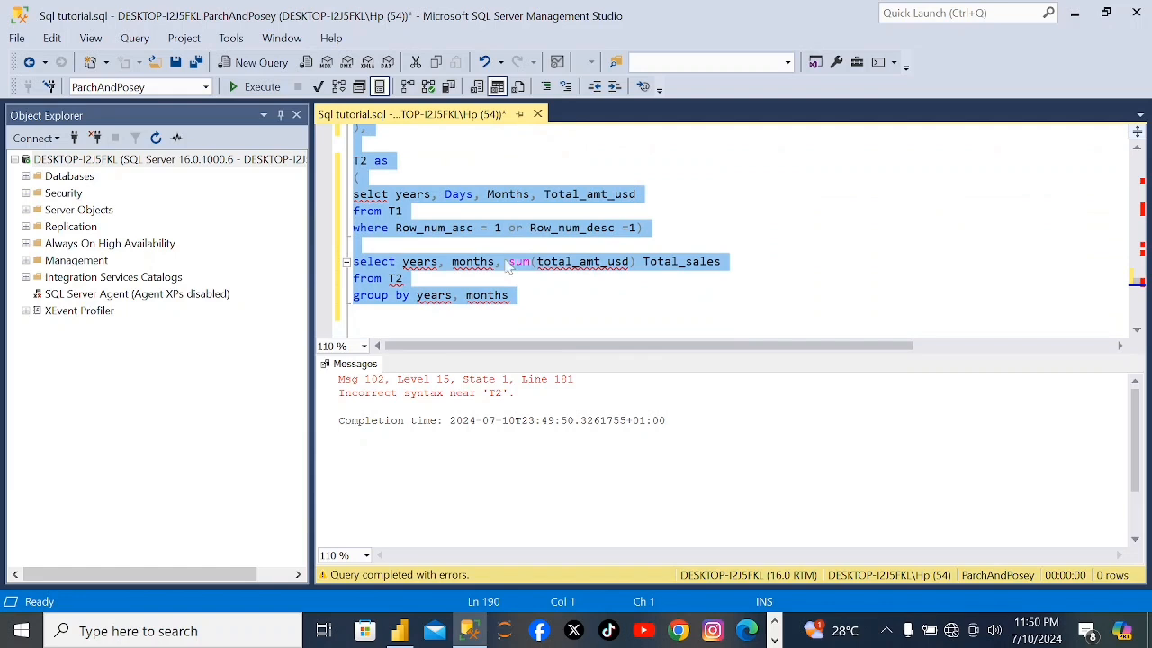
{"action": "left_click", "coordinate": [261, 87]}
Correct the misspelled keyword "selct" in the T2 block to "select".
{"action": "left_click", "coordinate": [374, 195]}
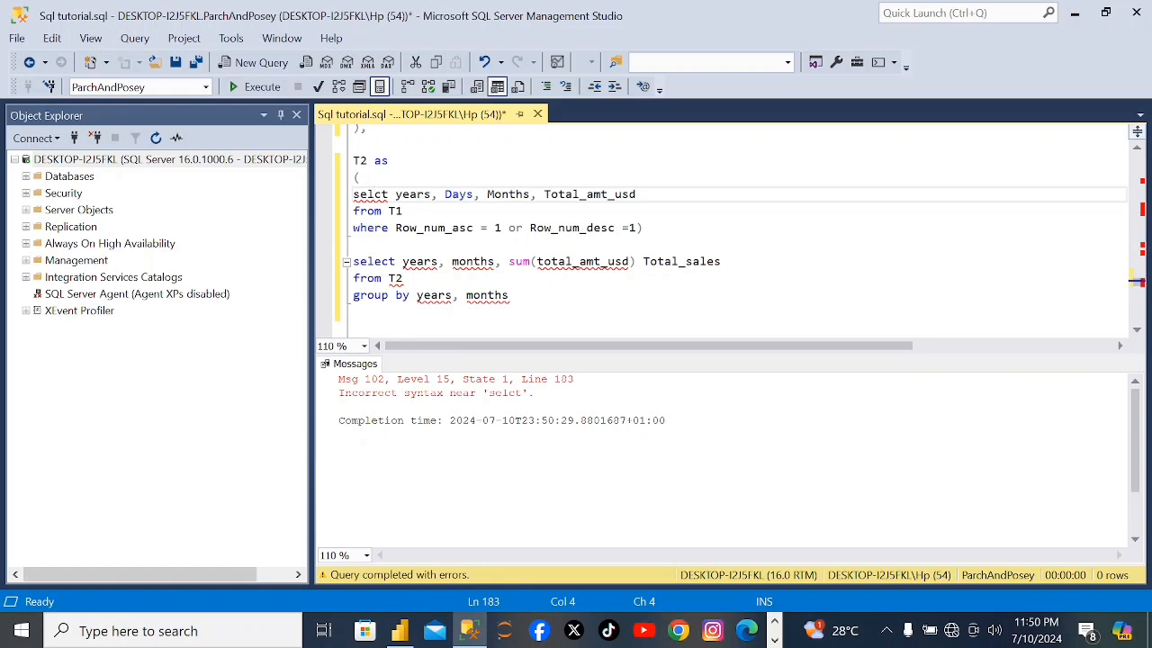
{"action": "type", "text": "e"}
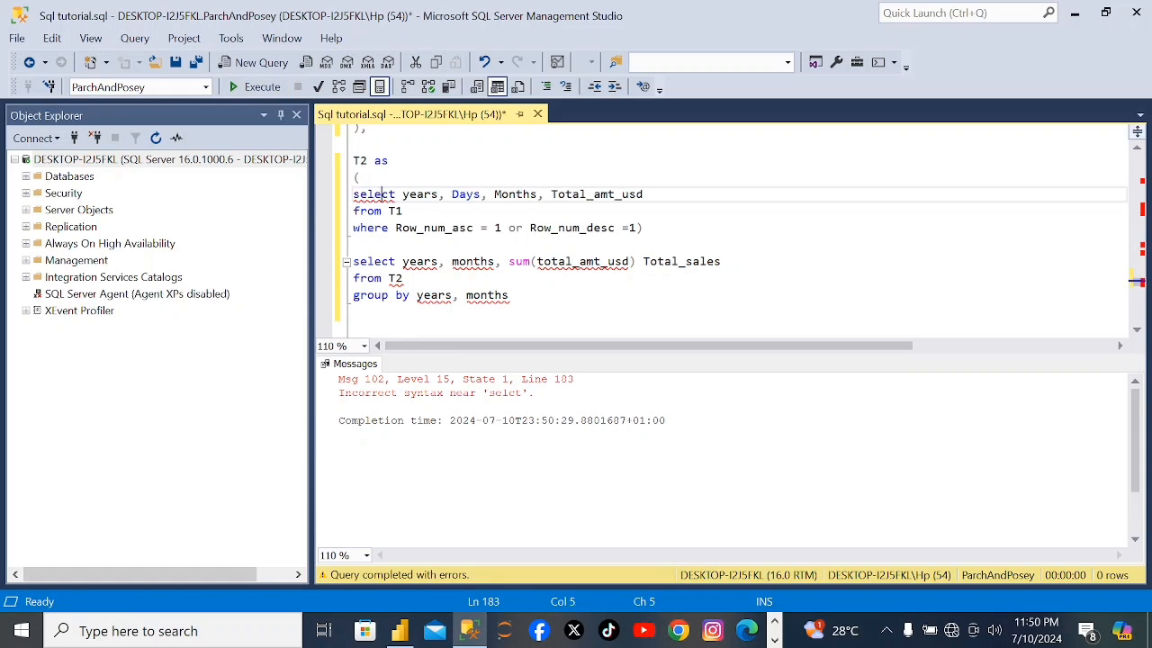
Run the corrected query in full, from "with T1 as" through "group by years, months".
{"action": "scroll", "coordinate": [720, 229], "scroll_direction": "up", "scroll_amount": 2}
{"action": "scroll", "coordinate": [720, 229], "scroll_direction": "up", "scroll_amount": 1}
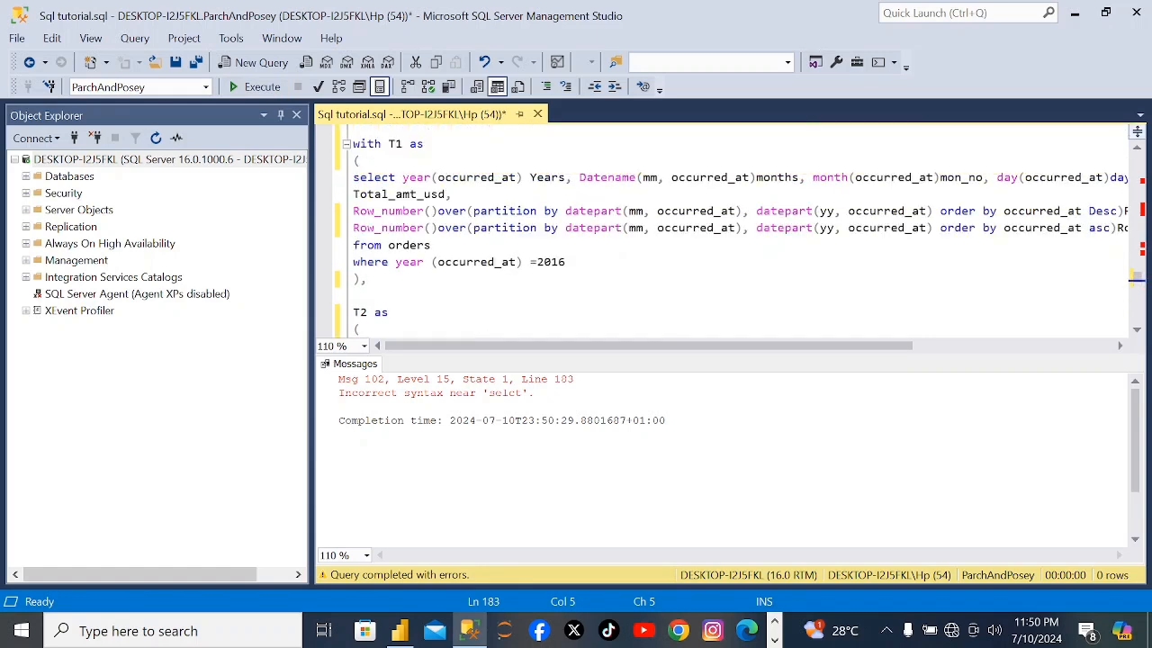
{"action": "left_click_drag", "start_coordinate": [351, 143], "coordinate": [355, 342]}
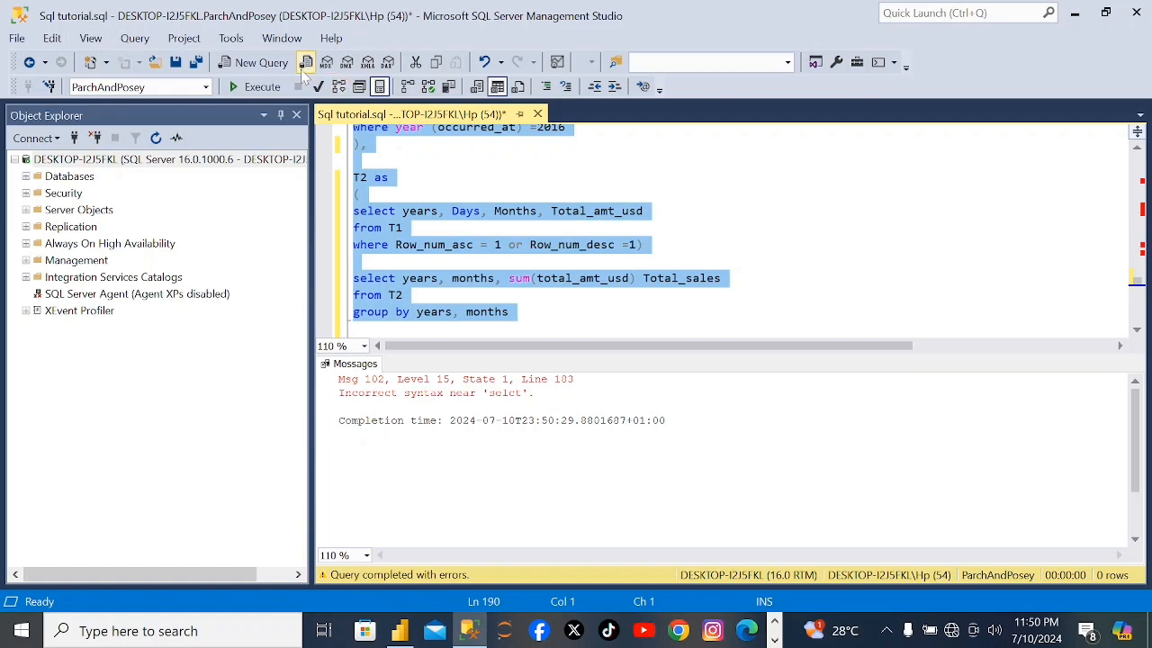
{"action": "left_click", "coordinate": [284, 86]}
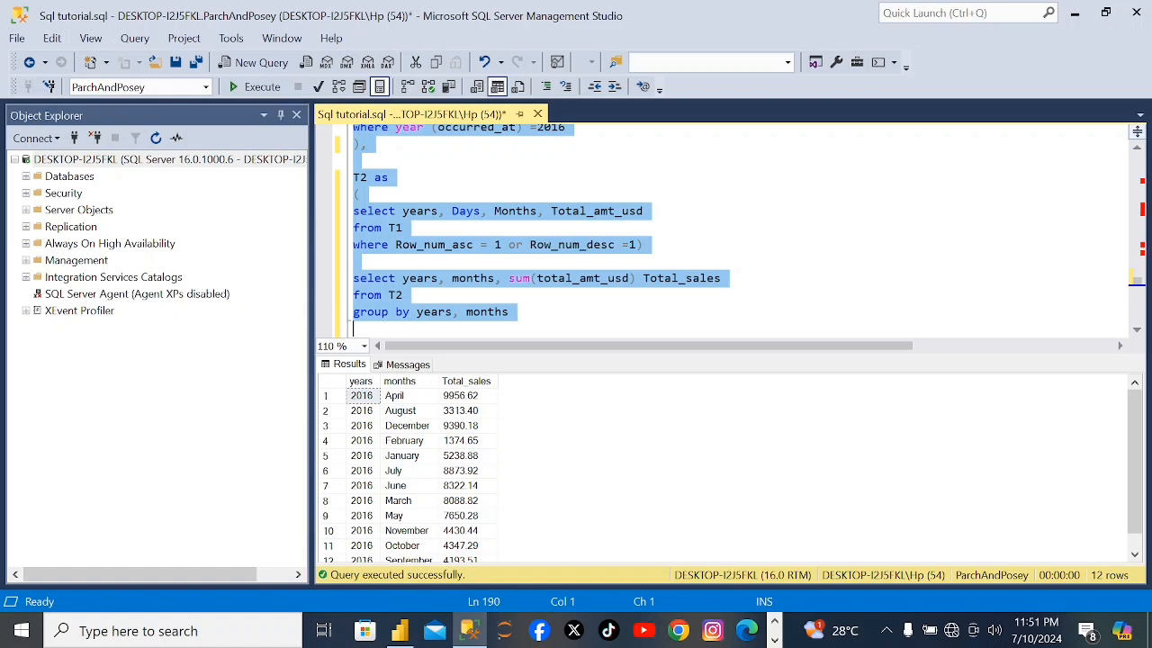
Switch to the "power Bi practice" report in Power BI Desktop and look through the cumulative class table's columns in the table view.
{"action": "left_click", "coordinate": [1075, 13]}
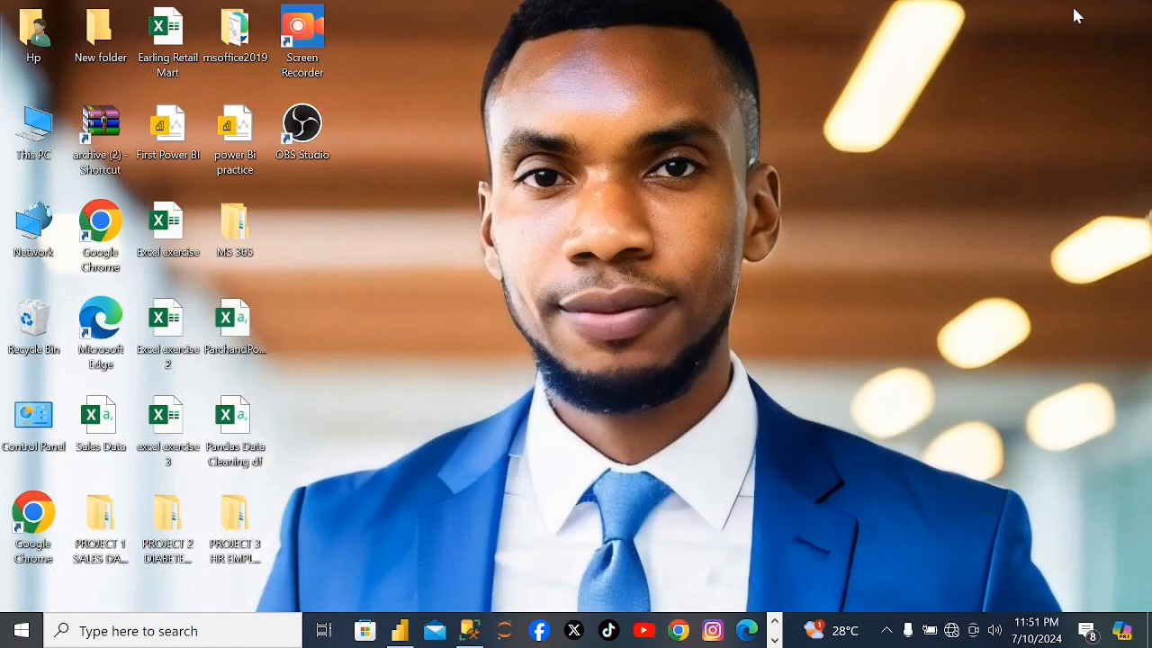
{"action": "left_click", "coordinate": [401, 631]}
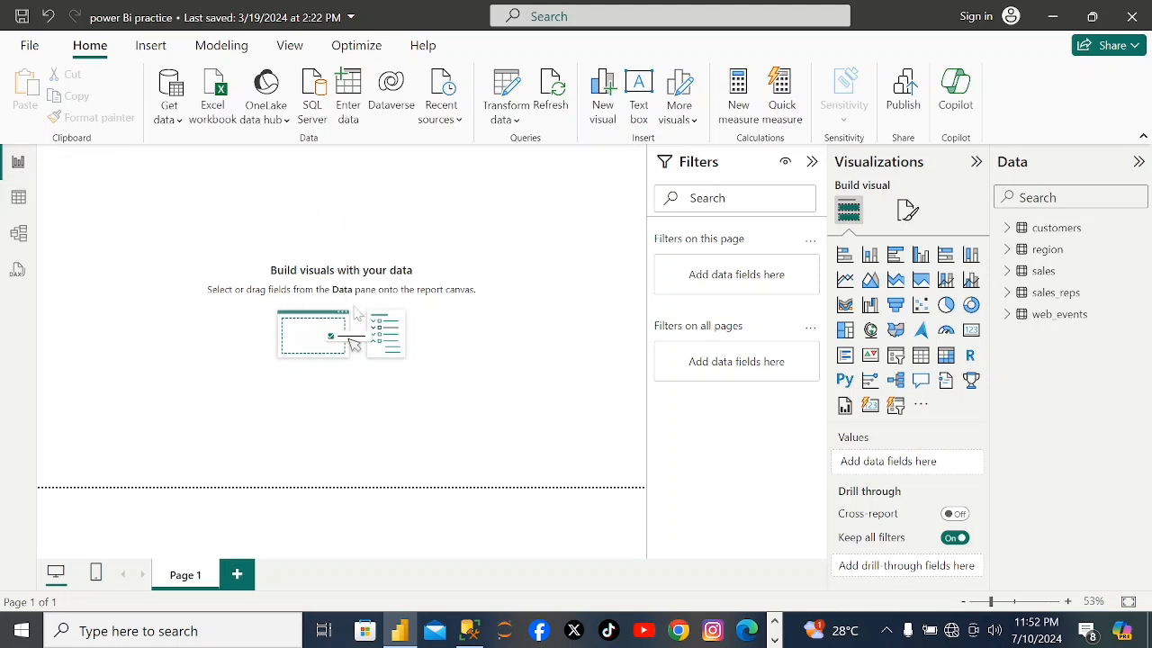
{"action": "left_click", "coordinate": [19, 198]}
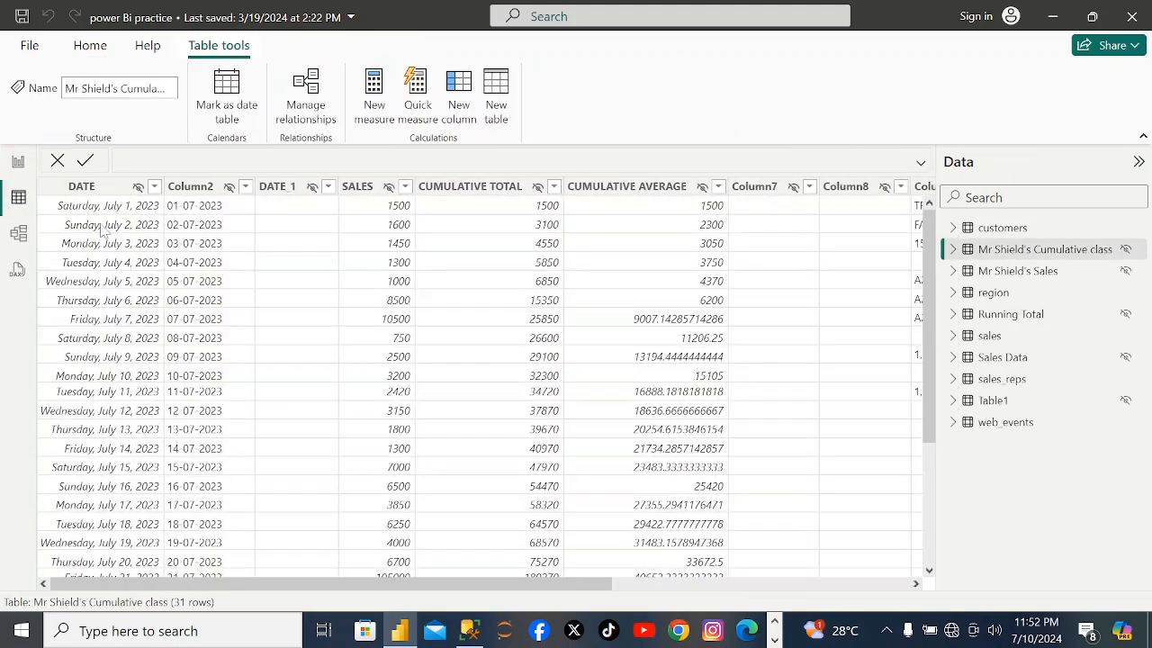
{"action": "left_click", "coordinate": [916, 585]}
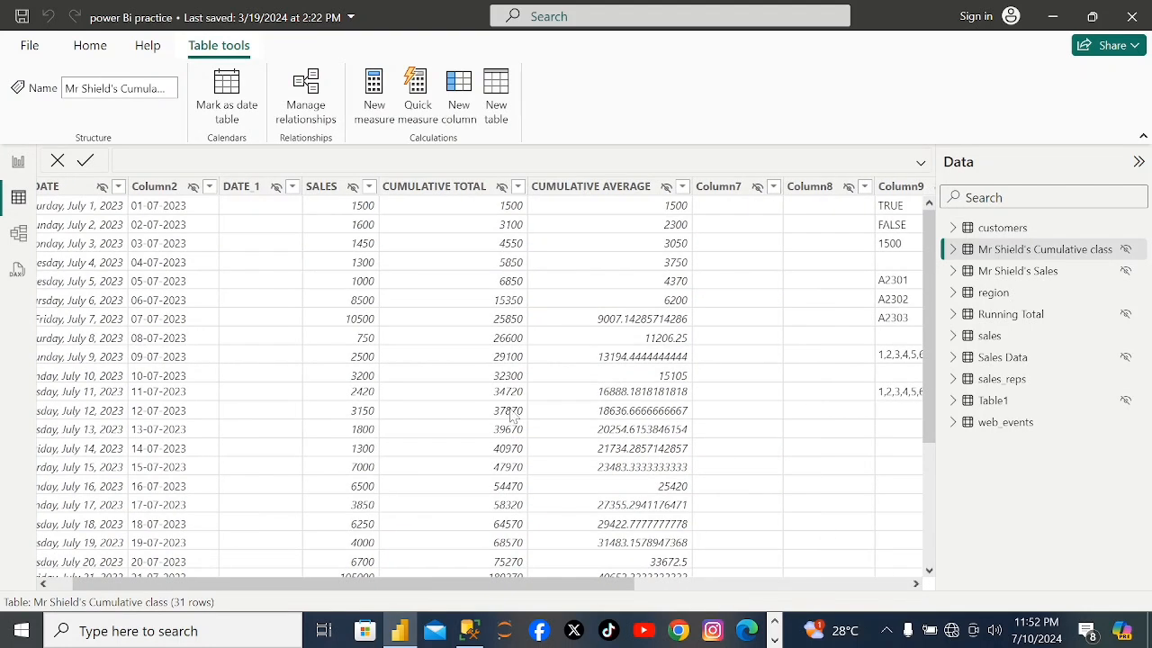
Examine the data model diagram, focusing on how the region, sales, web_events and customers tables are linked.
{"action": "left_click", "coordinate": [30, 232]}
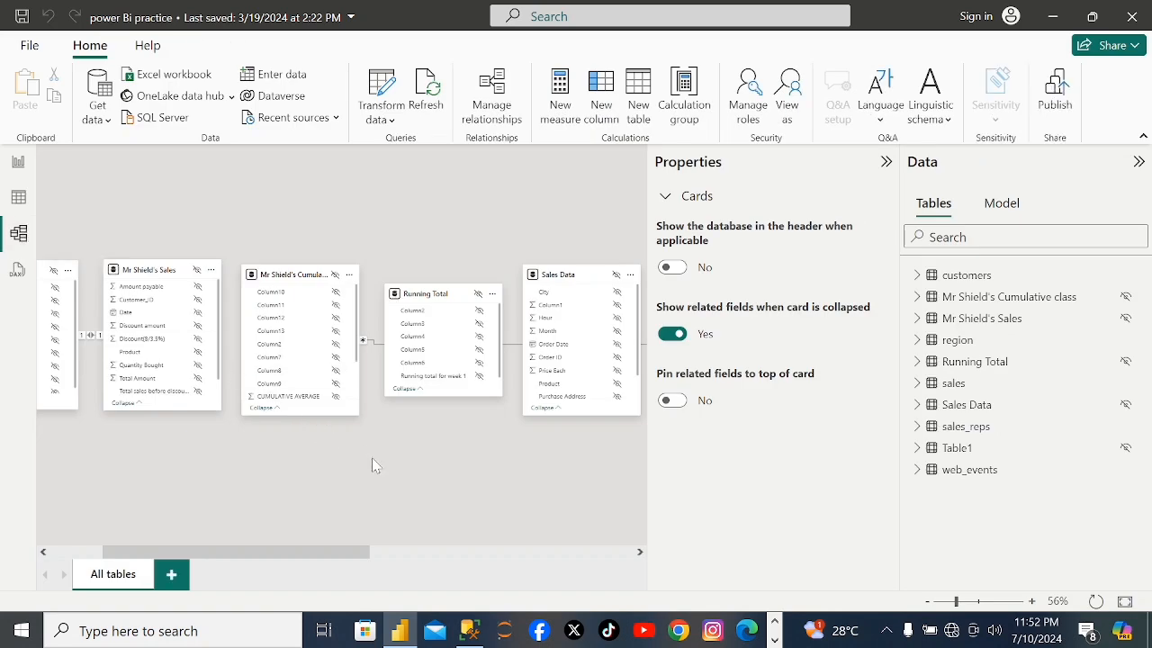
{"action": "left_click_drag", "start_coordinate": [639, 553], "coordinate": [639, 554]}
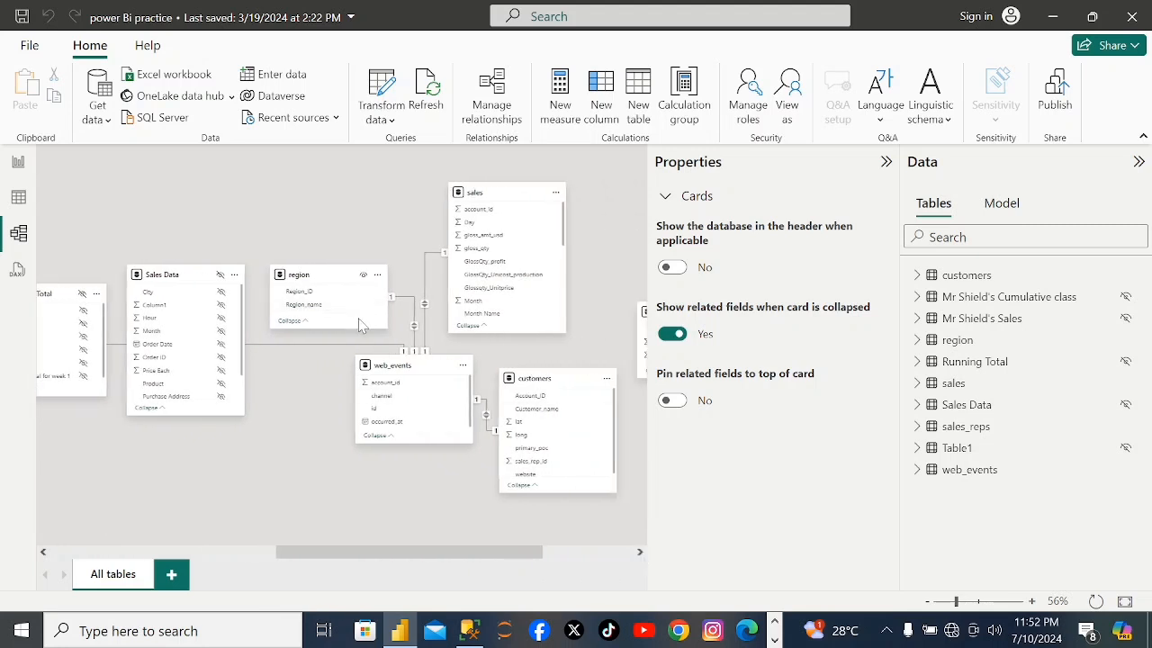
{"action": "scroll", "coordinate": [354, 333], "scroll_direction": "up", "scroll_amount": 5}
{"action": "scroll", "coordinate": [354, 333], "scroll_direction": "down", "scroll_amount": 5}
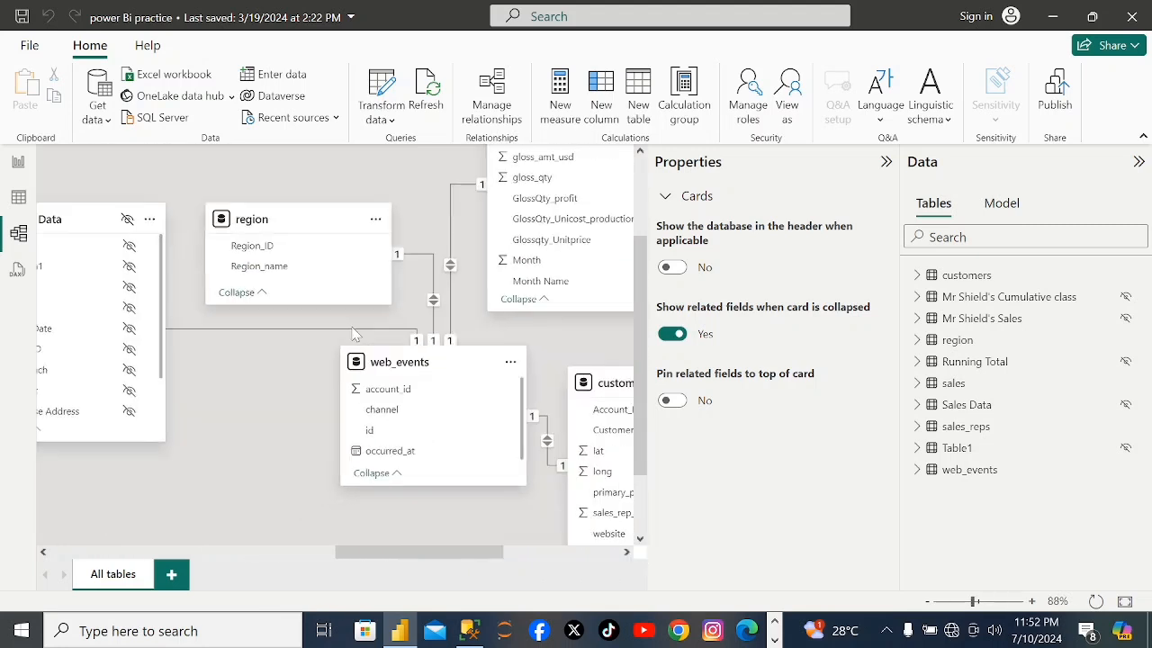
{"action": "scroll", "coordinate": [353, 332], "scroll_direction": "up", "scroll_amount": 5}
{"action": "scroll", "coordinate": [353, 333], "scroll_direction": "down", "scroll_amount": 6}
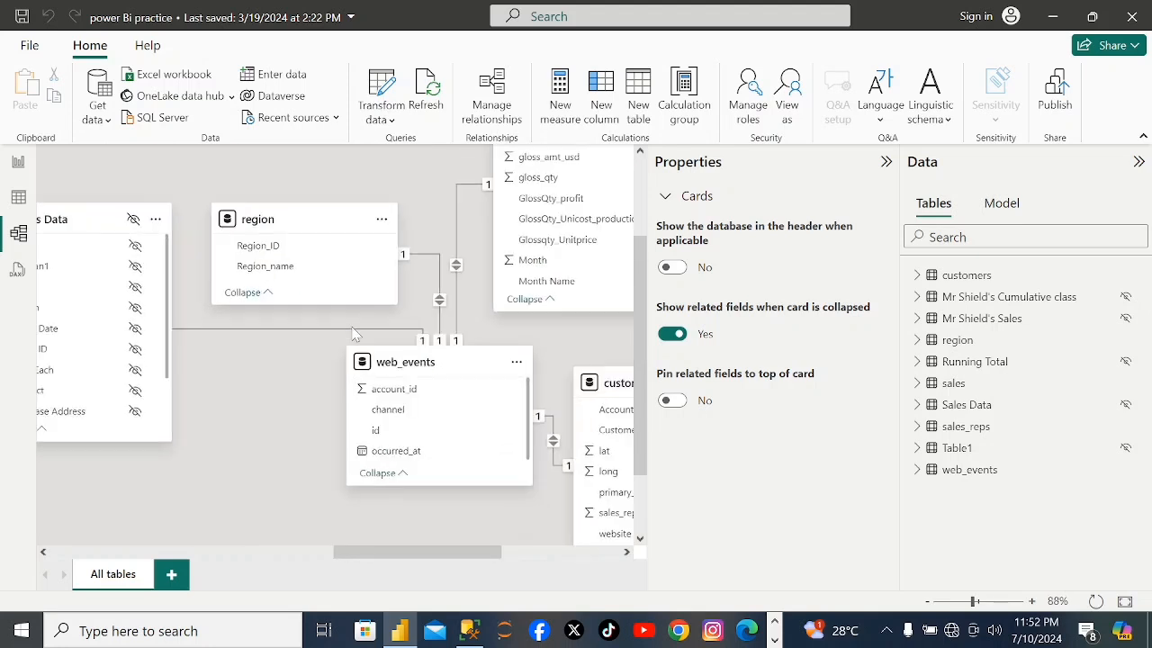
{"action": "scroll", "coordinate": [352, 331], "scroll_direction": "up", "scroll_amount": 3}
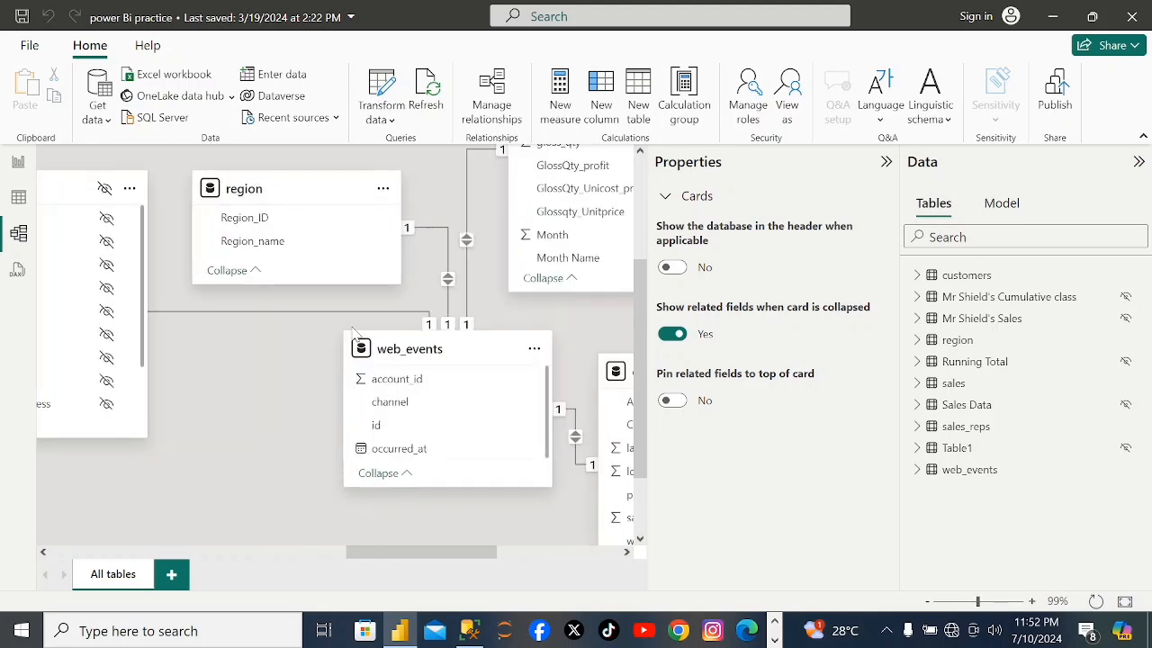
{"action": "left_click_drag", "start_coordinate": [351, 304], "coordinate": [255, 357]}
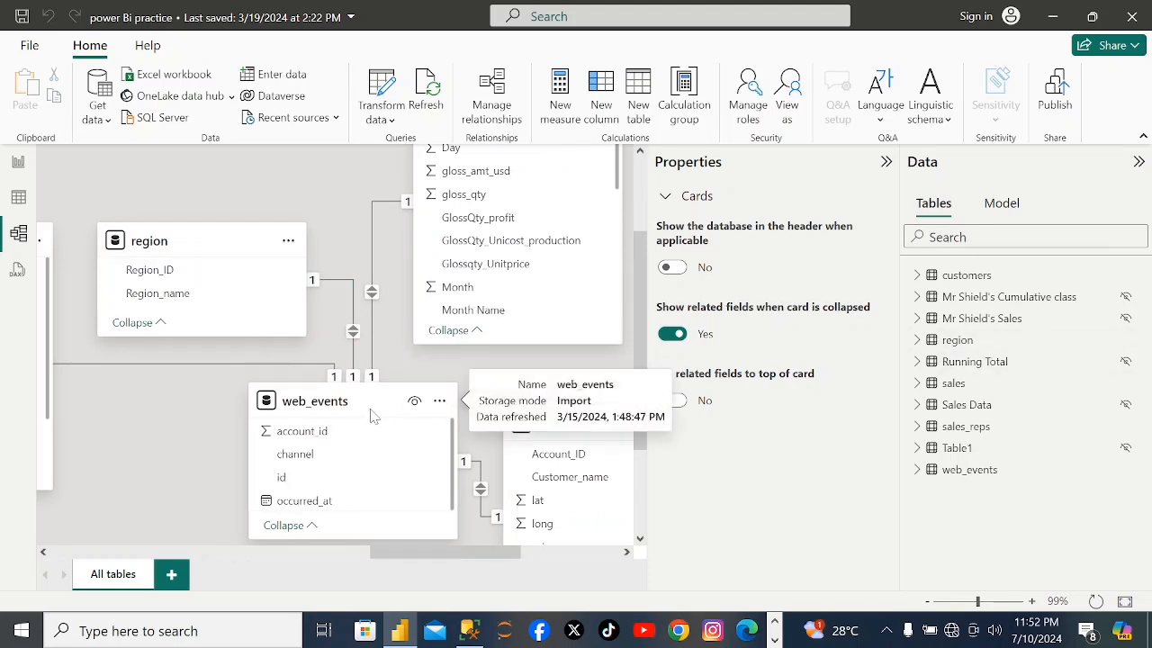
{"action": "mouse_move", "coordinate": [537, 426]}
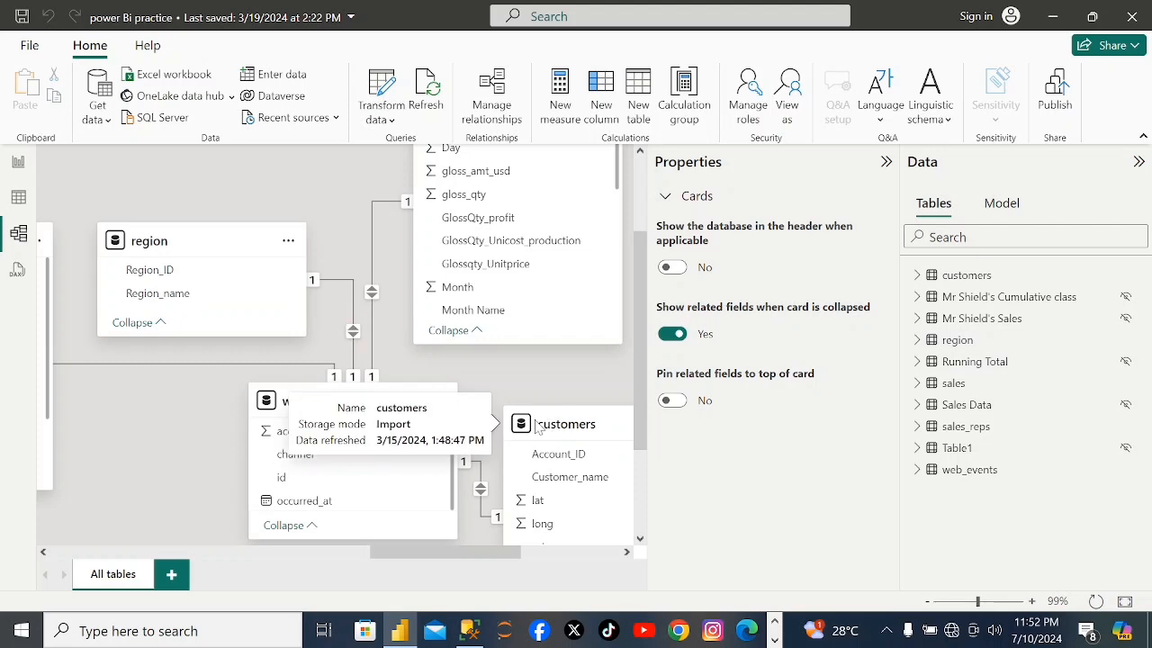
{"action": "scroll", "coordinate": [536, 426], "scroll_direction": "down", "scroll_amount": 5}
{"action": "scroll", "coordinate": [536, 427], "scroll_direction": "up", "scroll_amount": 3}
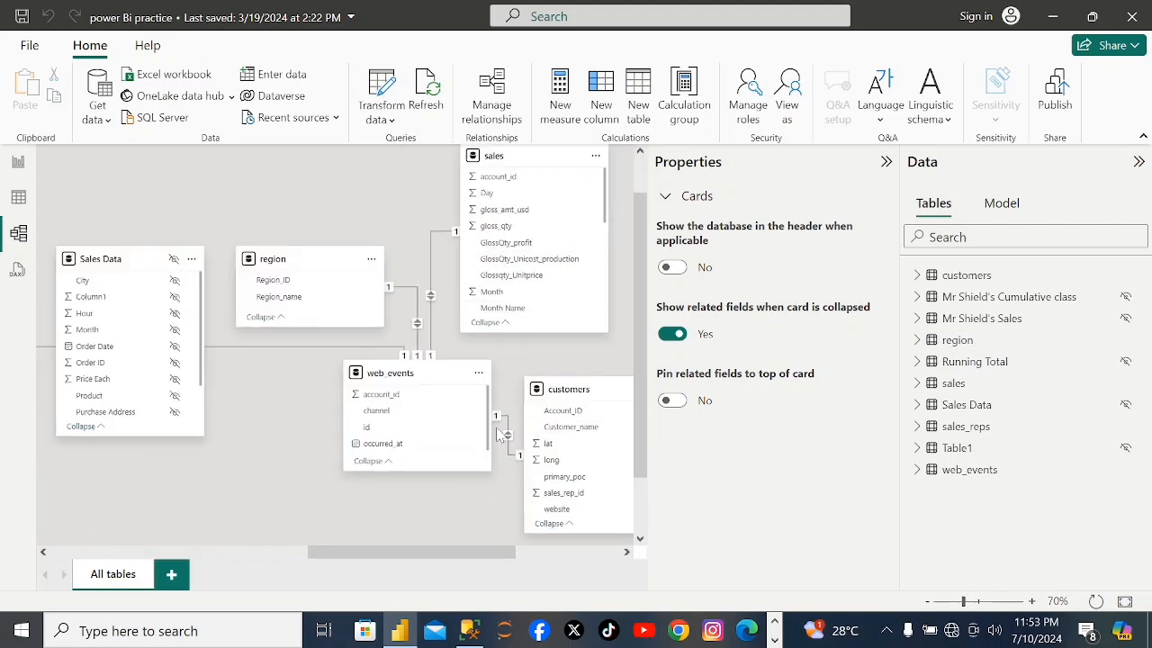
{"action": "left_click", "coordinate": [627, 552]}
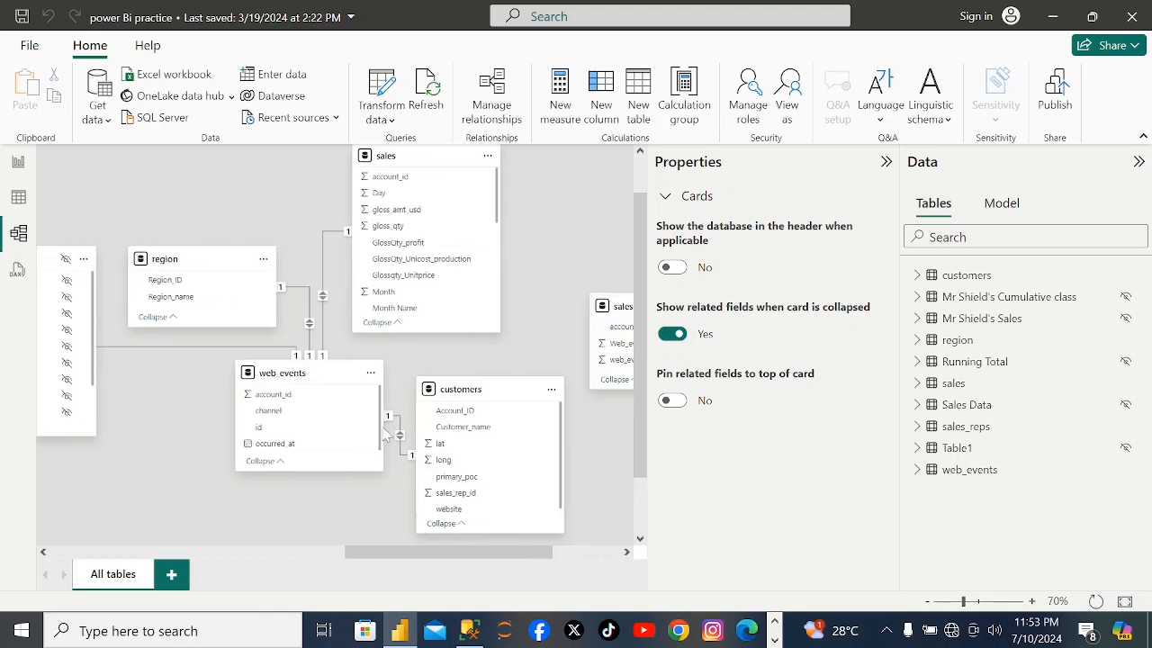
Inspect the relationships linking web_events to region, sales and customers, and view the DAX query view.
{"action": "left_click", "coordinate": [309, 341]}
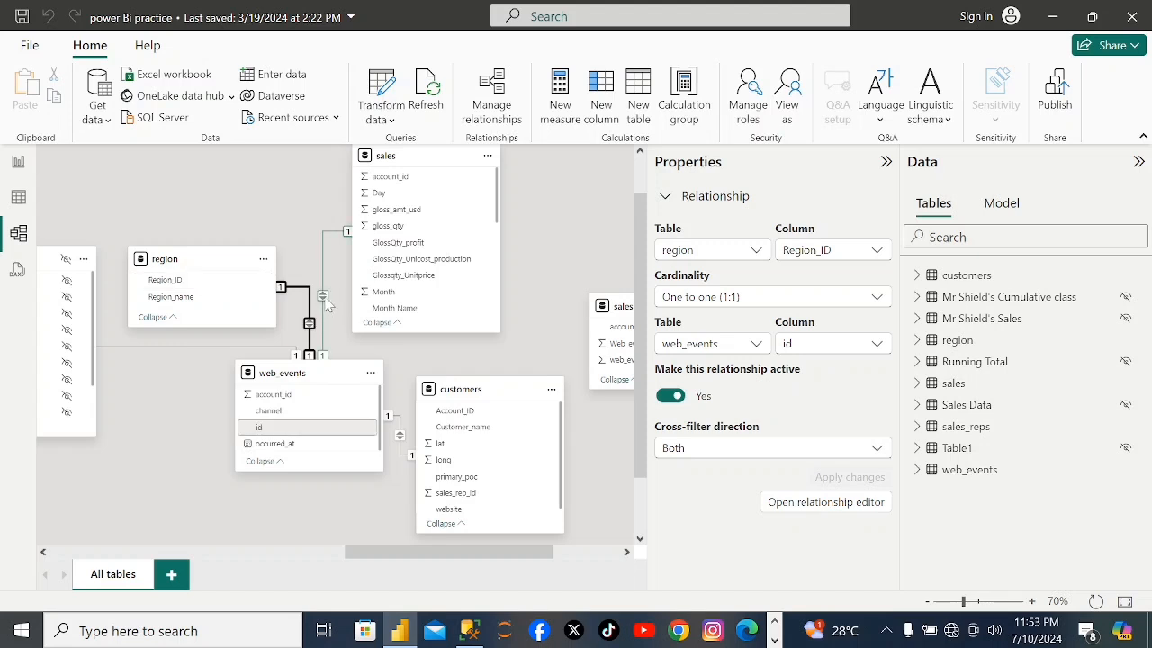
{"action": "left_click", "coordinate": [326, 302]}
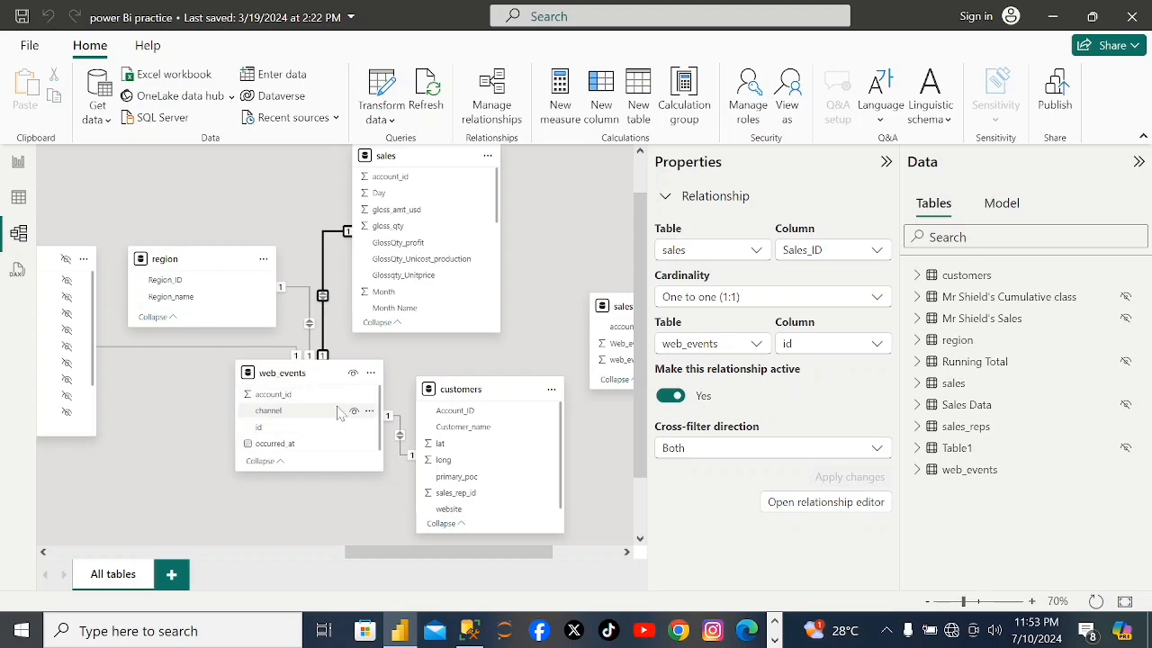
{"action": "left_click", "coordinate": [404, 441]}
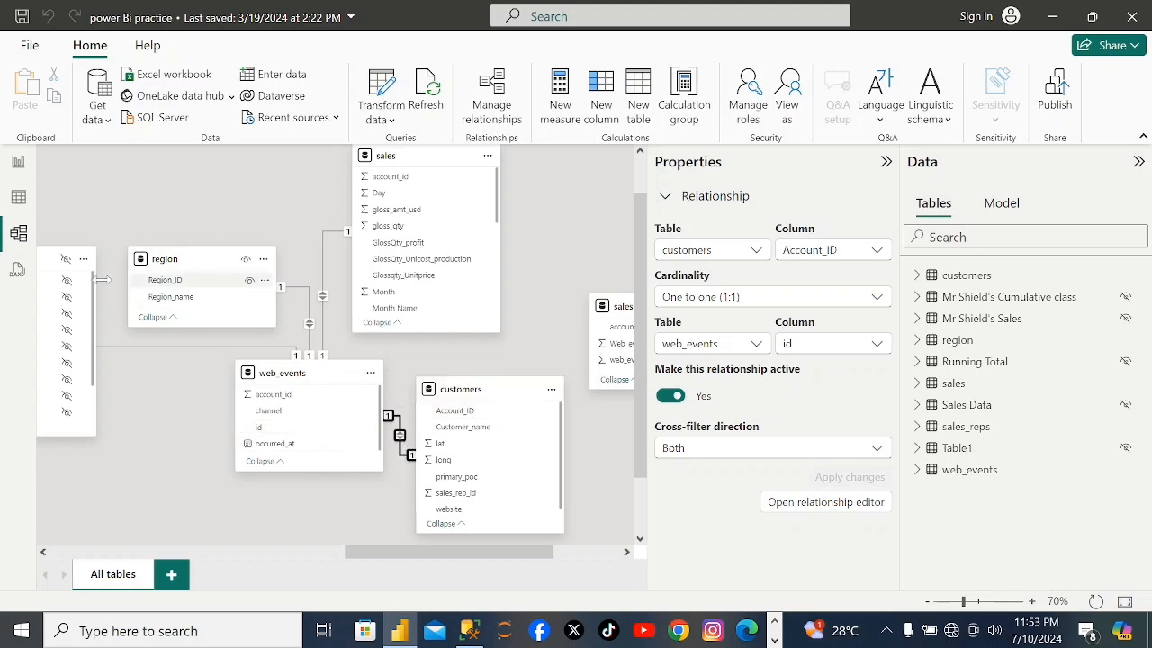
{"action": "left_click", "coordinate": [17, 272]}
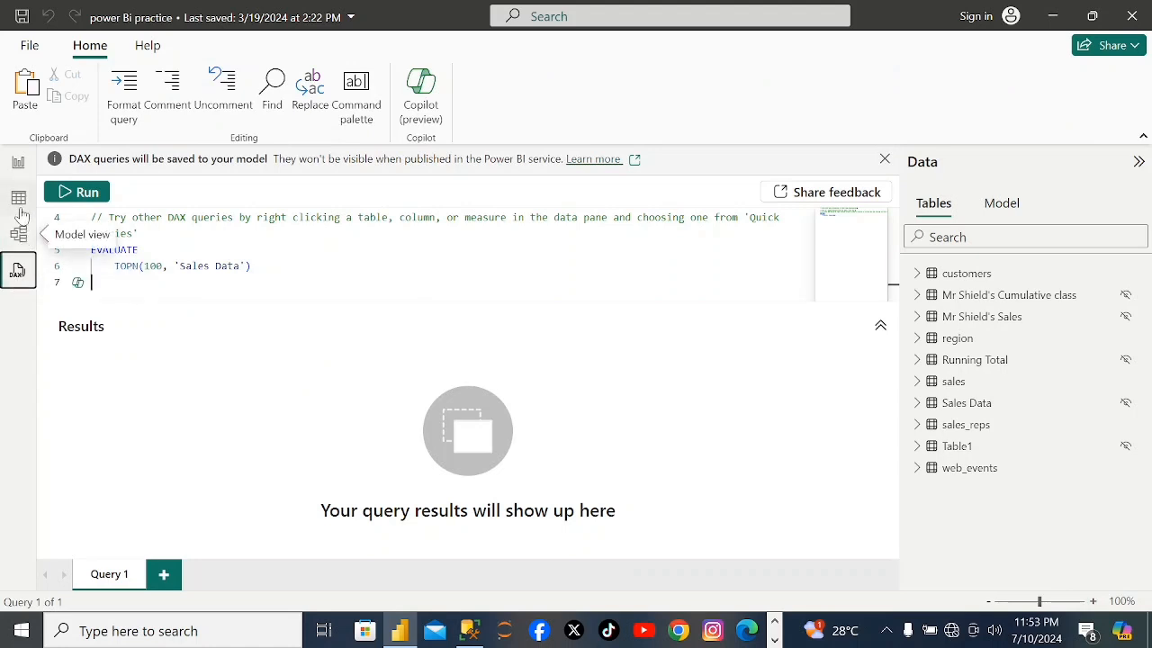
Add a card visual to report Page 1 showing Total_sales from the sales table.
{"action": "left_click", "coordinate": [18, 161]}
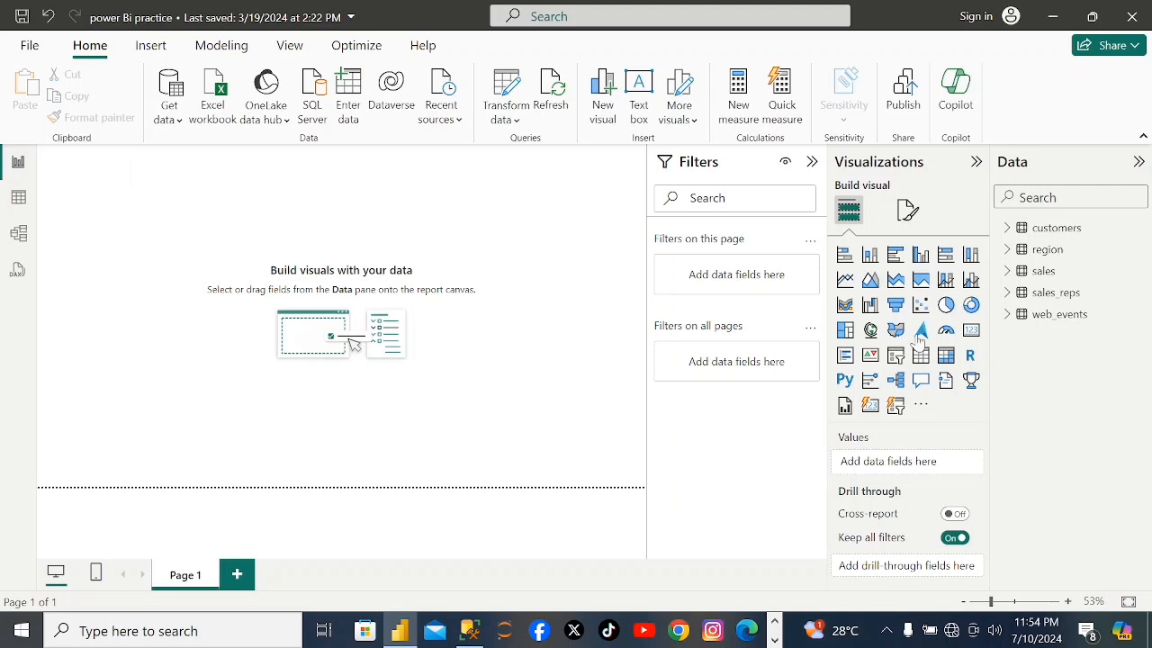
{"action": "left_click", "coordinate": [970, 330]}
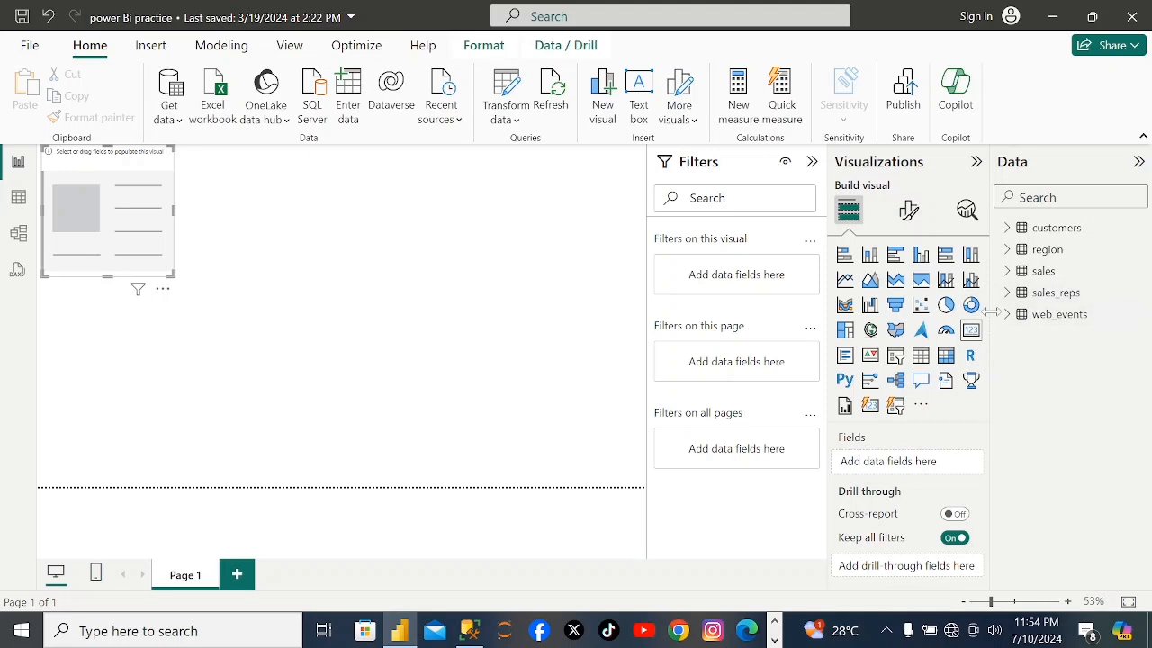
{"action": "left_click", "coordinate": [1025, 279]}
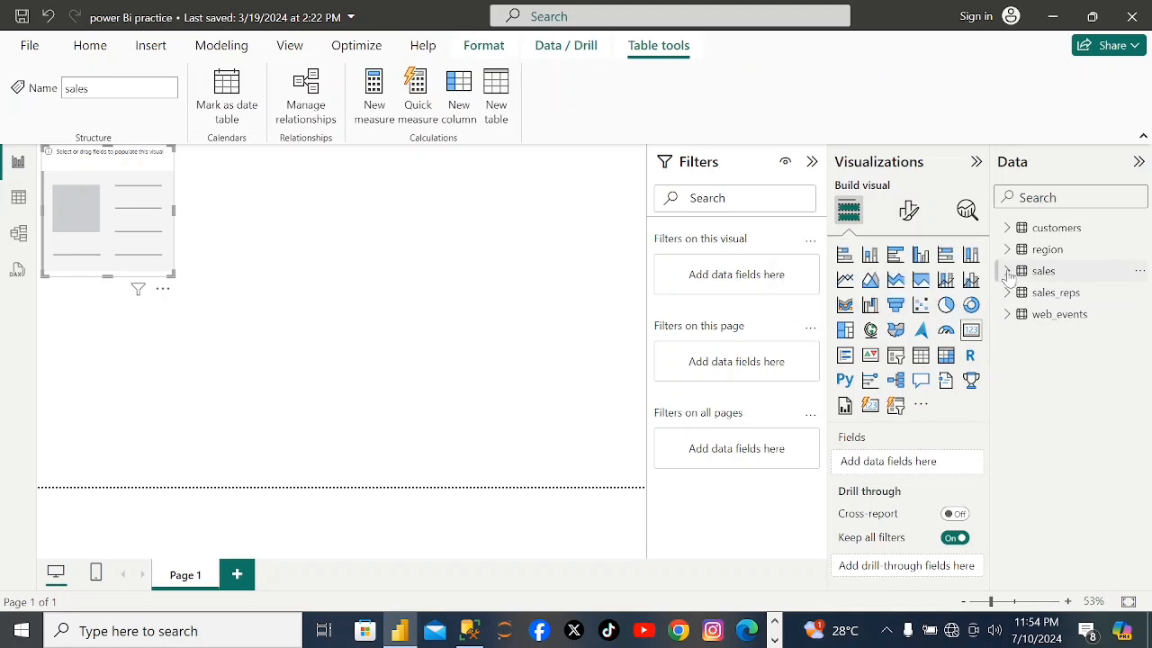
{"action": "left_click", "coordinate": [1007, 273]}
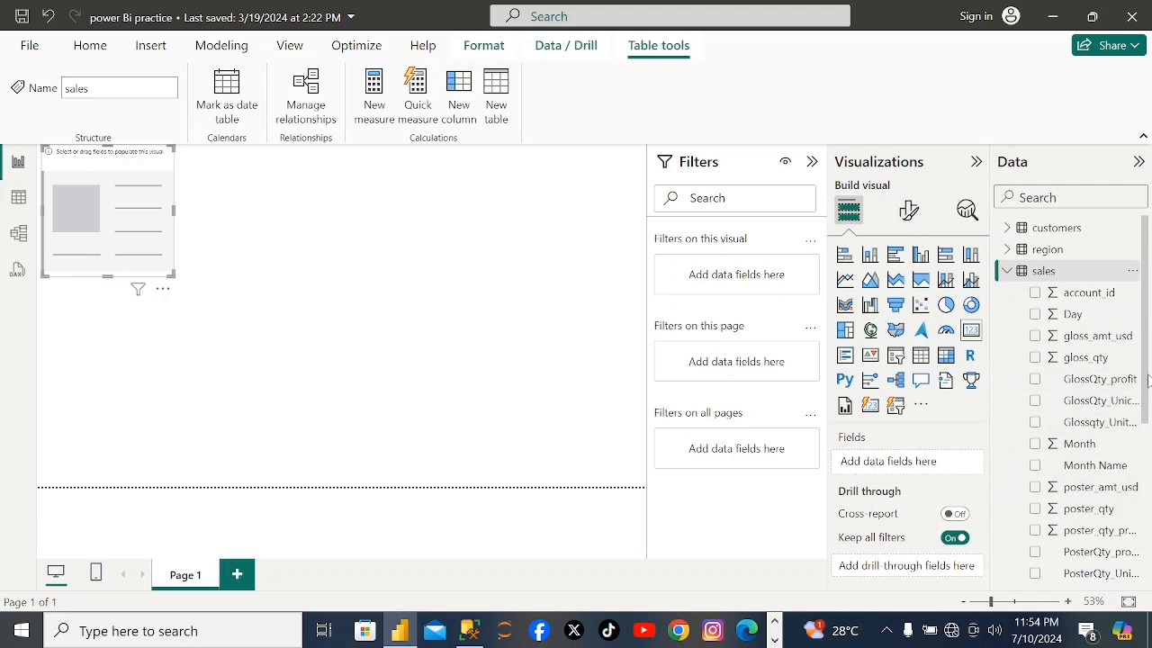
{"action": "left_click_drag", "start_coordinate": [1148, 381], "coordinate": [1145, 543]}
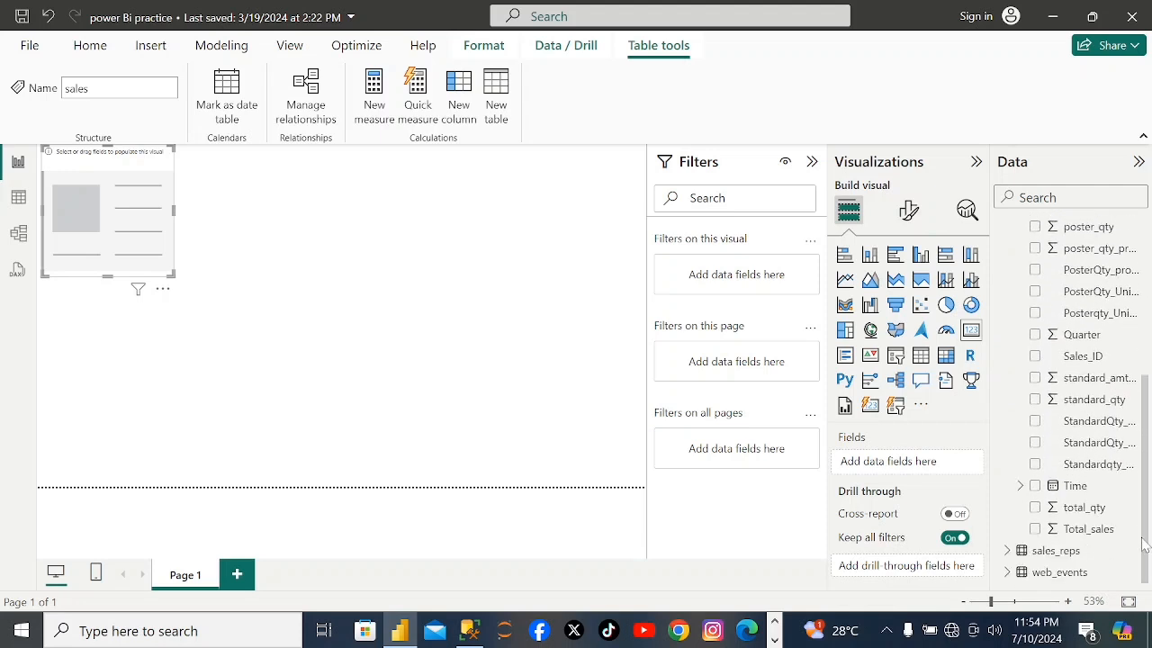
{"action": "left_click", "coordinate": [1034, 530]}
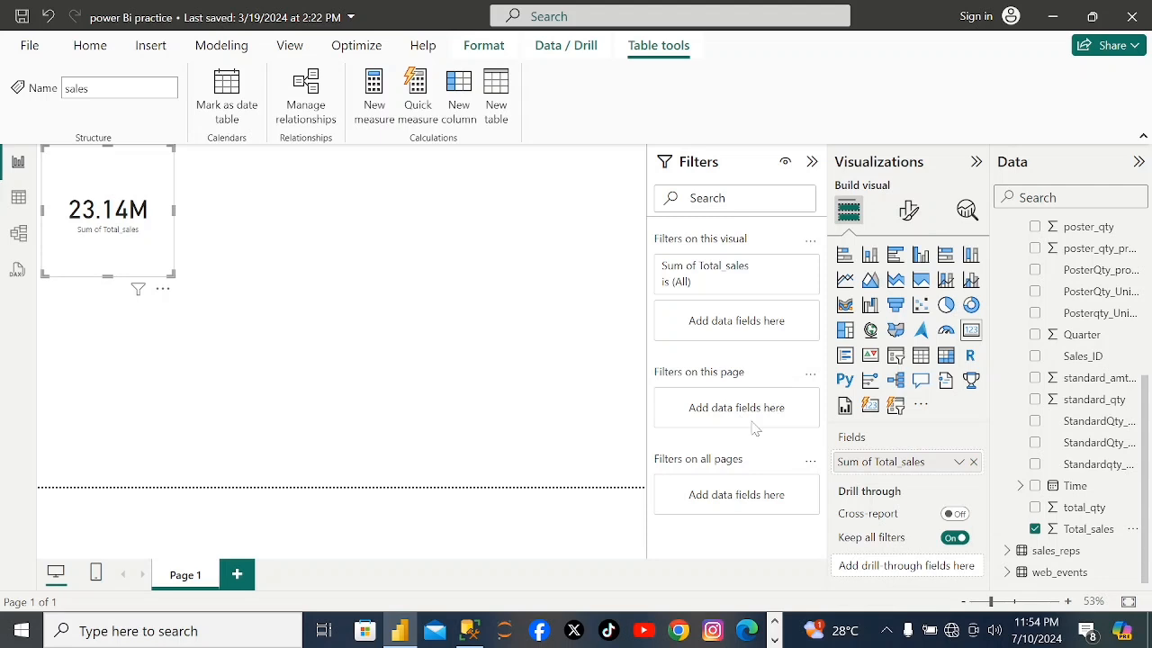
Rename the card's "Sum of Total_sales" field as "Total Revenue".
{"action": "double_click", "coordinate": [918, 463]}
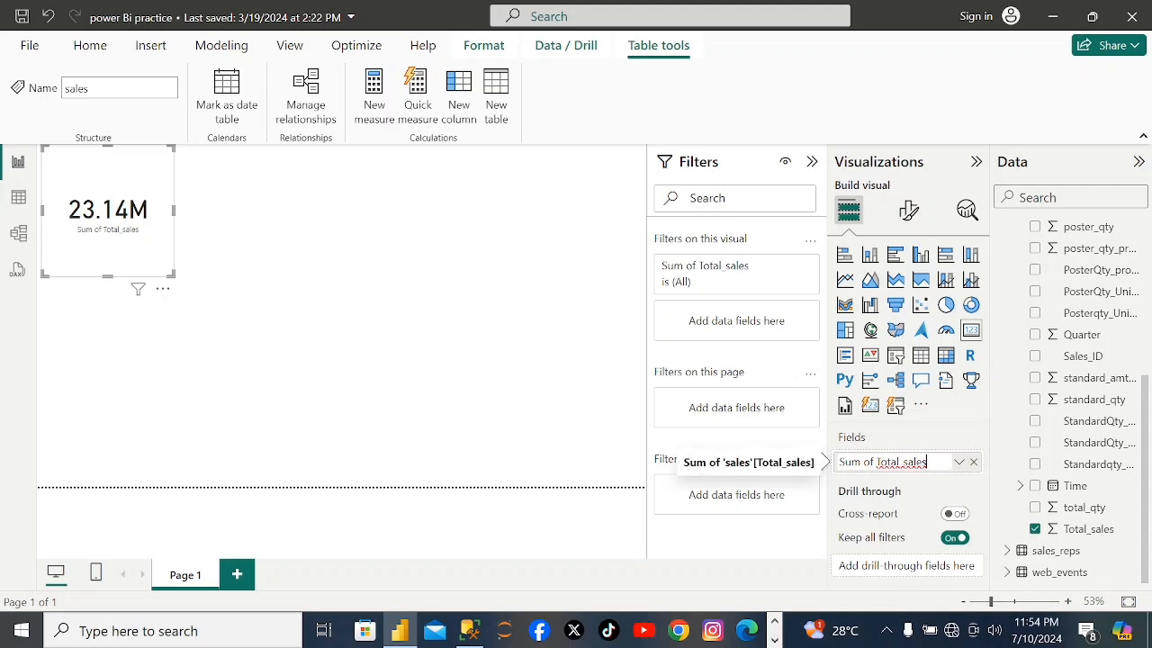
{"action": "key", "text": "BackSpace"}
{"action": "key", "text": "BackSpace"}
{"action": "key", "text": "BackSpace"}
{"action": "key", "text": "BackSpace"}
{"action": "key", "text": "BackSpace"}
{"action": "key", "text": "BackSpace"}
{"action": "type", "text": "Total Revenue"}
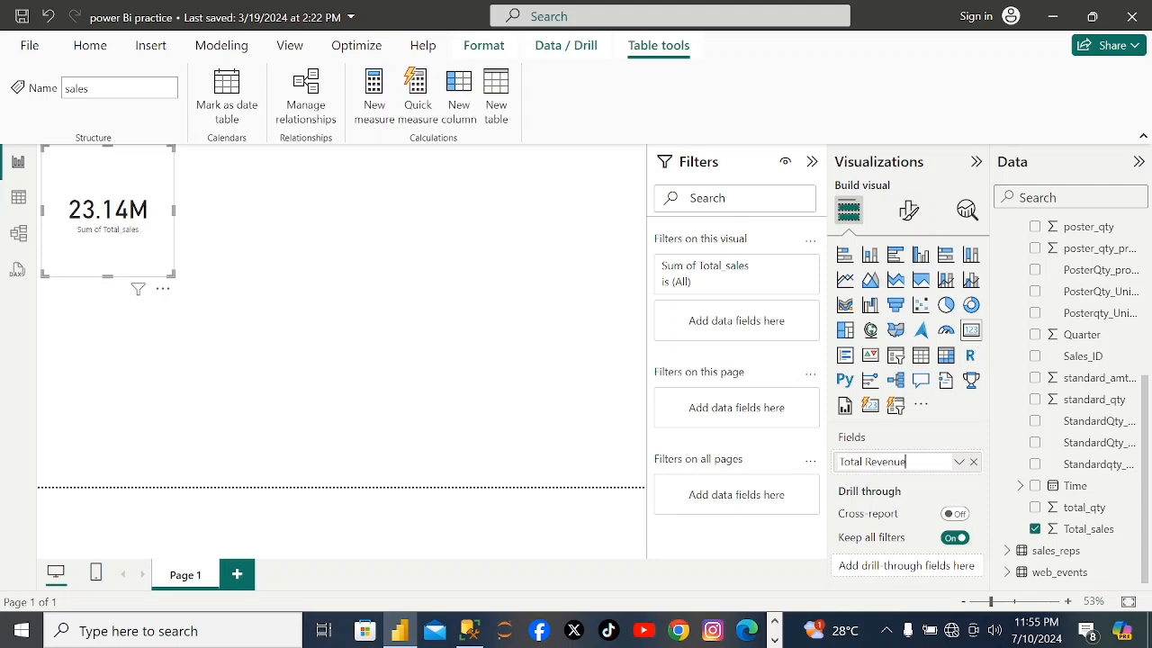
{"action": "key", "text": "Return"}
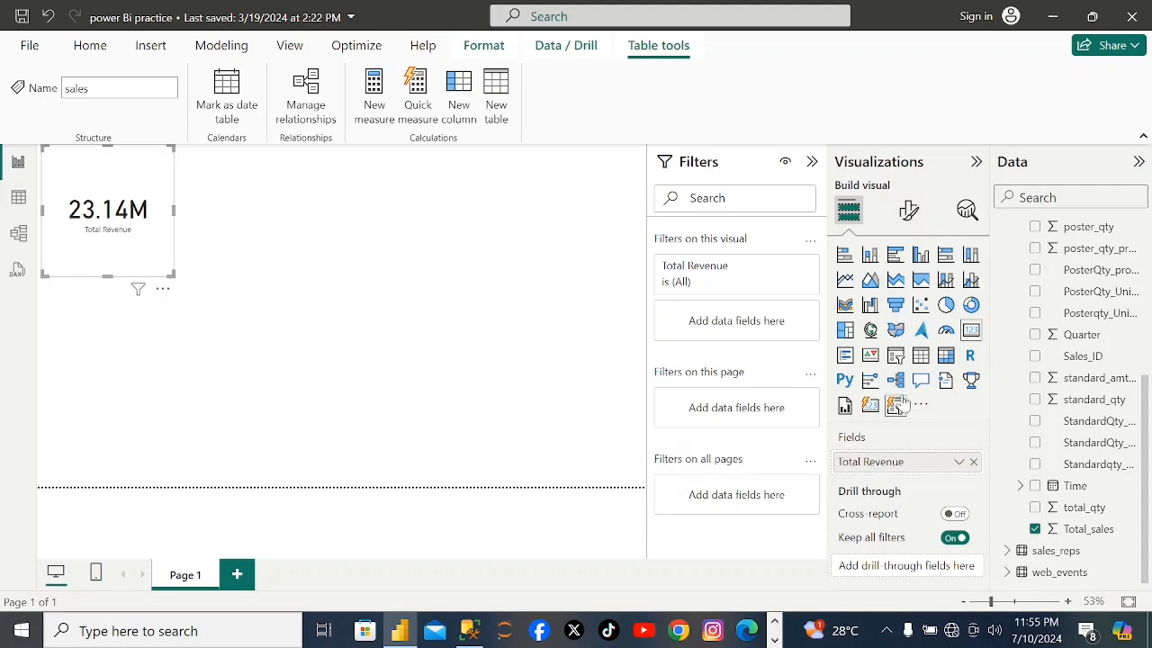
Format the card's callout value in bold with the red color #D64550.
{"action": "left_click", "coordinate": [906, 213]}
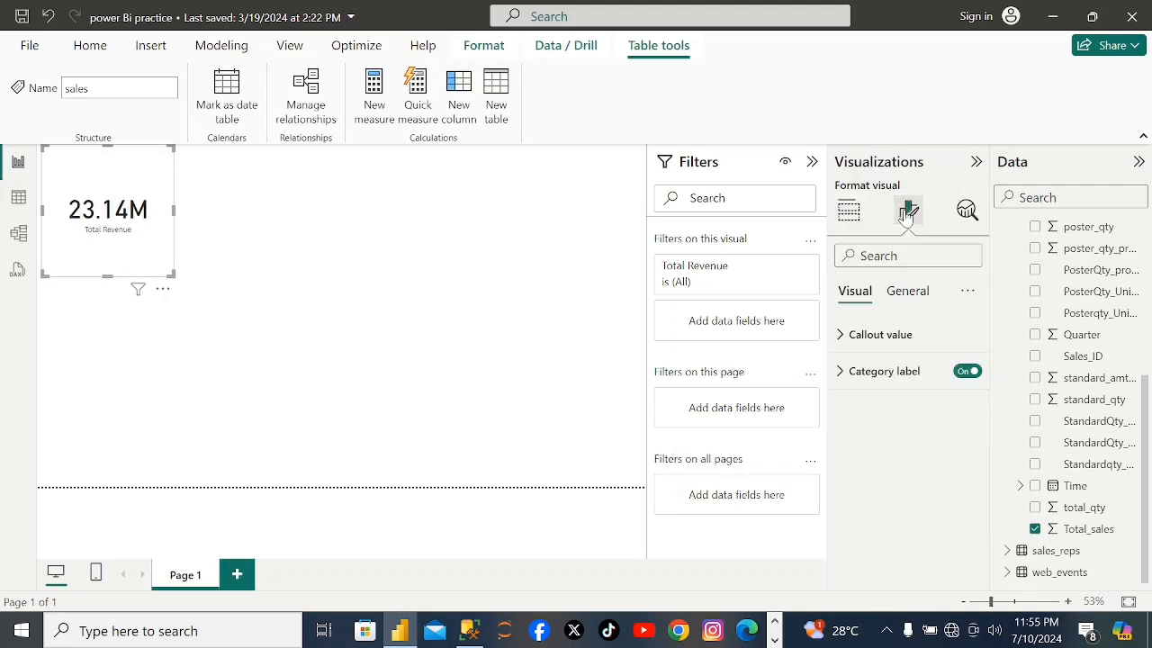
{"action": "left_click", "coordinate": [886, 335]}
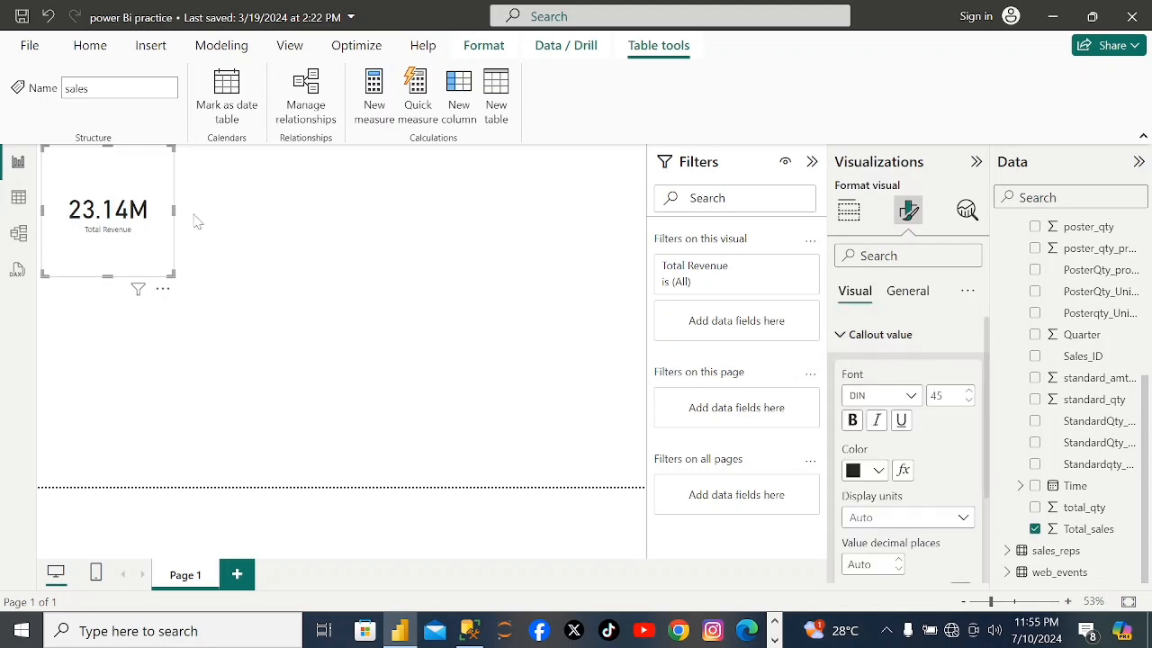
{"action": "left_click", "coordinate": [852, 422]}
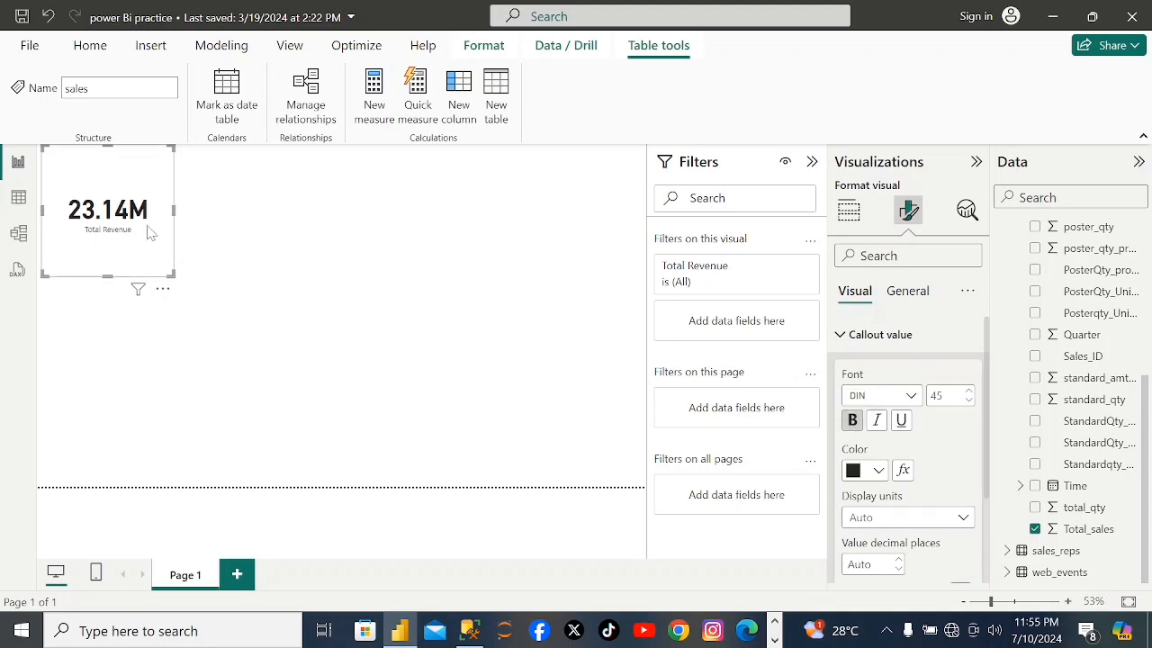
{"action": "left_click", "coordinate": [880, 471]}
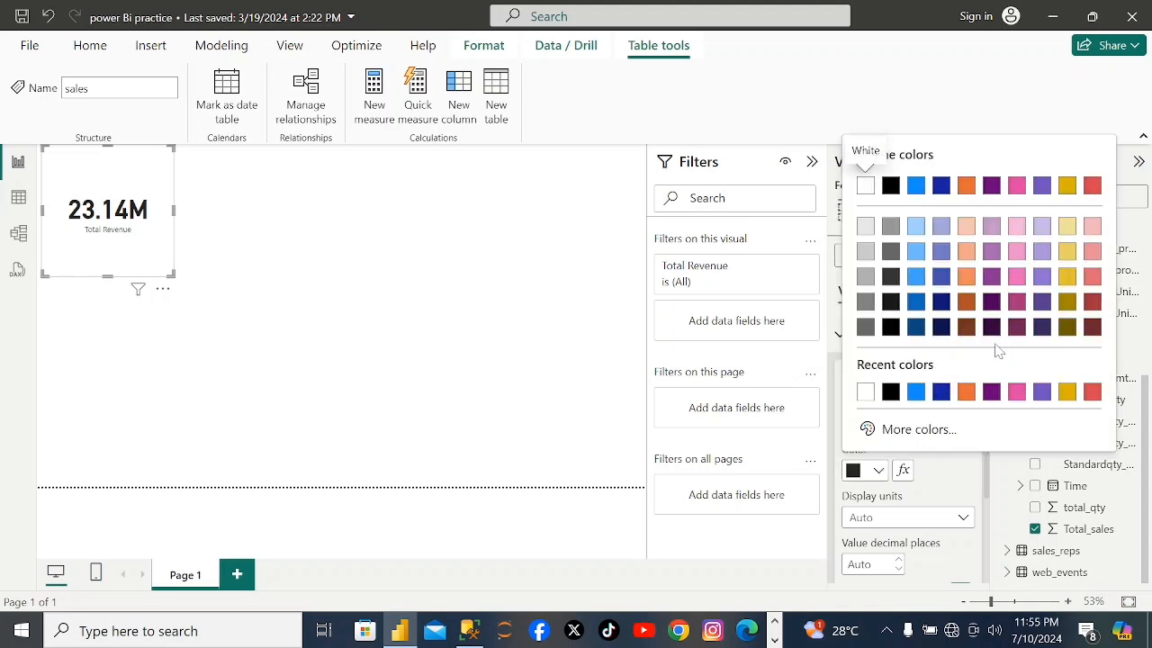
{"action": "left_click", "coordinate": [1092, 392]}
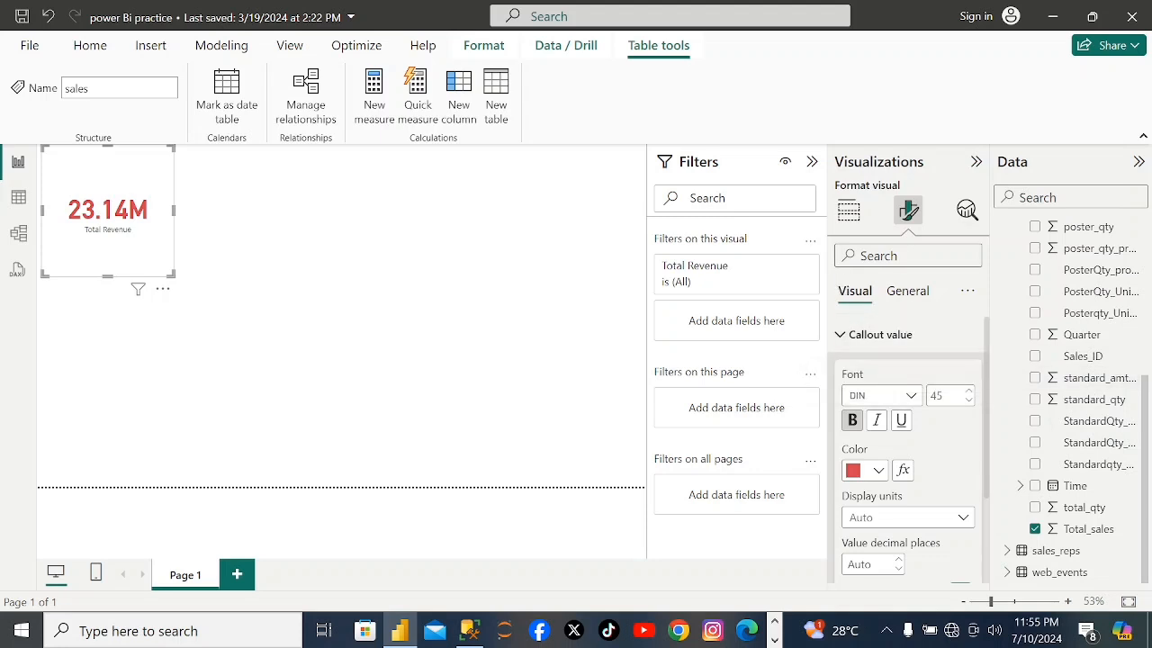
Turn on the Total Revenue card's title and set its text color to blue #118DFF.
{"action": "left_click", "coordinate": [909, 292]}
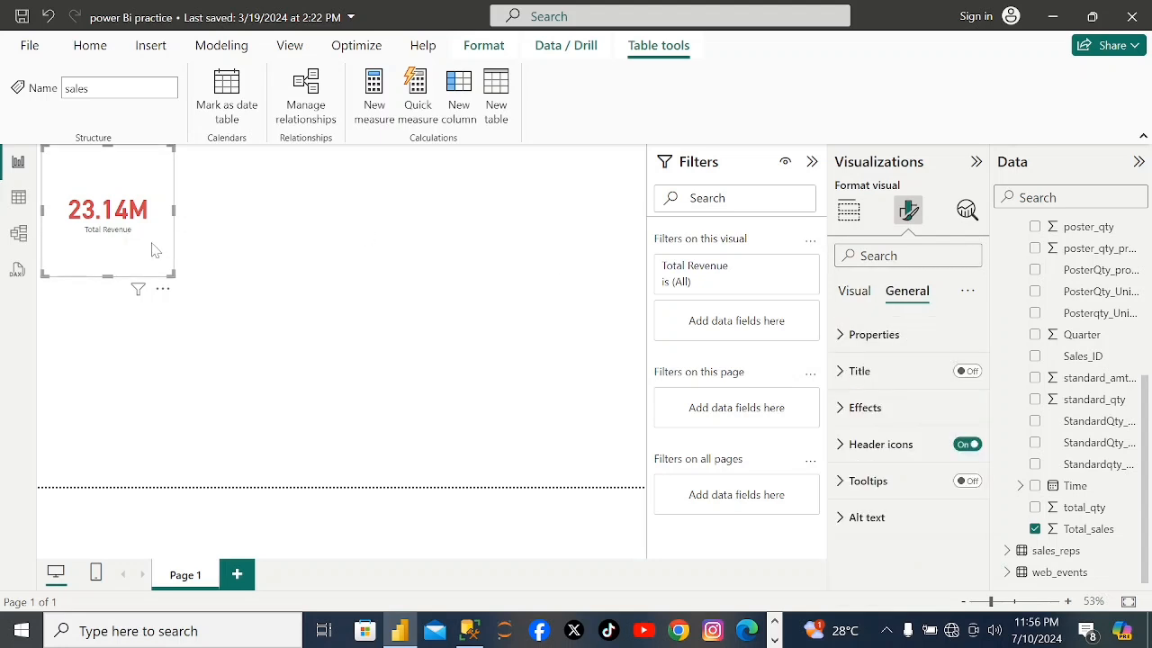
{"action": "left_click", "coordinate": [967, 371]}
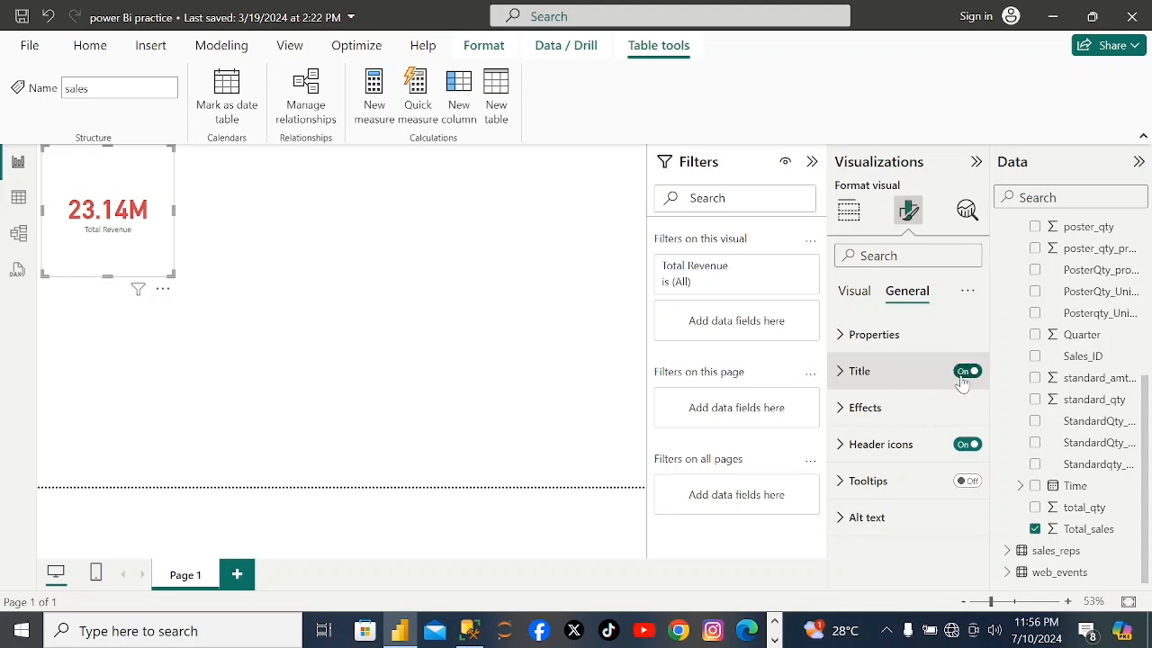
{"action": "left_click", "coordinate": [847, 384]}
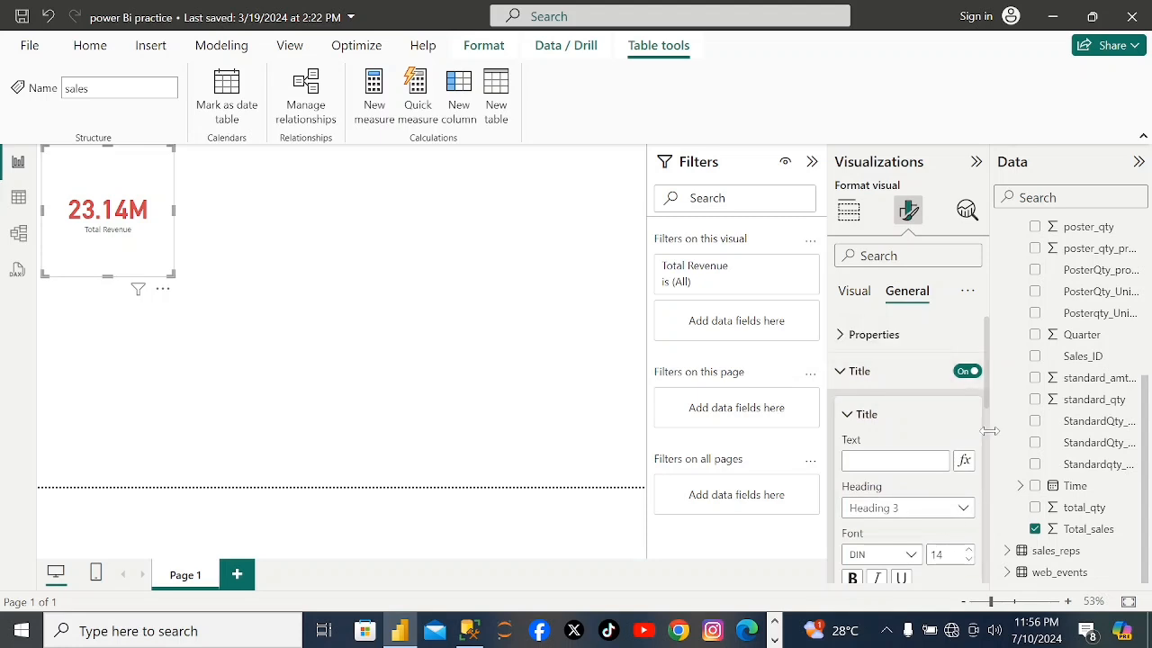
{"action": "left_click_drag", "start_coordinate": [984, 400], "coordinate": [984, 425]}
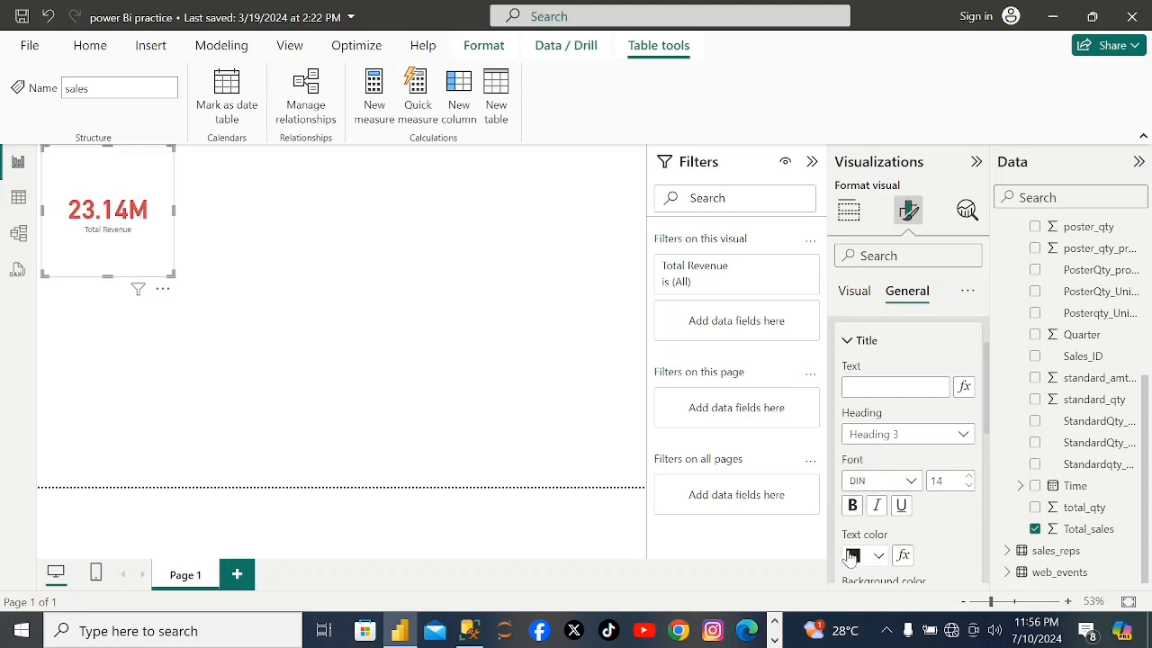
{"action": "left_click", "coordinate": [879, 556]}
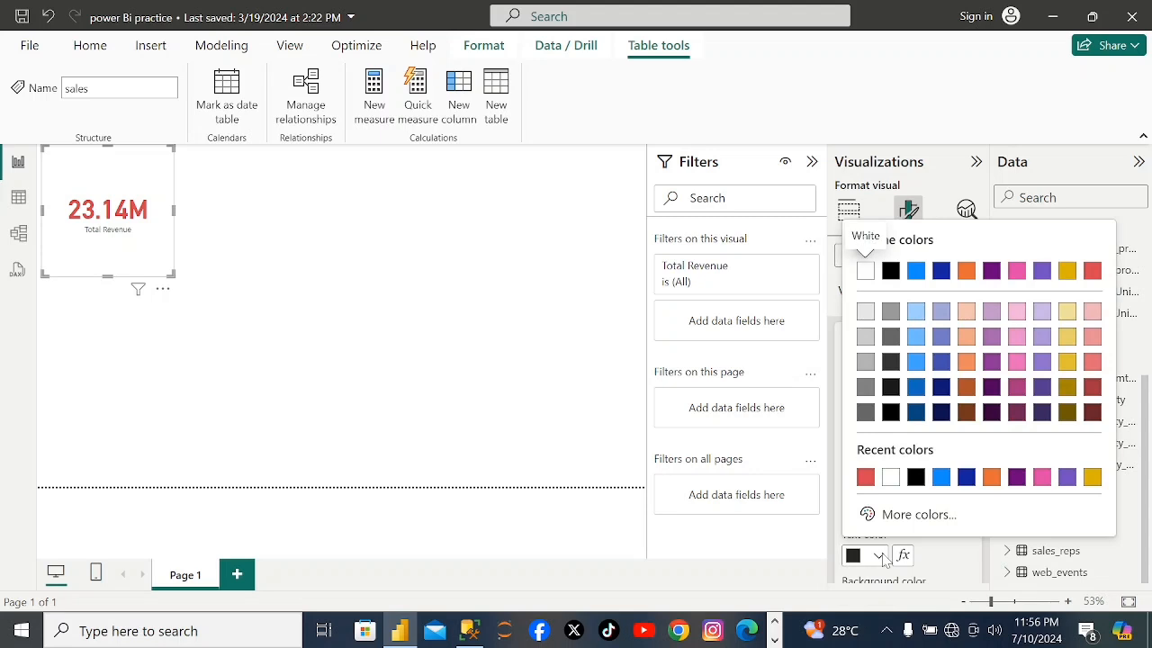
{"action": "left_click", "coordinate": [942, 478]}
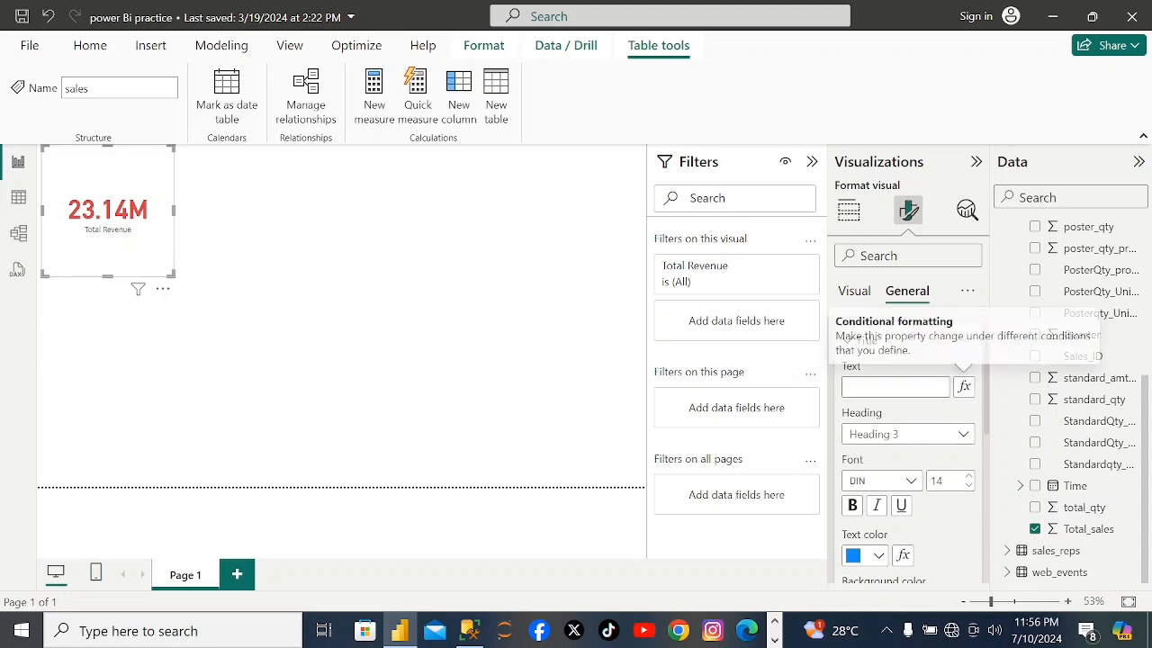
Enter "Total Revenue" as the card's title text.
{"action": "left_click", "coordinate": [890, 385]}
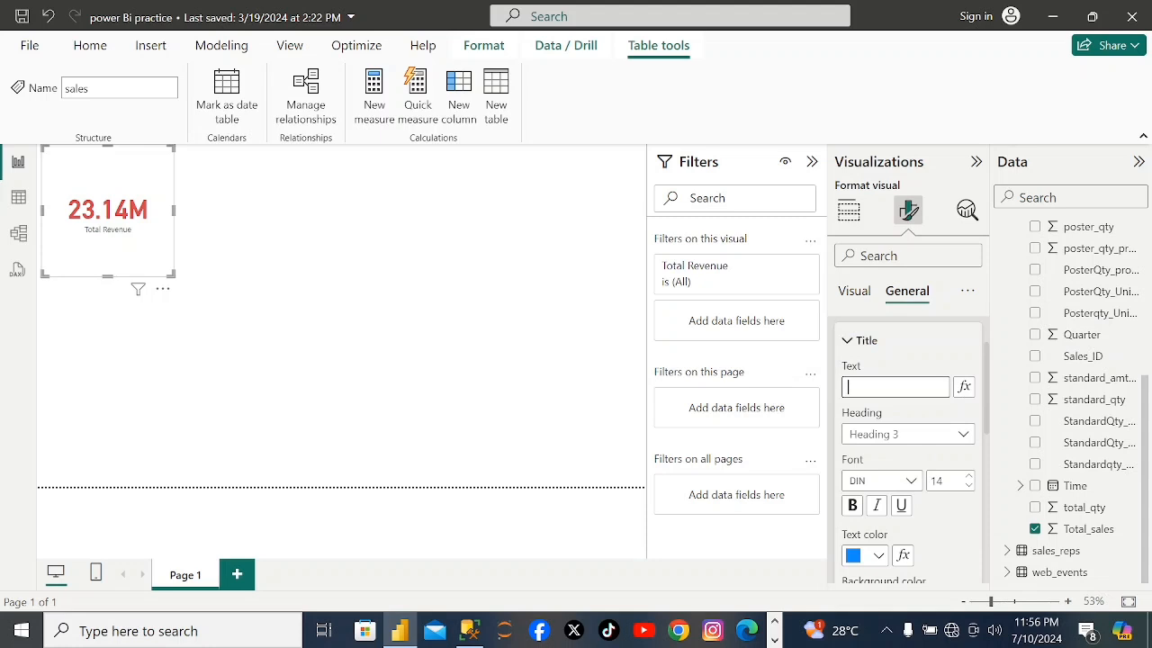
{"action": "type", "text": "t"}
{"action": "type", "text": "Ti"}
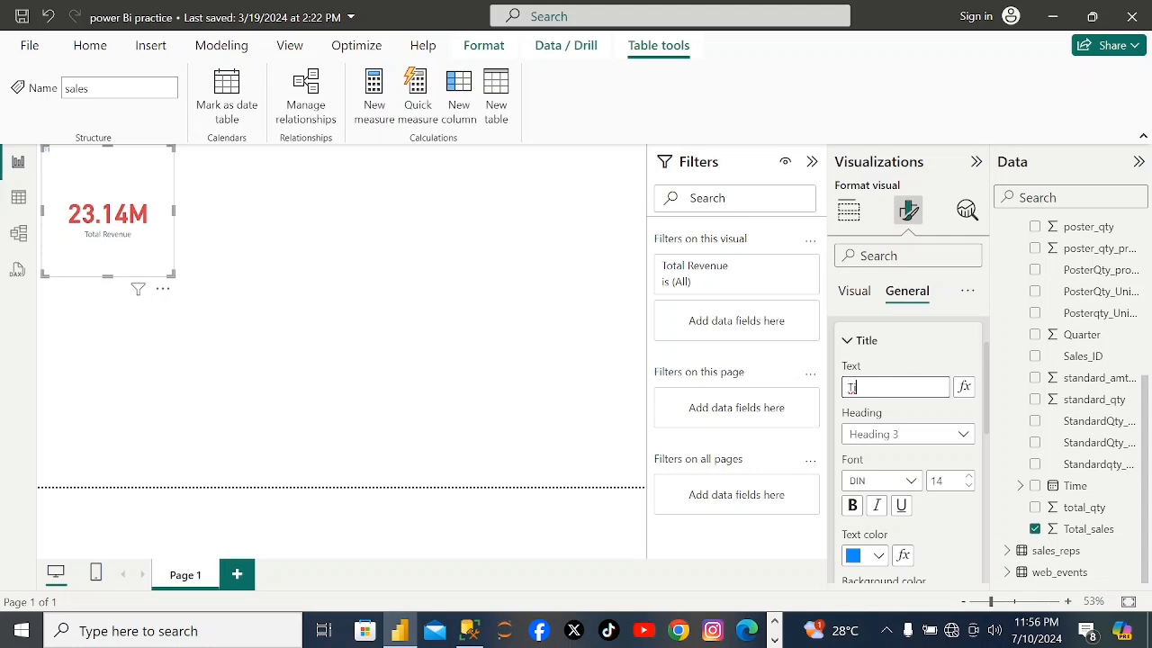
{"action": "type", "text": "t"}
{"action": "key", "text": "BackSpace"}
{"action": "key", "text": "BackSpace"}
{"action": "key", "text": "BackSpace"}
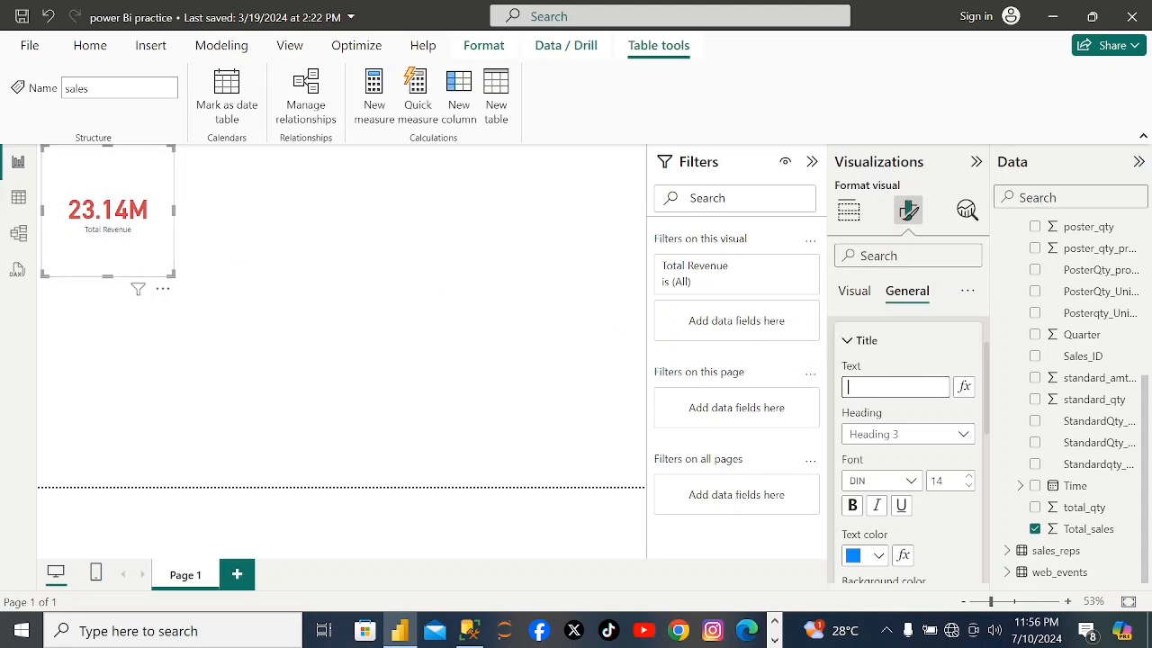
{"action": "type", "text": "ota"}
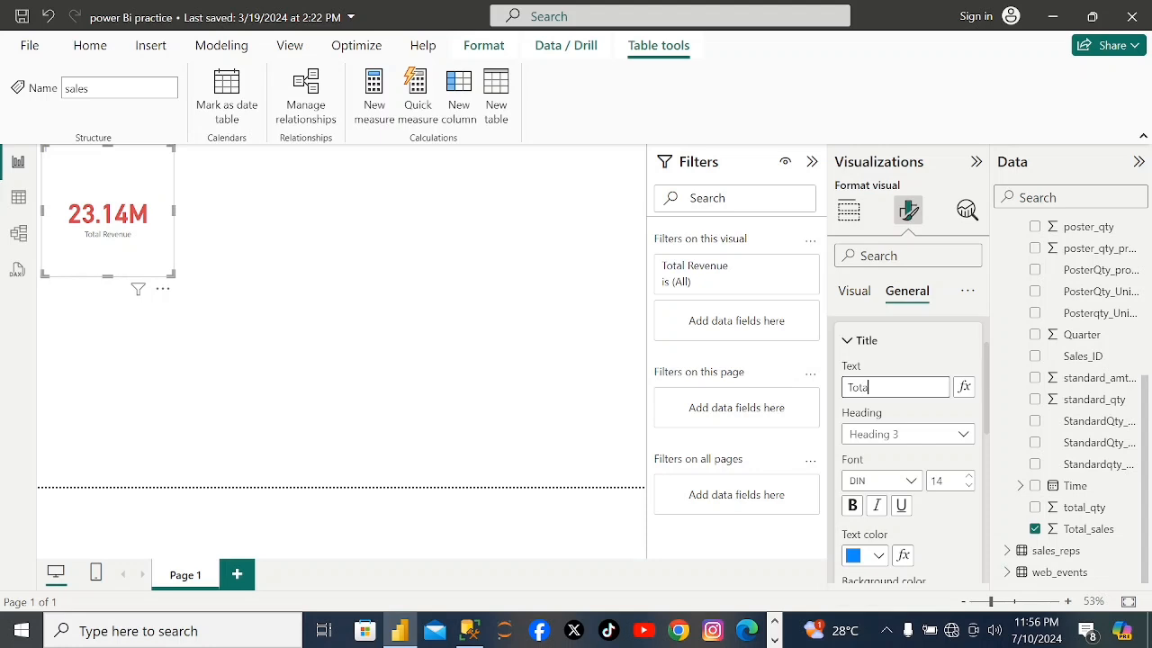
{"action": "type", "text": "l Revenue"}
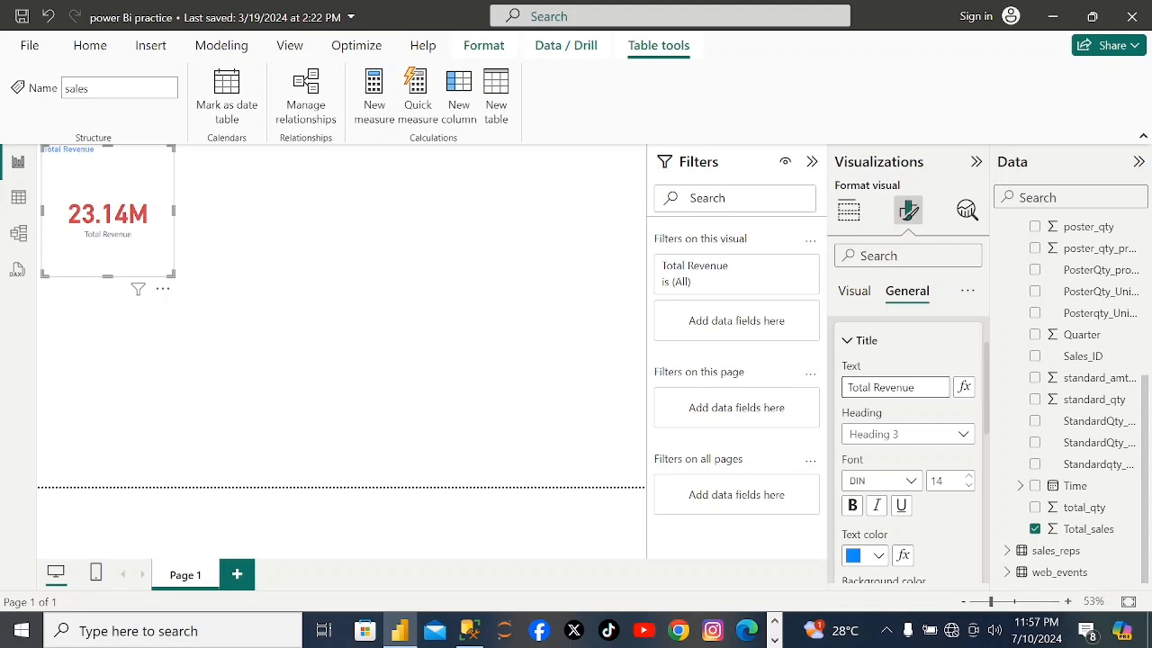
Increase the card title's font size to 31.
{"action": "left_click", "coordinate": [975, 483]}
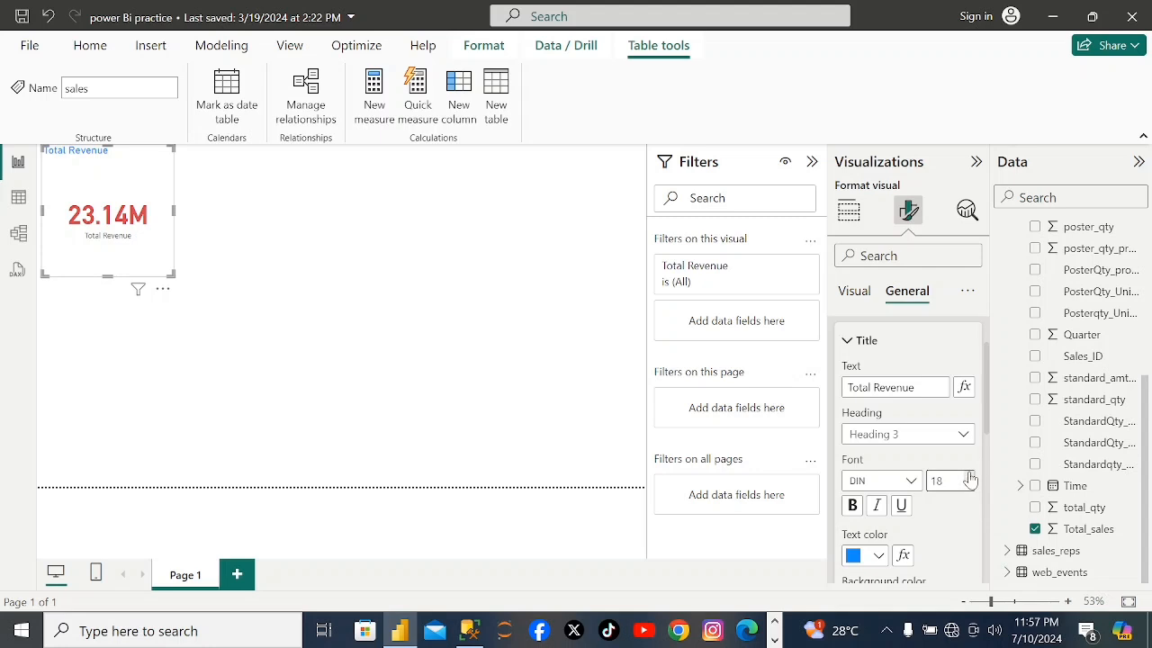
{"action": "left_click", "coordinate": [970, 477]}
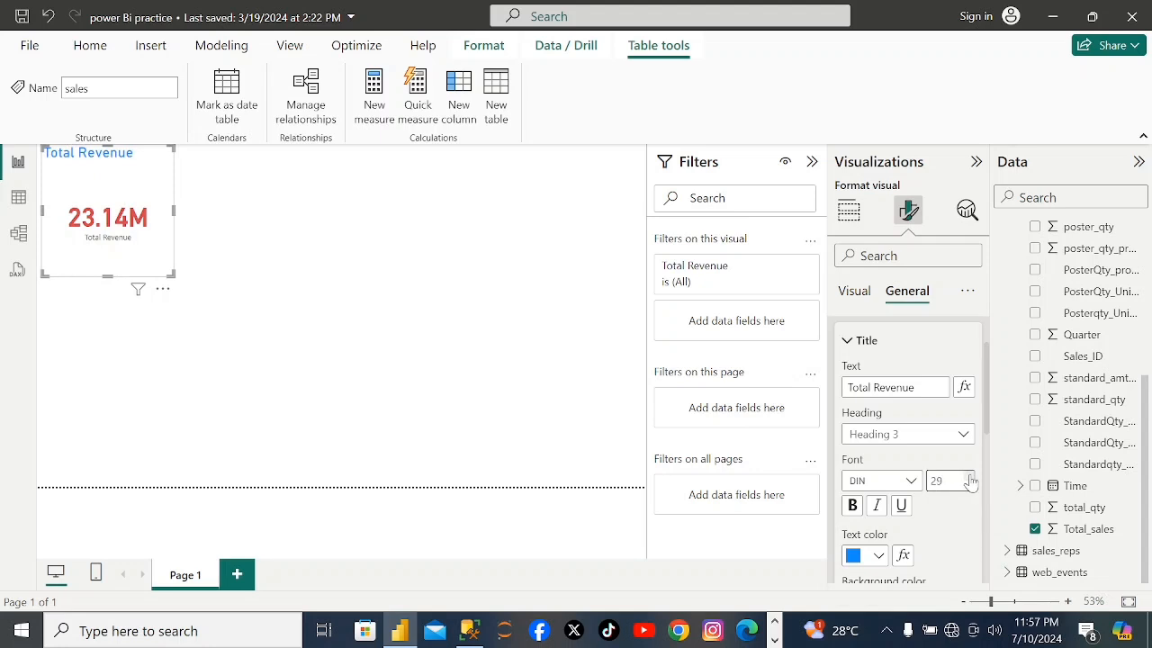
{"action": "left_click", "coordinate": [970, 481]}
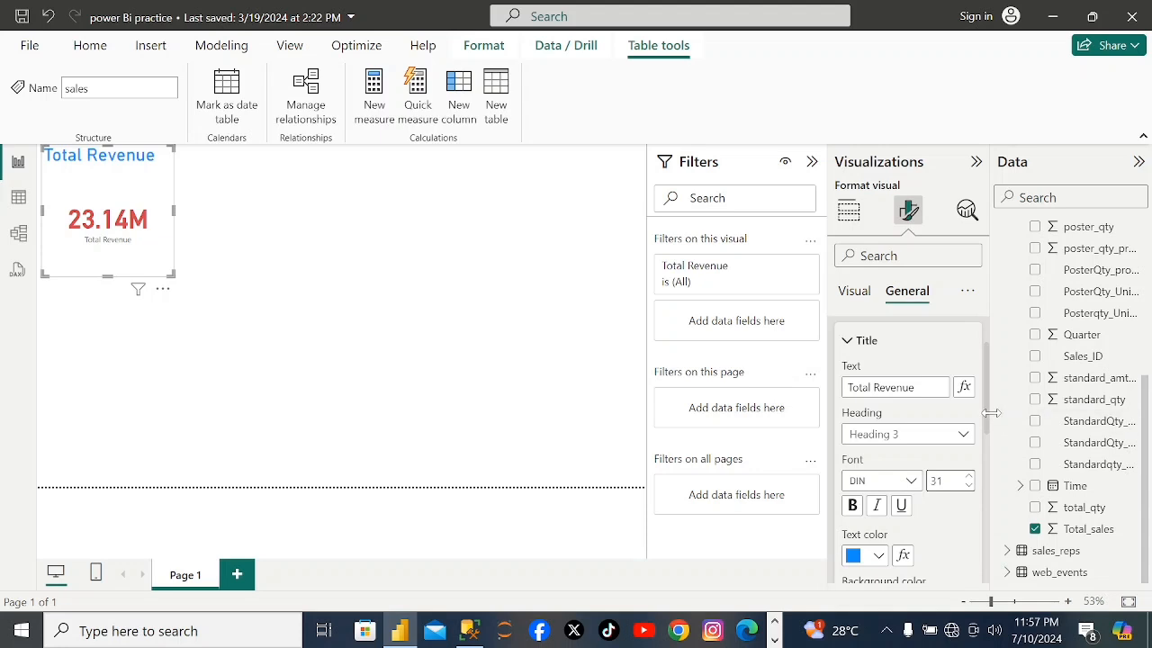
Turn on the visual border of the Total Revenue card and color it pink.
{"action": "left_click", "coordinate": [898, 255]}
{"action": "type", "text": "bor"}
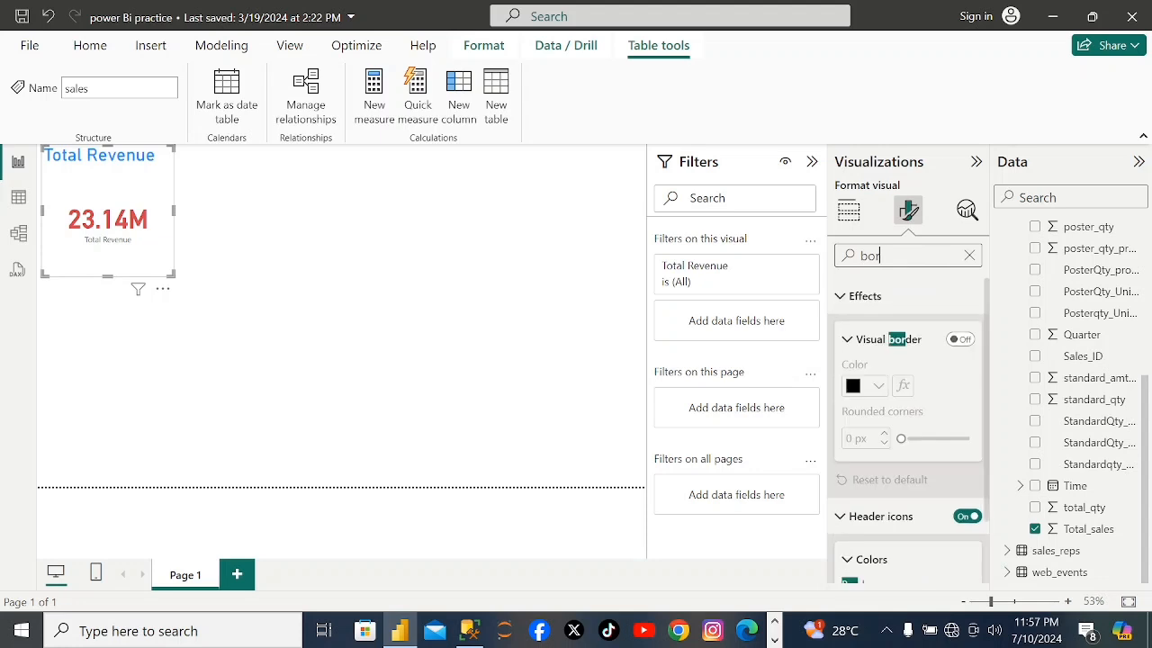
{"action": "type", "text": "der"}
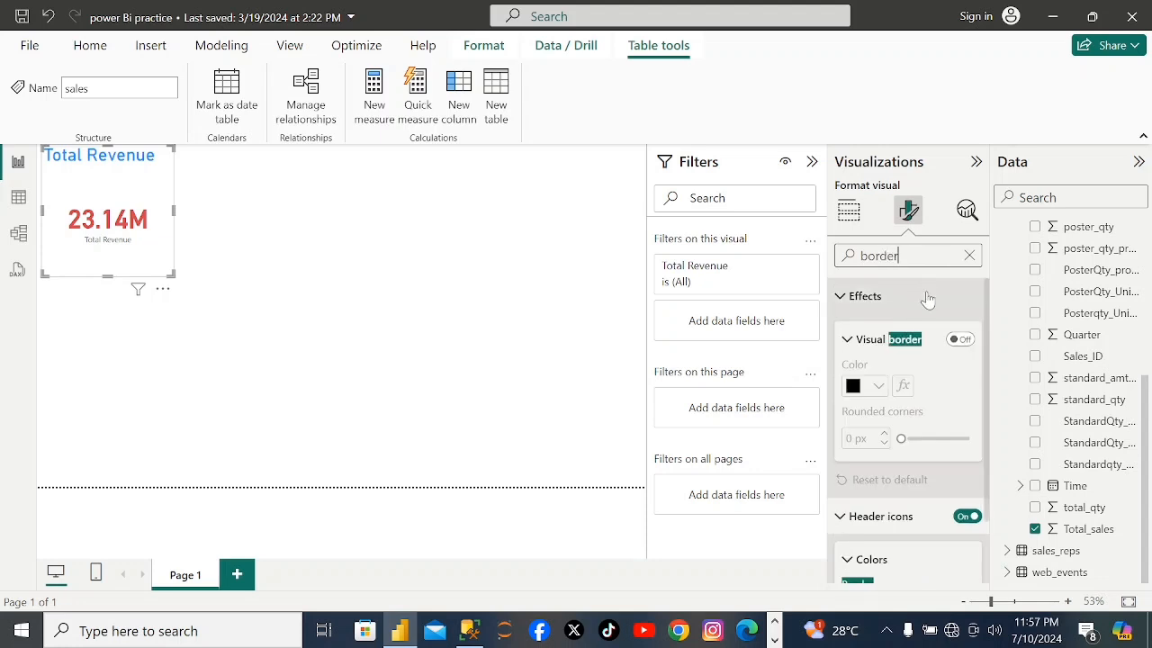
{"action": "left_click", "coordinate": [961, 340]}
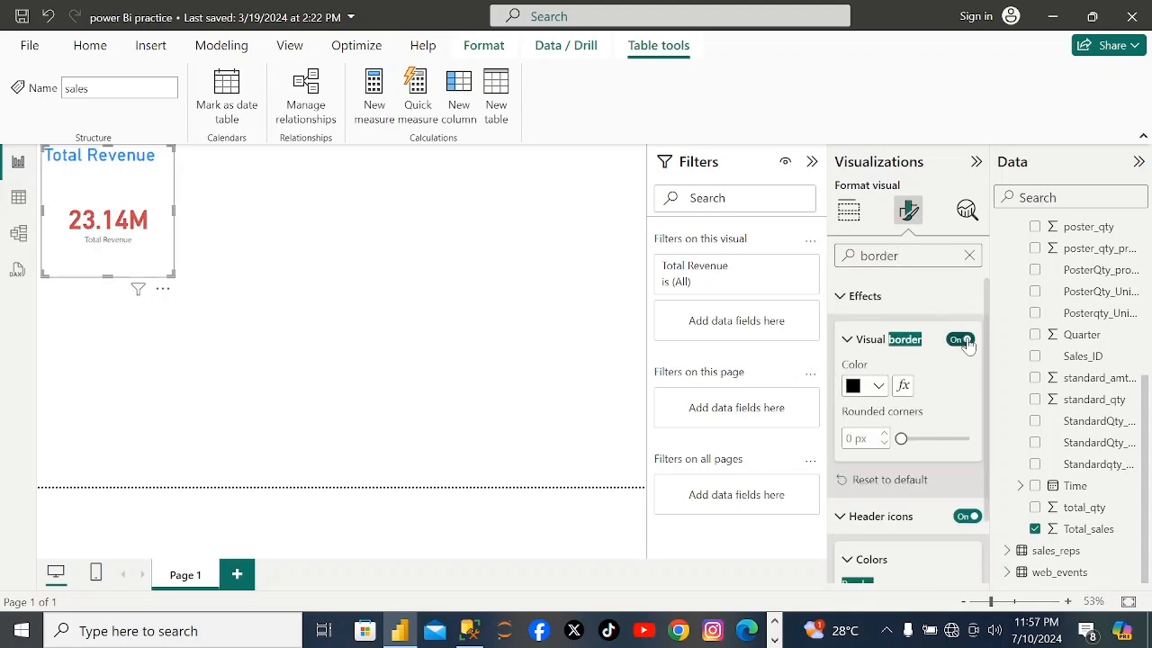
{"action": "left_click", "coordinate": [878, 386]}
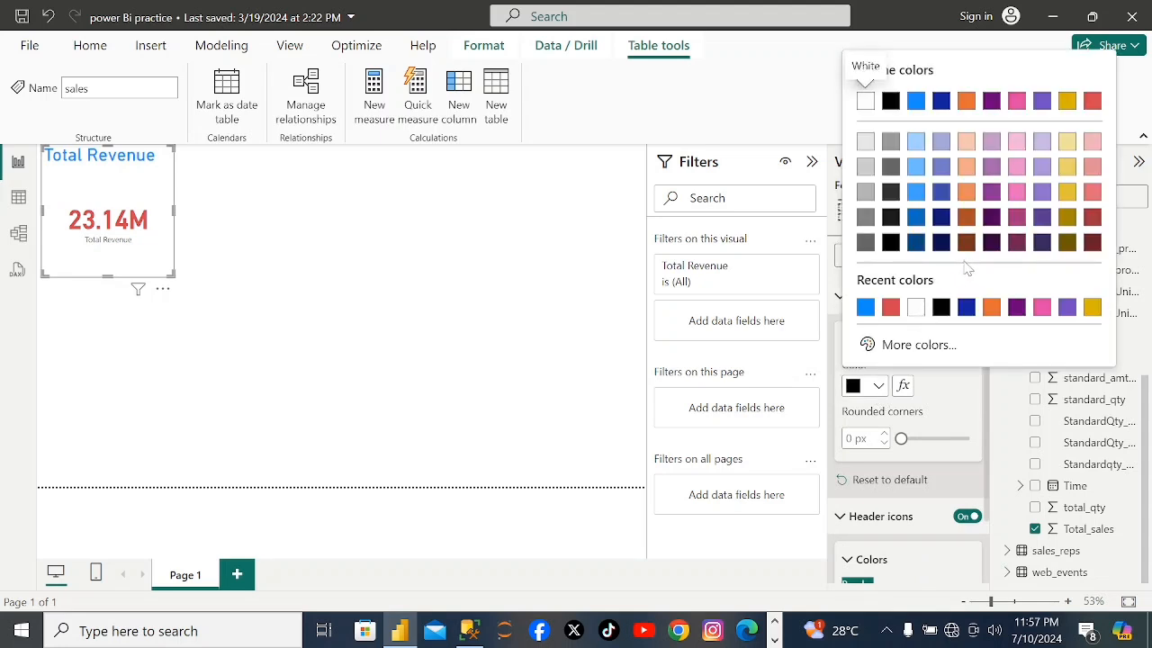
{"action": "left_click", "coordinate": [1021, 104]}
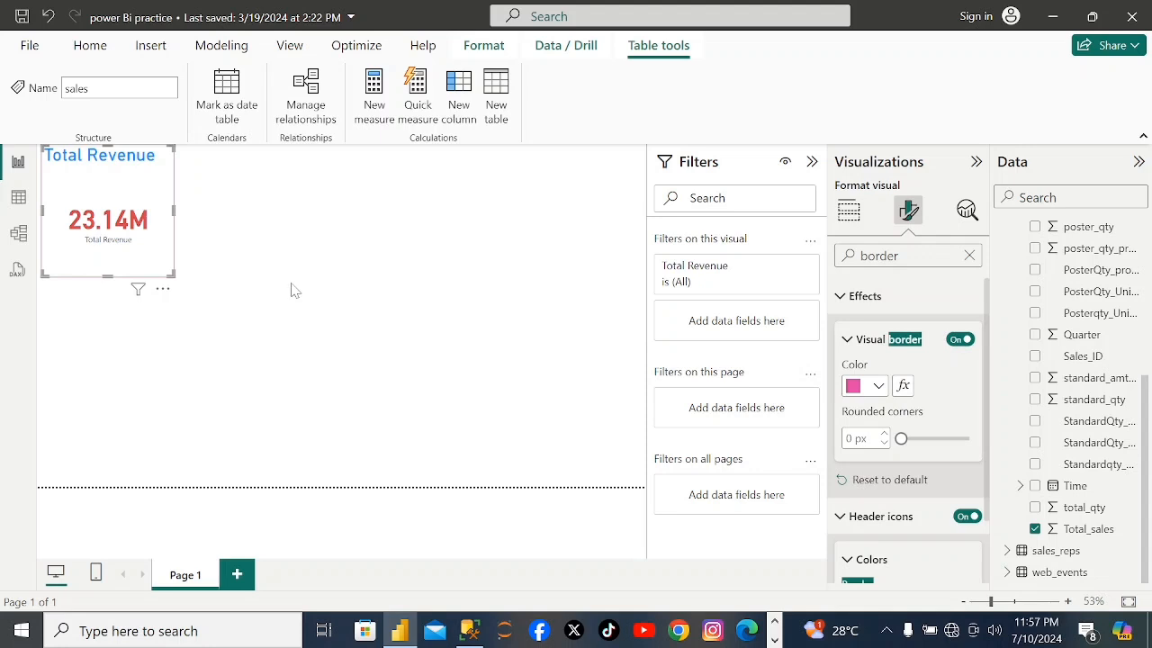
{"action": "left_click", "coordinate": [146, 235]}
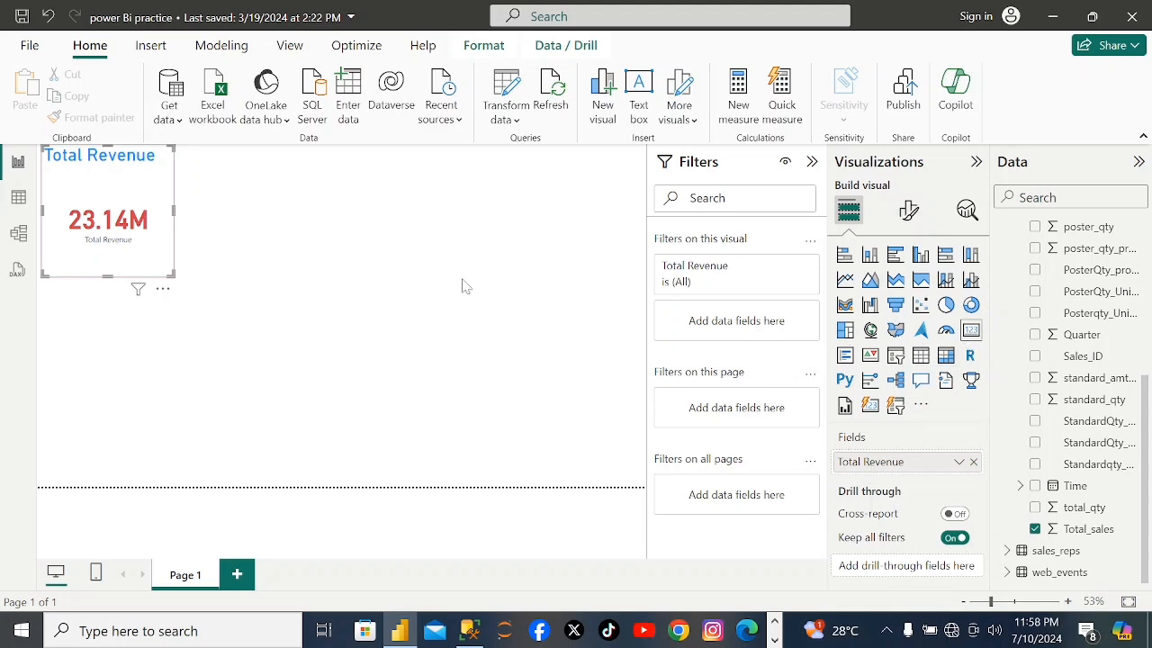
Add a second card visual to Page 1 showing standard_amt_usd from the sales table.
{"action": "left_click", "coordinate": [504, 288]}
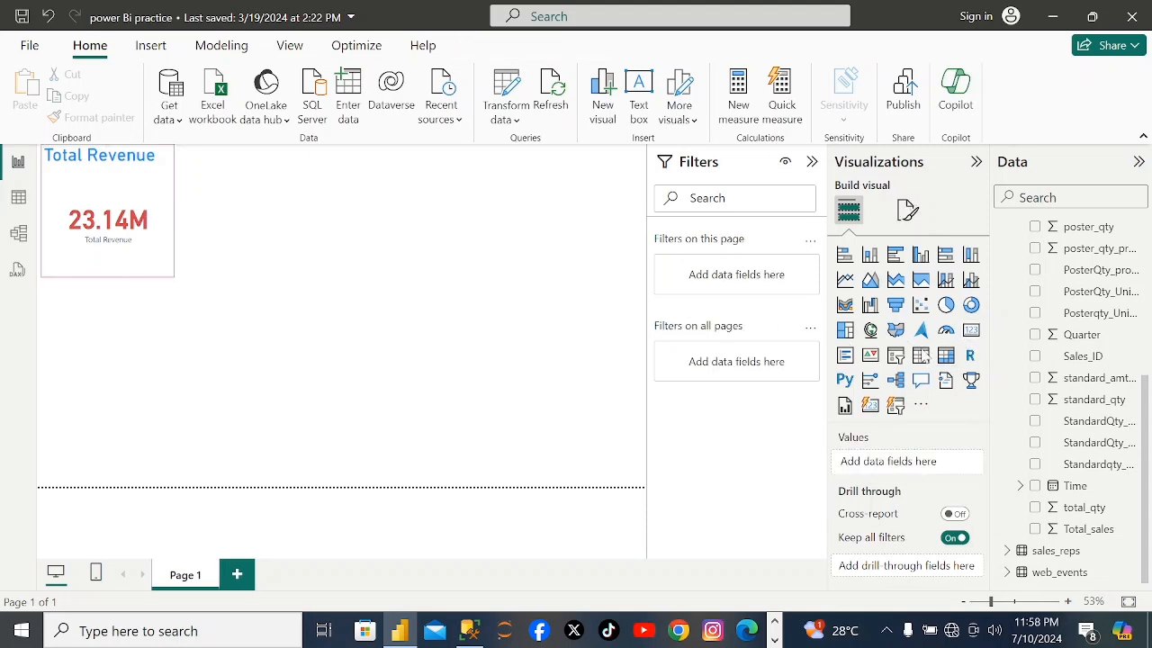
{"action": "left_click", "coordinate": [970, 332]}
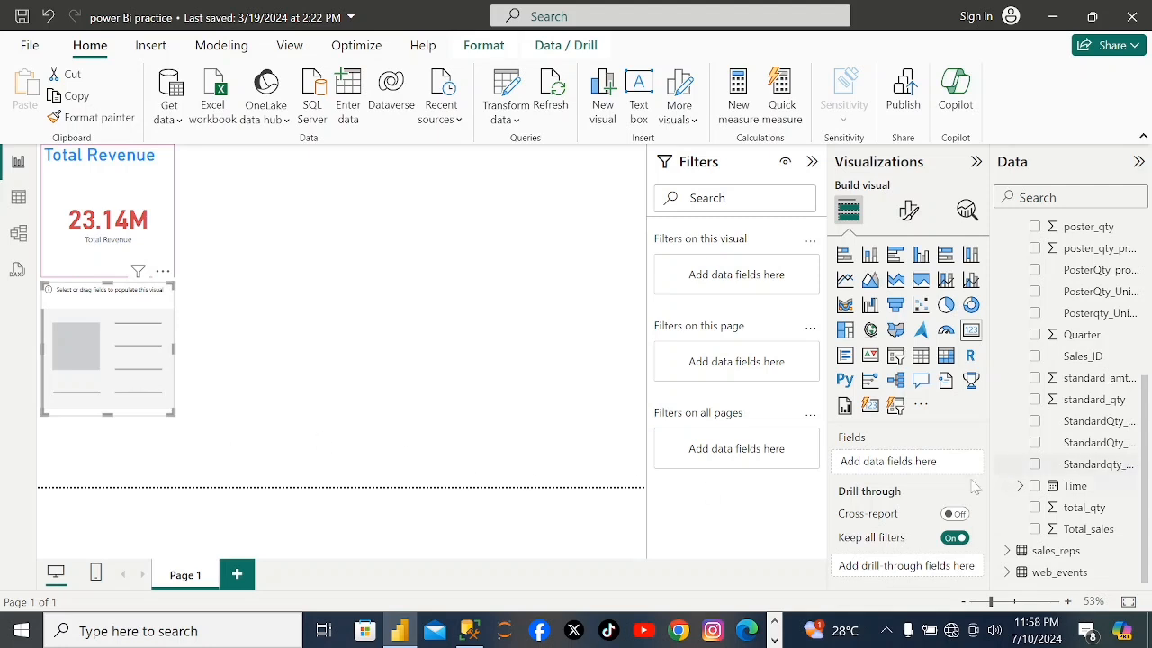
{"action": "left_click", "coordinate": [1034, 378]}
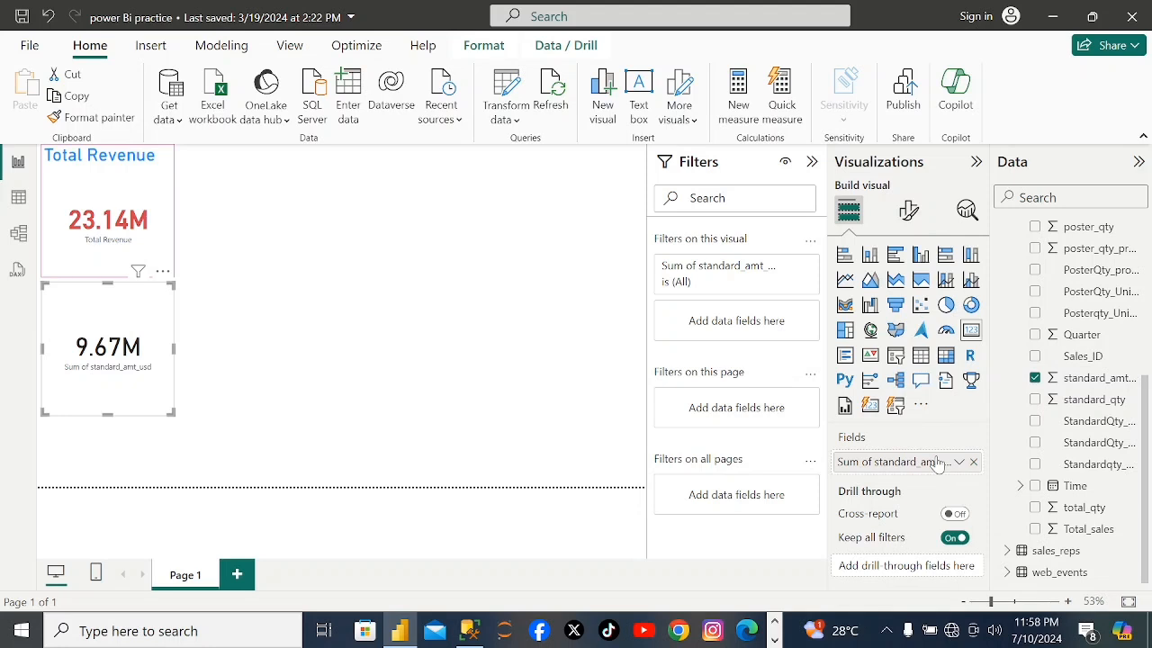
Rename the new card's field as "Standard Revenue" and place the card directly beside the Total Revenue card, aligned with its top edge.
{"action": "double_click", "coordinate": [938, 463]}
{"action": "key", "text": "BackSpace"}
{"action": "key", "text": "BackSpace"}
{"action": "key", "text": "BackSpace"}
{"action": "key", "text": "BackSpace"}
{"action": "key", "text": "BackSpace"}
{"action": "key", "text": "BackSpace"}
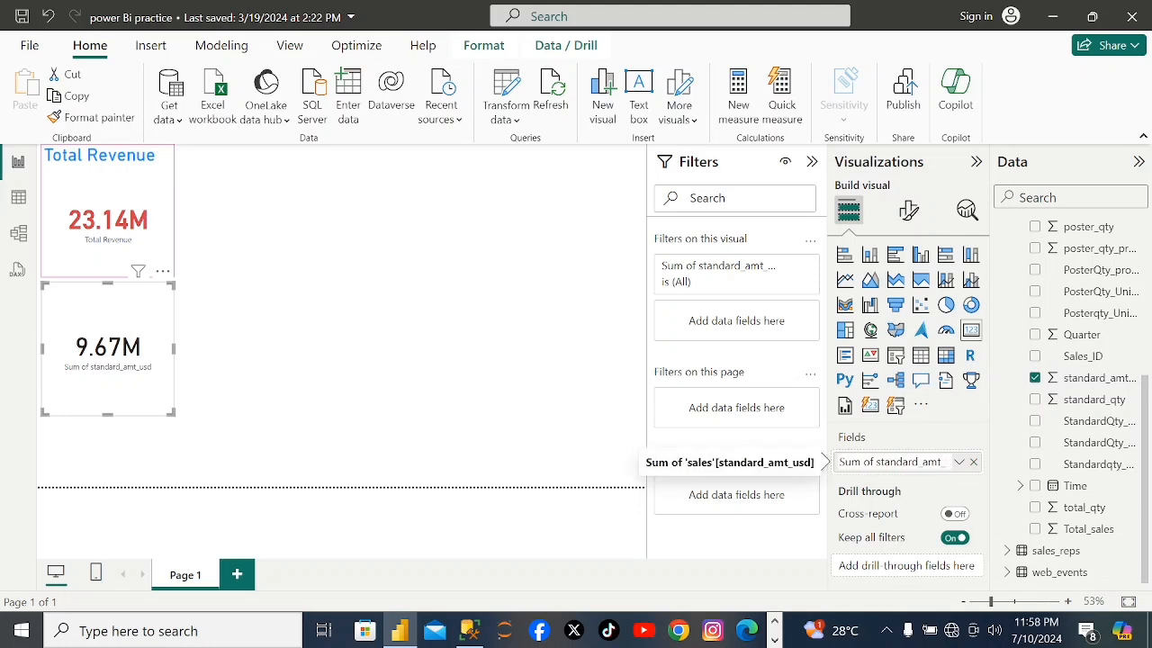
{"action": "key", "text": "BackSpace"}
{"action": "key", "text": "BackSpace"}
{"action": "key", "text": "BackSpace"}
{"action": "key", "text": "BackSpace"}
{"action": "key", "text": "BackSpace"}
{"action": "key", "text": "BackSpace"}
{"action": "key", "text": "BackSpace"}
{"action": "key", "text": "BackSpace"}
{"action": "type", "text": "Standard Revenue"}
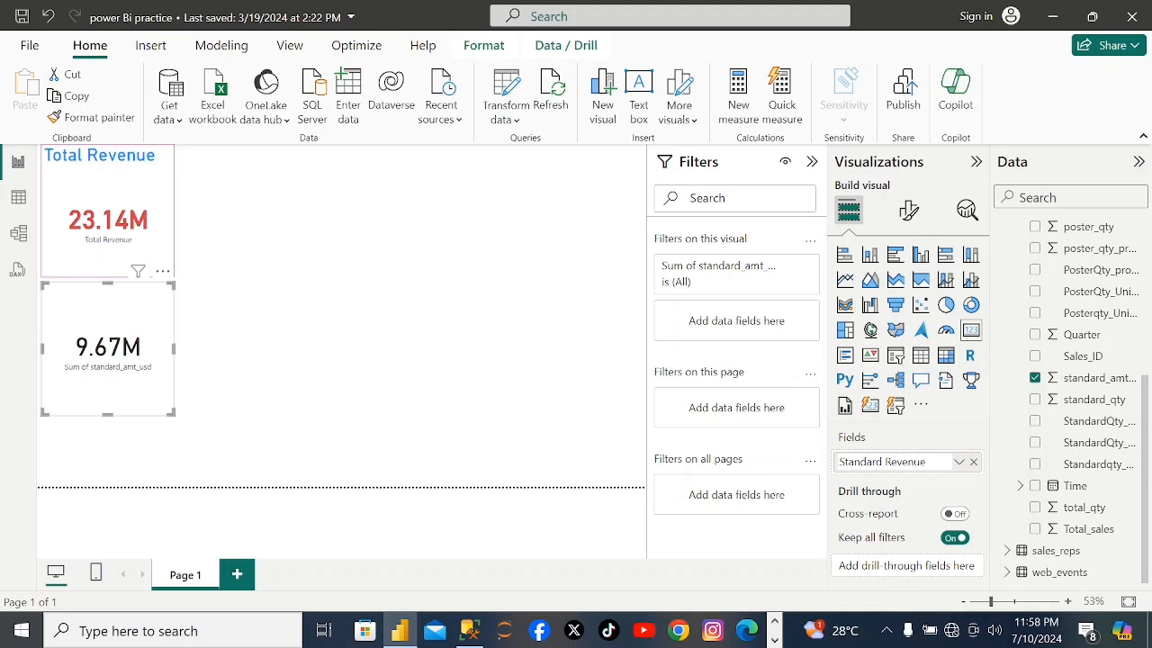
{"action": "key", "text": "Return"}
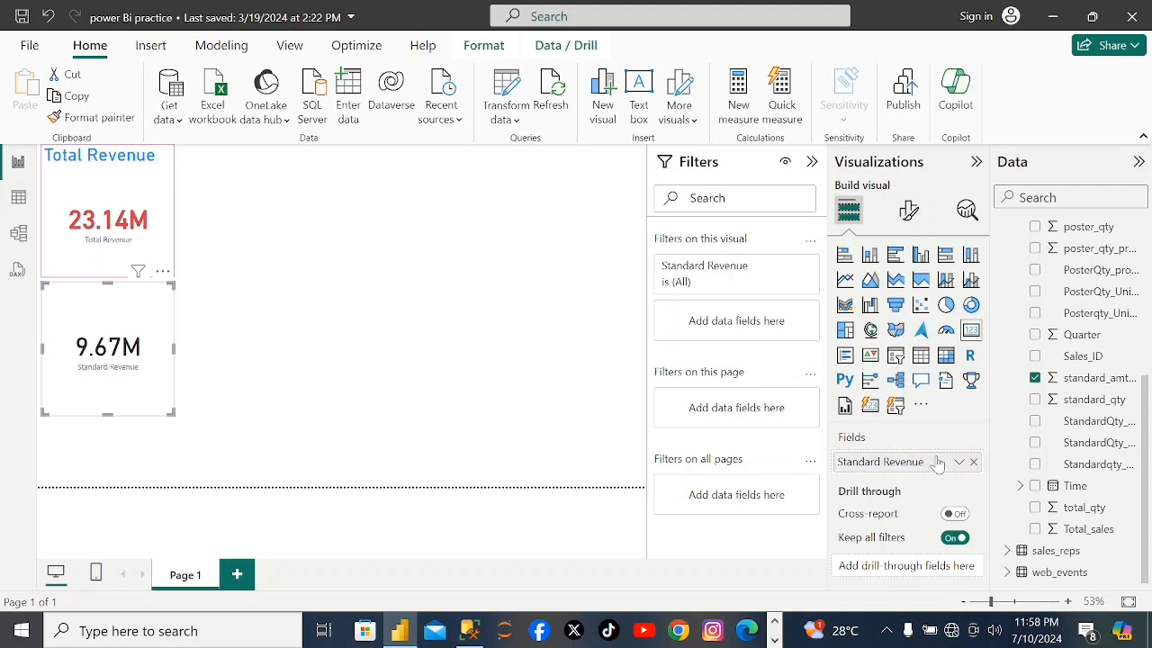
{"action": "left_click_drag", "start_coordinate": [132, 403], "coordinate": [267, 266]}
{"action": "left_click_drag", "start_coordinate": [273, 175], "coordinate": [275, 139]}
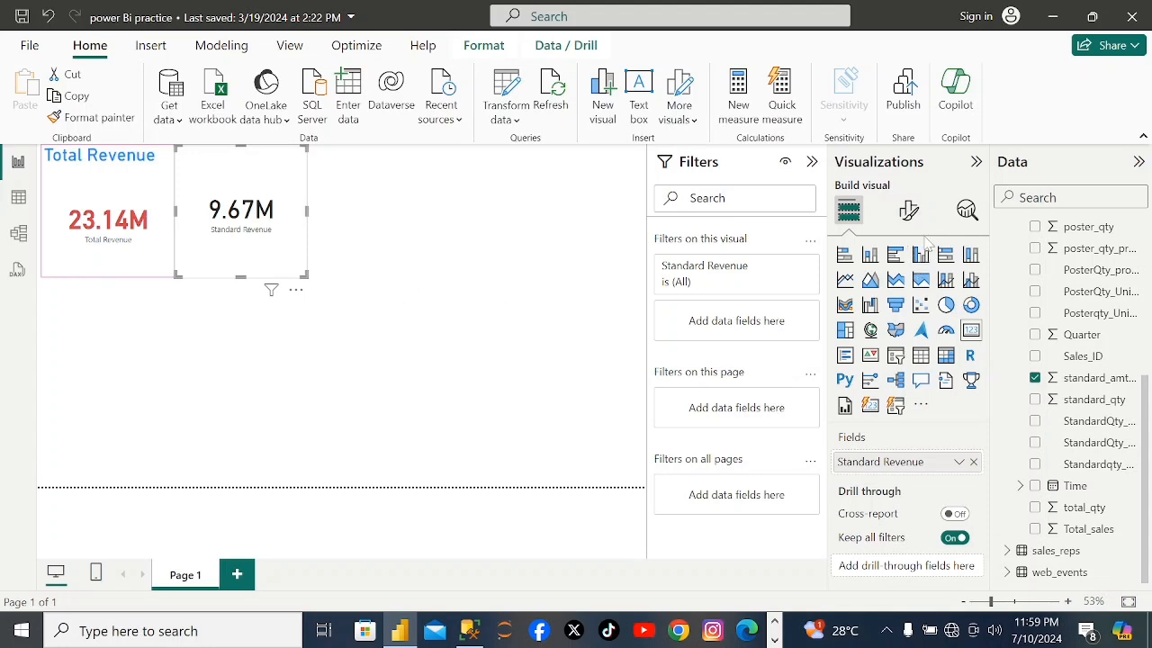
Format the Standard Revenue card's callout value in bold with the same red as the Total Revenue card.
{"action": "left_click", "coordinate": [909, 212]}
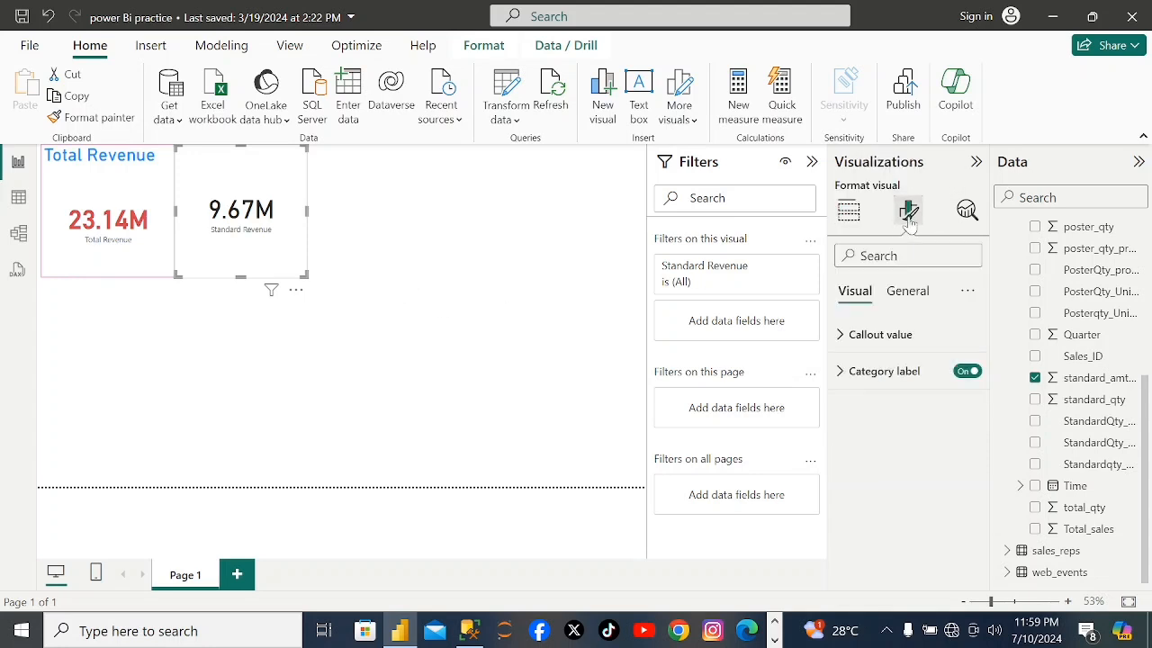
{"action": "left_click", "coordinate": [895, 344]}
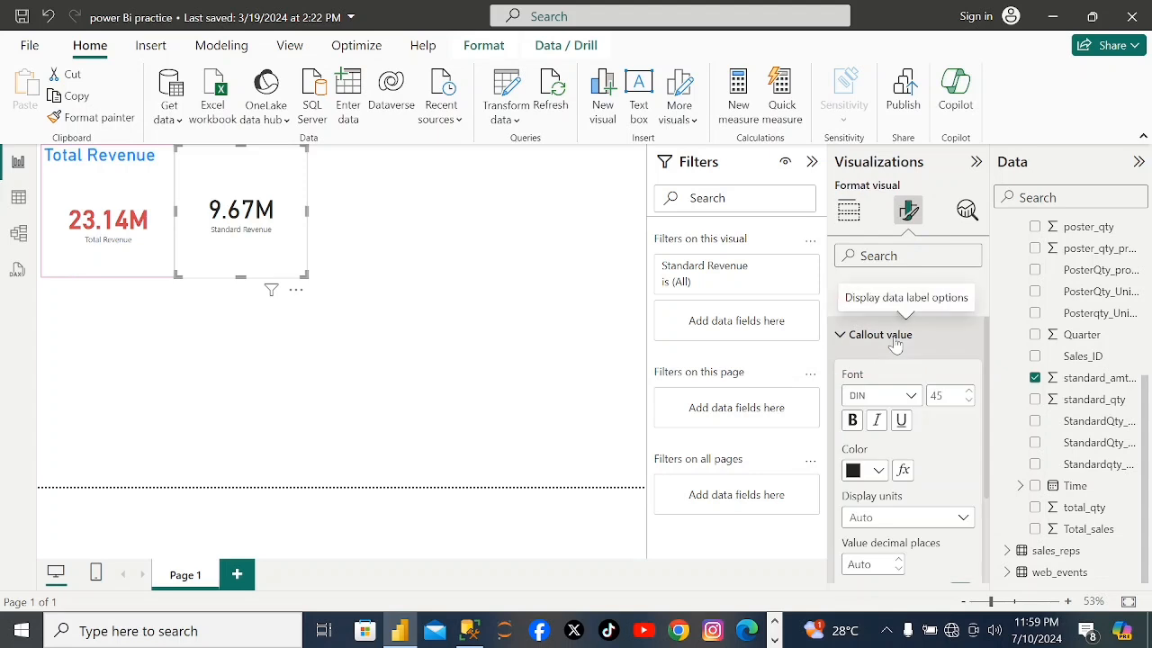
{"action": "left_click", "coordinate": [852, 422]}
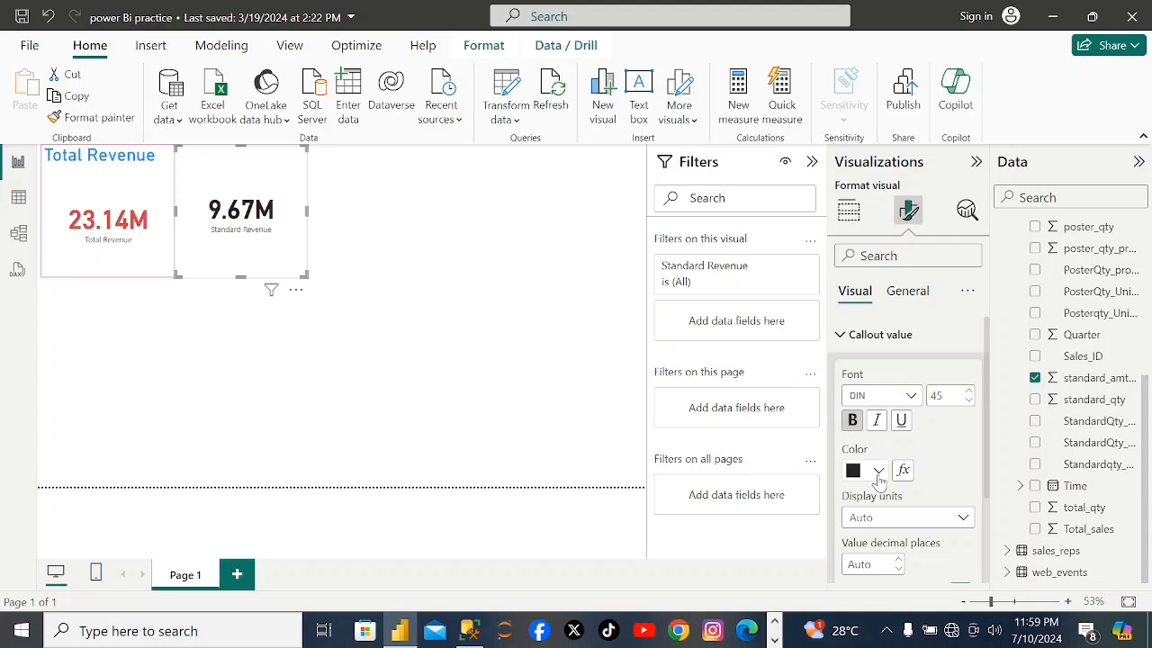
{"action": "left_click", "coordinate": [878, 471]}
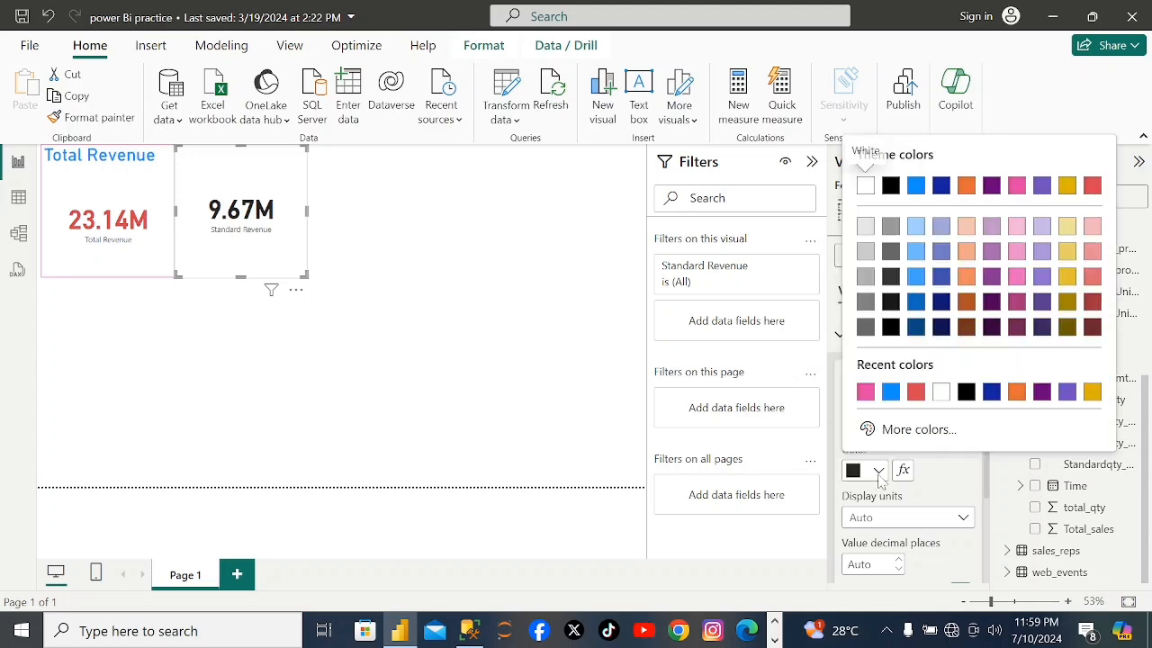
{"action": "left_click", "coordinate": [914, 394]}
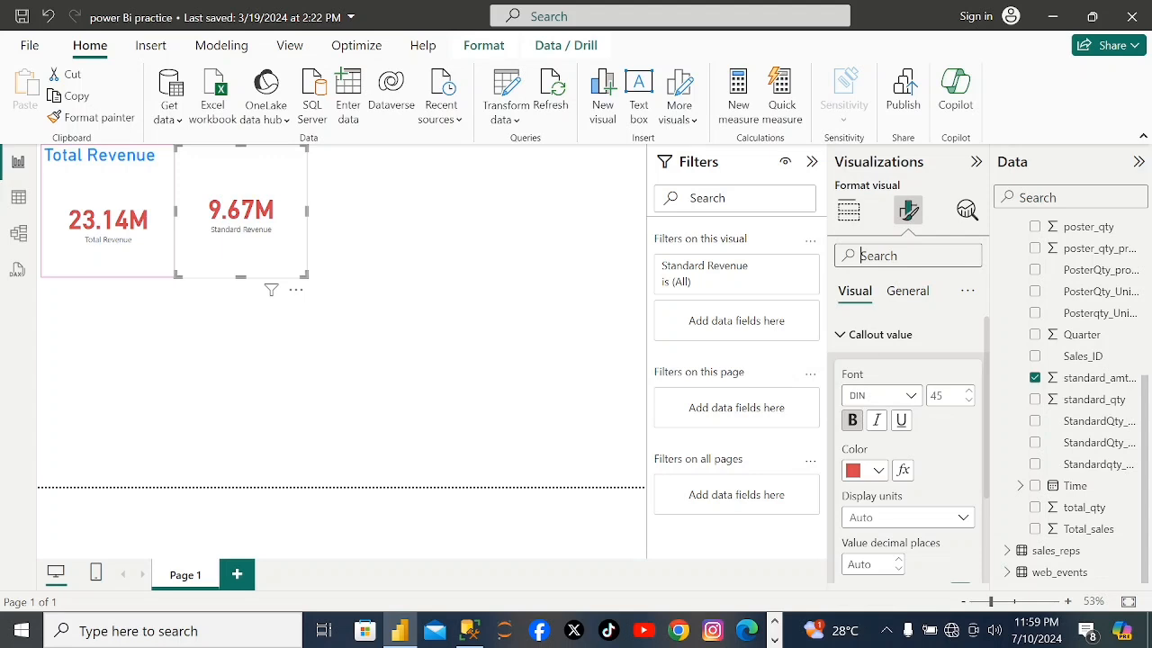
Find the title settings for the Standard Revenue card and turn its title on.
{"action": "type", "text": "ti"}
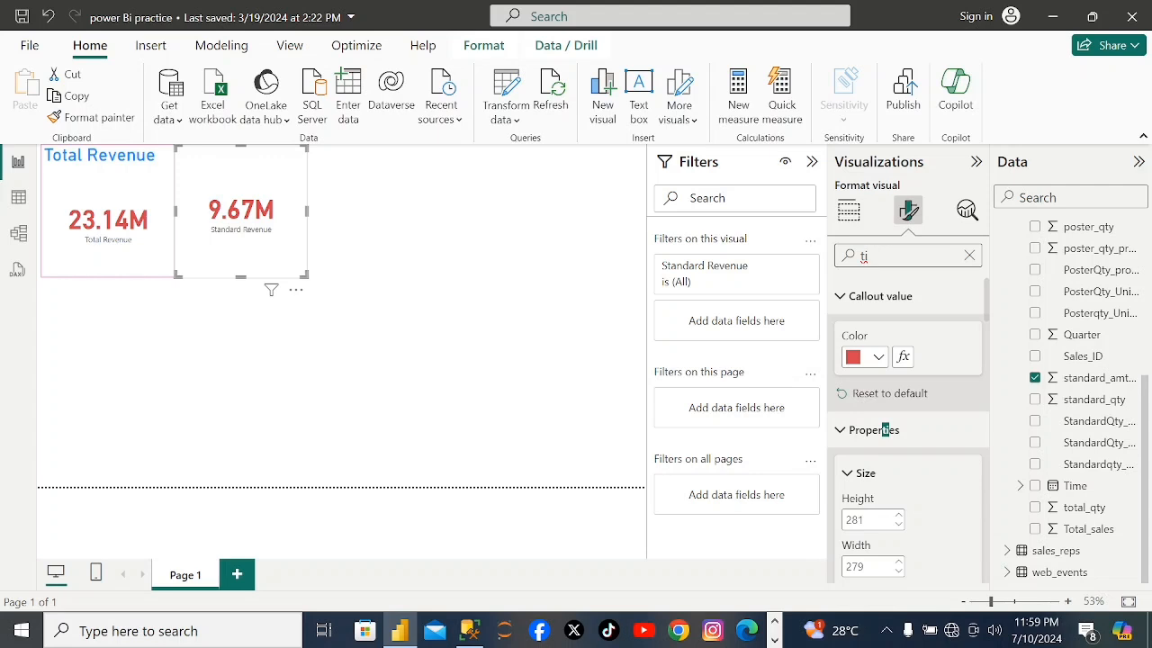
{"action": "type", "text": "tl"}
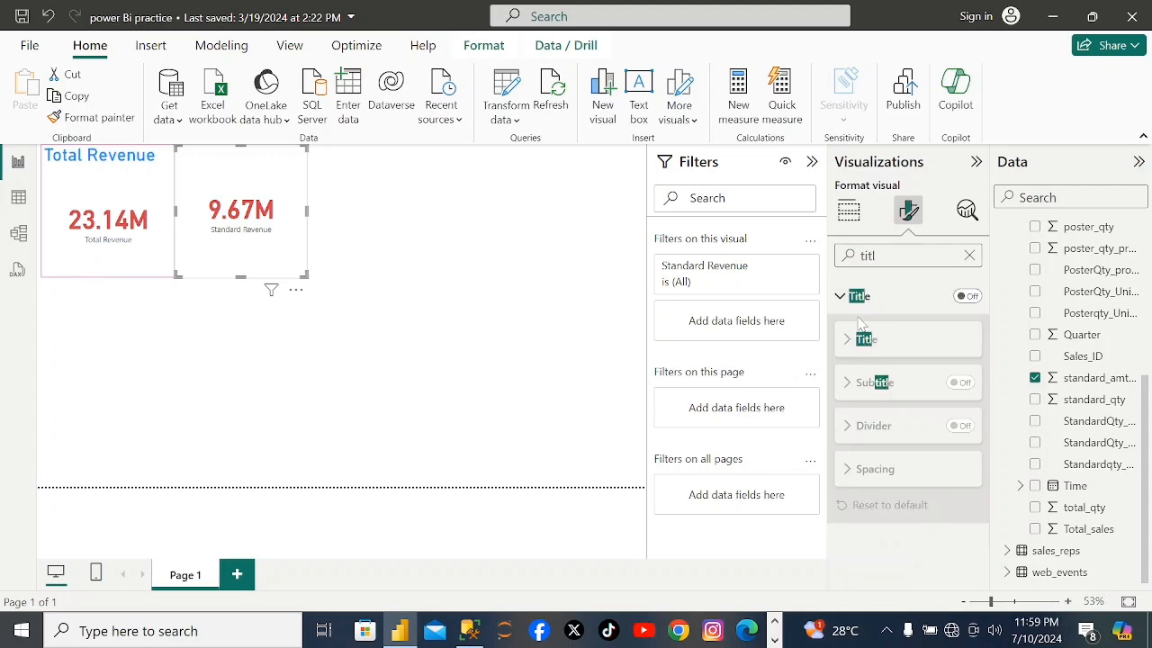
{"action": "left_click", "coordinate": [859, 298]}
{"action": "left_click", "coordinate": [966, 297]}
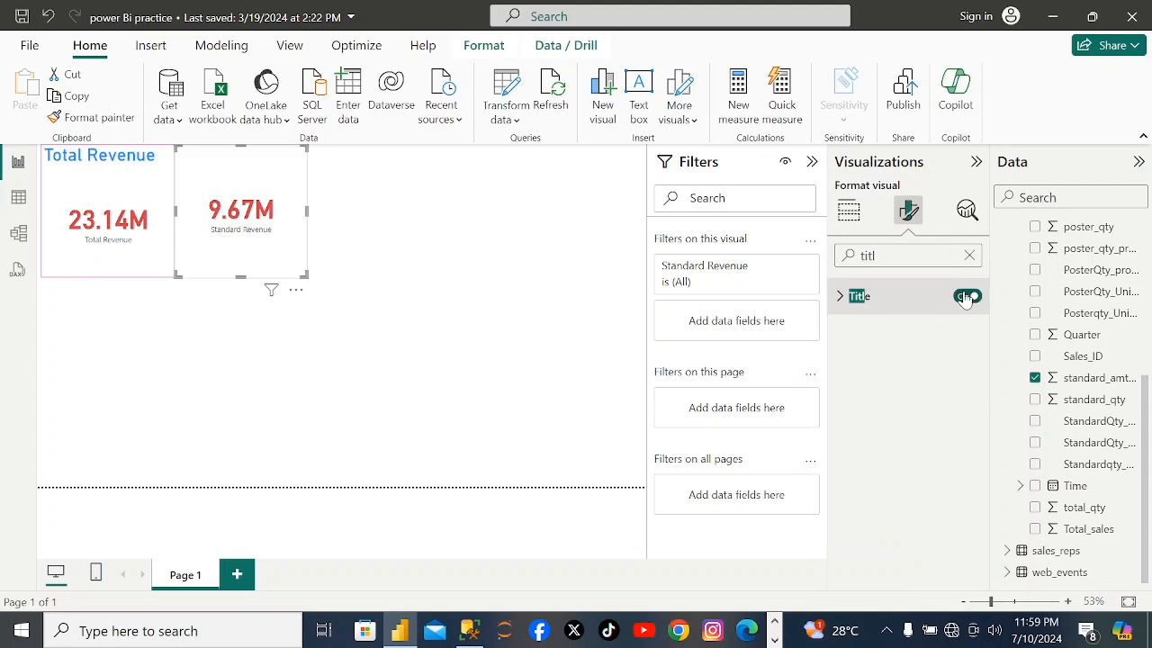
Set the Standard Revenue card's title text to "Standard Revenue".
{"action": "left_click", "coordinate": [841, 298]}
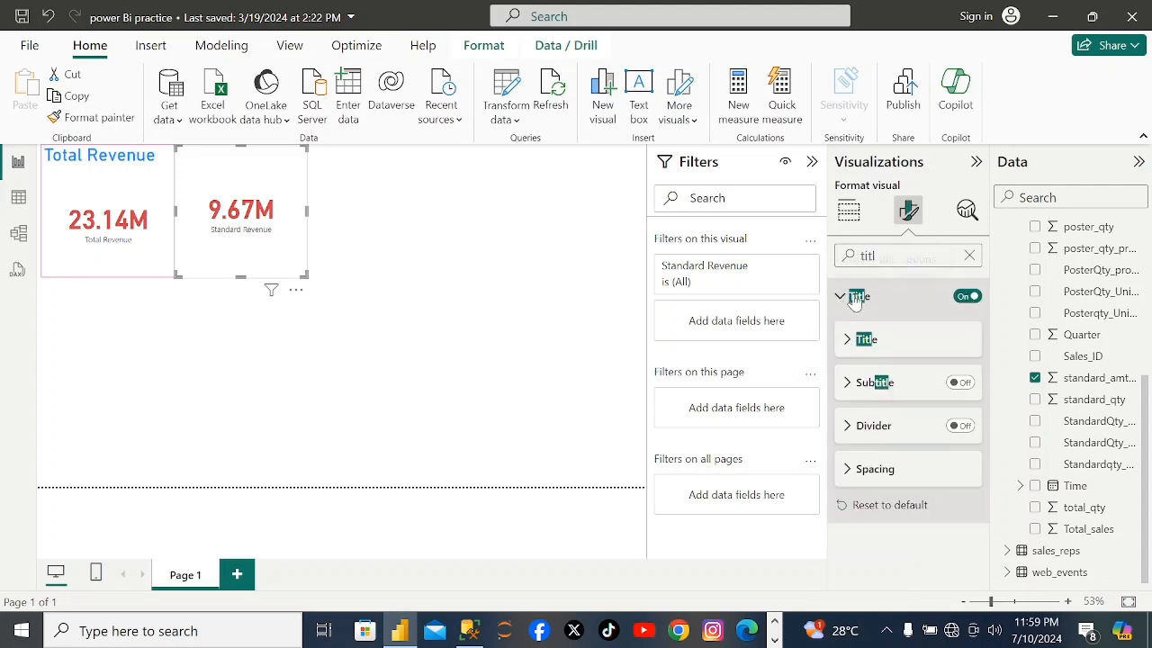
{"action": "left_click", "coordinate": [854, 299]}
{"action": "left_click", "coordinate": [854, 299]}
{"action": "left_click", "coordinate": [850, 342]}
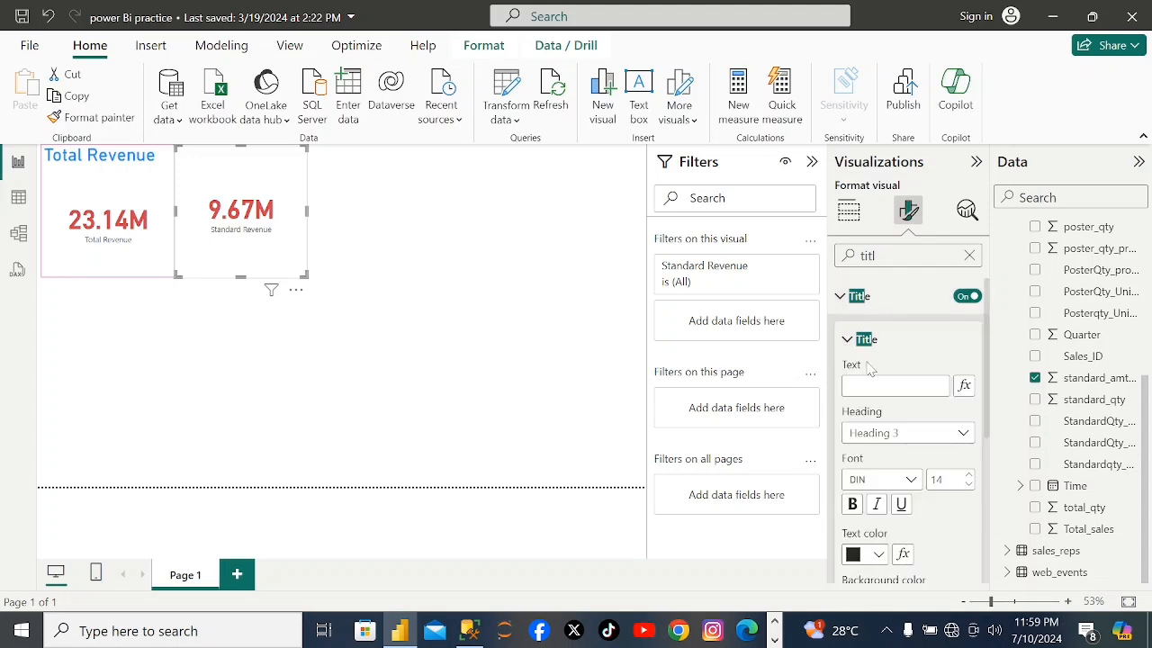
{"action": "left_click", "coordinate": [891, 385]}
{"action": "type", "text": "Standard"}
{"action": "key", "text": "Return"}
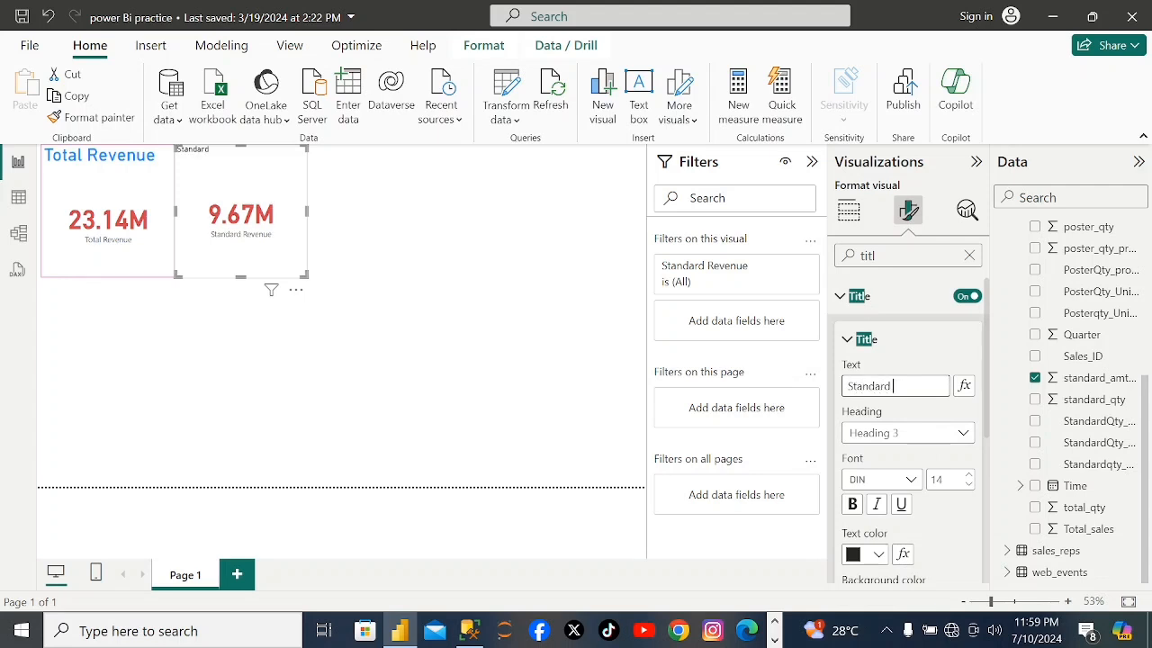
{"action": "type", "text": "Revenue"}
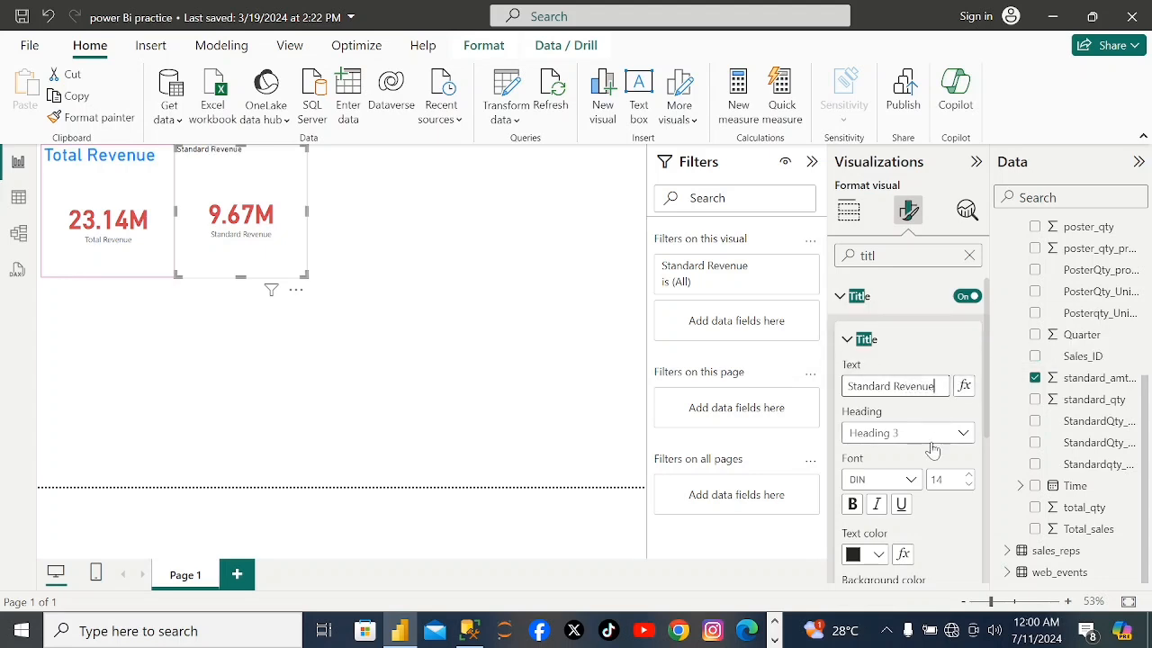
Format the Standard Revenue card's title in bold, with the recently used blue and font size 26.
{"action": "left_click", "coordinate": [853, 504]}
{"action": "left_click", "coordinate": [853, 504]}
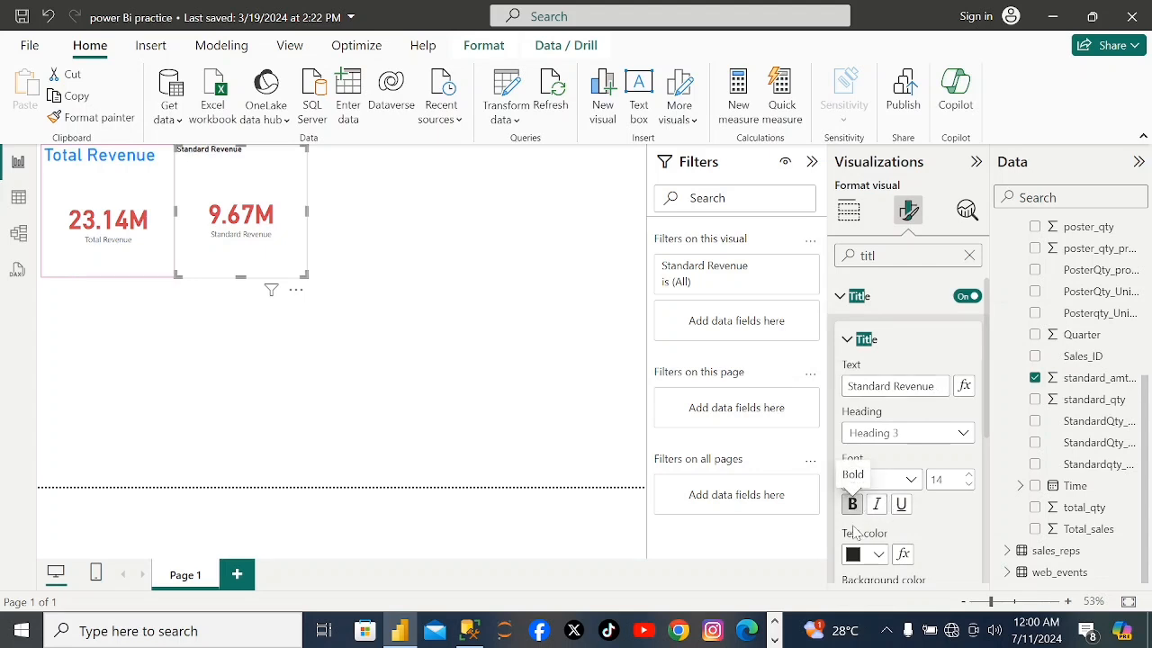
{"action": "left_click", "coordinate": [879, 555]}
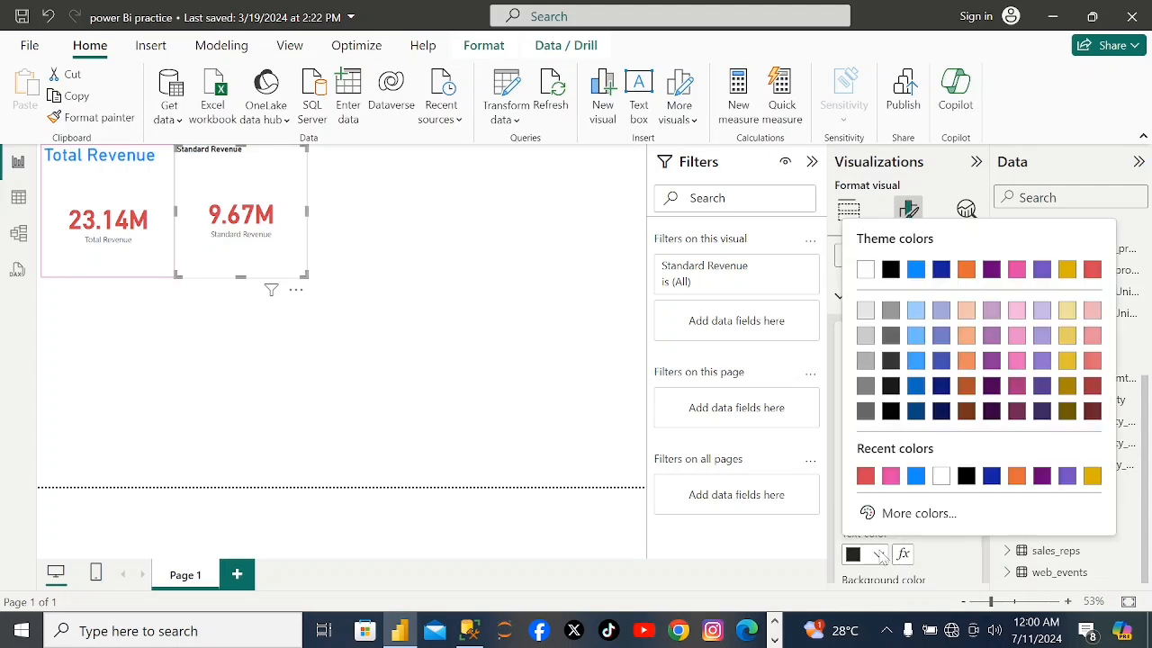
{"action": "left_click", "coordinate": [915, 483]}
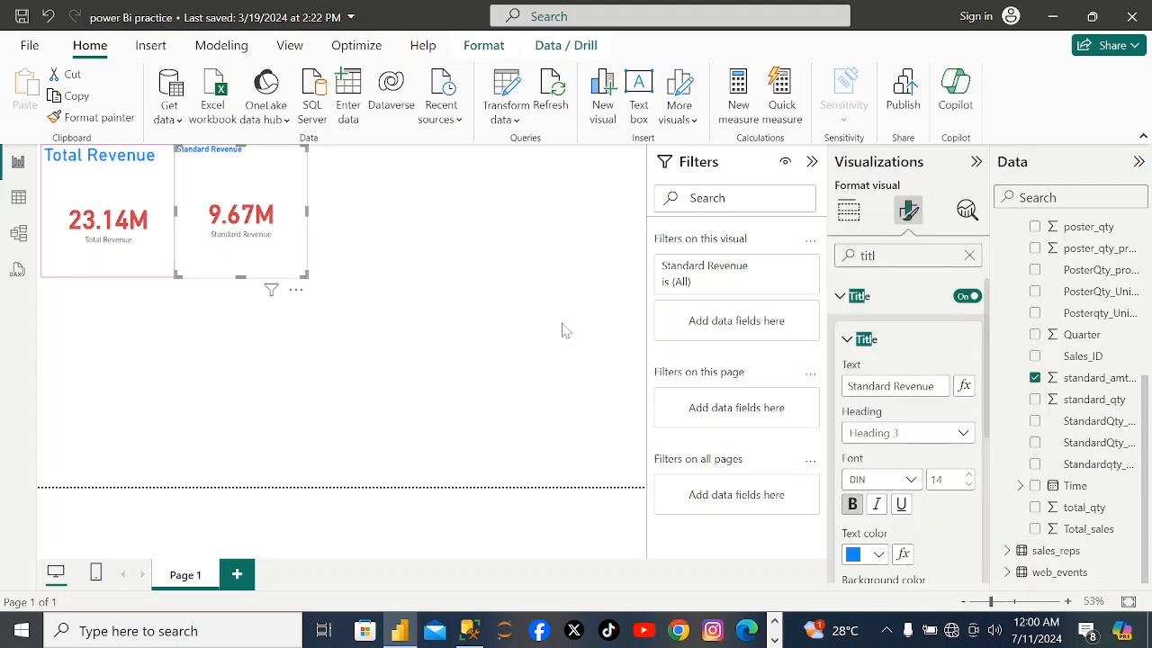
{"action": "left_click", "coordinate": [969, 475]}
{"action": "left_click", "coordinate": [971, 476]}
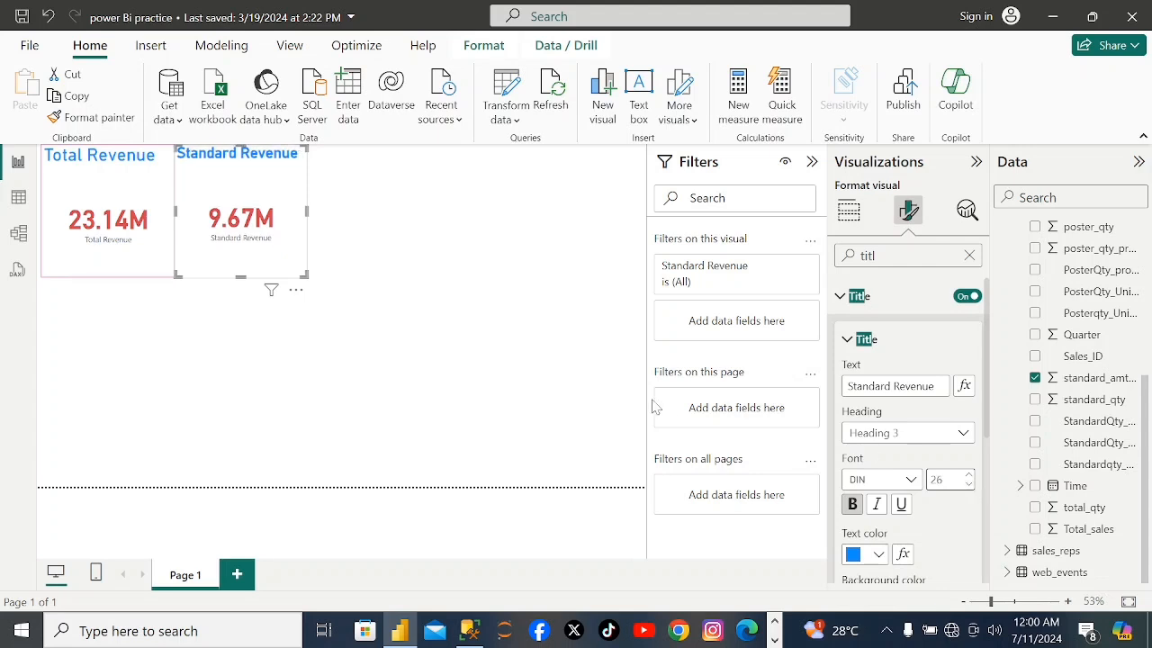
Make the Total Revenue card's title bold.
{"action": "left_click", "coordinate": [151, 171]}
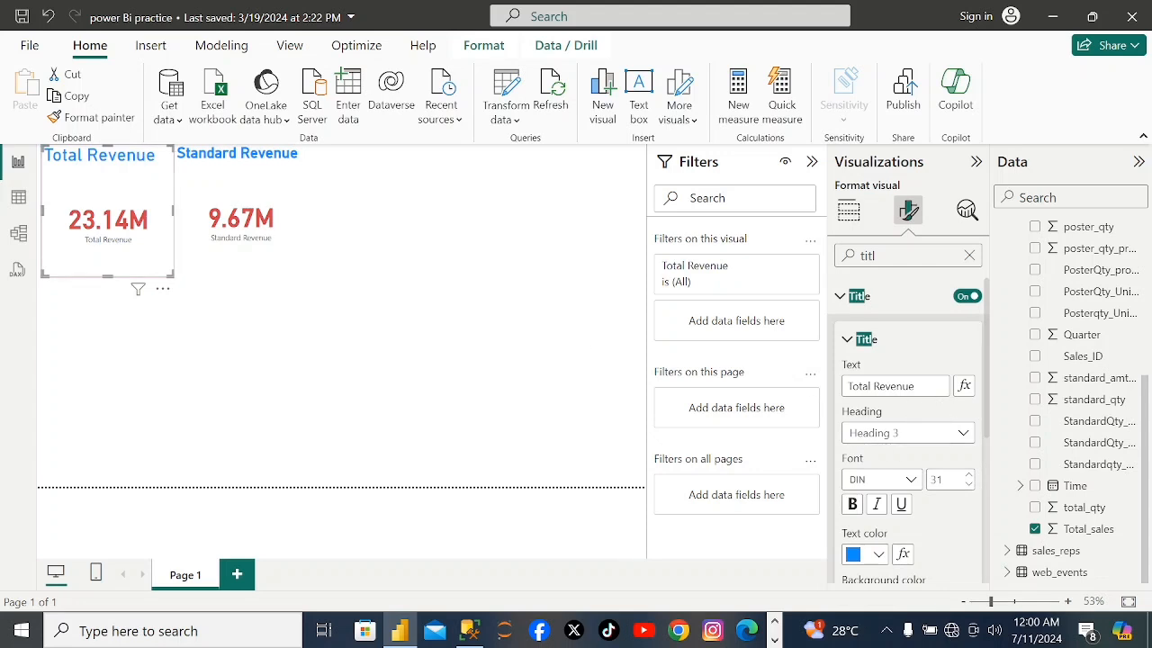
{"action": "left_click", "coordinate": [855, 504]}
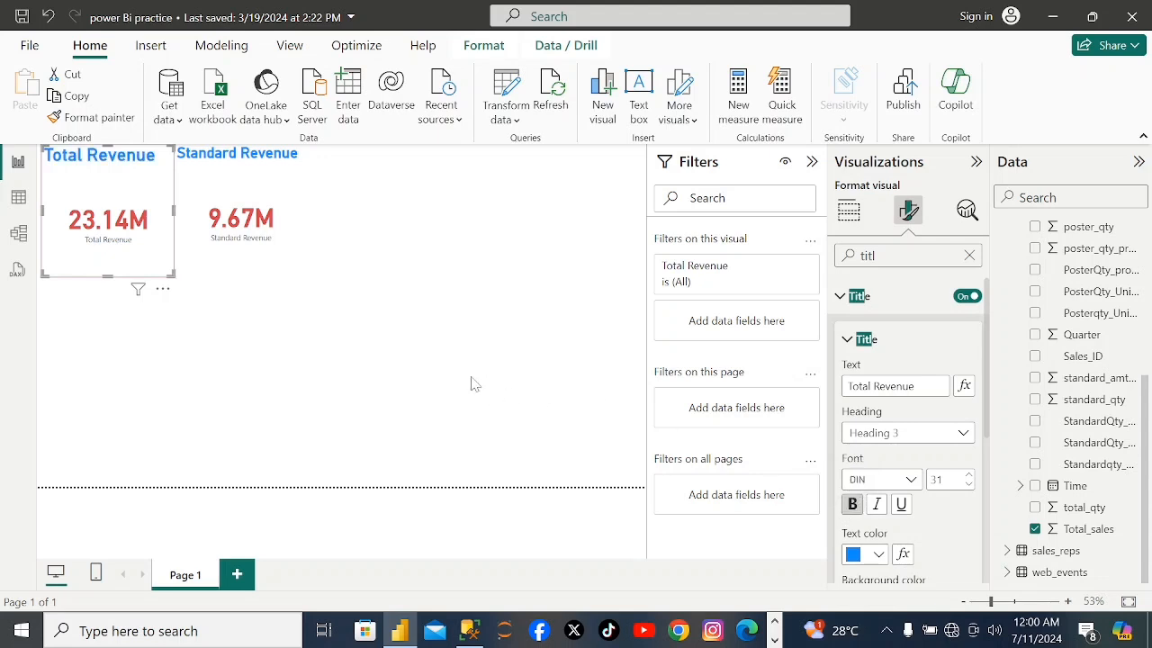
Turn on the visual border of the Standard Revenue card and color it pink #E044A7.
{"action": "left_click", "coordinate": [290, 270]}
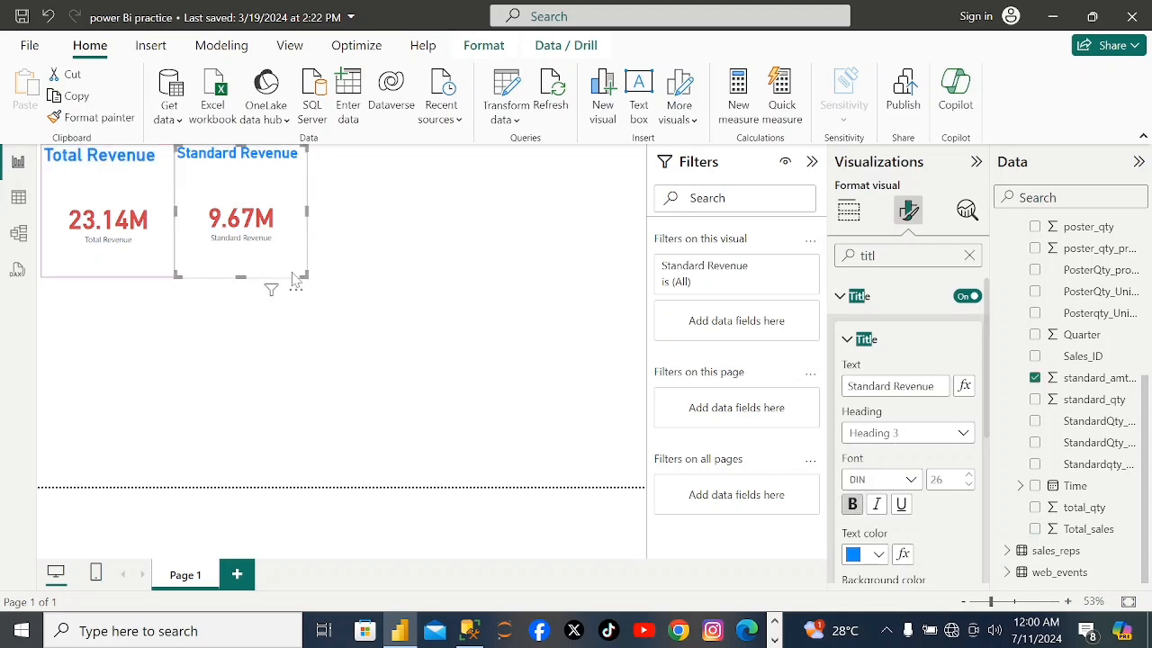
{"action": "key", "text": "BackSpace"}
{"action": "key", "text": "BackSpace"}
{"action": "key", "text": "BackSpace"}
{"action": "type", "text": "b"}
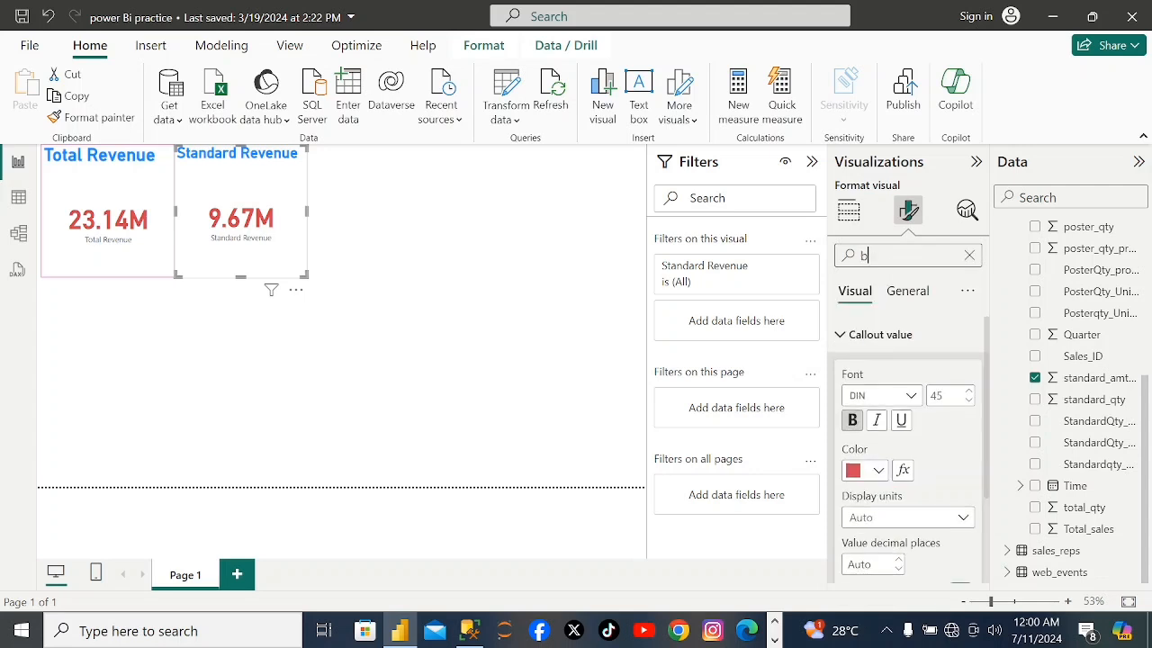
{"action": "type", "text": "ord"}
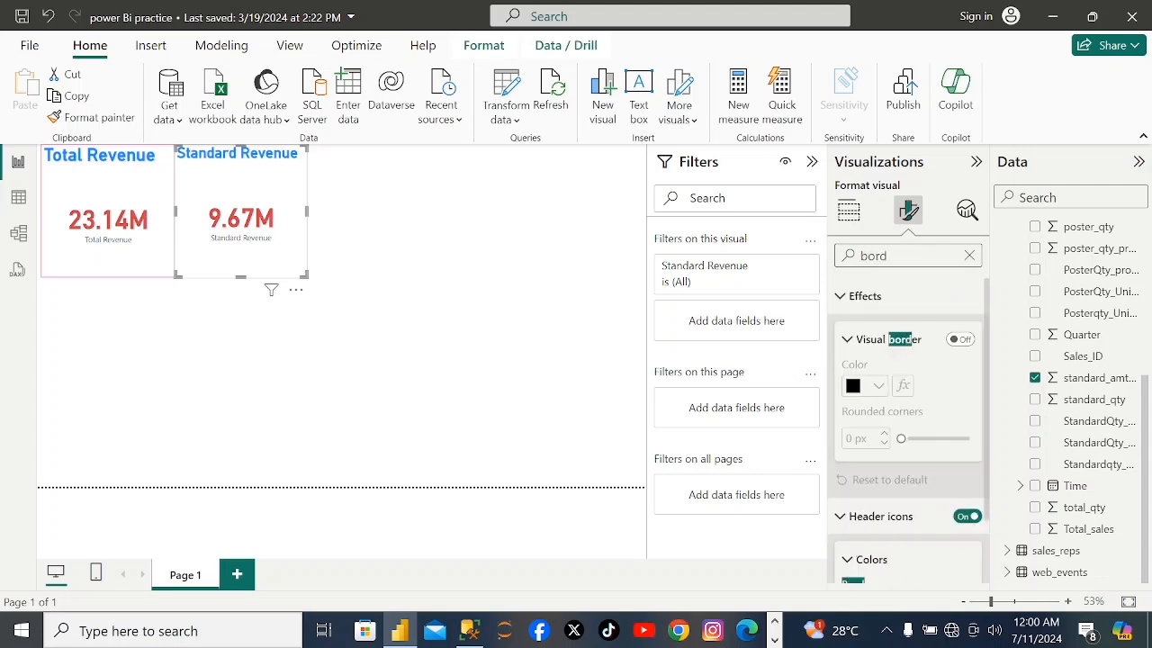
{"action": "left_click", "coordinate": [957, 339]}
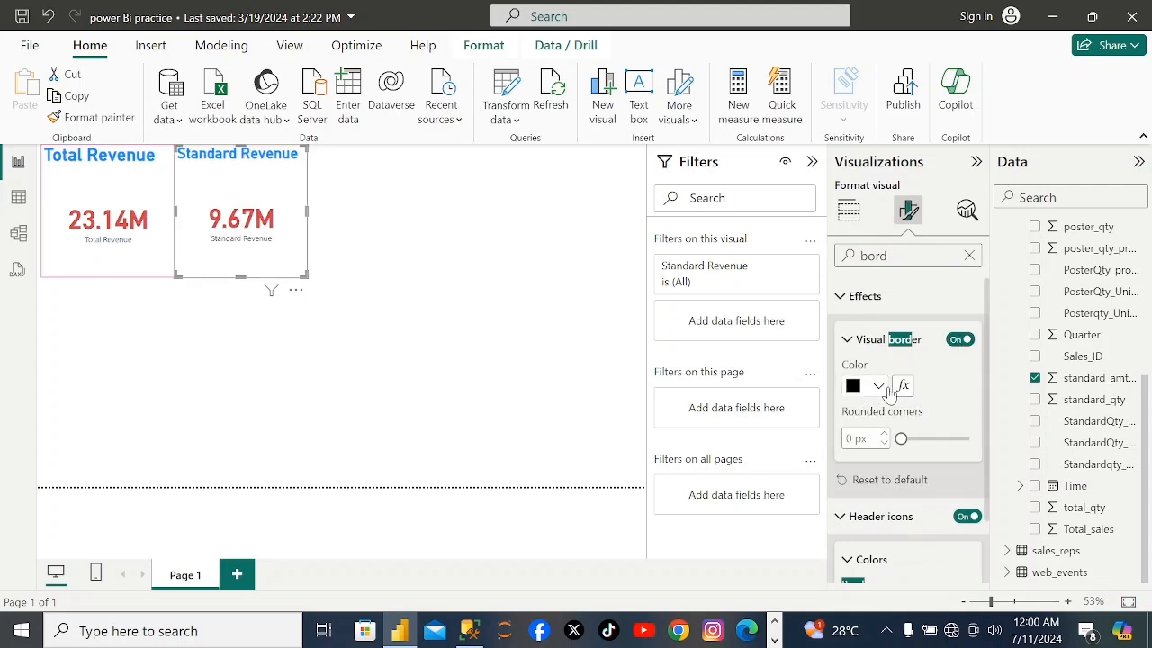
{"action": "left_click", "coordinate": [882, 389]}
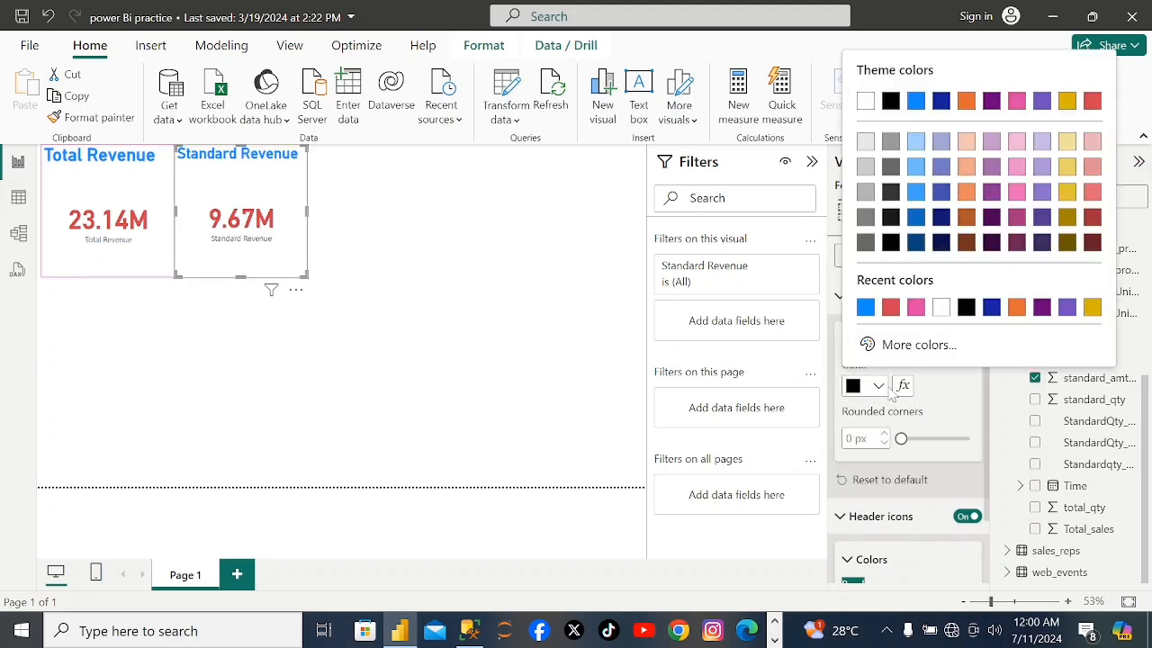
{"action": "left_click", "coordinate": [916, 309]}
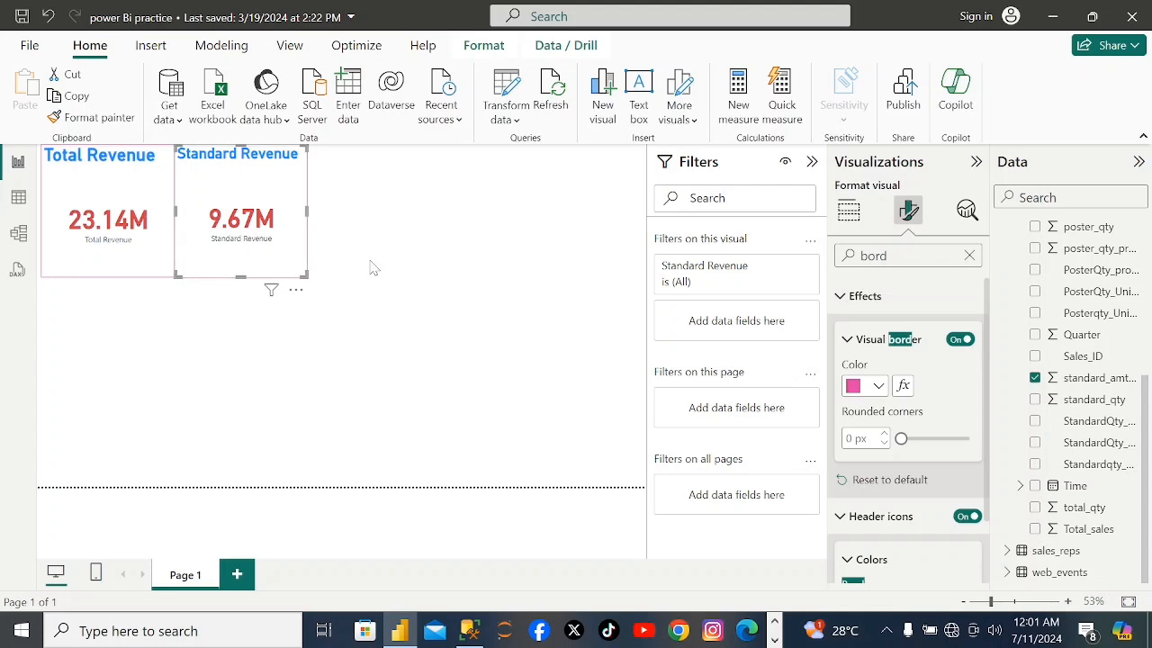
Add a third card visual showing gloss_amt_usd from the sales table, placed directly beside the Standard Revenue card with top edges aligned.
{"action": "left_click", "coordinate": [314, 348]}
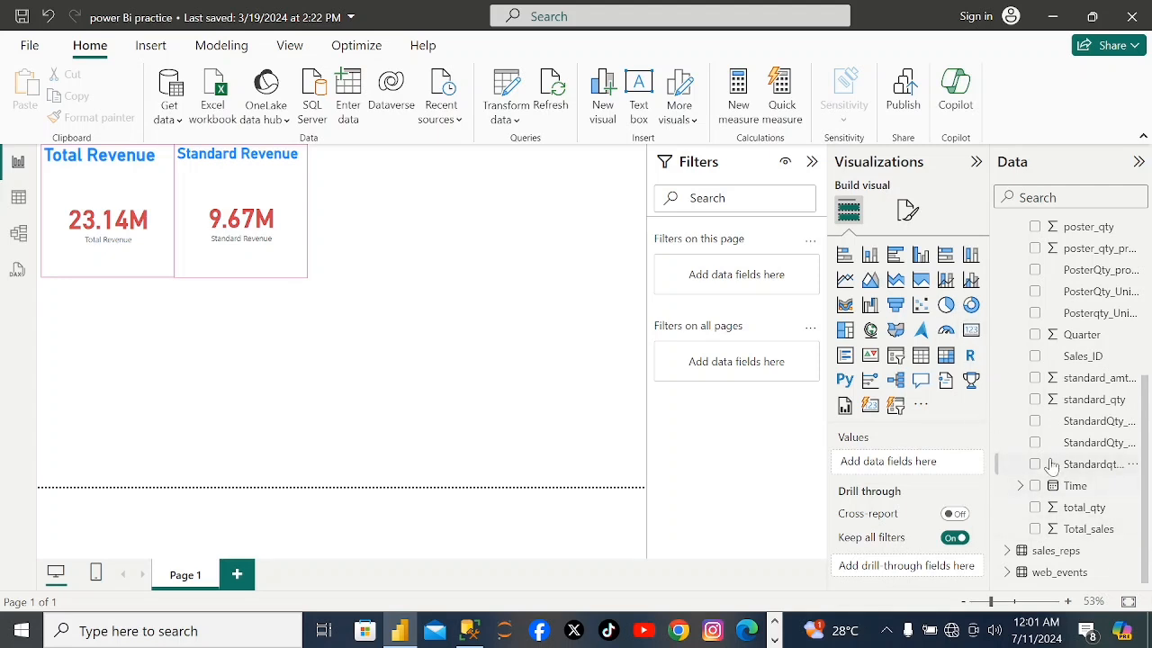
{"action": "left_click", "coordinate": [971, 331]}
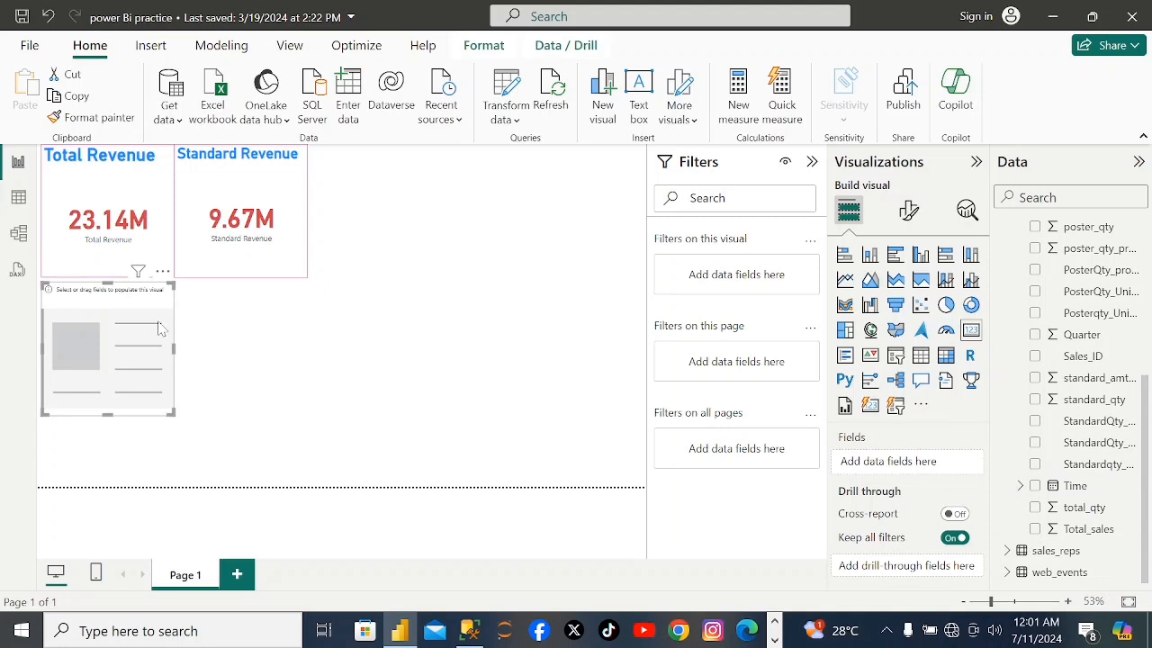
{"action": "left_click_drag", "start_coordinate": [158, 329], "coordinate": [422, 182]}
{"action": "left_click_drag", "start_coordinate": [418, 174], "coordinate": [420, 173]}
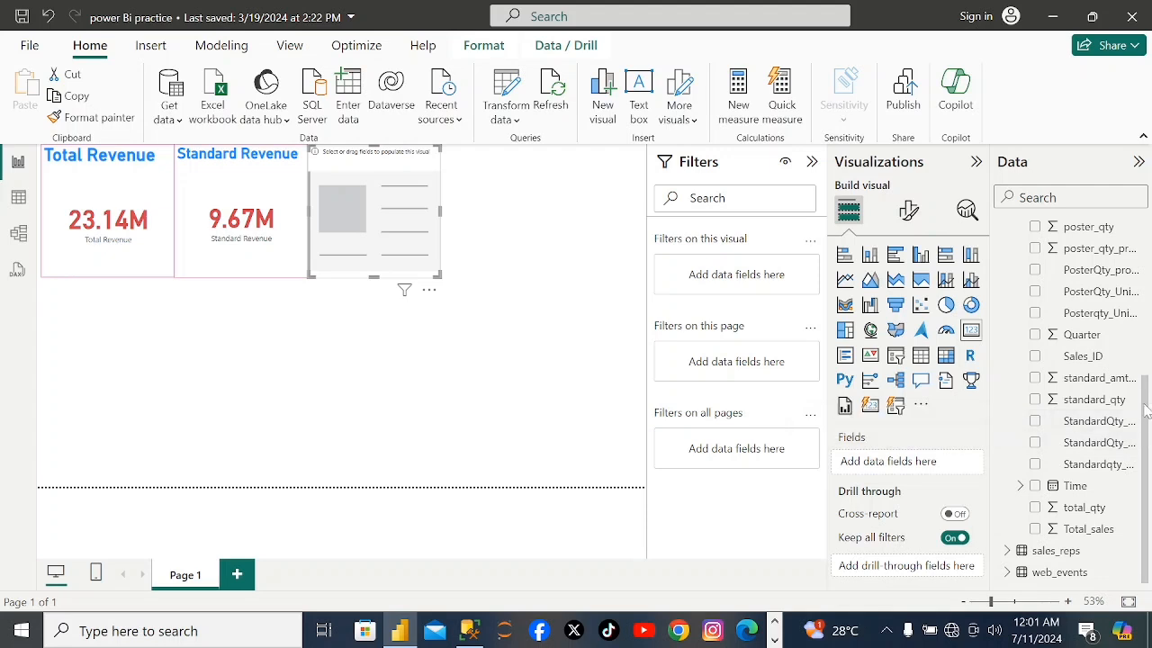
{"action": "left_click_drag", "start_coordinate": [1146, 410], "coordinate": [1148, 189]}
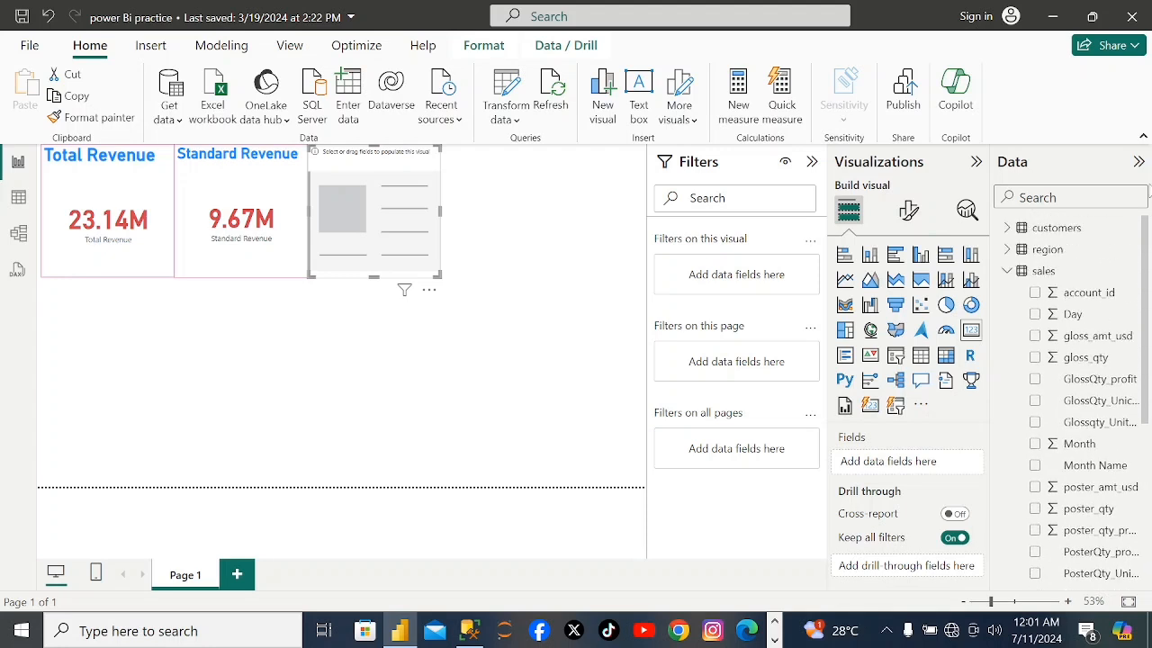
{"action": "left_click", "coordinate": [1035, 336]}
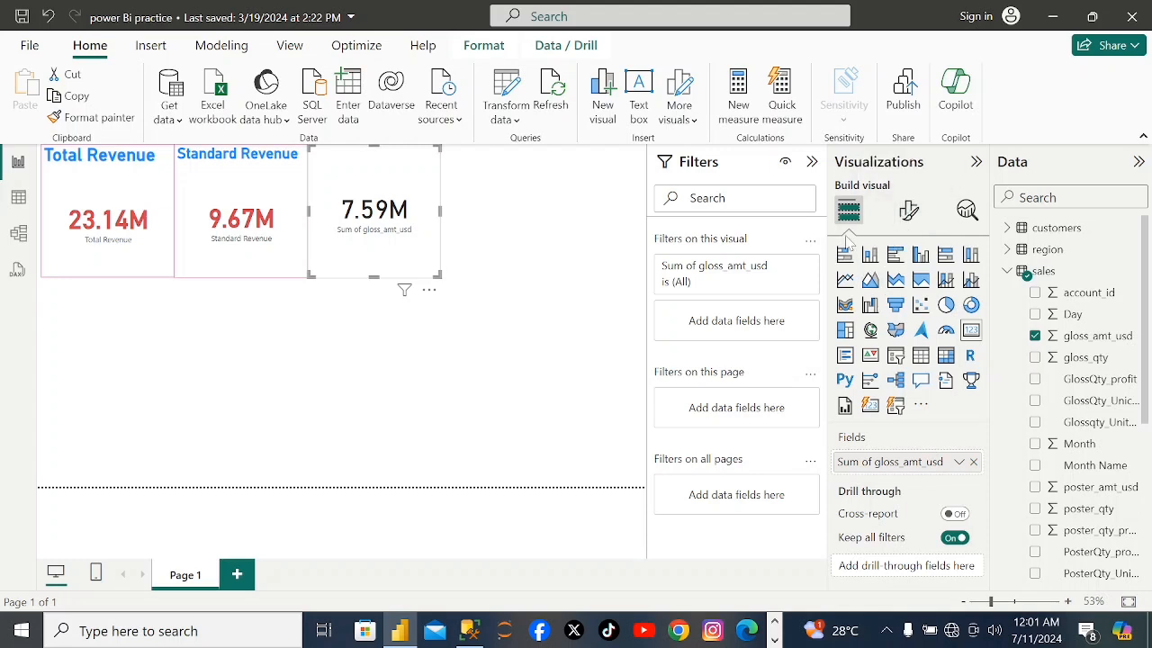
Format the gloss_amt_usd card's callout value in bold with red #D64550.
{"action": "left_click", "coordinate": [906, 228]}
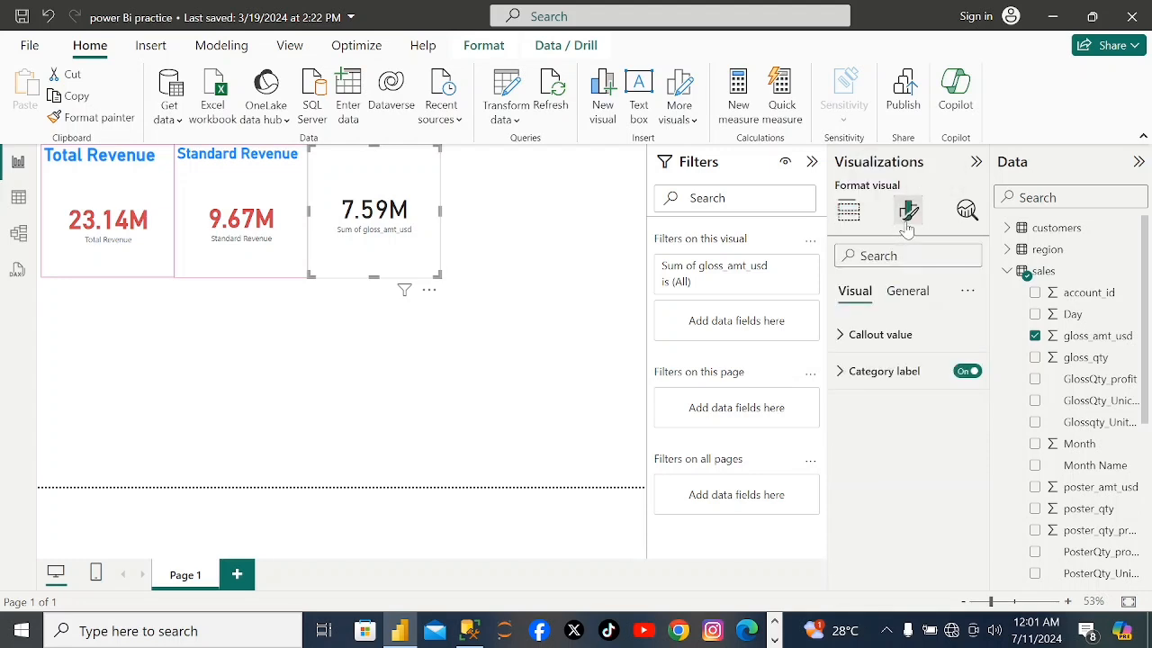
{"action": "left_click", "coordinate": [903, 340]}
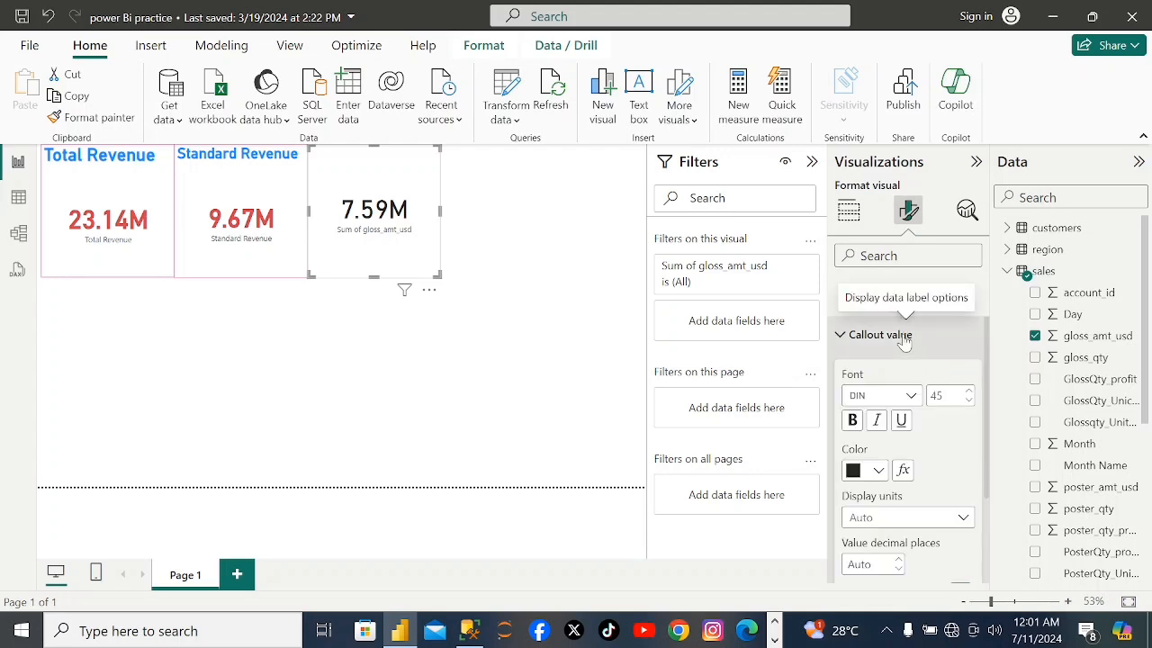
{"action": "left_click", "coordinate": [879, 470]}
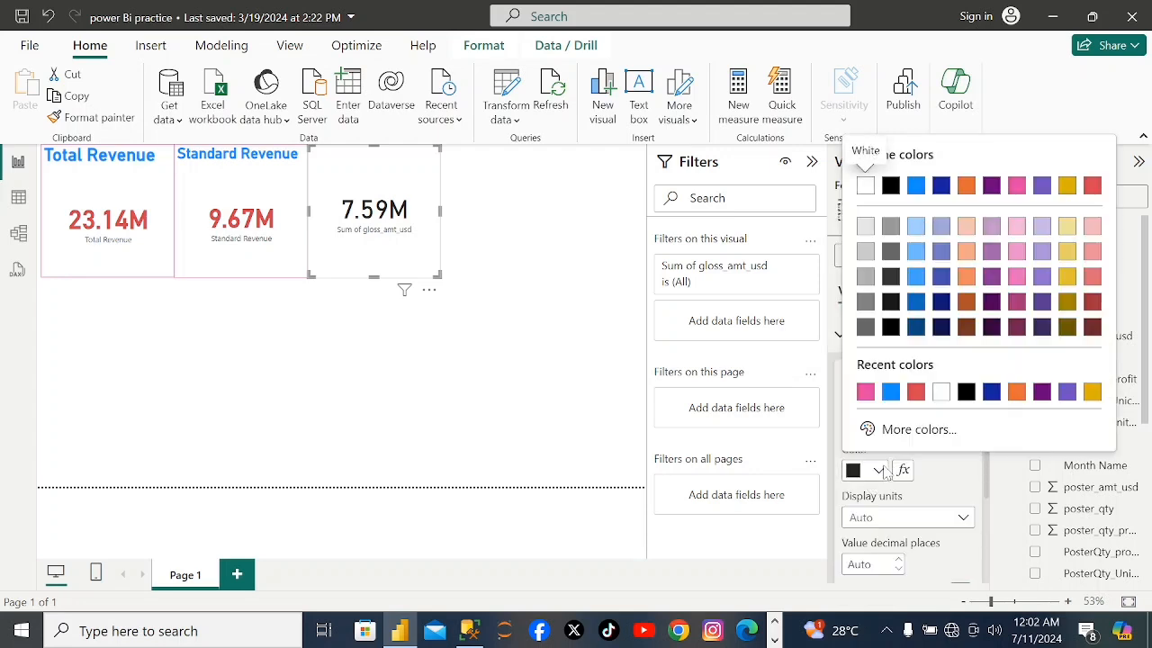
{"action": "left_click", "coordinate": [913, 391]}
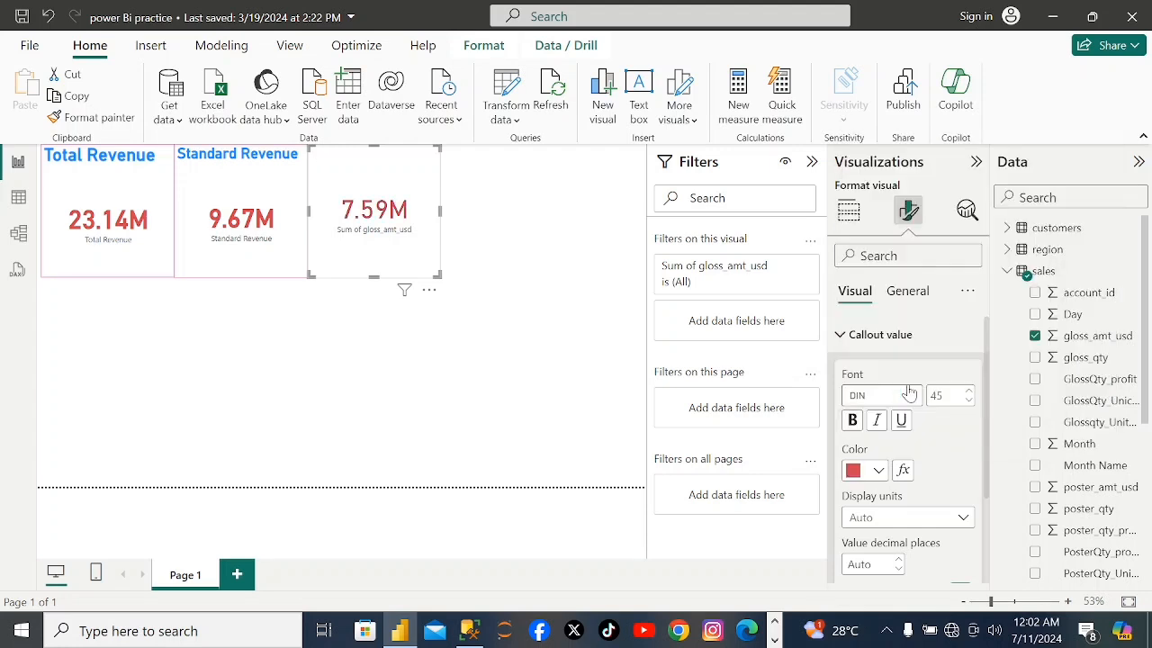
{"action": "left_click", "coordinate": [852, 421]}
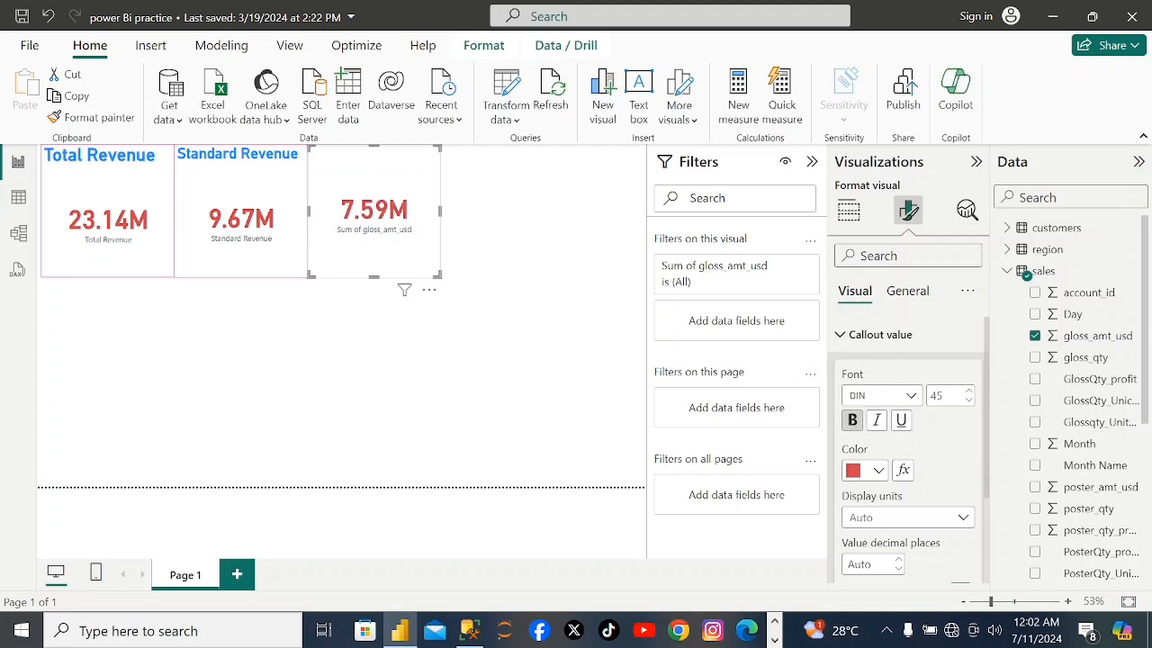
Turn on the title of the gloss_amt_usd card and set its text to "Gloss Revenue".
{"action": "type", "text": "title"}
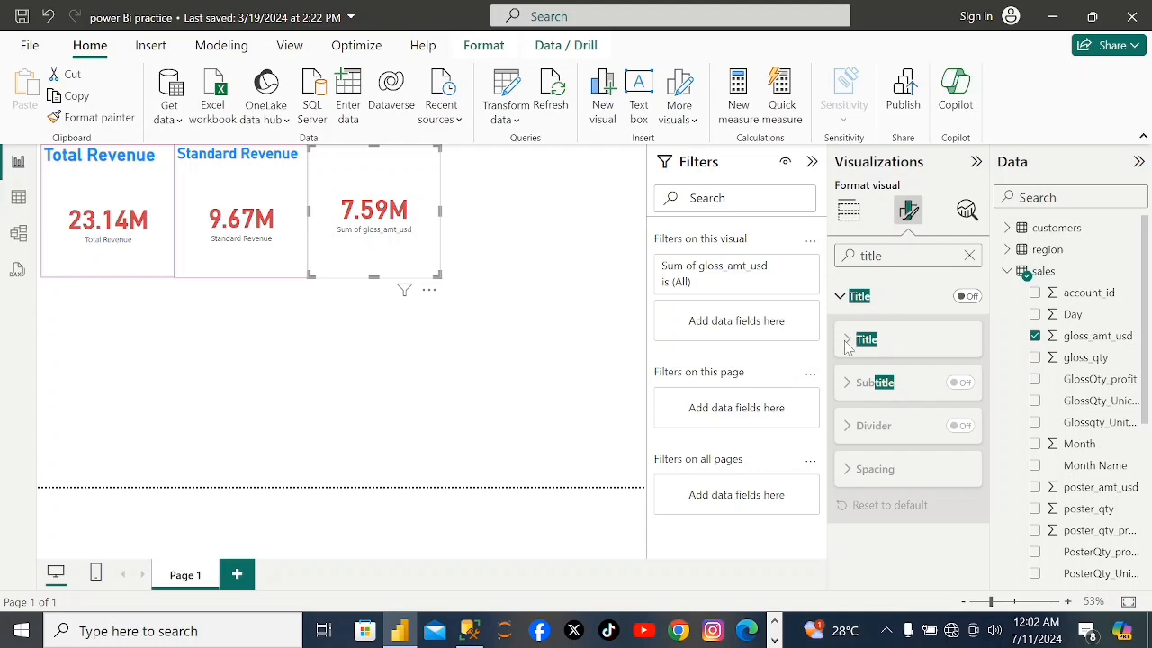
{"action": "left_click", "coordinate": [967, 296]}
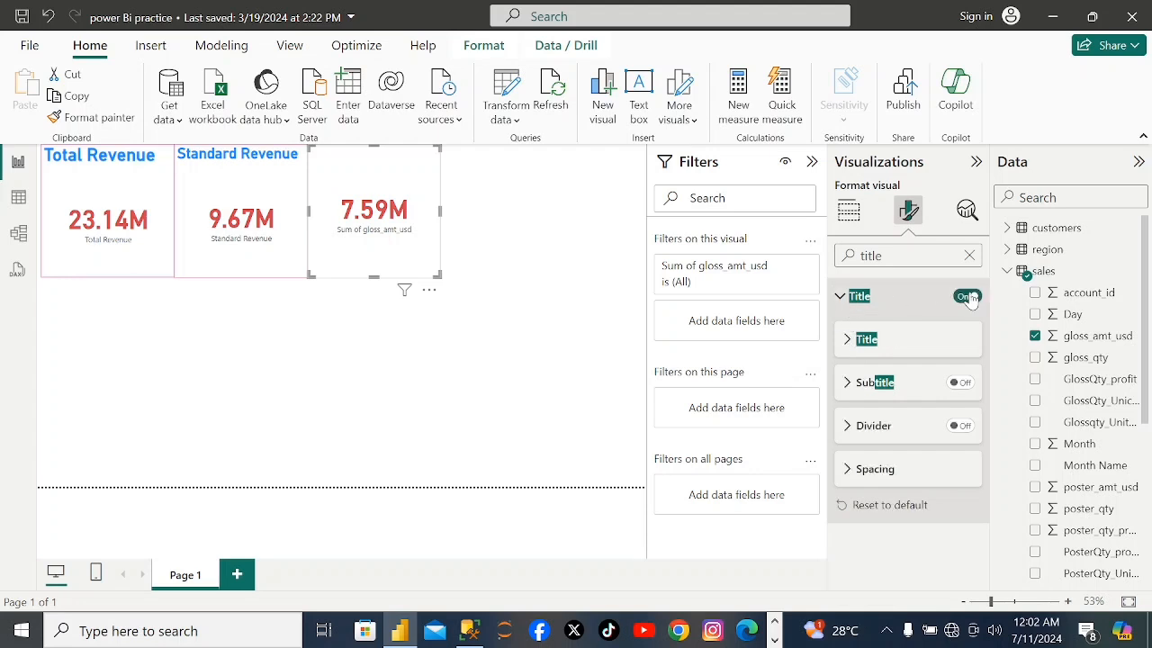
{"action": "left_click", "coordinate": [847, 342]}
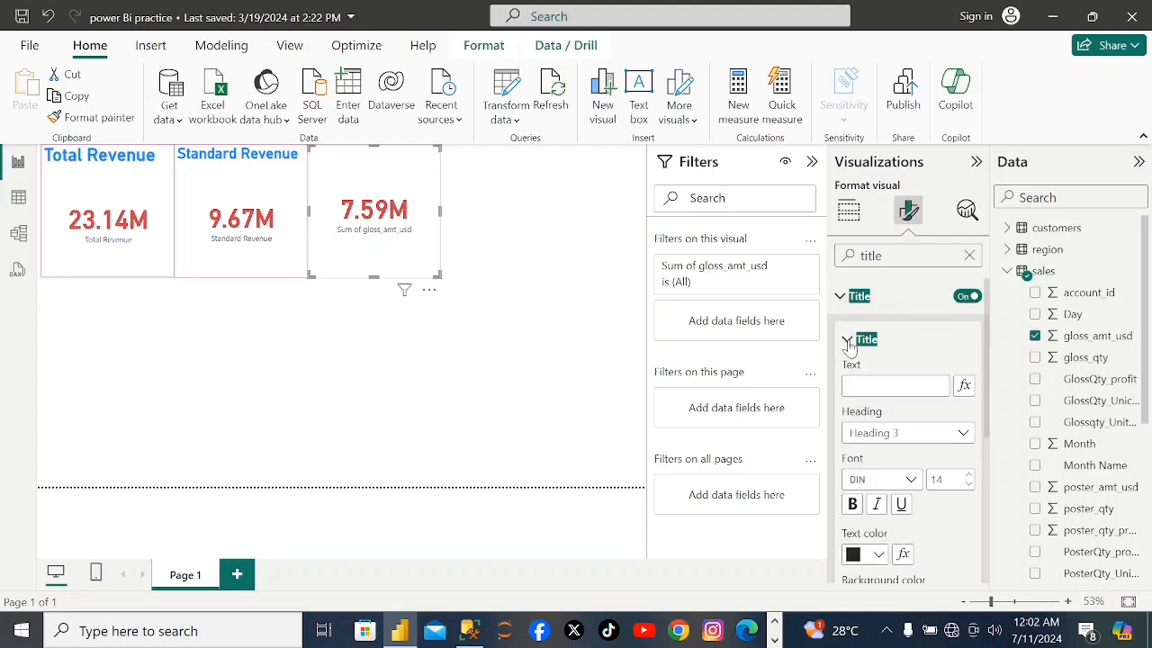
{"action": "left_click", "coordinate": [888, 434]}
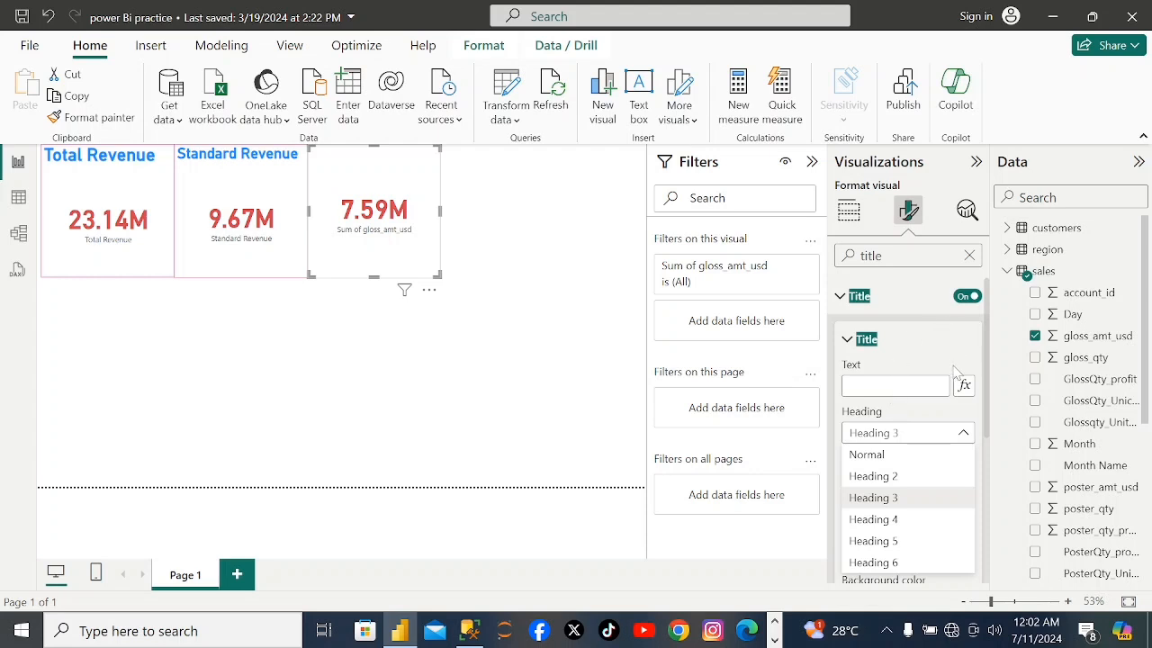
{"action": "left_click", "coordinate": [867, 392]}
{"action": "left_click", "coordinate": [867, 390]}
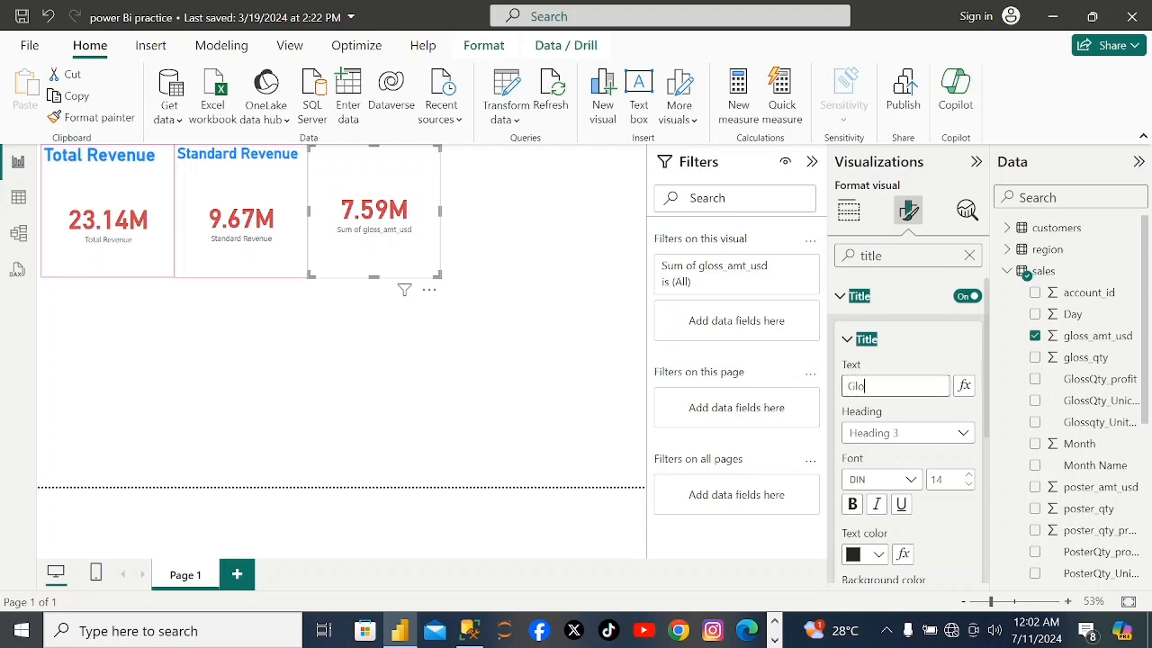
{"action": "type", "text": "Gloss R"}
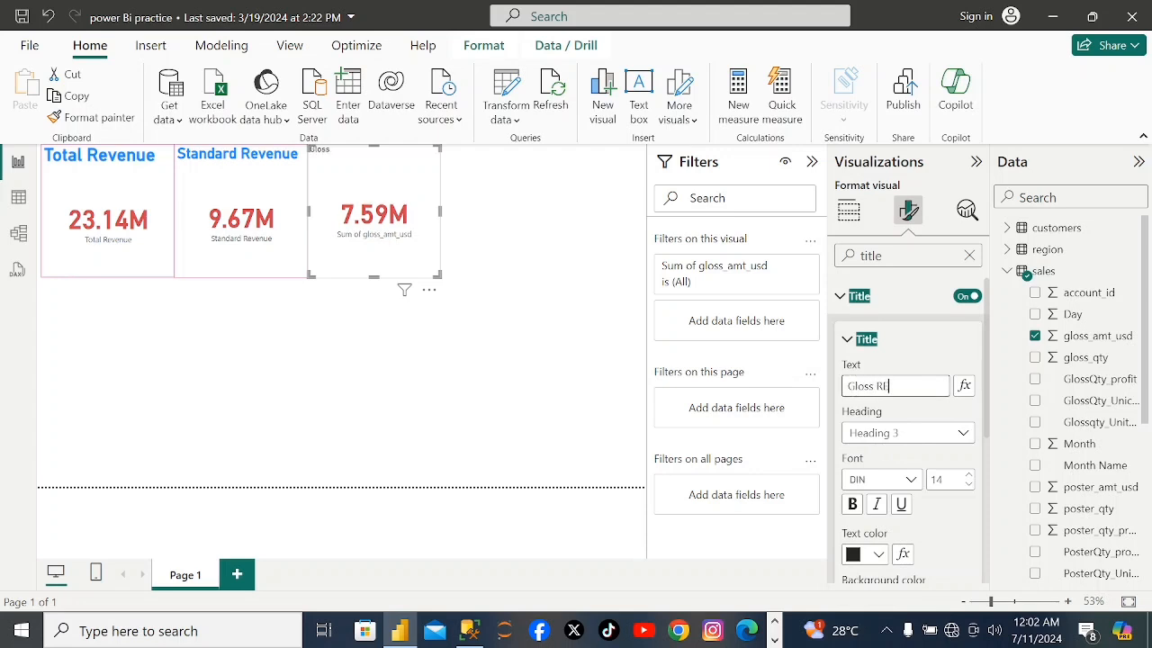
{"action": "type", "text": "EVENUE"}
{"action": "key", "text": "BackSpace"}
{"action": "key", "text": "BackSpace"}
{"action": "key", "text": "BackSpace"}
{"action": "key", "text": "BackSpace"}
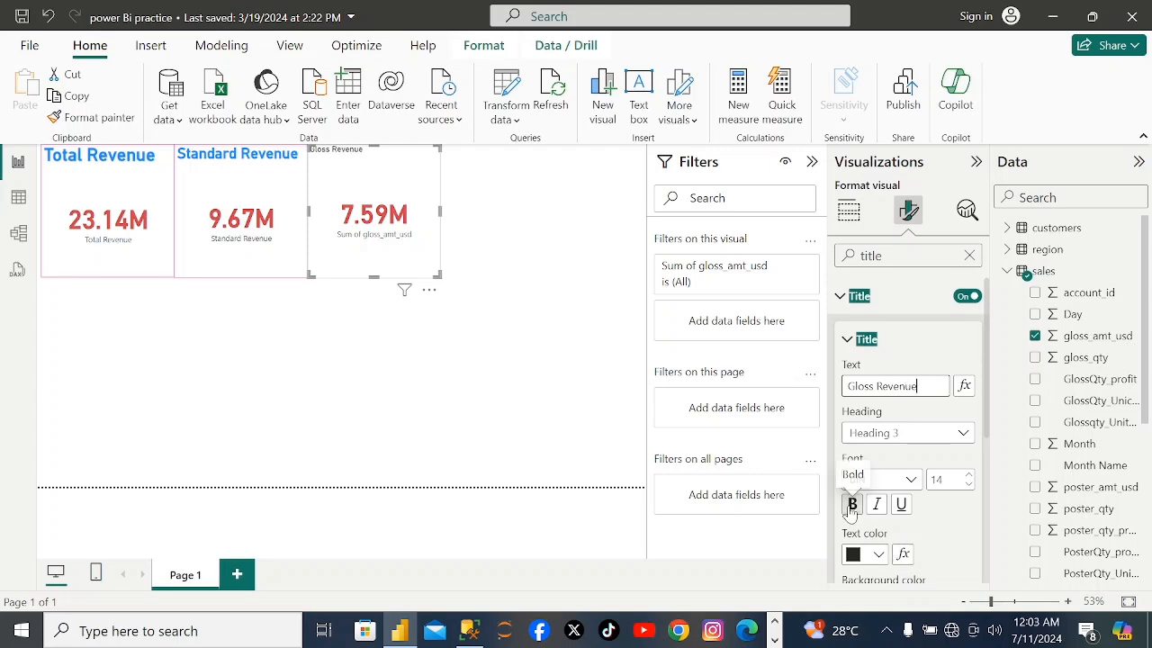
Format the Gloss Revenue card's title in bold with blue #118DFF at font size 25.
{"action": "left_click", "coordinate": [851, 507]}
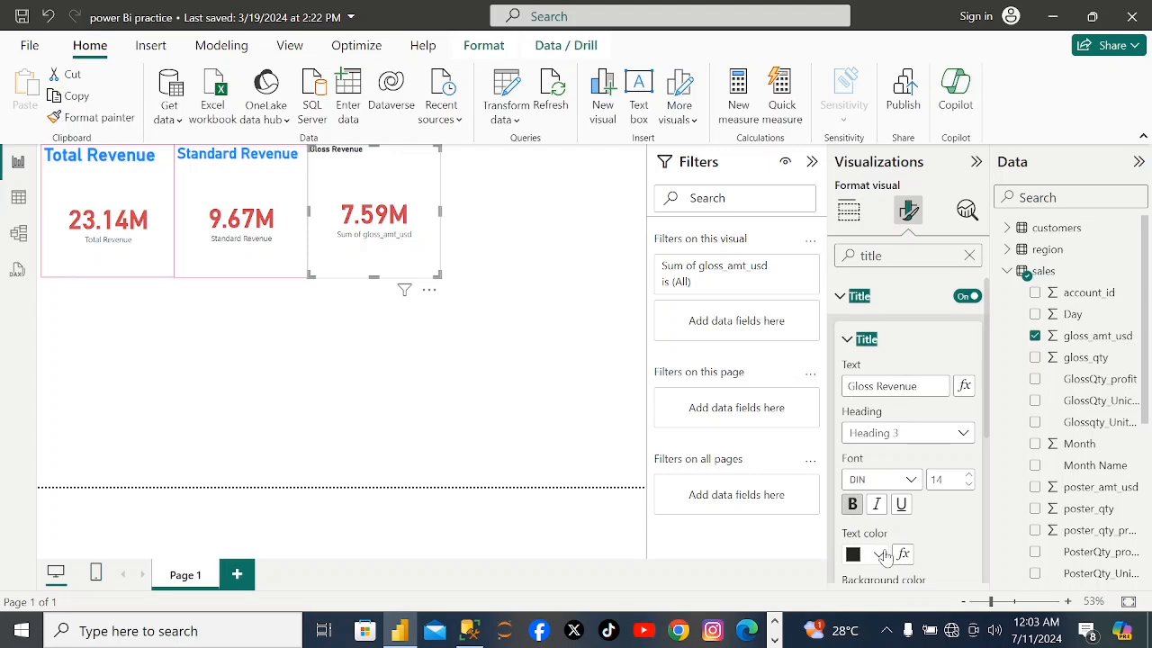
{"action": "left_click", "coordinate": [885, 556]}
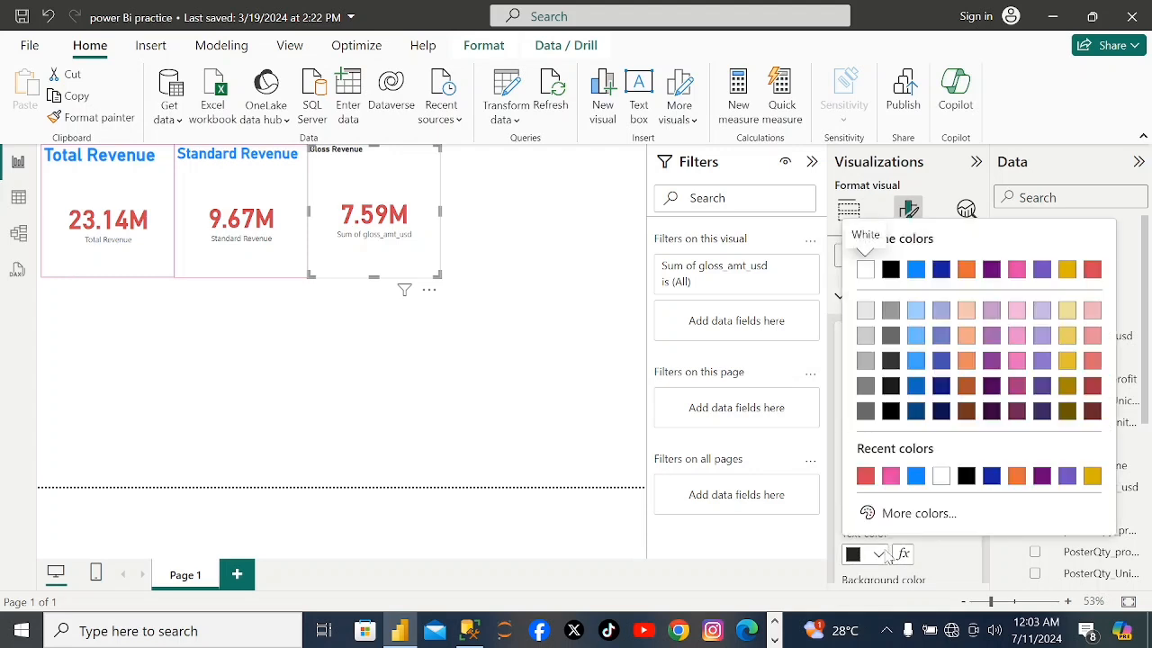
{"action": "left_click", "coordinate": [914, 476]}
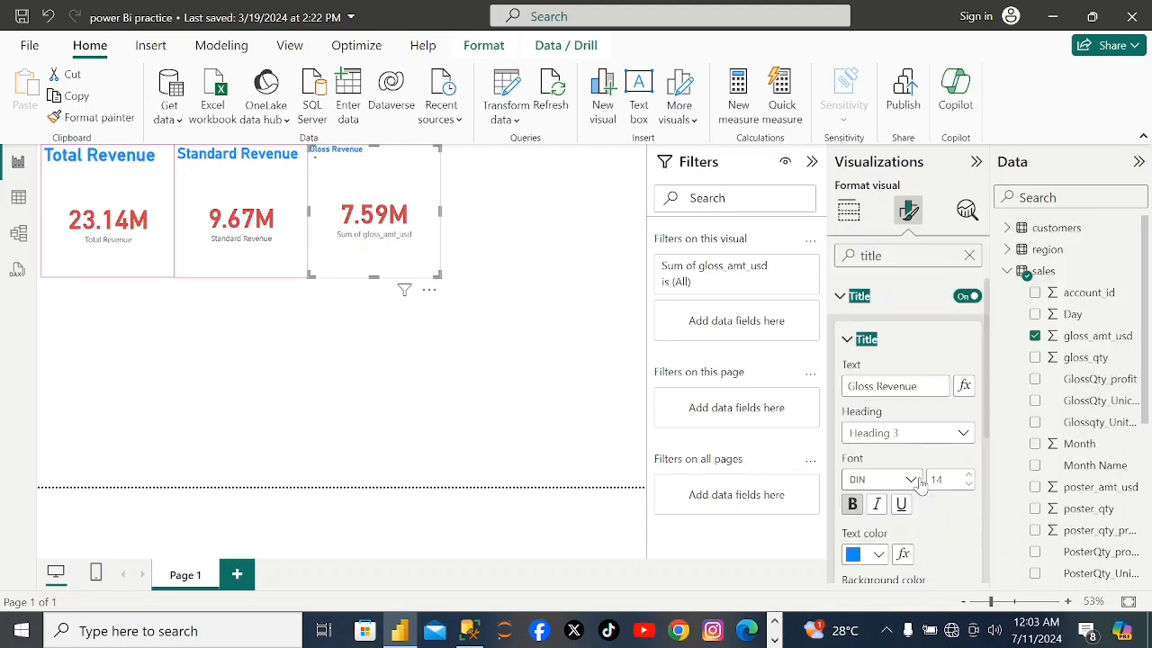
{"action": "left_click", "coordinate": [966, 483]}
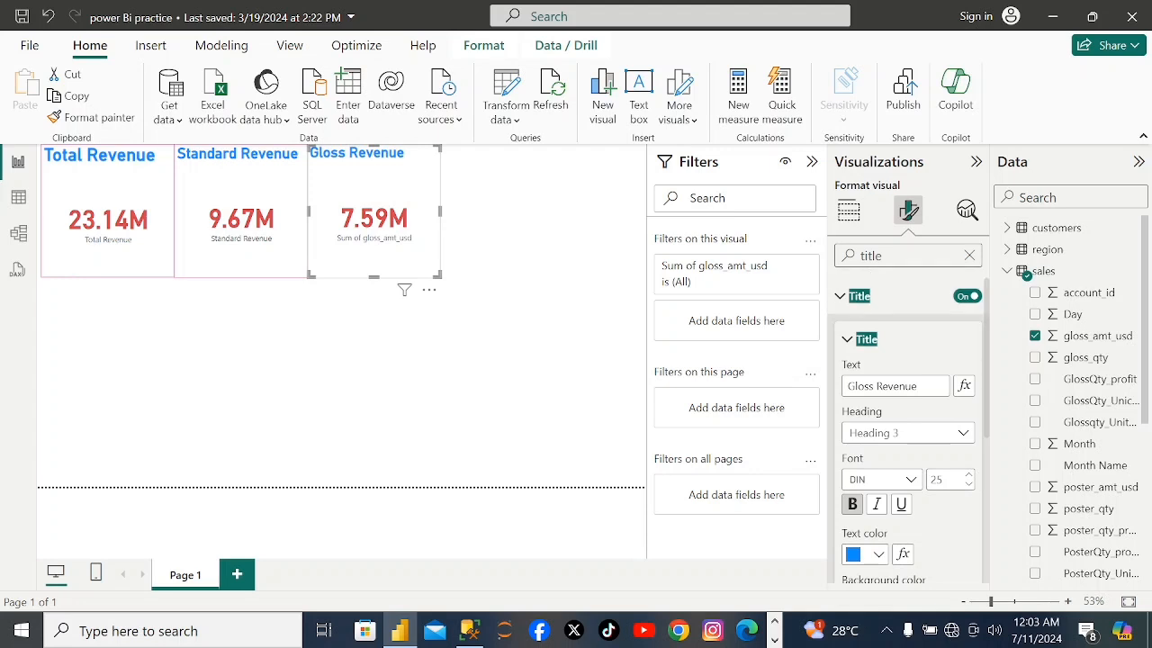
Rename the card's gloss_amt_usd field to "Gloss Revenue" for this visual.
{"action": "left_click", "coordinate": [849, 210]}
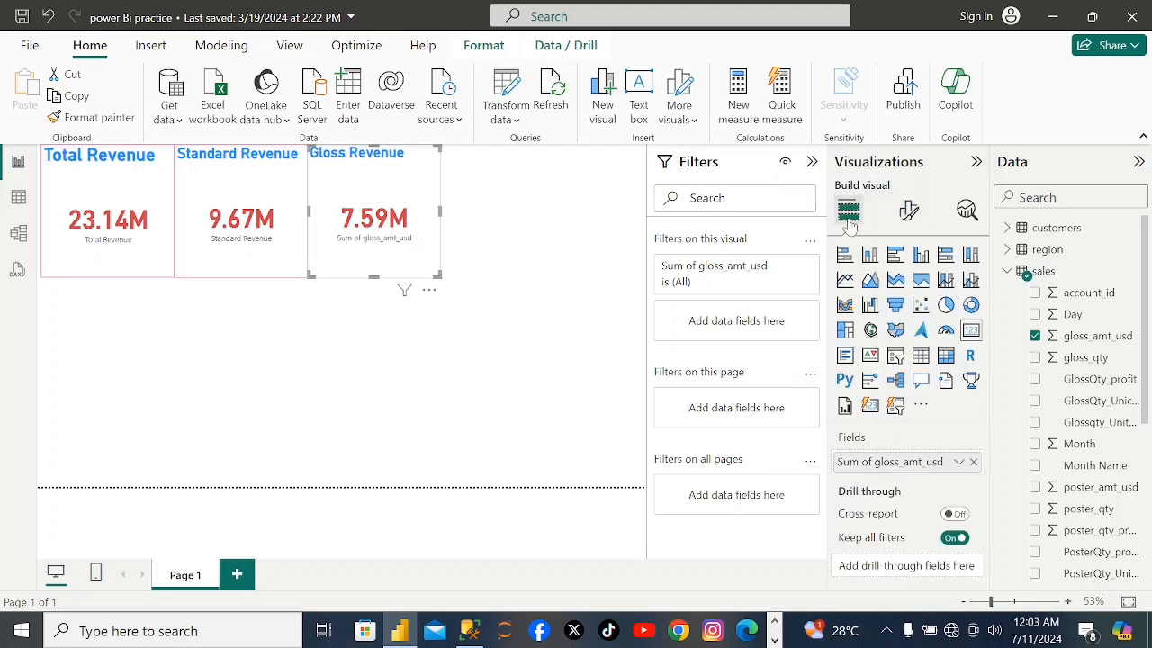
{"action": "left_click", "coordinate": [973, 463]}
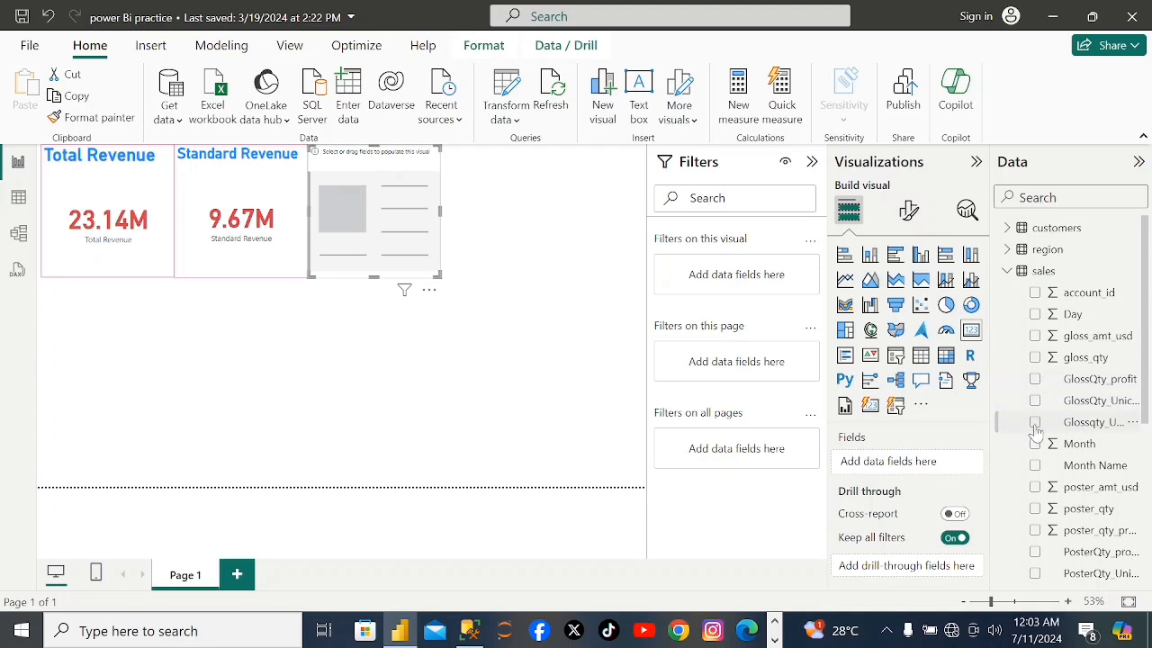
{"action": "left_click", "coordinate": [1036, 335]}
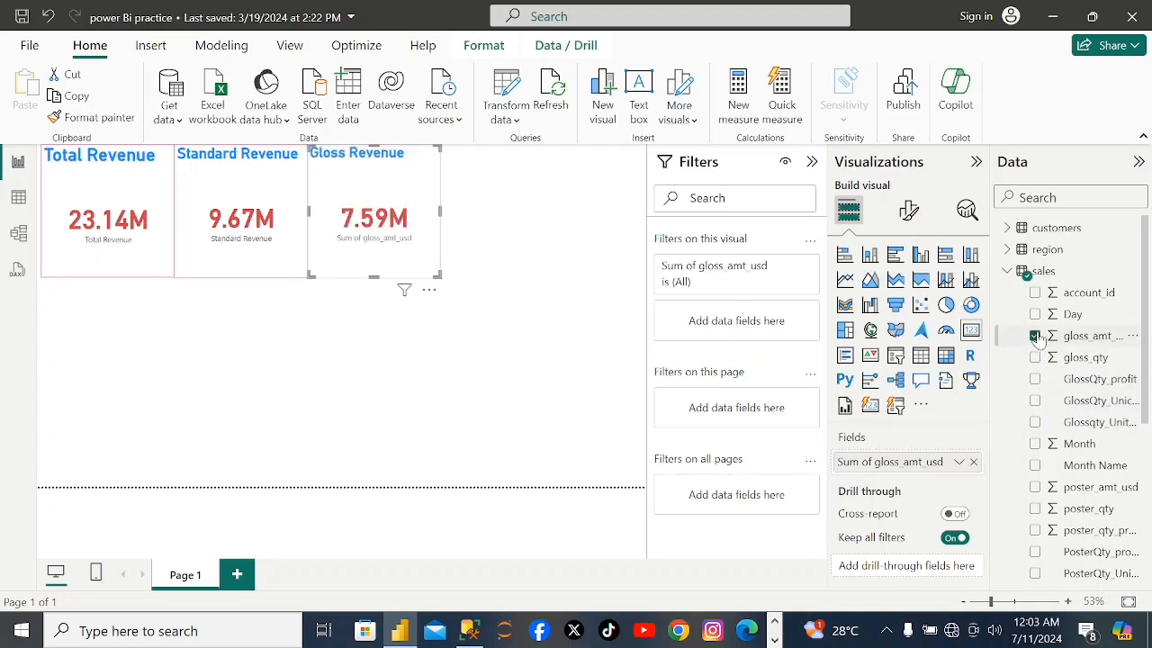
{"action": "double_click", "coordinate": [936, 463]}
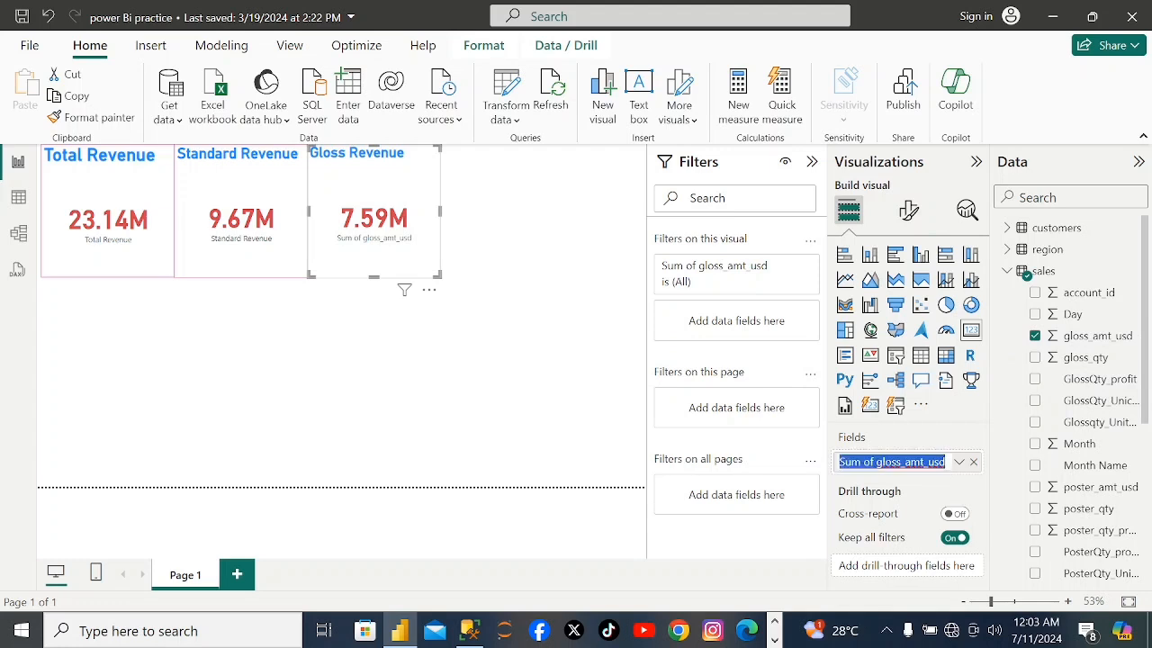
{"action": "key", "text": "BackSpace"}
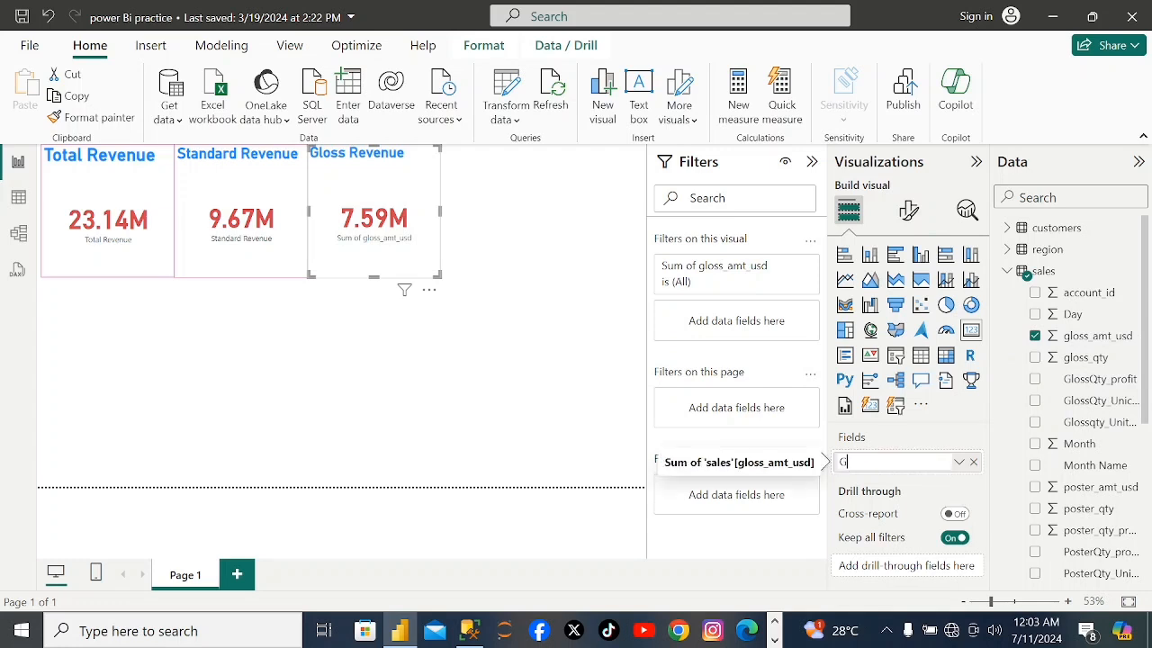
{"action": "type", "text": "Gloss"}
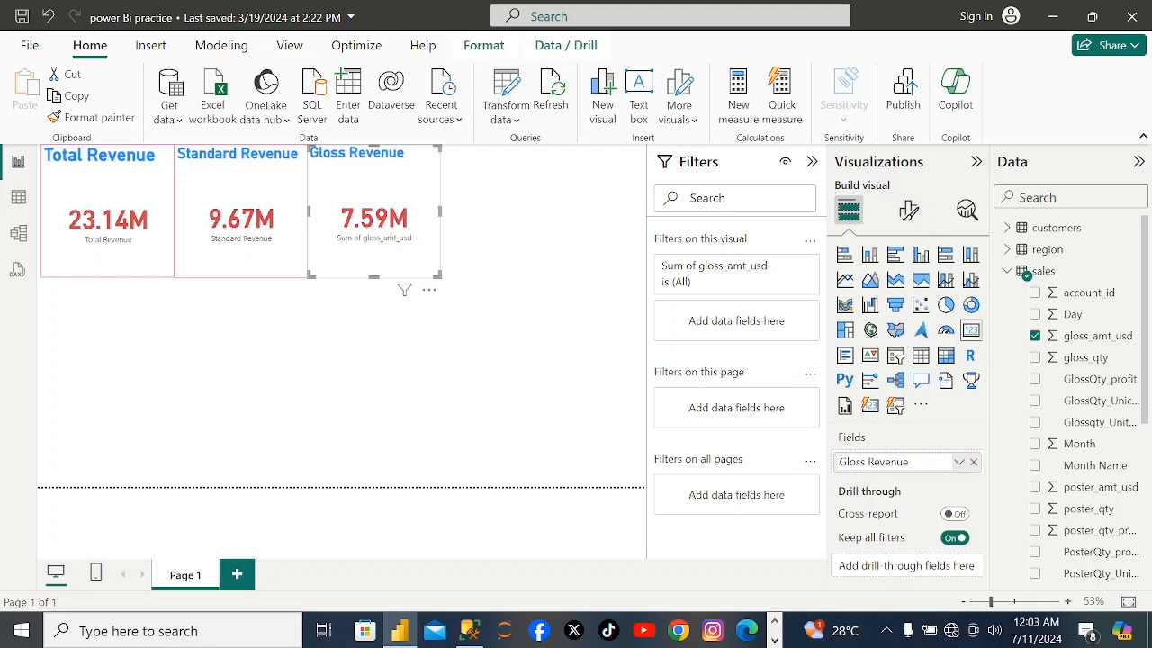
{"action": "type", "text": "Revenue"}
{"action": "key", "text": "Return"}
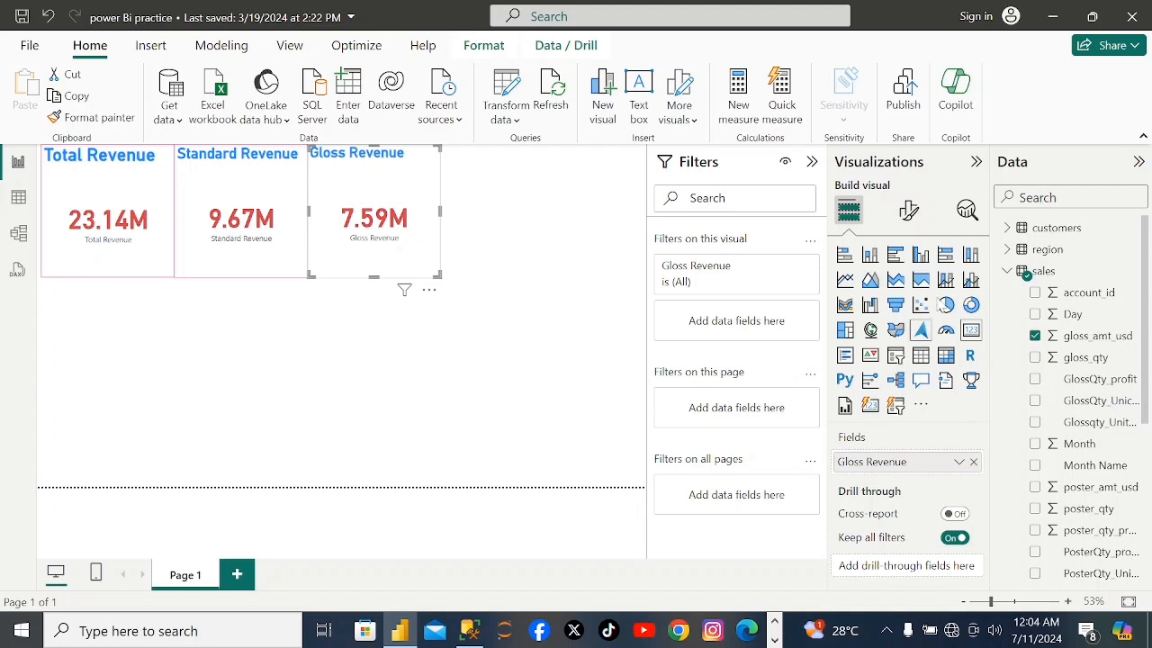
Turn on the visual border of the Gloss Revenue card and color it pink #E044A7.
{"action": "left_click", "coordinate": [909, 210]}
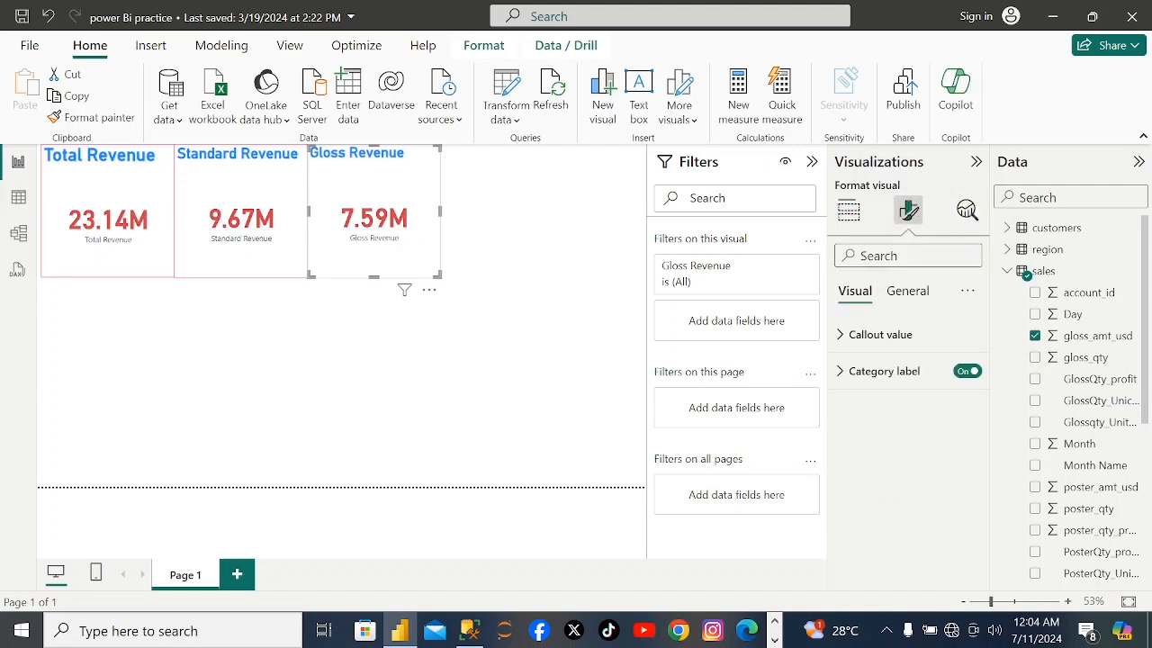
{"action": "type", "text": "border"}
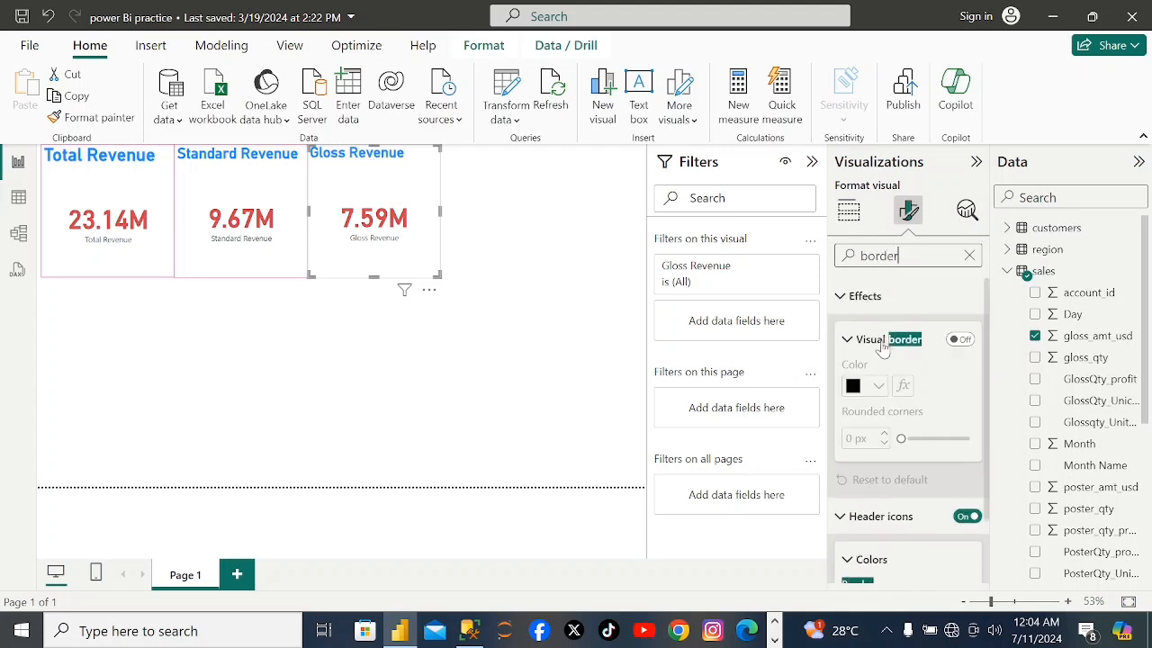
{"action": "left_click", "coordinate": [959, 340]}
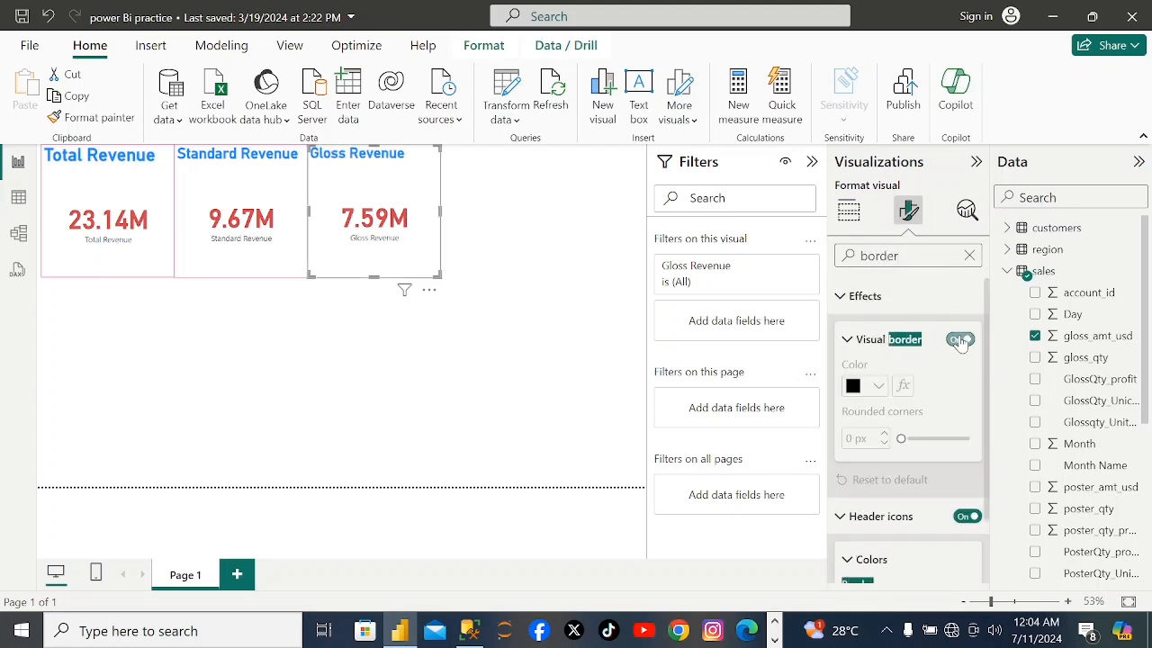
{"action": "left_click", "coordinate": [879, 387]}
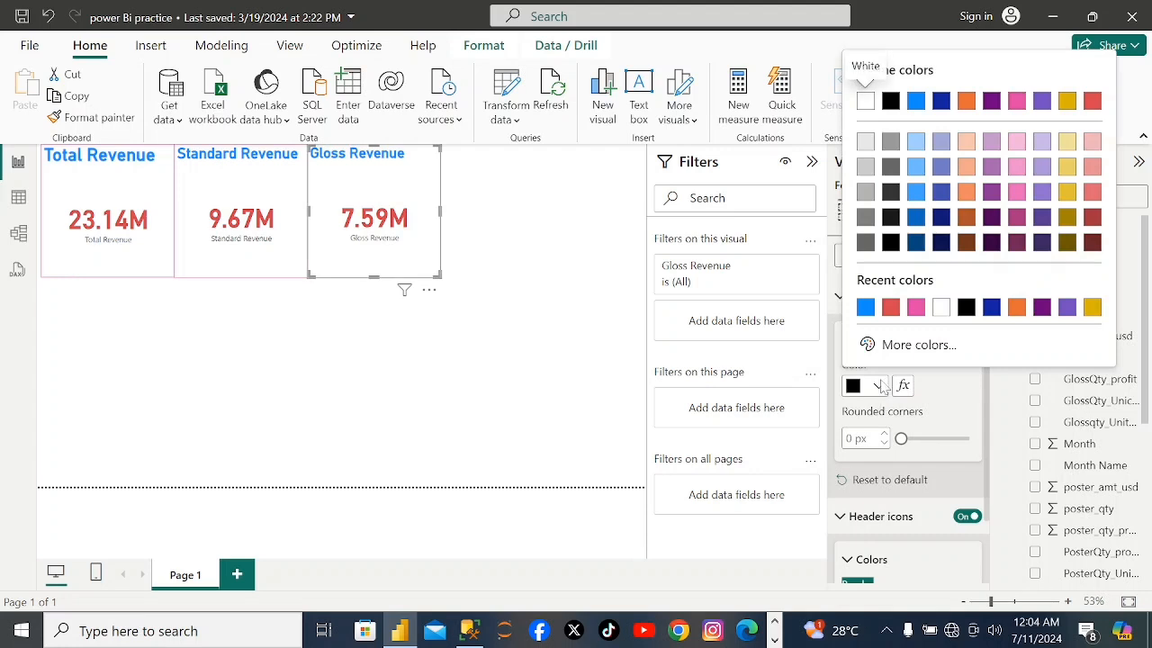
{"action": "left_click", "coordinate": [916, 307]}
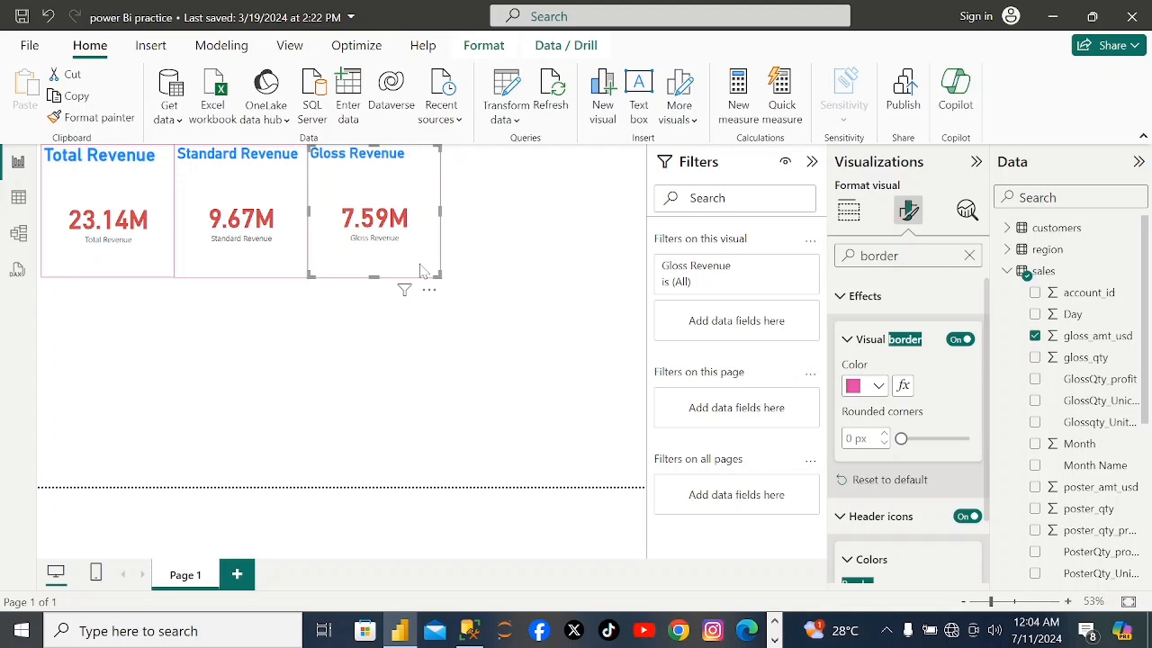
{"action": "left_click", "coordinate": [469, 275]}
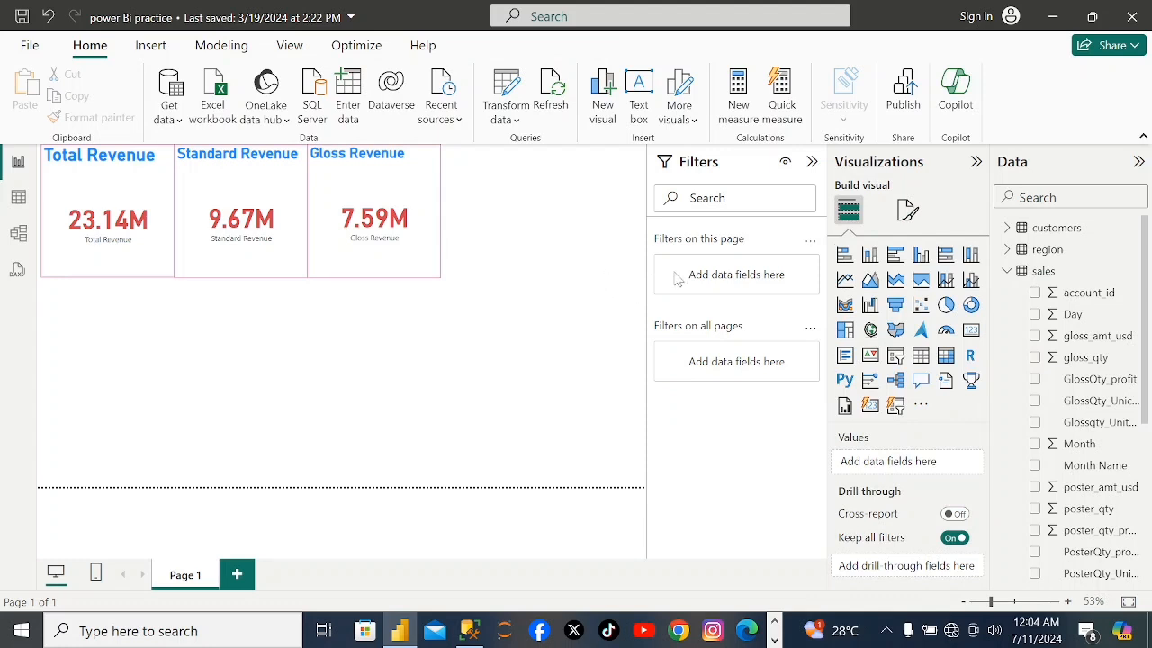
Add a fourth card visual showing poster_amt_usd from the sales table.
{"action": "left_click", "coordinate": [970, 330]}
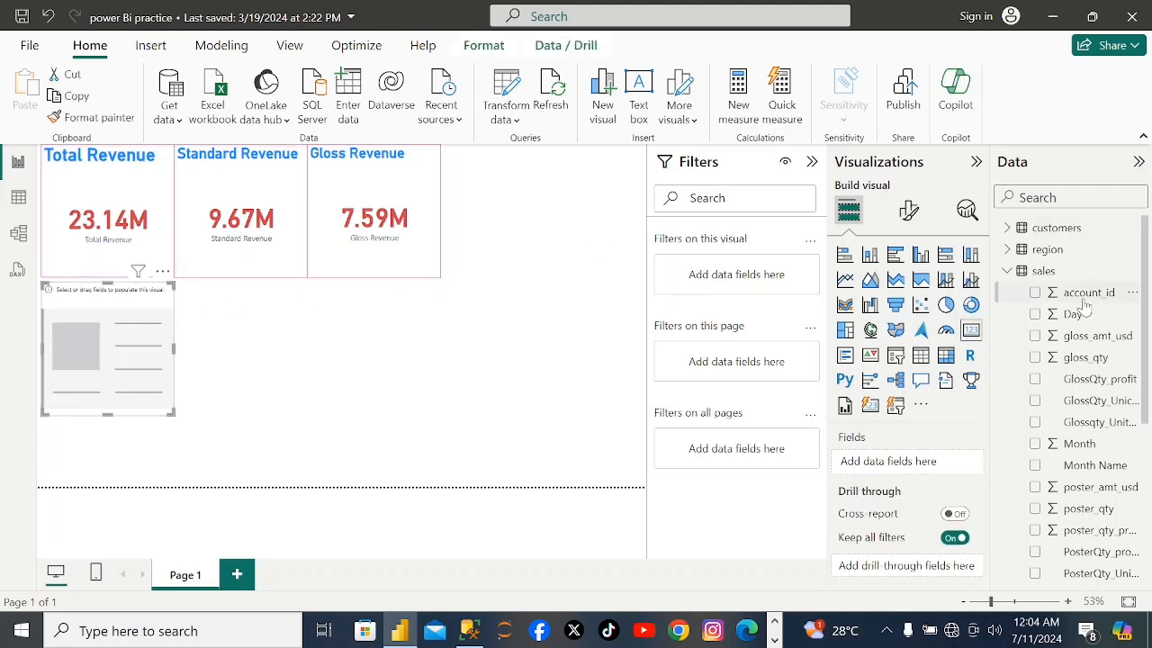
{"action": "scroll", "coordinate": [1145, 305], "scroll_direction": "down", "scroll_amount": 1}
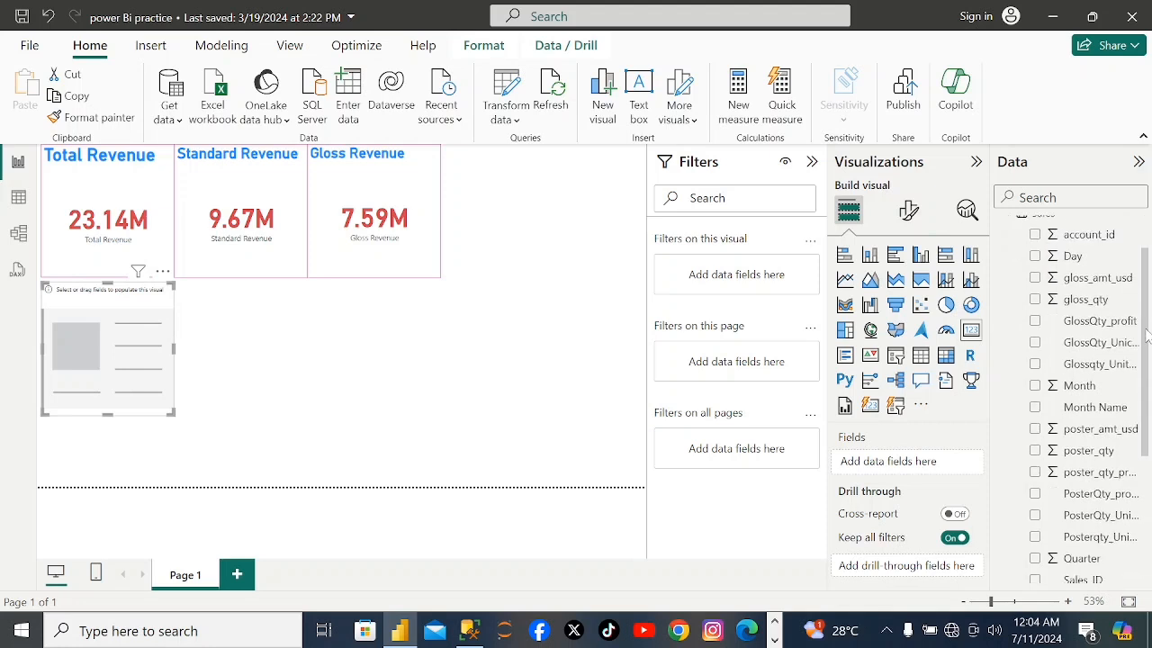
{"action": "left_click", "coordinate": [1034, 429]}
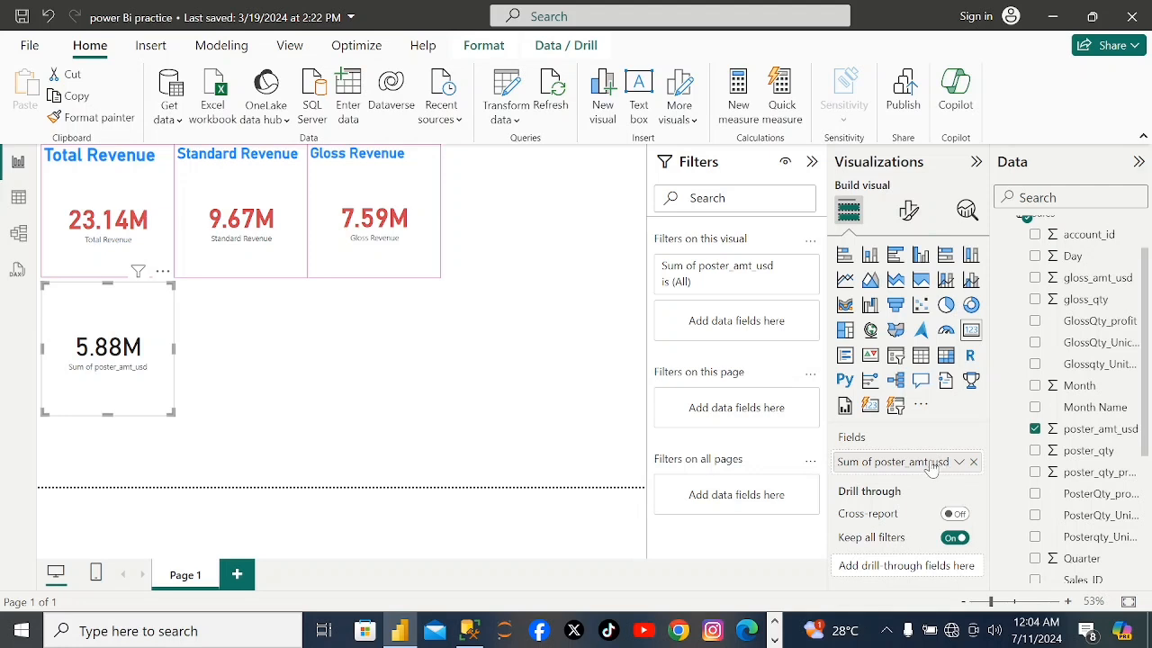
Rename the new card's poster_amt_usd field to "Poster Revenue" for this visual.
{"action": "key", "text": "BackSpace"}
{"action": "key", "text": "BackSpace"}
{"action": "key", "text": "BackSpace"}
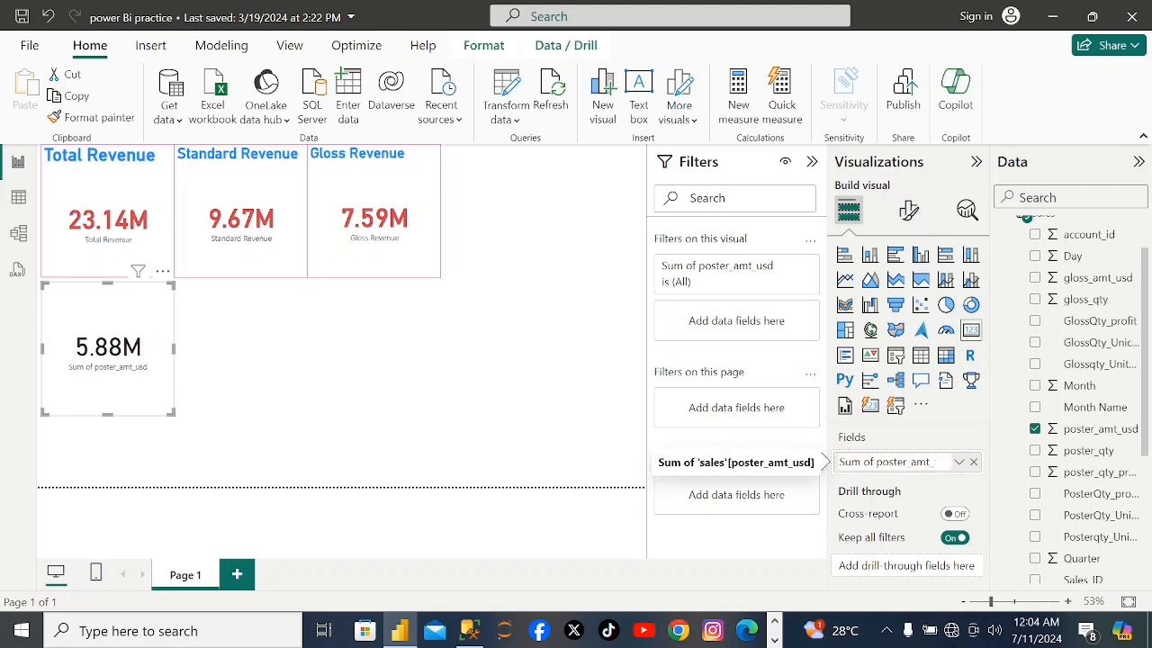
{"action": "key", "text": "BackSpace"}
{"action": "key", "text": "BackSpace"}
{"action": "key", "text": "BackSpace"}
{"action": "key", "text": "BackSpace"}
{"action": "key", "text": "BackSpace"}
{"action": "key", "text": "BackSpace"}
{"action": "key", "text": "BackSpace"}
{"action": "key", "text": "BackSpace"}
{"action": "key", "text": "BackSpace"}
{"action": "key", "text": "BackSpace"}
{"action": "key", "text": "BackSpace"}
{"action": "key", "text": "BackSpace"}
{"action": "type", "text": "Poster Rev"}
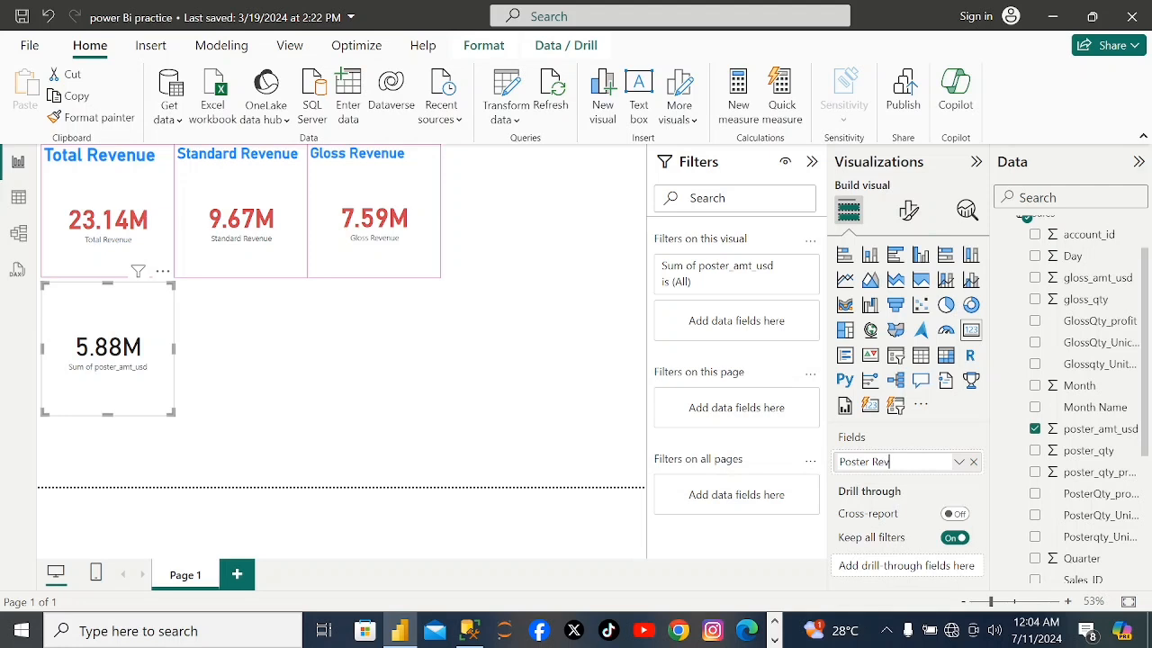
{"action": "type", "text": "enue"}
{"action": "key", "text": "Return"}
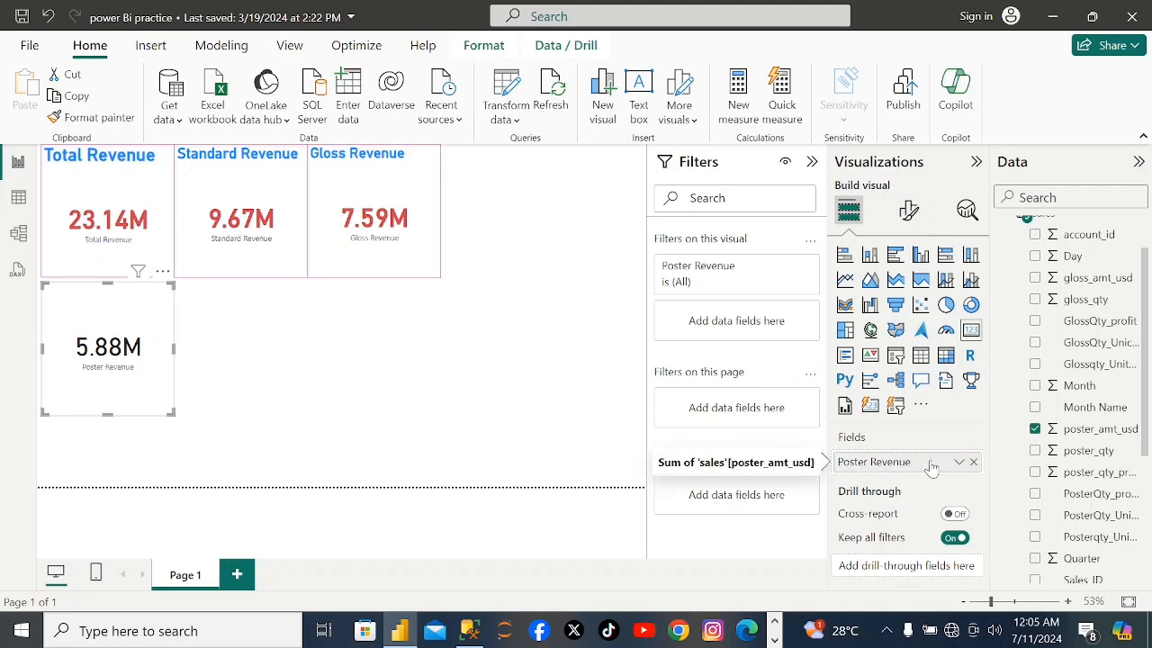
Format the Poster Revenue card's callout value in bold with the same red as the other cards' values.
{"action": "left_click", "coordinate": [908, 210]}
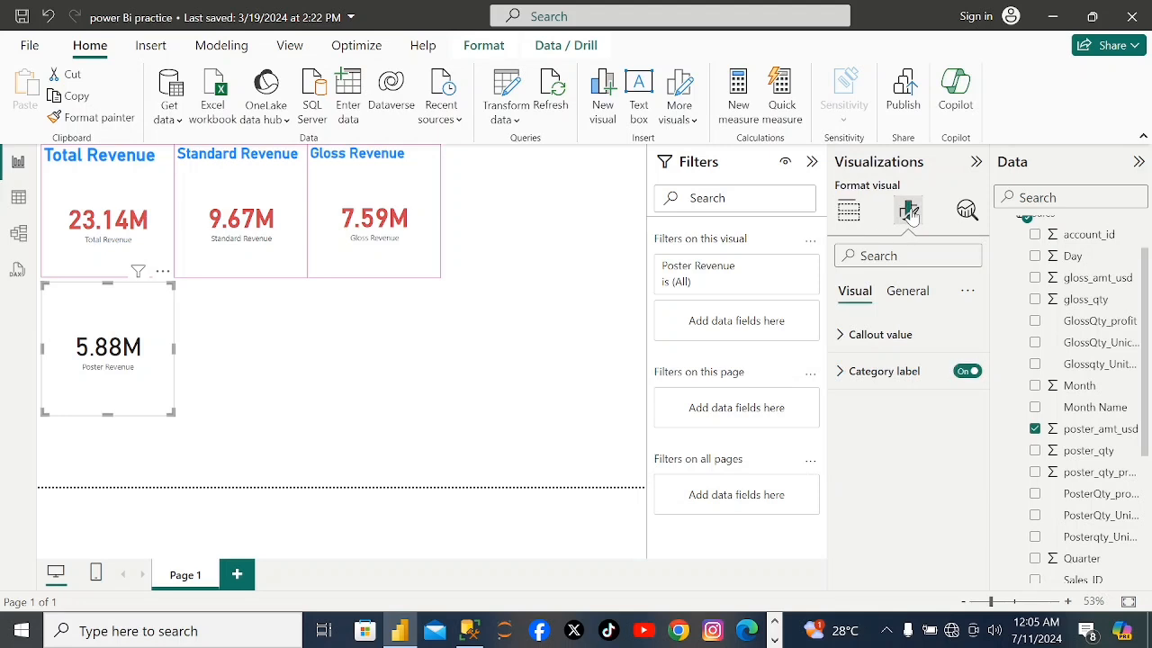
{"action": "left_click", "coordinate": [895, 337]}
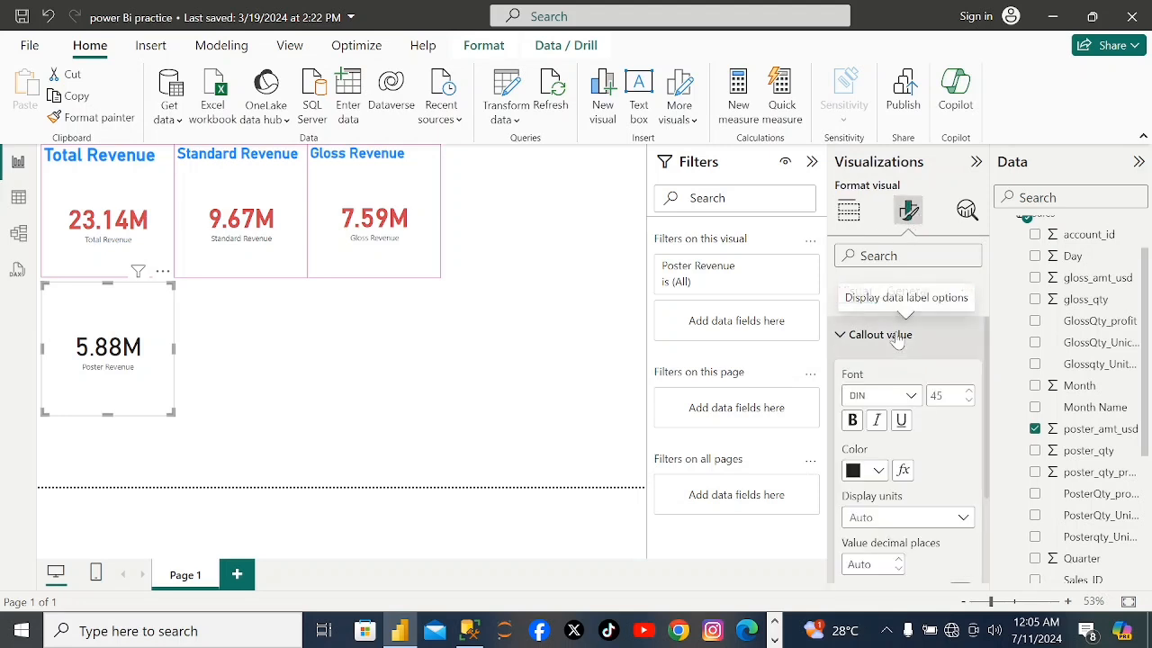
{"action": "left_click", "coordinate": [861, 423]}
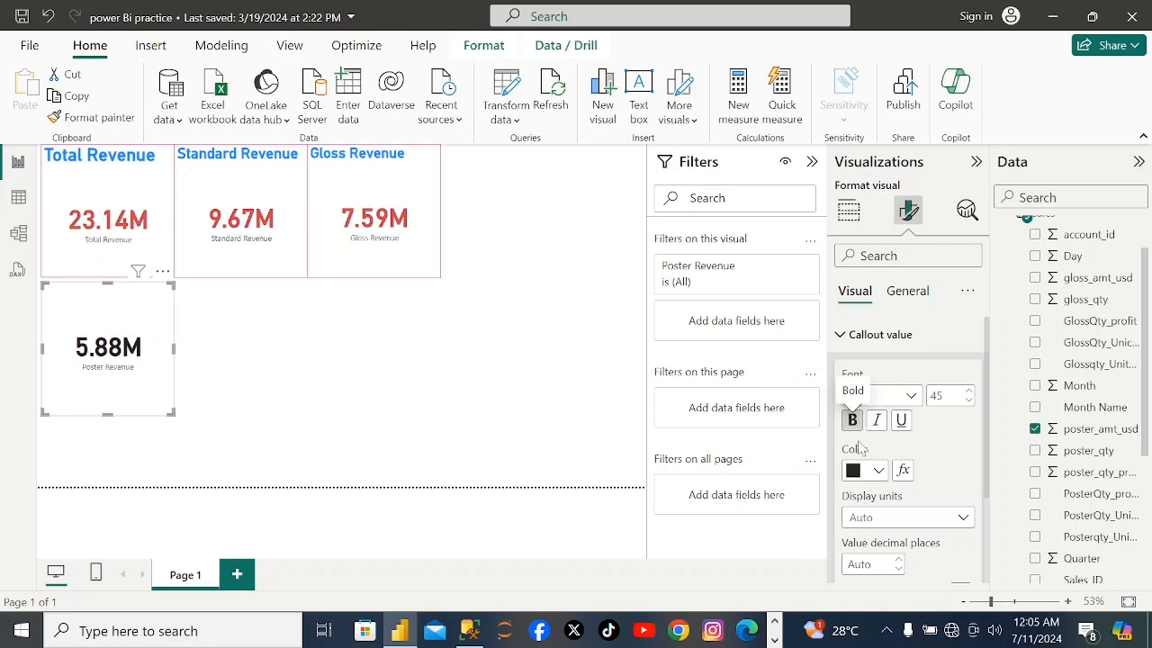
{"action": "left_click", "coordinate": [879, 472]}
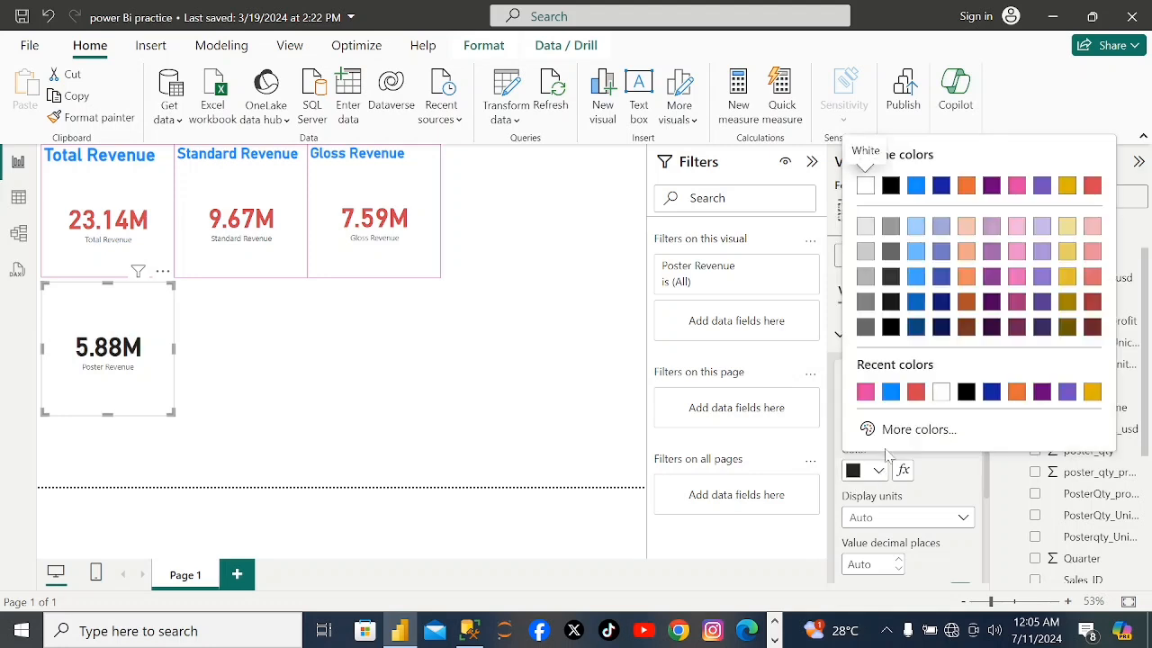
{"action": "left_click", "coordinate": [915, 393]}
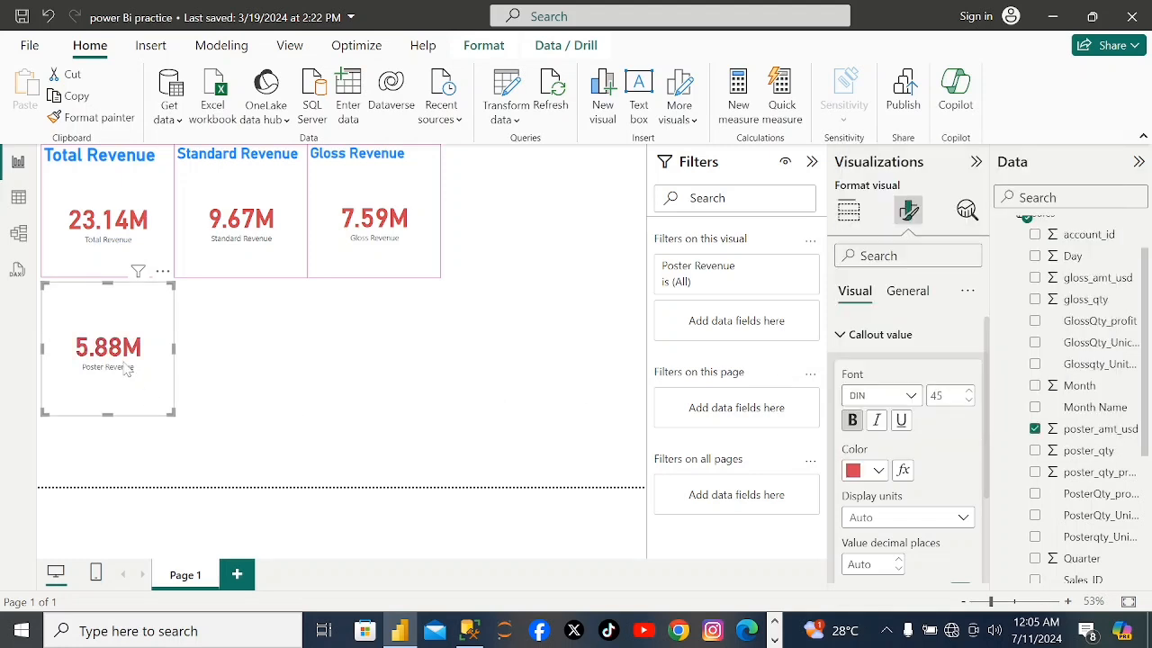
Move the Poster Revenue card into the top row beside the Gloss Revenue card and turn on its title.
{"action": "left_click_drag", "start_coordinate": [127, 369], "coordinate": [550, 231]}
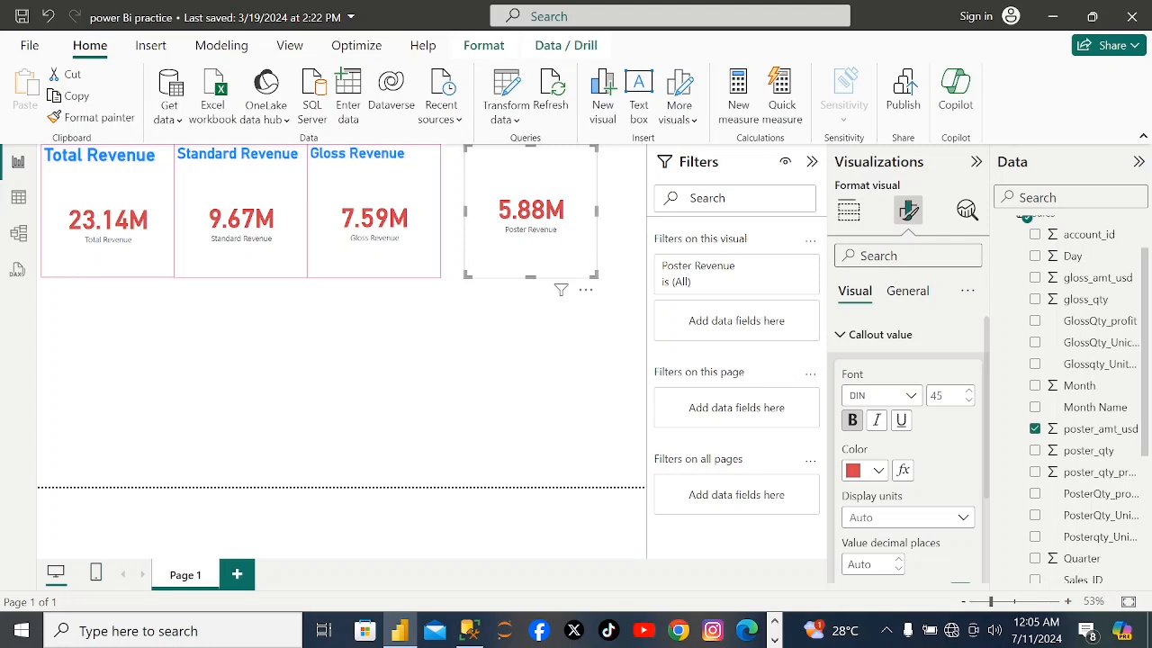
{"action": "type", "text": "titlr"}
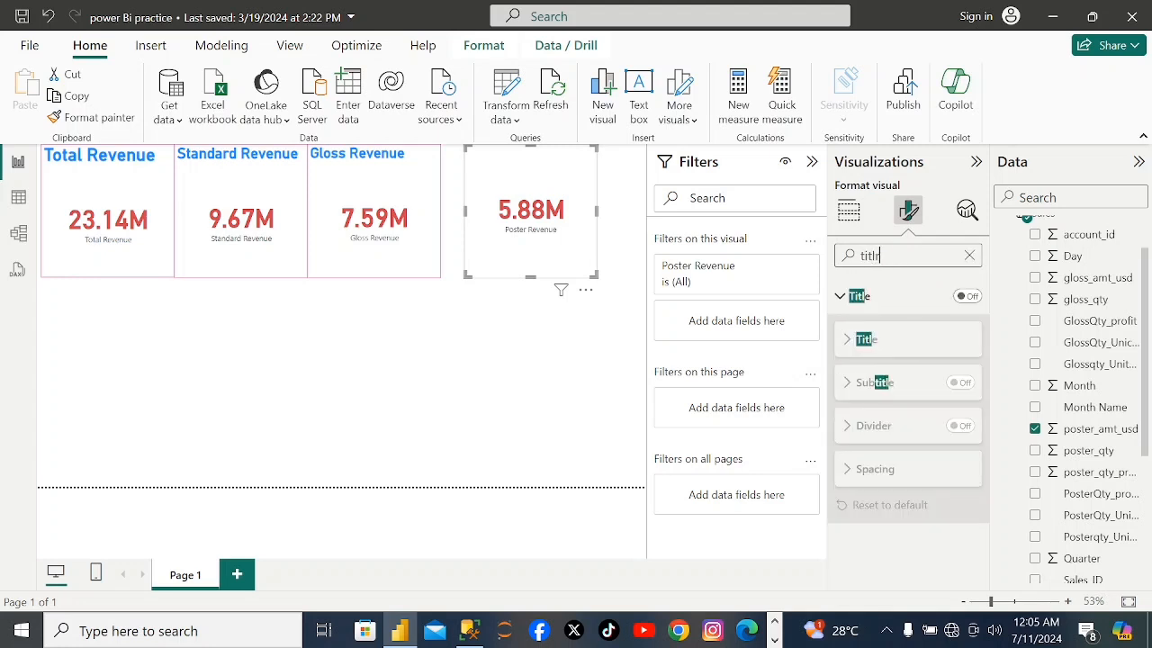
{"action": "key", "text": "BackSpace"}
{"action": "left_click", "coordinate": [966, 296]}
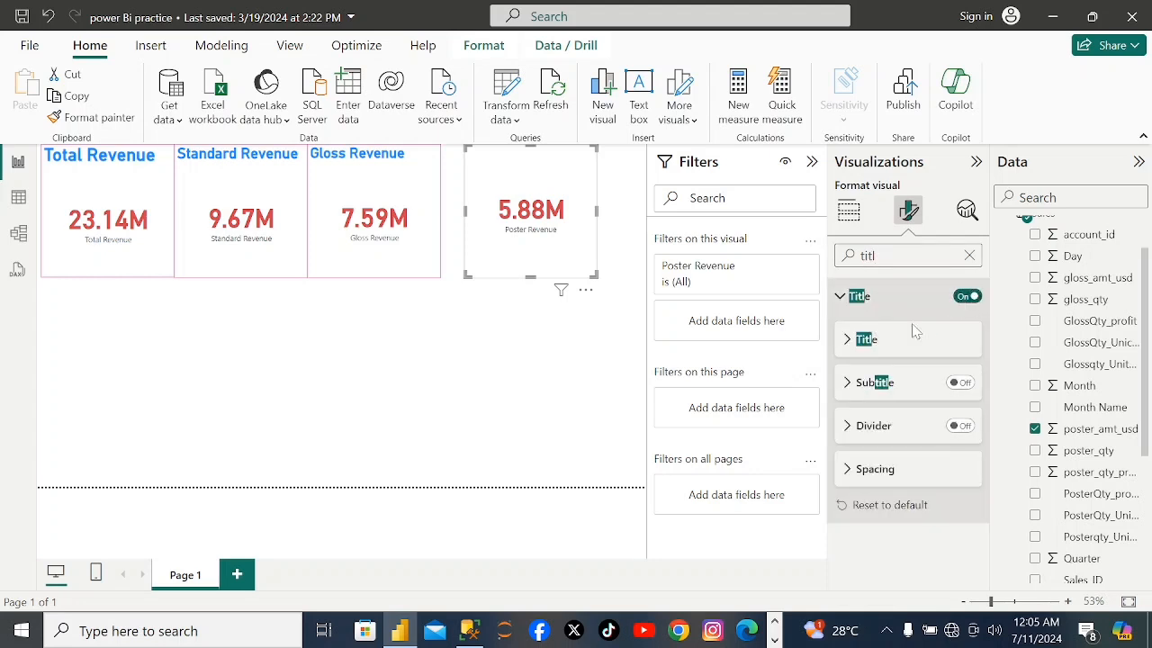
Set the title text of the Poster Revenue card to "Poster Revenue".
{"action": "left_click", "coordinate": [848, 340]}
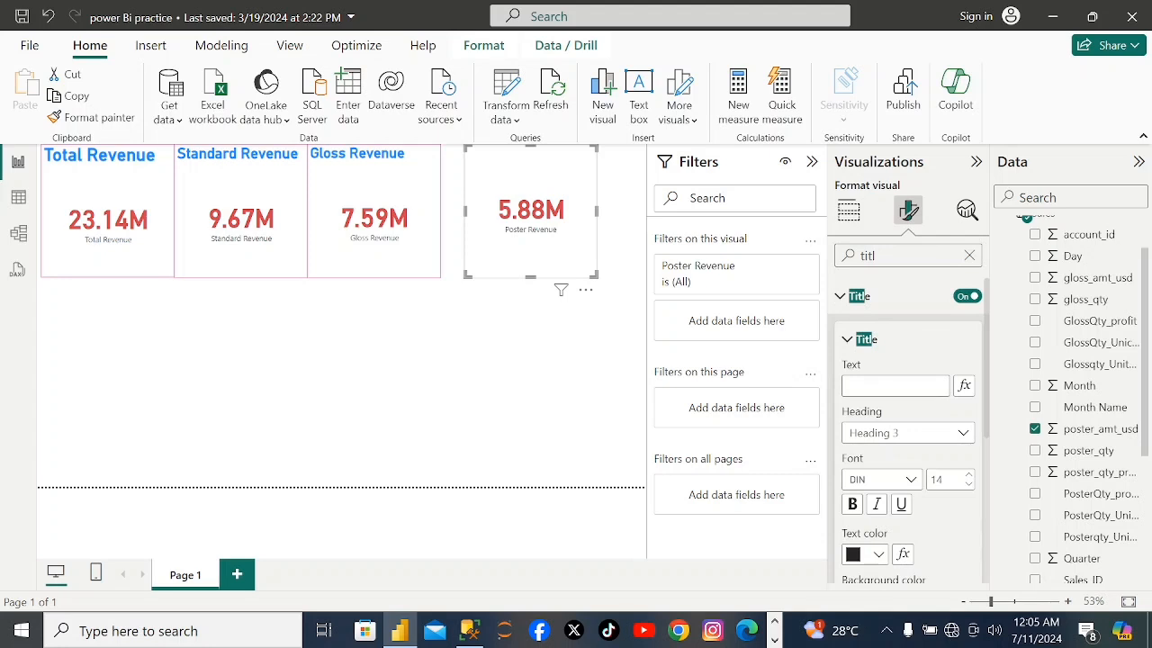
{"action": "left_click", "coordinate": [895, 386]}
{"action": "type", "text": "O"}
{"action": "key", "text": "BackSpace"}
{"action": "type", "text": "p"}
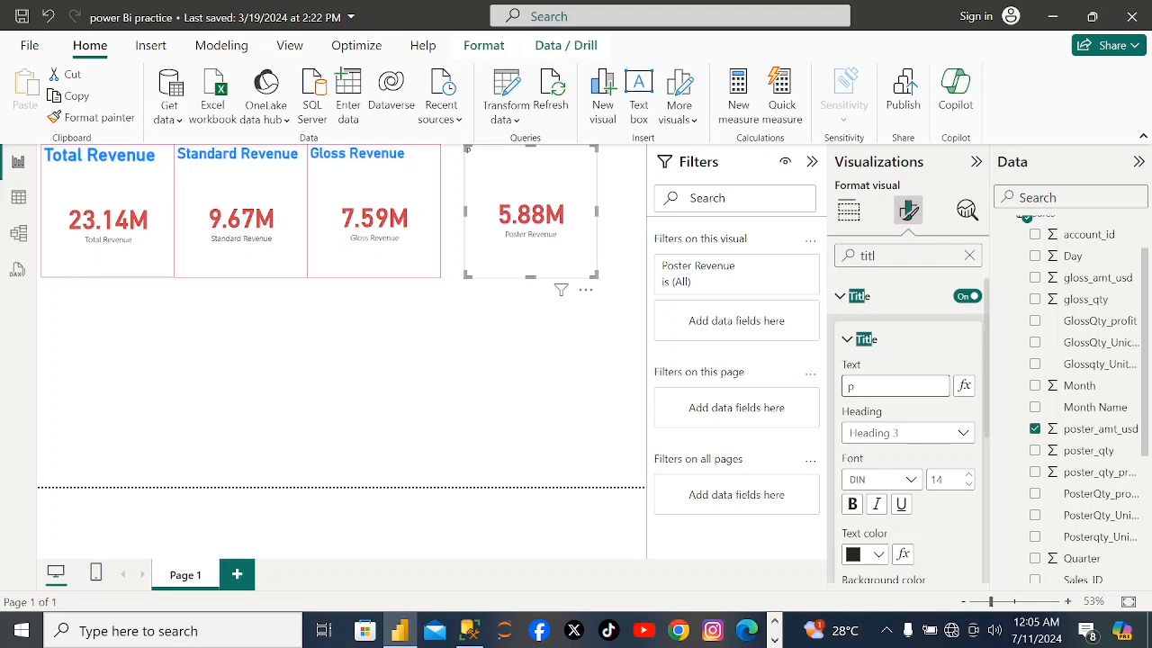
{"action": "type", "text": "Poster Revenue"}
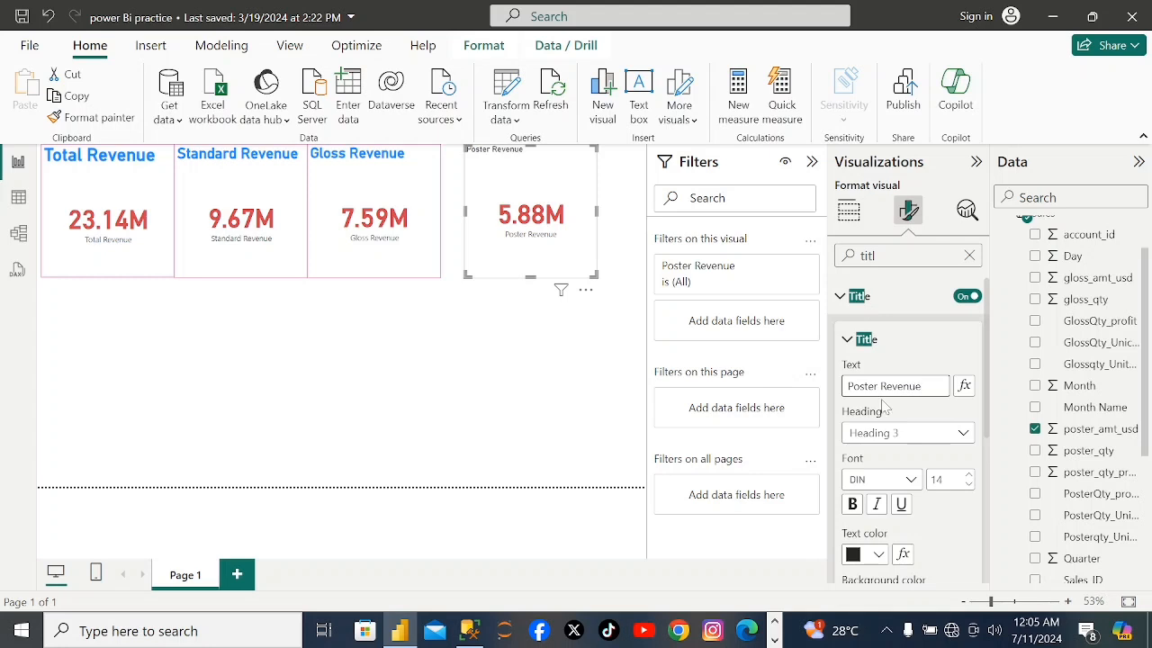
Format the Poster Revenue card's title in bold, size 29, with the same blue as the other cards' titles.
{"action": "left_click", "coordinate": [852, 504]}
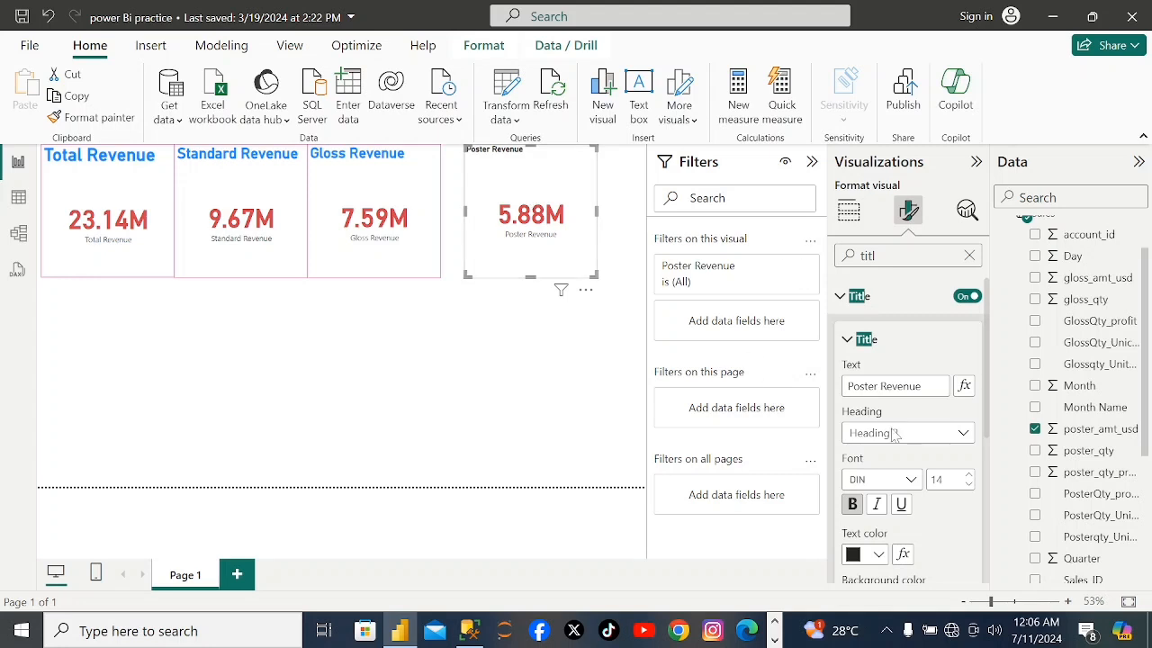
{"action": "left_click", "coordinate": [879, 555]}
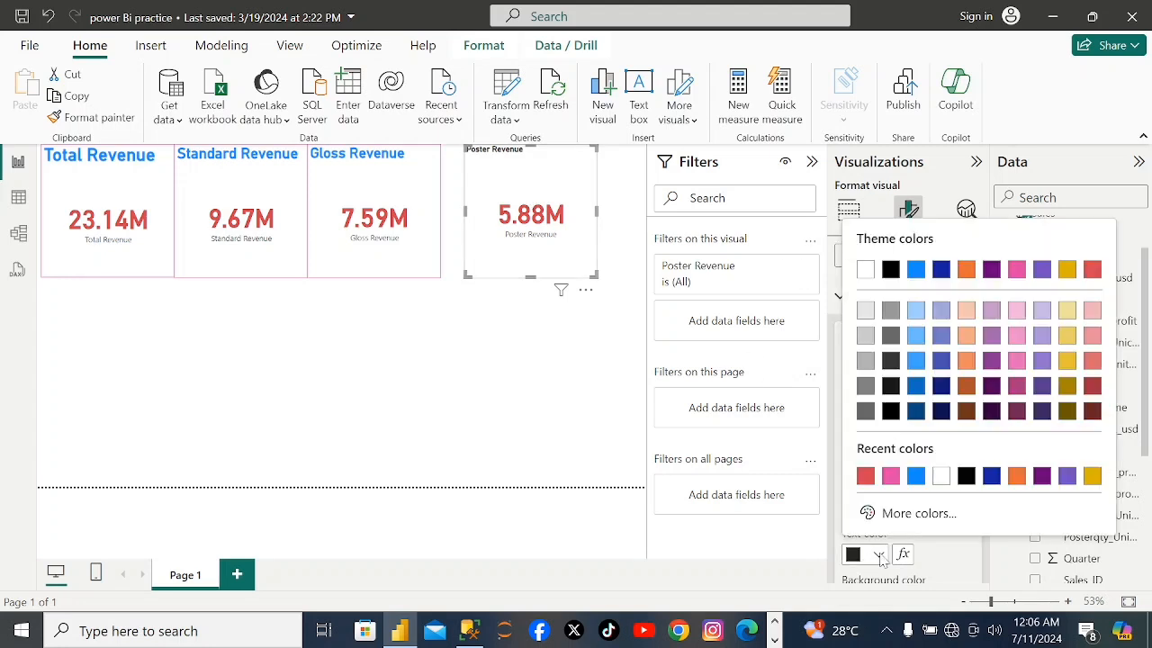
{"action": "left_click", "coordinate": [915, 476]}
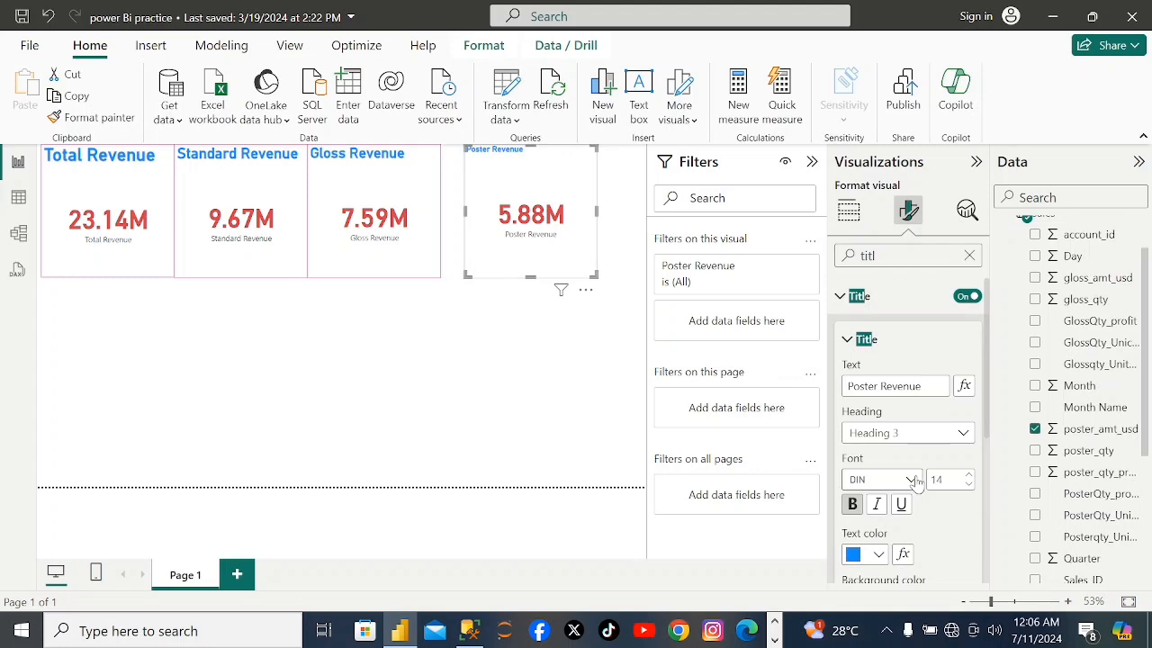
{"action": "left_click", "coordinate": [968, 477]}
{"action": "left_click", "coordinate": [969, 477]}
{"action": "left_click", "coordinate": [969, 477]}
{"action": "left_click", "coordinate": [968, 477]}
{"action": "left_click", "coordinate": [968, 477]}
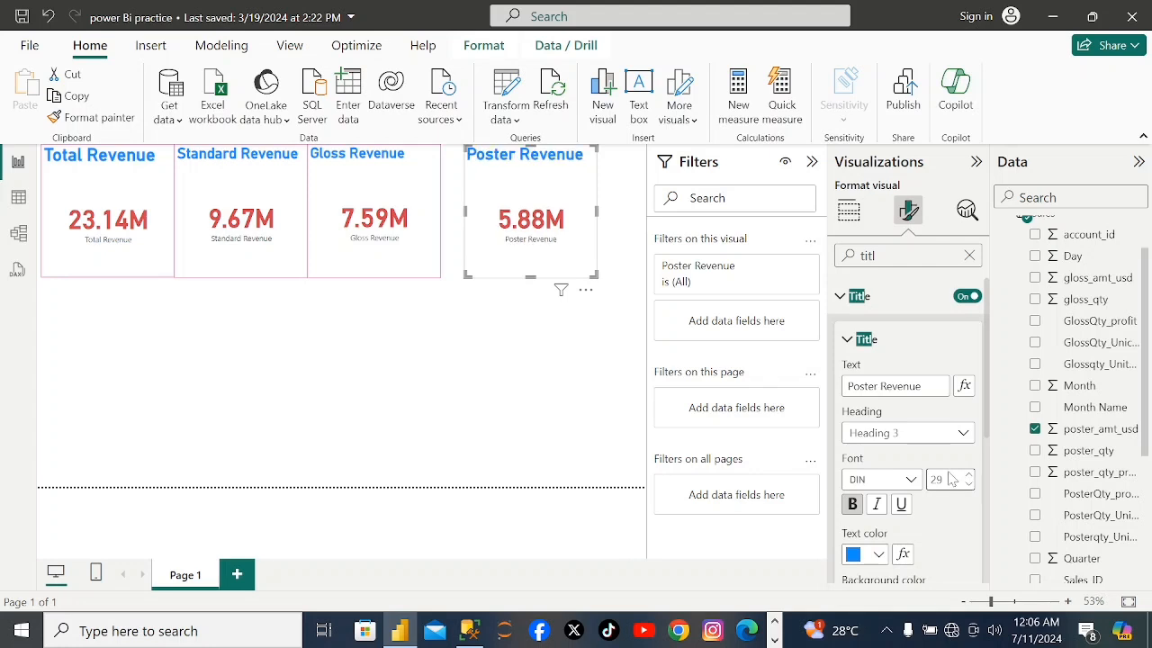
{"action": "left_click", "coordinate": [587, 409]}
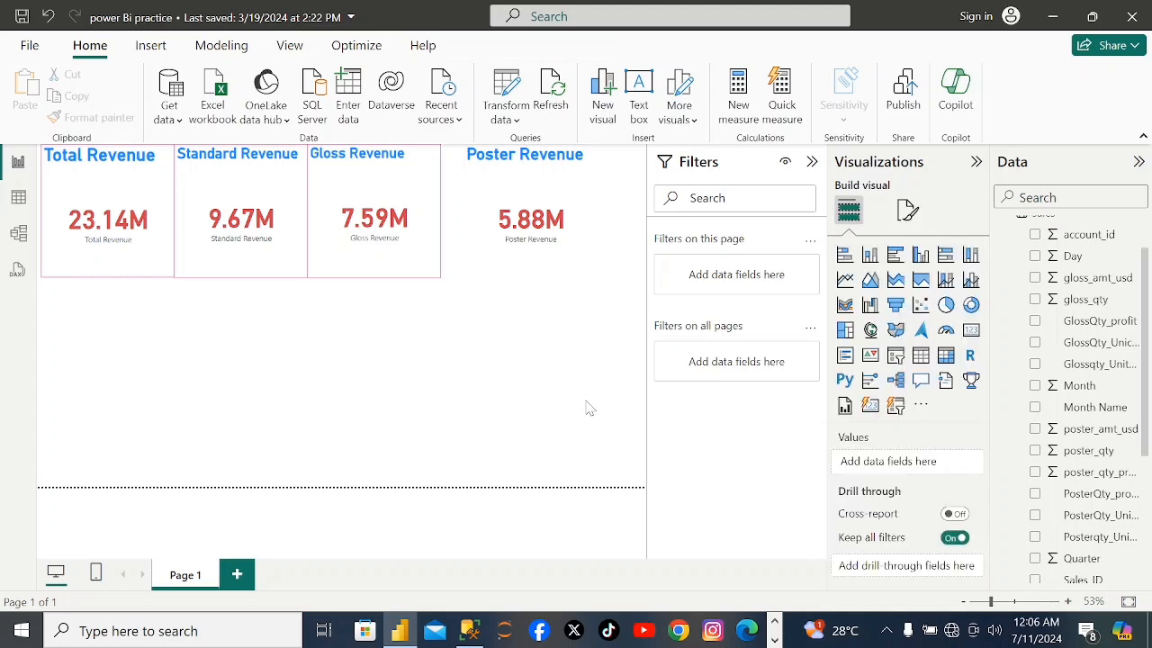
Turn on the visual border of the Poster Revenue card and color it the same pink as the other cards' borders.
{"action": "left_click", "coordinate": [570, 247]}
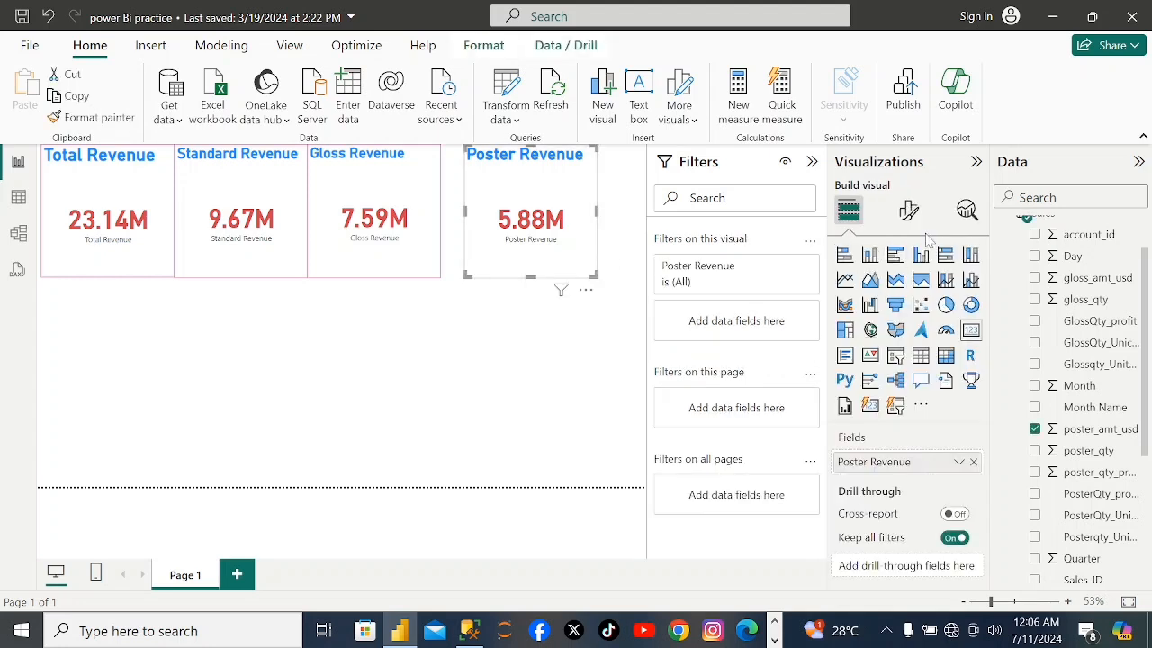
{"action": "left_click", "coordinate": [908, 211]}
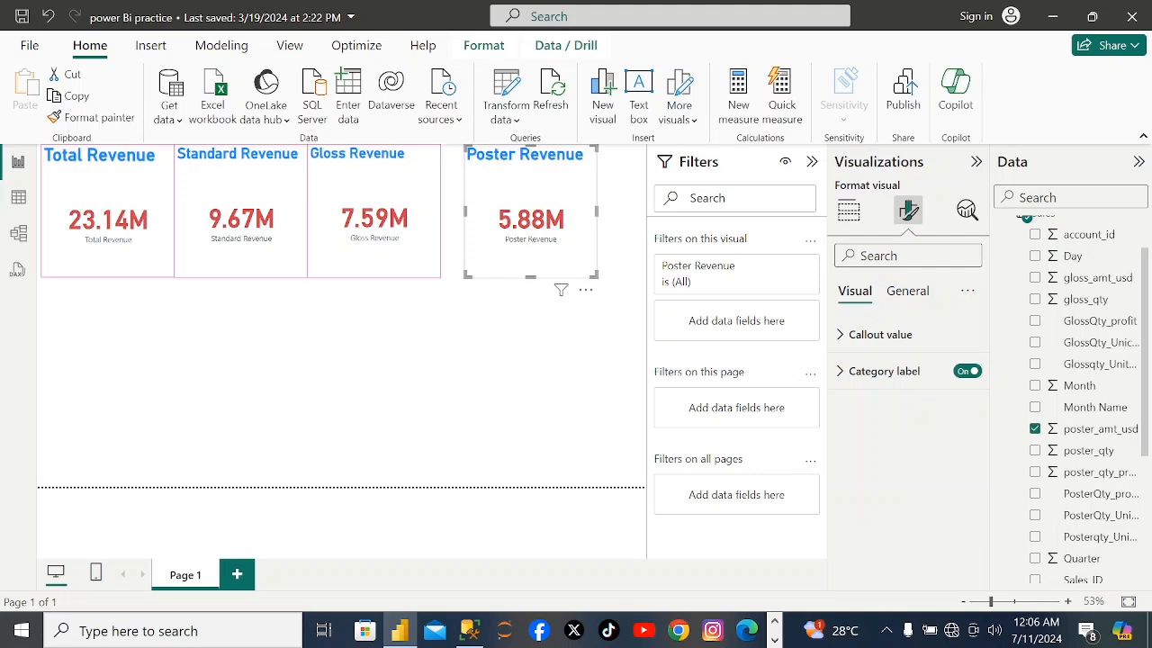
{"action": "type", "text": "bord"}
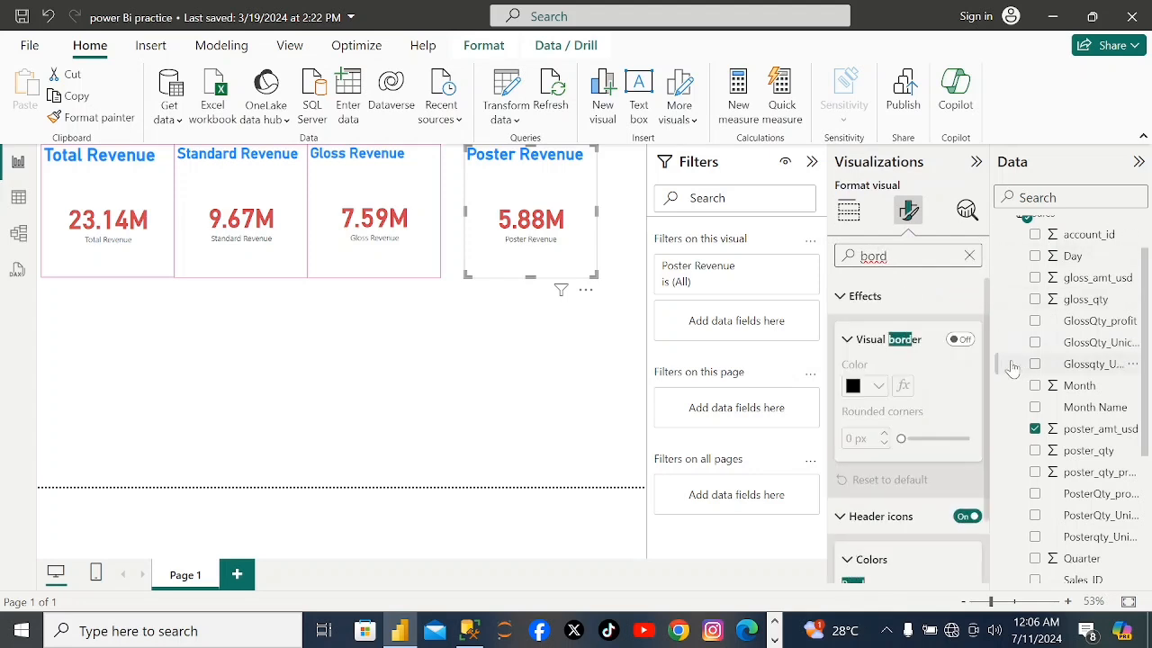
{"action": "left_click", "coordinate": [961, 341]}
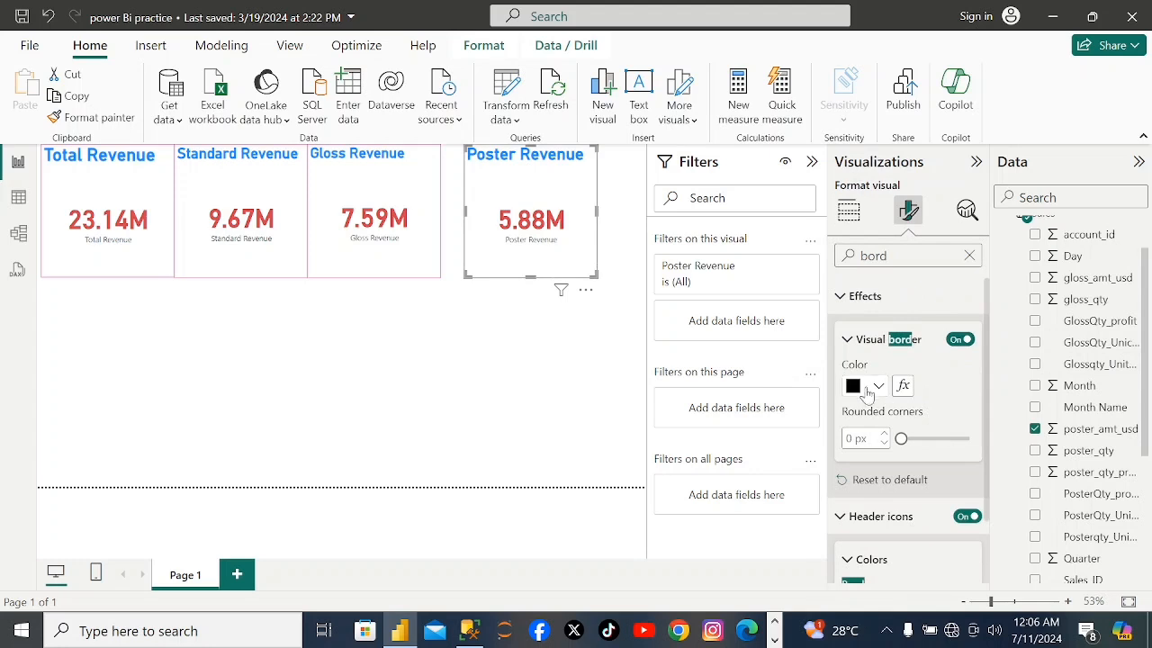
{"action": "left_click", "coordinate": [876, 386]}
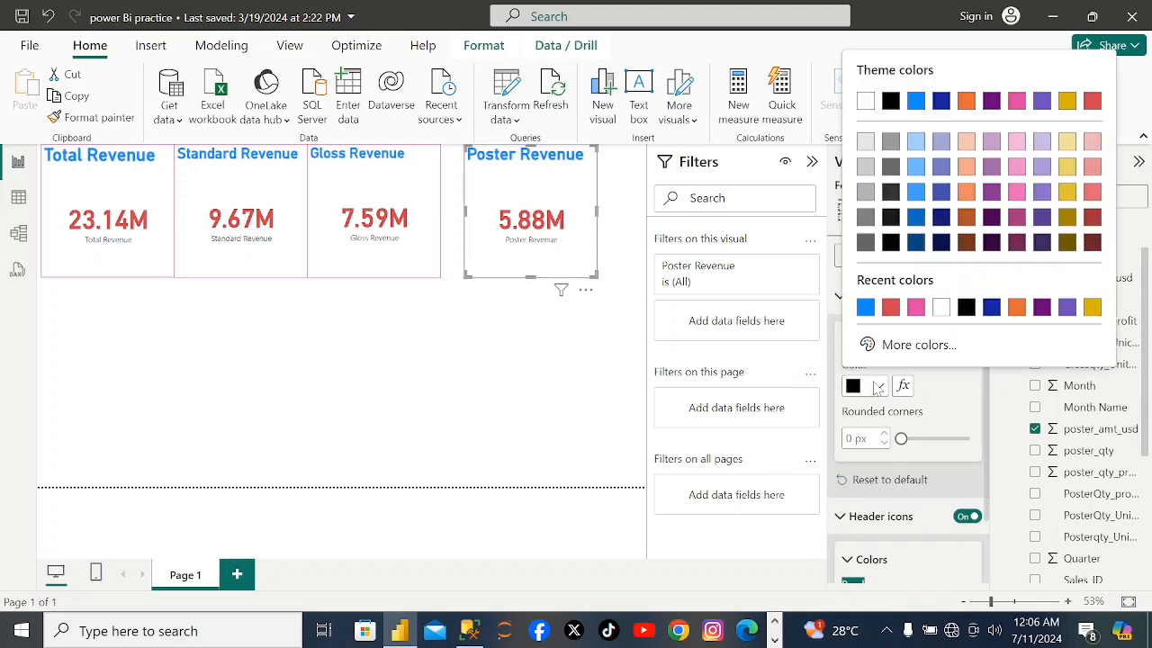
{"action": "left_click", "coordinate": [915, 307]}
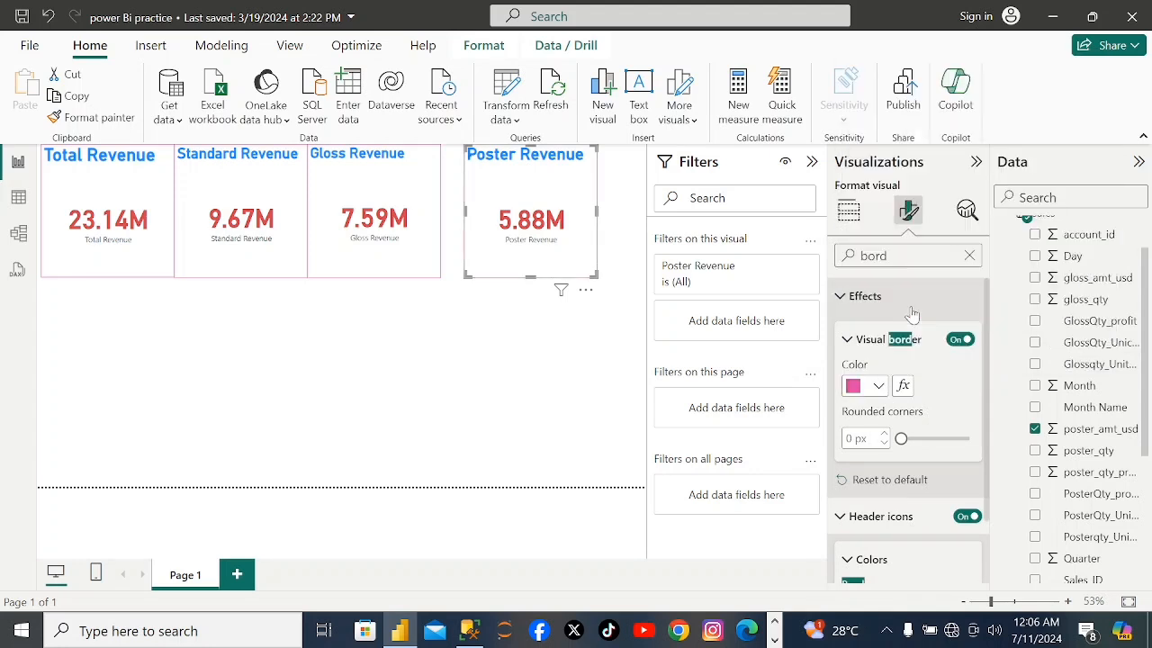
{"action": "left_click", "coordinate": [481, 311]}
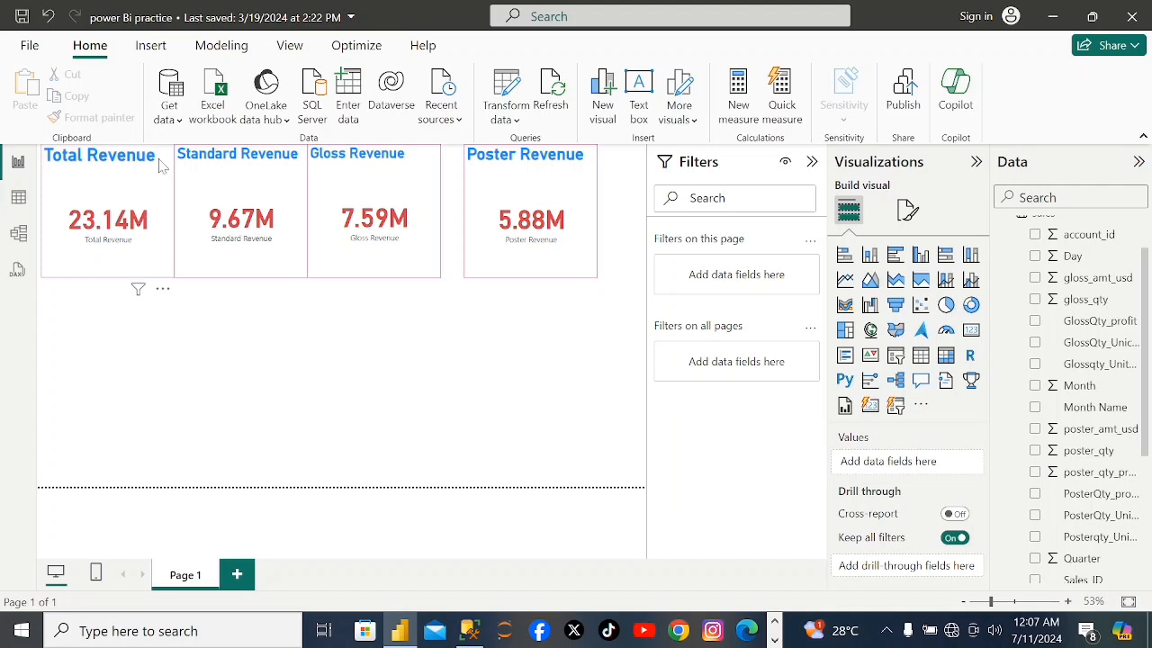
{"action": "left_click", "coordinate": [151, 47]}
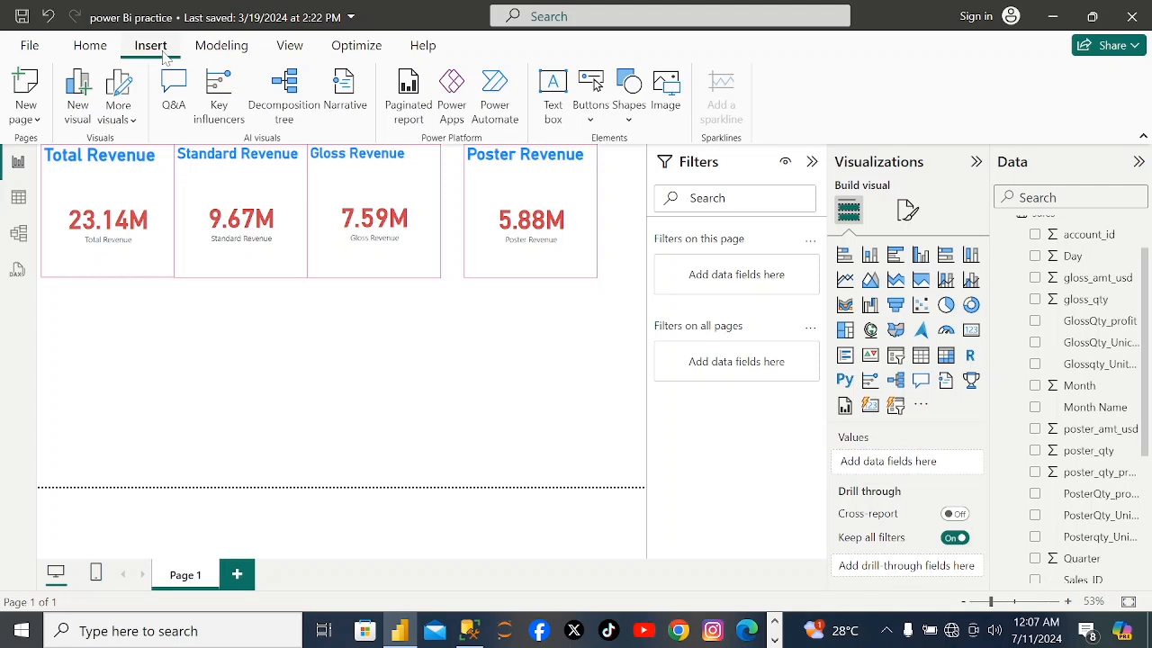
{"action": "left_click", "coordinate": [89, 47]}
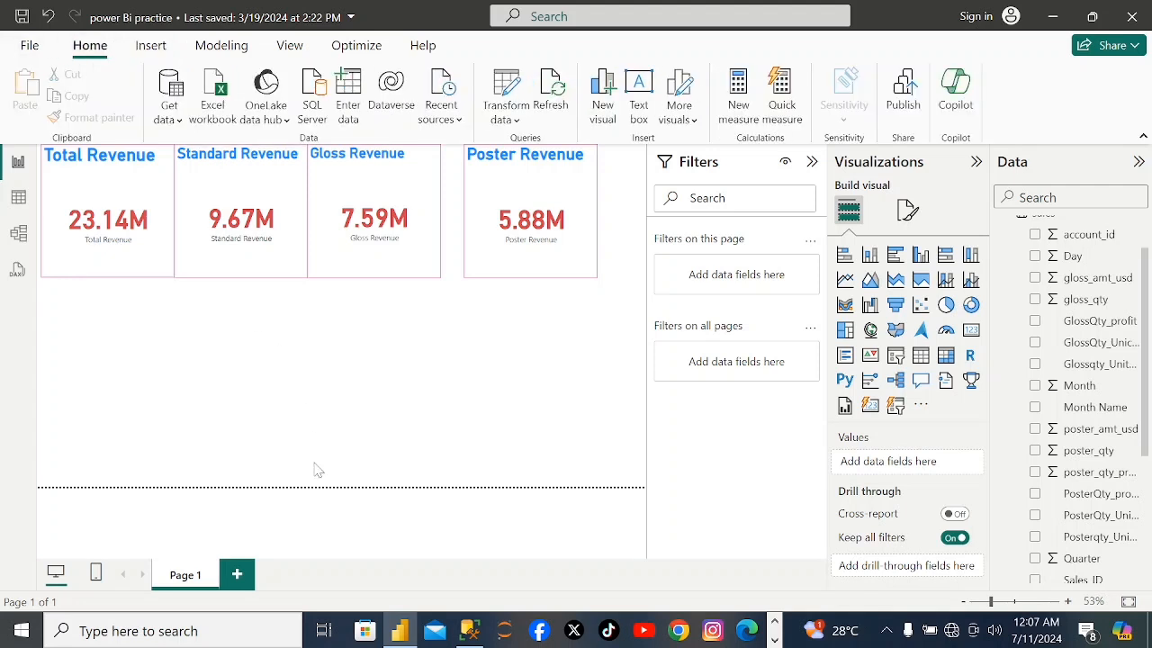
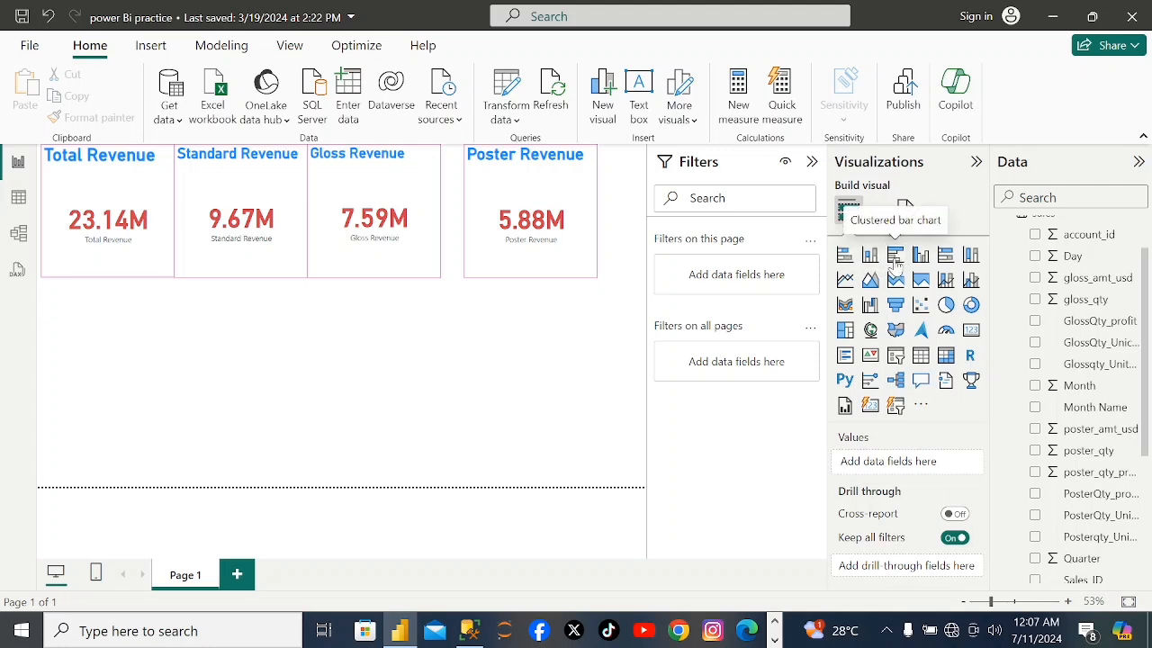
Insert a clustered bar chart below the cards showing Total_sales and total_qty on the X-axis.
{"action": "left_click", "coordinate": [895, 257]}
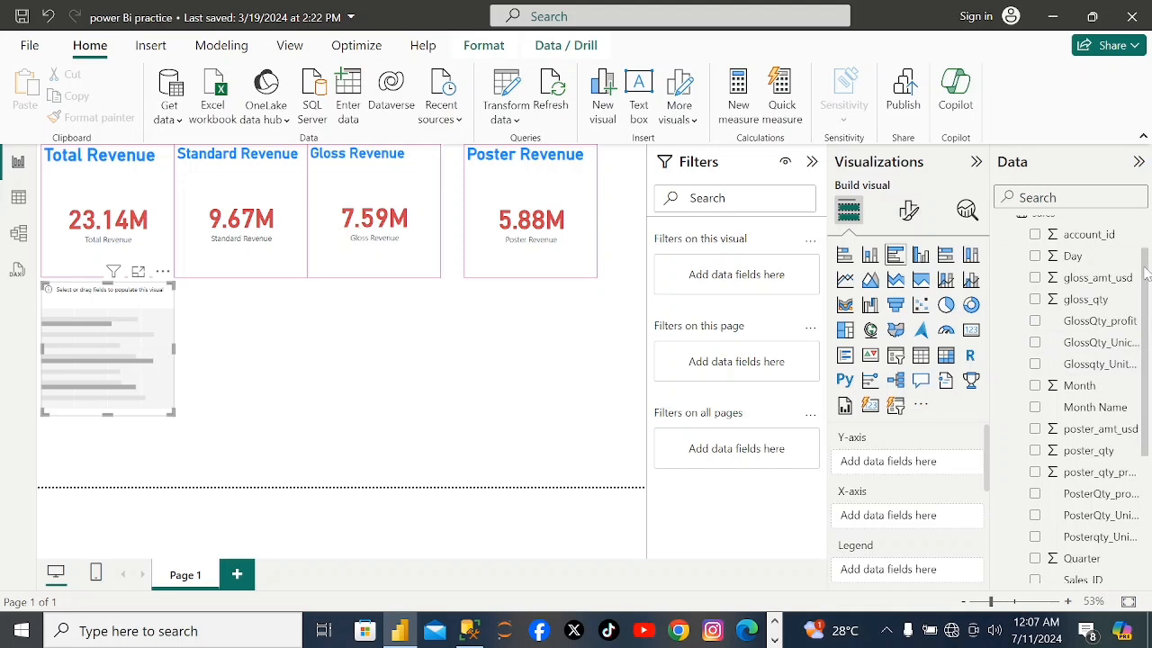
{"action": "left_click_drag", "start_coordinate": [1145, 286], "coordinate": [1147, 419]}
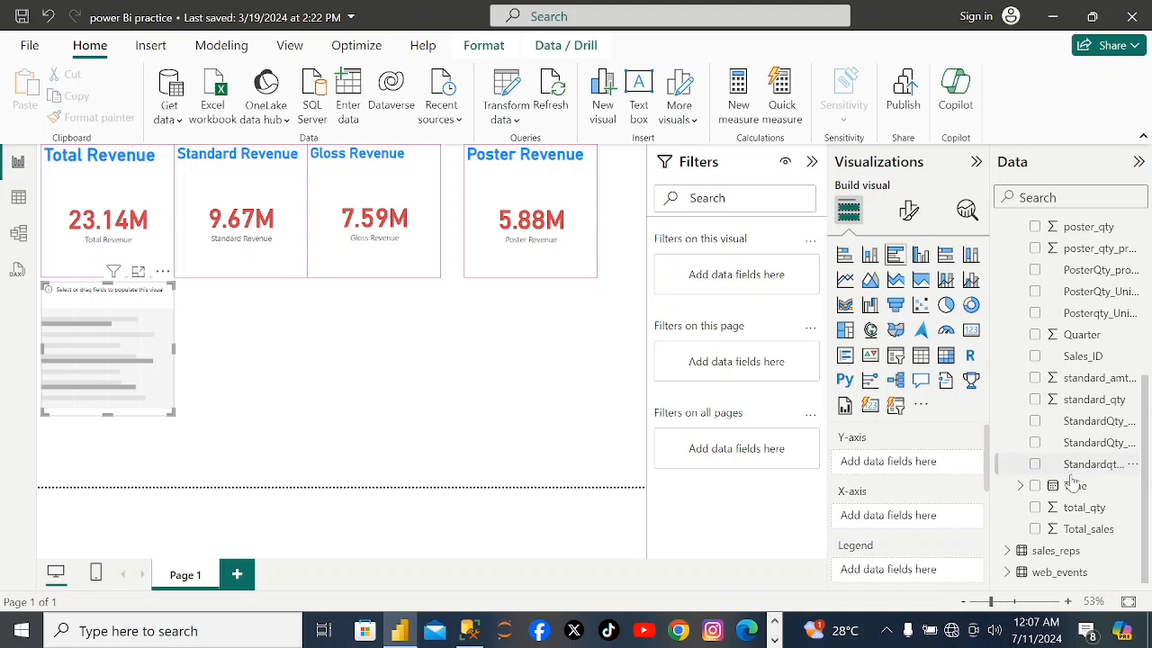
{"action": "left_click", "coordinate": [1035, 530]}
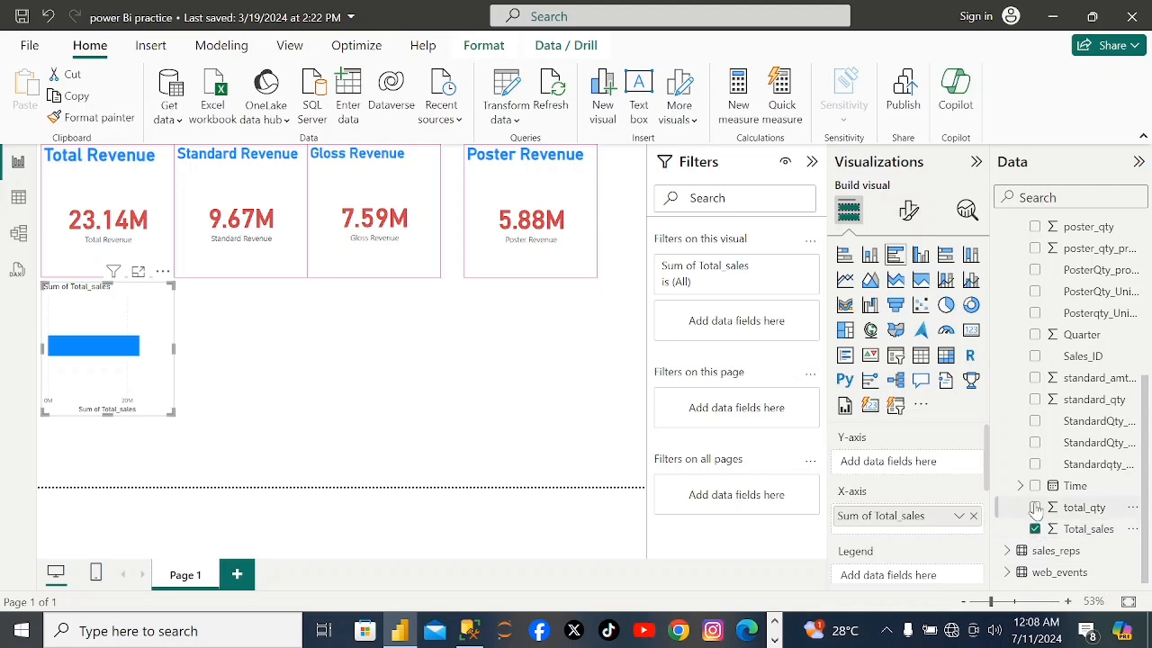
{"action": "left_click", "coordinate": [1035, 508]}
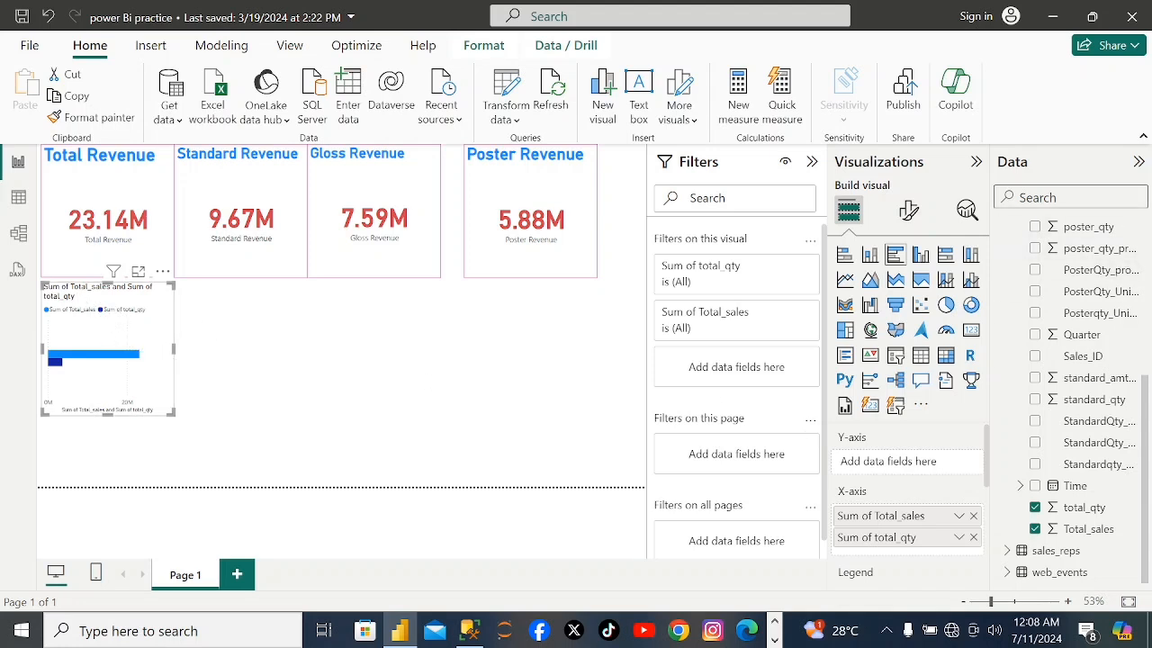
Format the bar chart's Y-axis values in bold with the pink Theme color 5.
{"action": "left_click", "coordinate": [907, 210]}
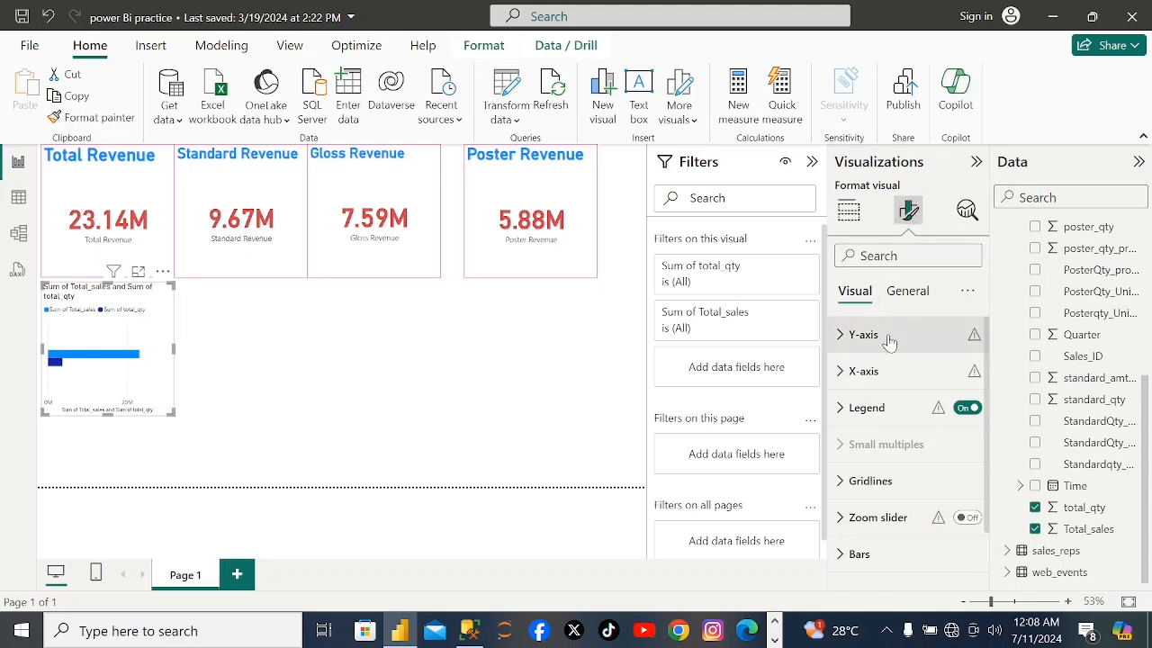
{"action": "left_click", "coordinate": [842, 336]}
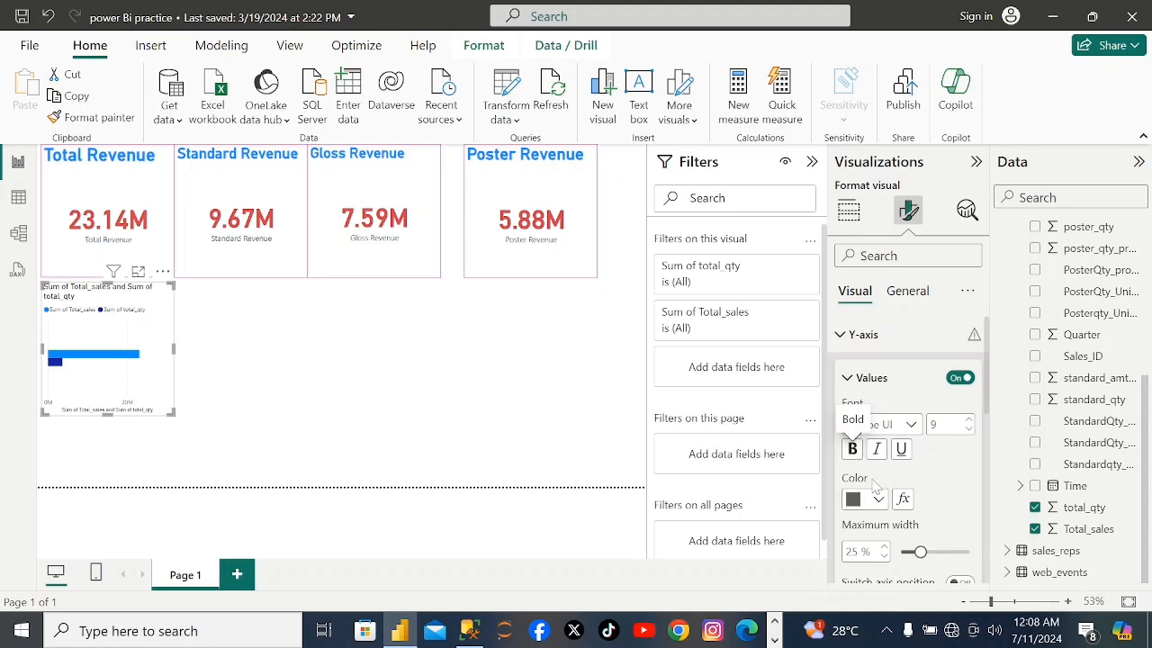
{"action": "left_click", "coordinate": [850, 448]}
{"action": "left_click", "coordinate": [878, 500]}
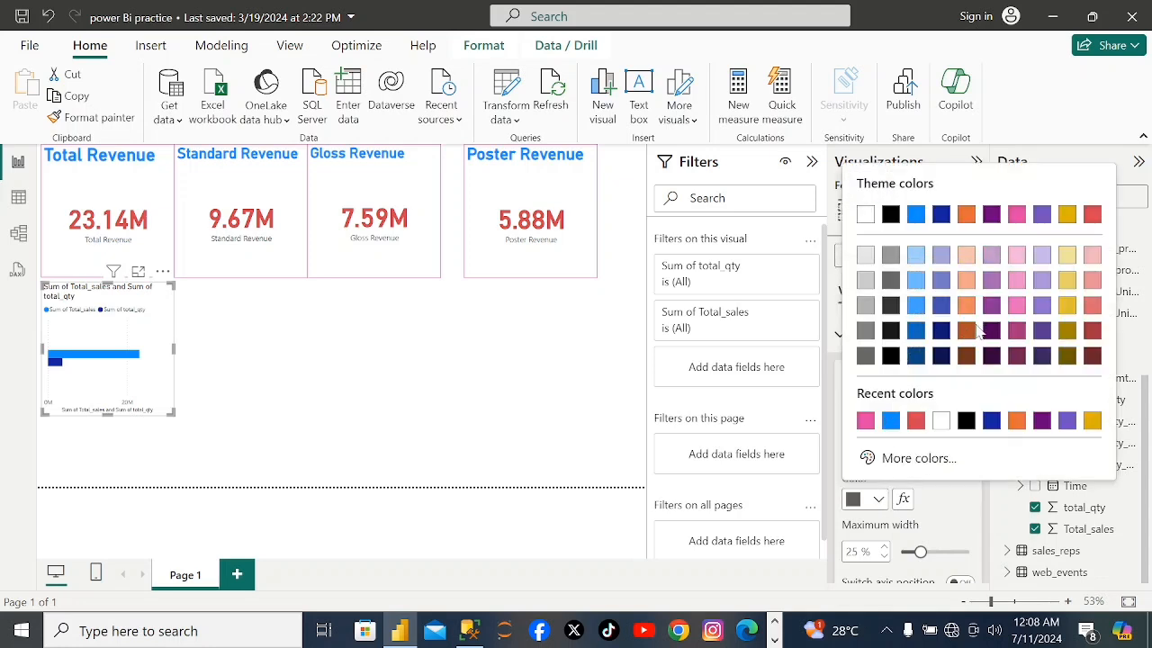
{"action": "left_click", "coordinate": [1017, 216]}
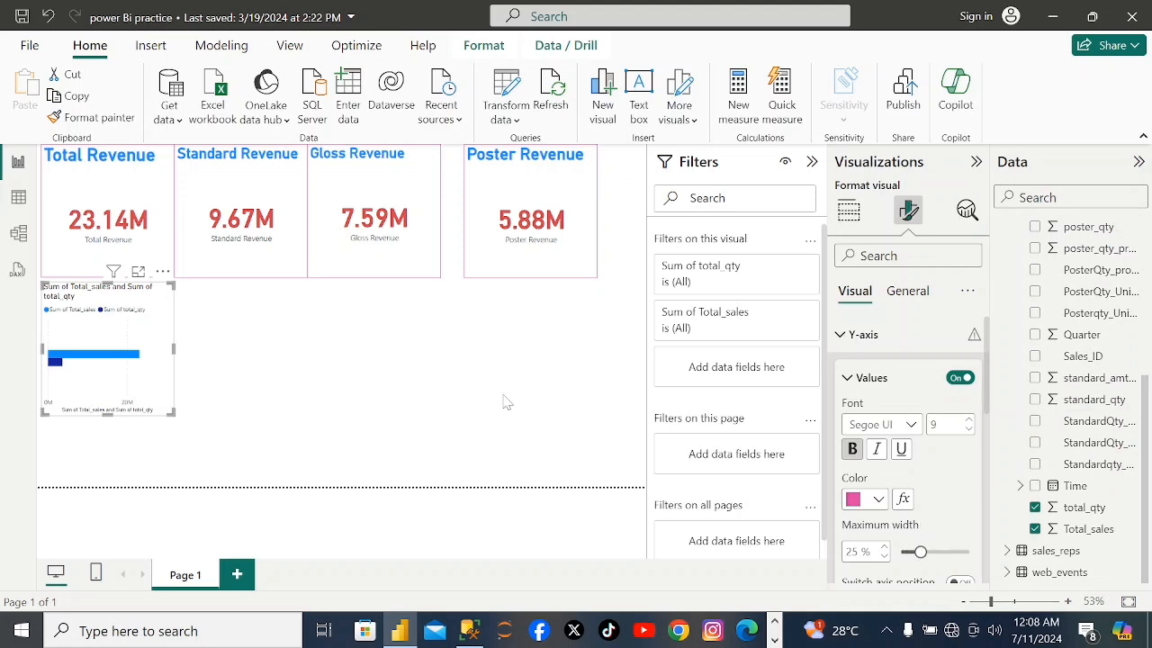
Enlarge the bar chart so it extends under the Standard Revenue card and closer to the page's lower edge.
{"action": "left_click", "coordinate": [176, 349]}
{"action": "left_click", "coordinate": [155, 348]}
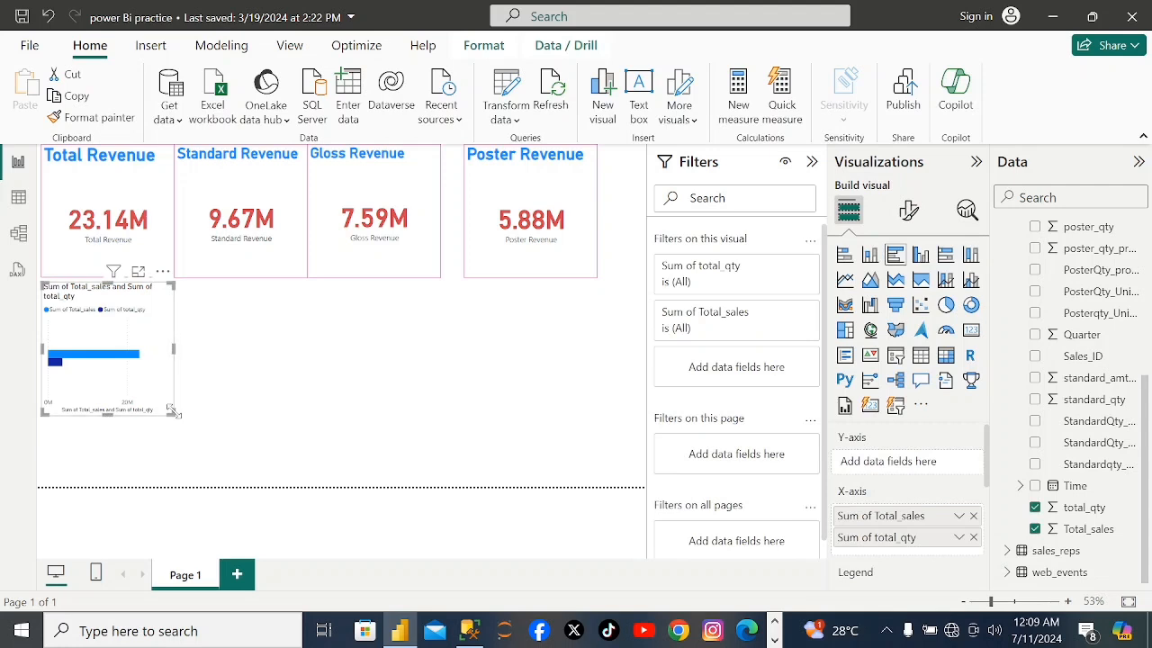
{"action": "left_click_drag", "start_coordinate": [175, 412], "coordinate": [264, 447]}
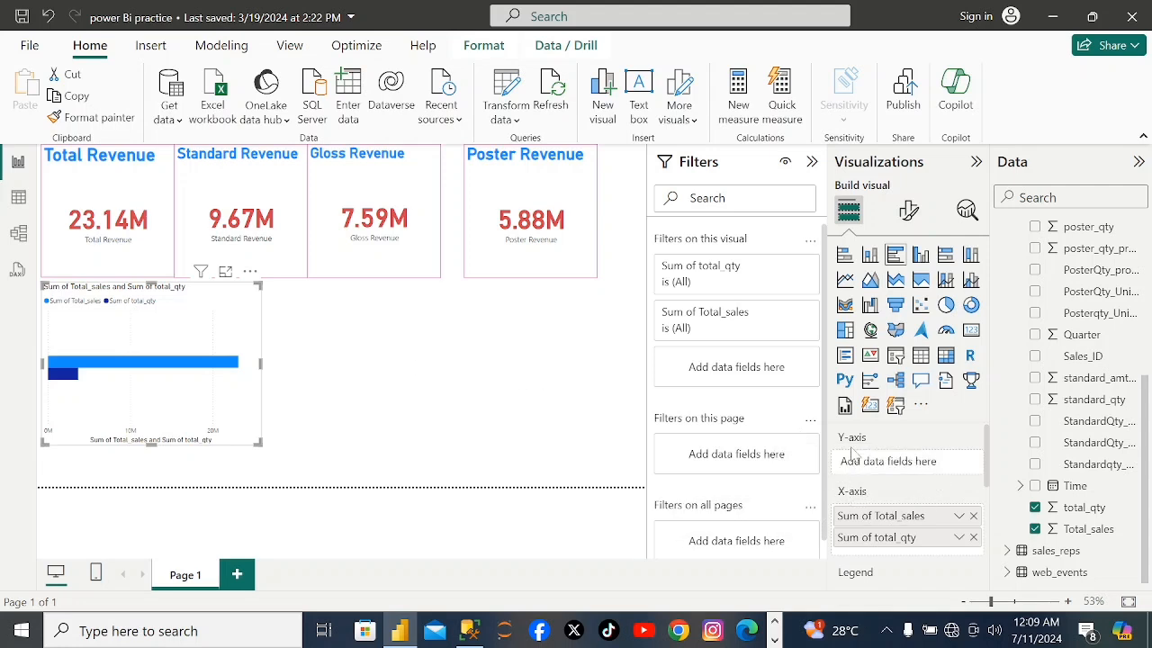
Set the bar chart's X-axis title text to "Sum of Total_sales and Sum of Total_qty".
{"action": "left_click", "coordinate": [909, 209]}
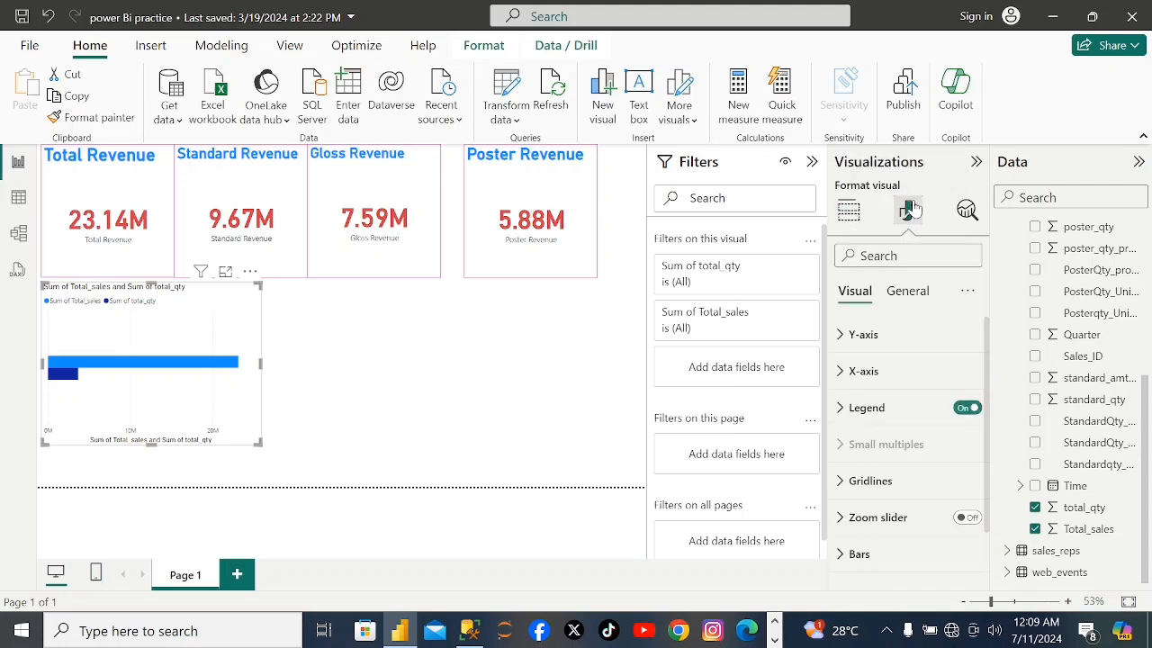
{"action": "left_click", "coordinate": [844, 370]}
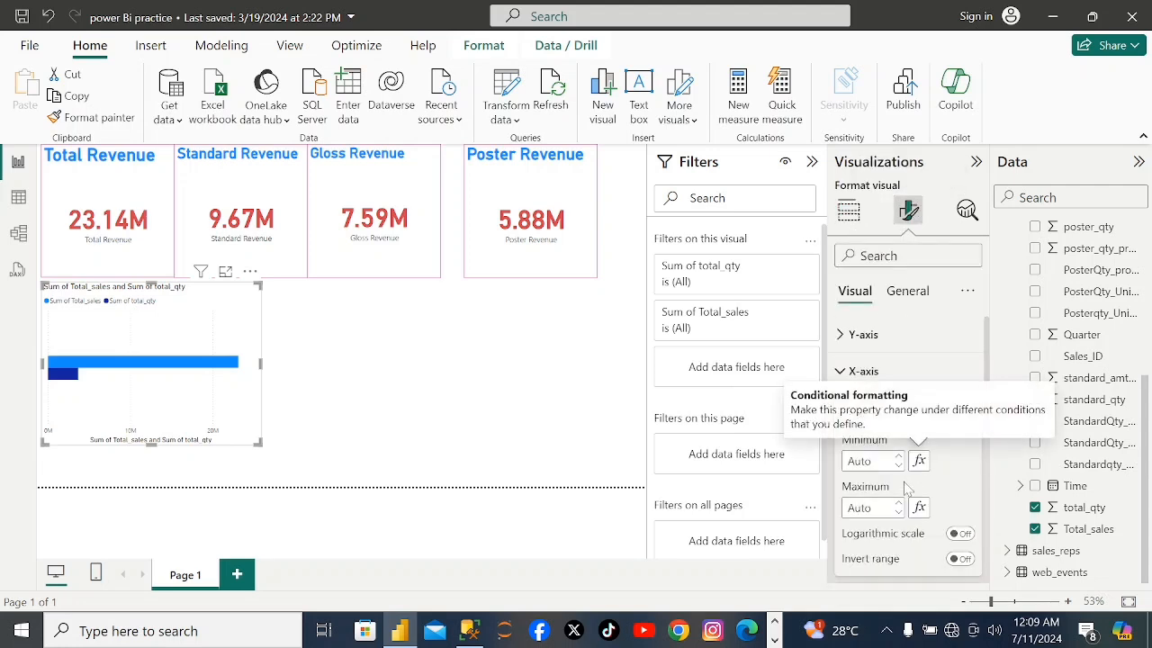
{"action": "left_click_drag", "start_coordinate": [986, 407], "coordinate": [986, 484]}
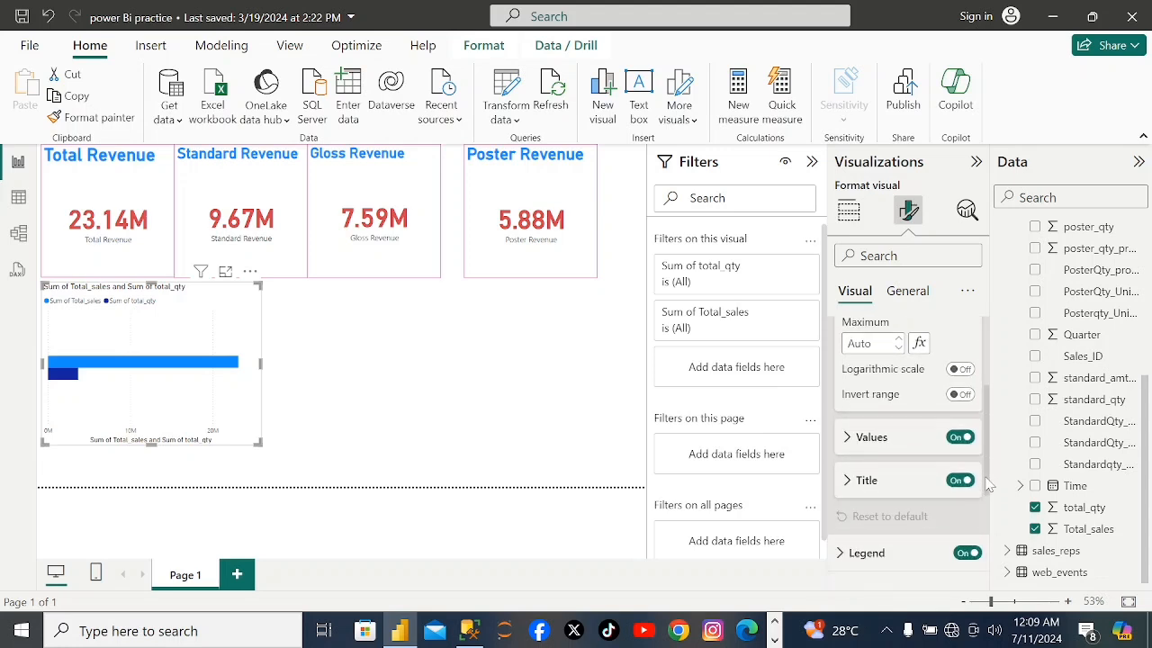
{"action": "left_click", "coordinate": [845, 483]}
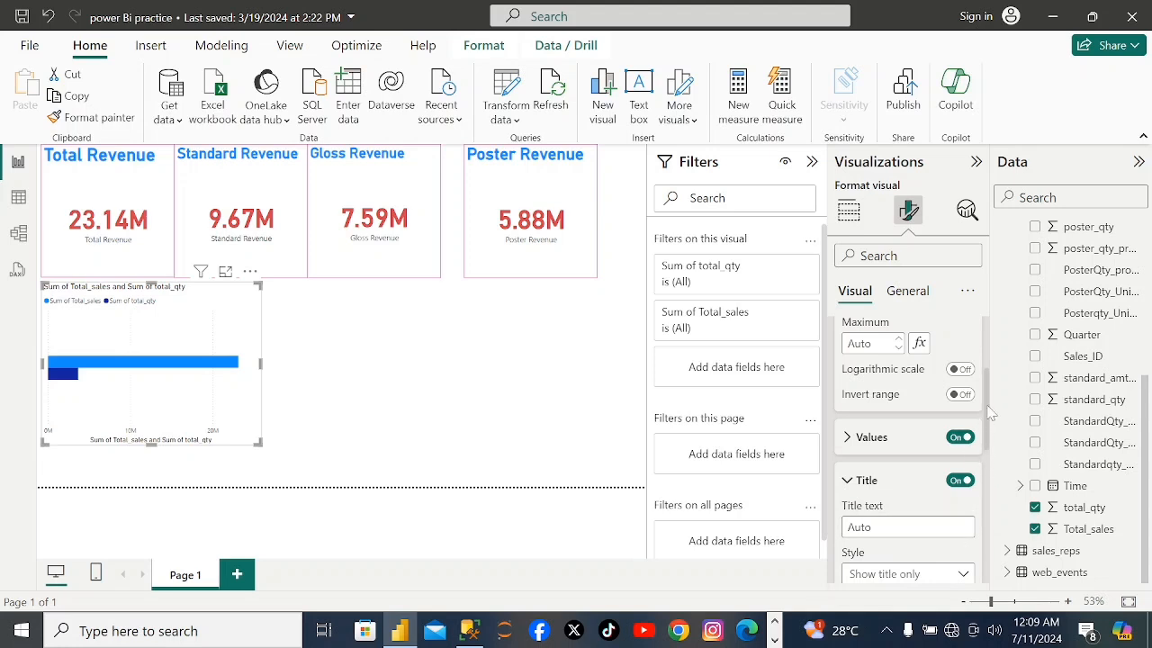
{"action": "scroll", "coordinate": [990, 412], "scroll_direction": "down", "scroll_amount": 3}
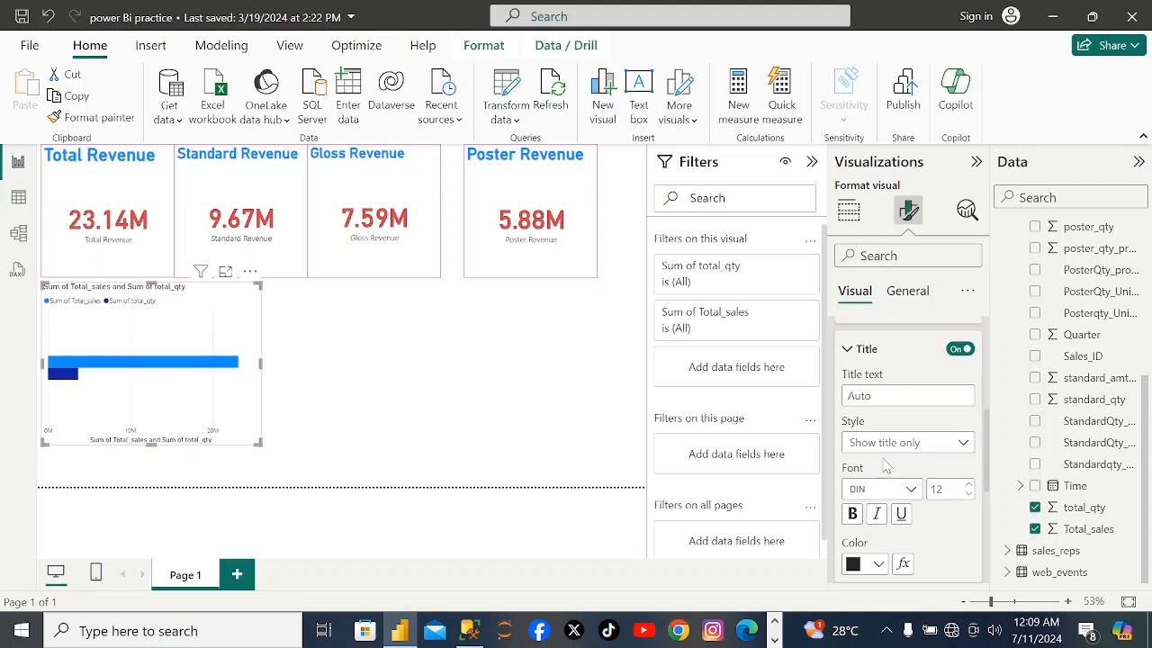
{"action": "left_click", "coordinate": [855, 515]}
{"action": "left_click", "coordinate": [854, 514]}
{"action": "left_click", "coordinate": [891, 396]}
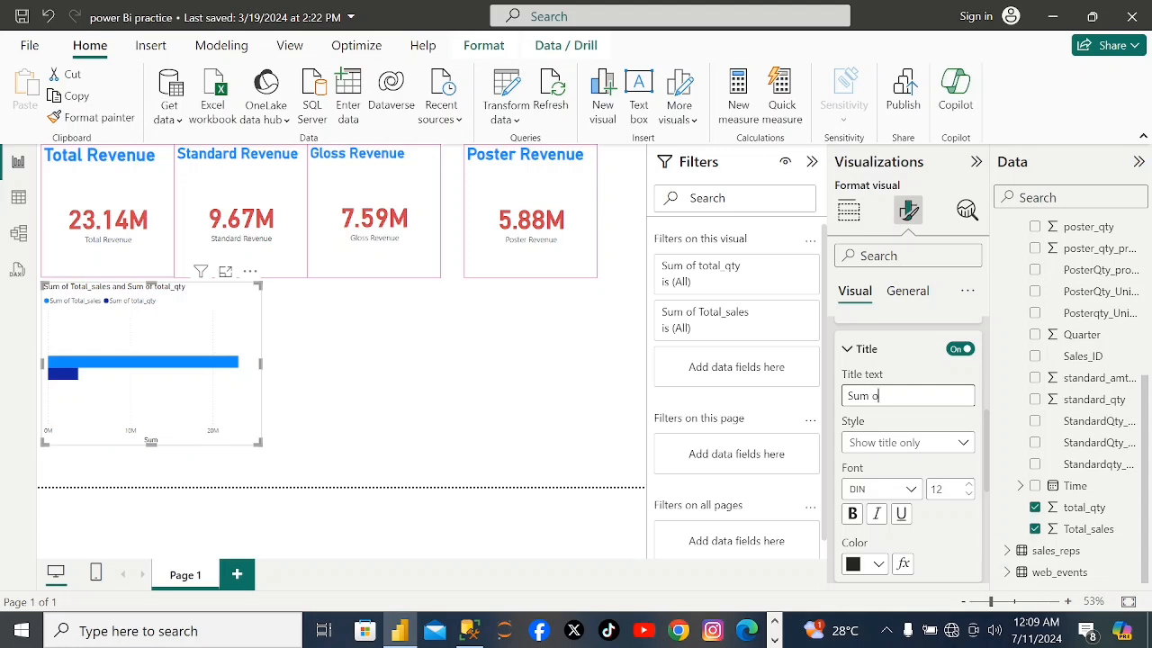
{"action": "type", "text": "otal_sales an"}
{"action": "type", "text": "d"}
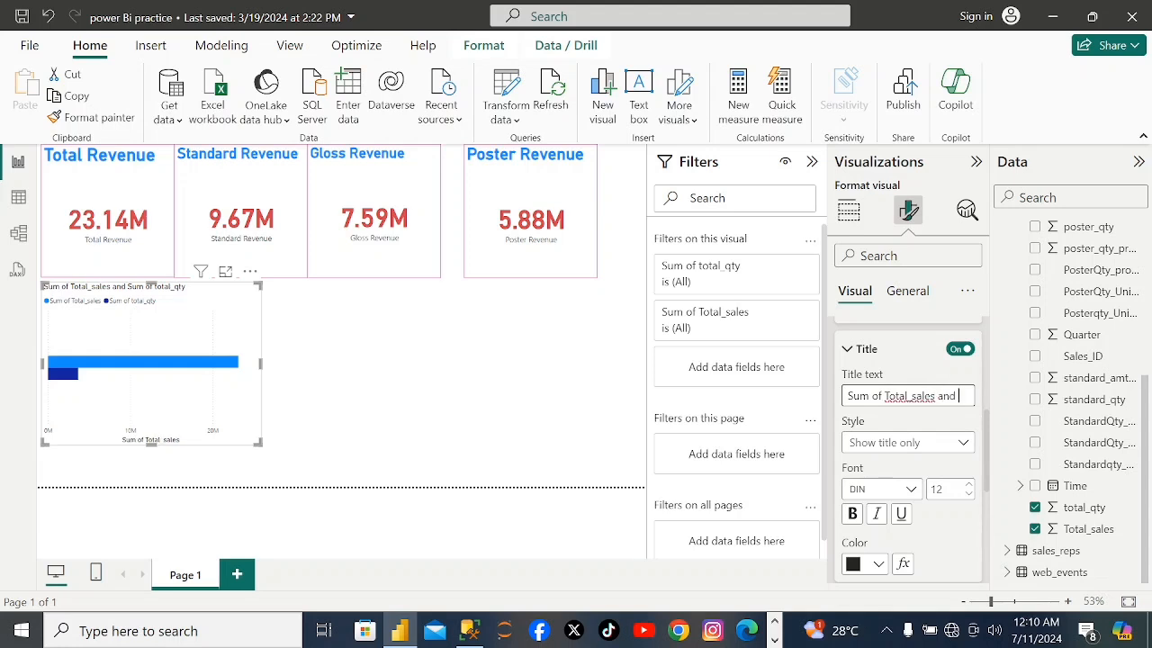
{"action": "type", "text": " Sum o"}
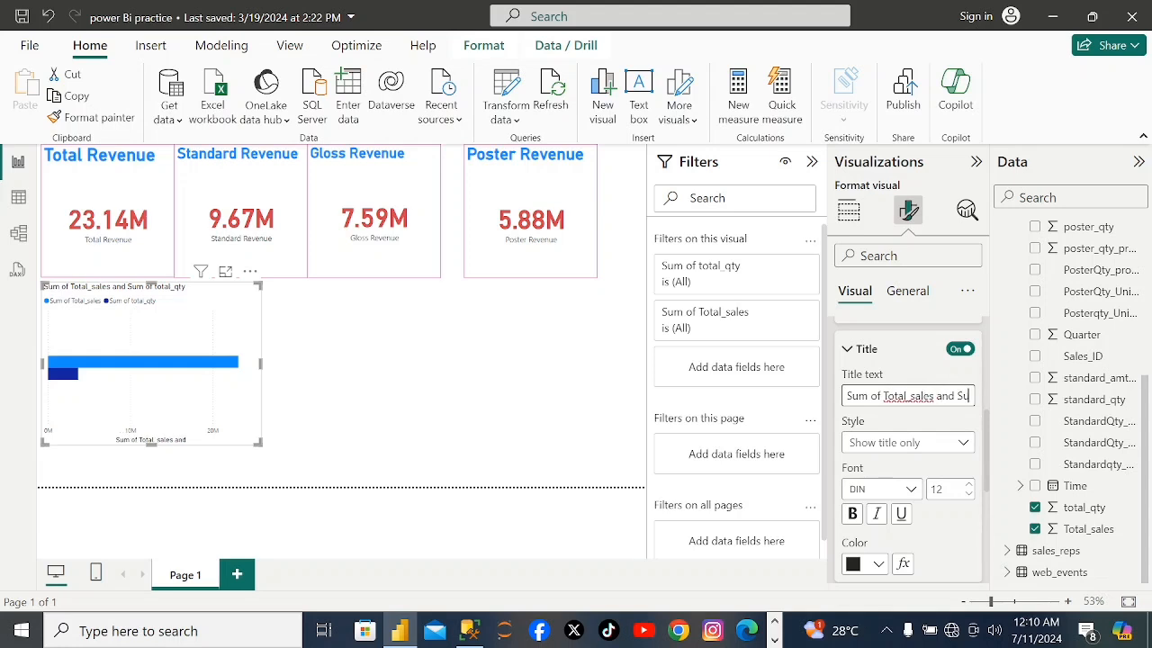
{"action": "type", "text": "f Total"}
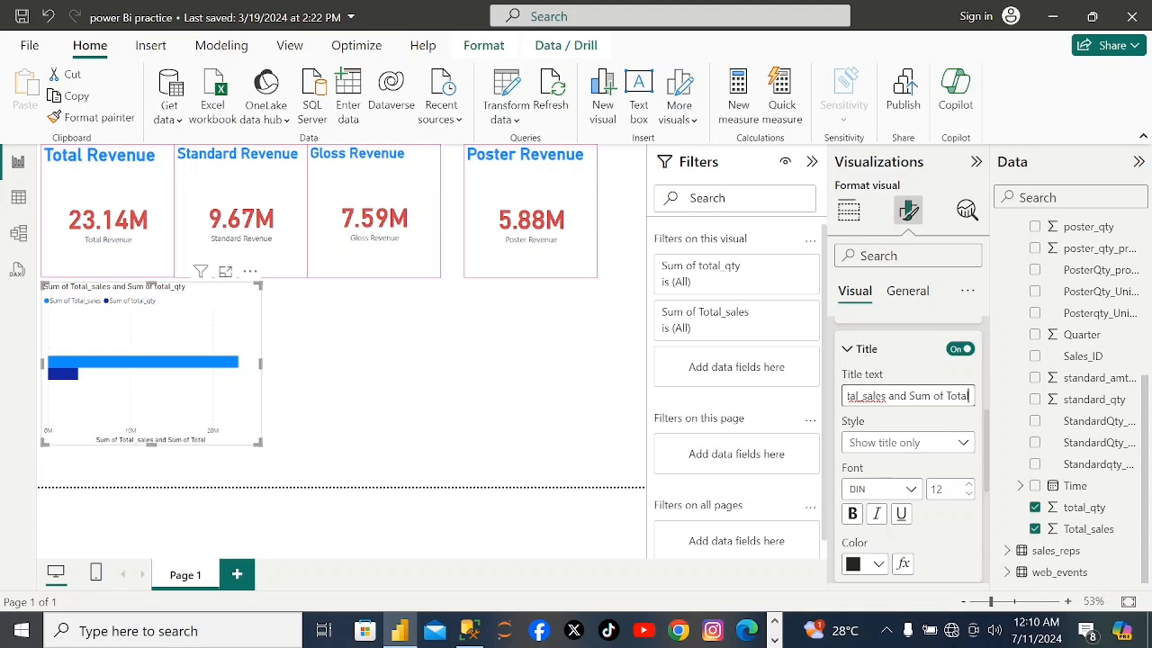
{"action": "type", "text": "_qty"}
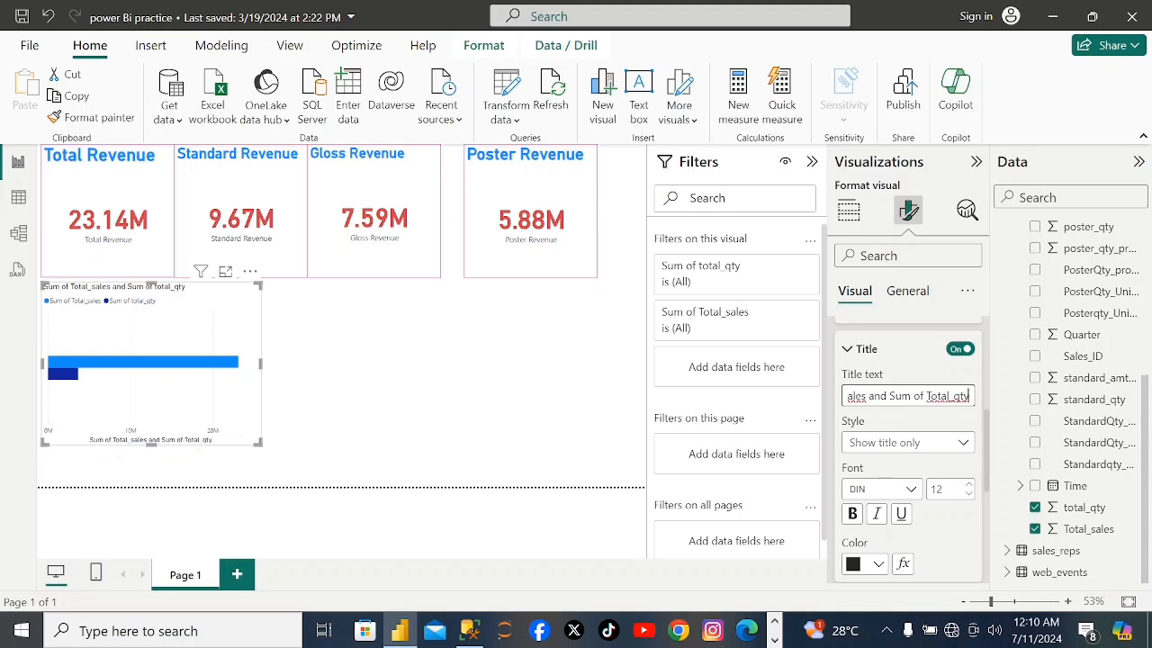
Format the bar chart's X-axis title in bold with the gold theme color.
{"action": "left_click", "coordinate": [852, 518]}
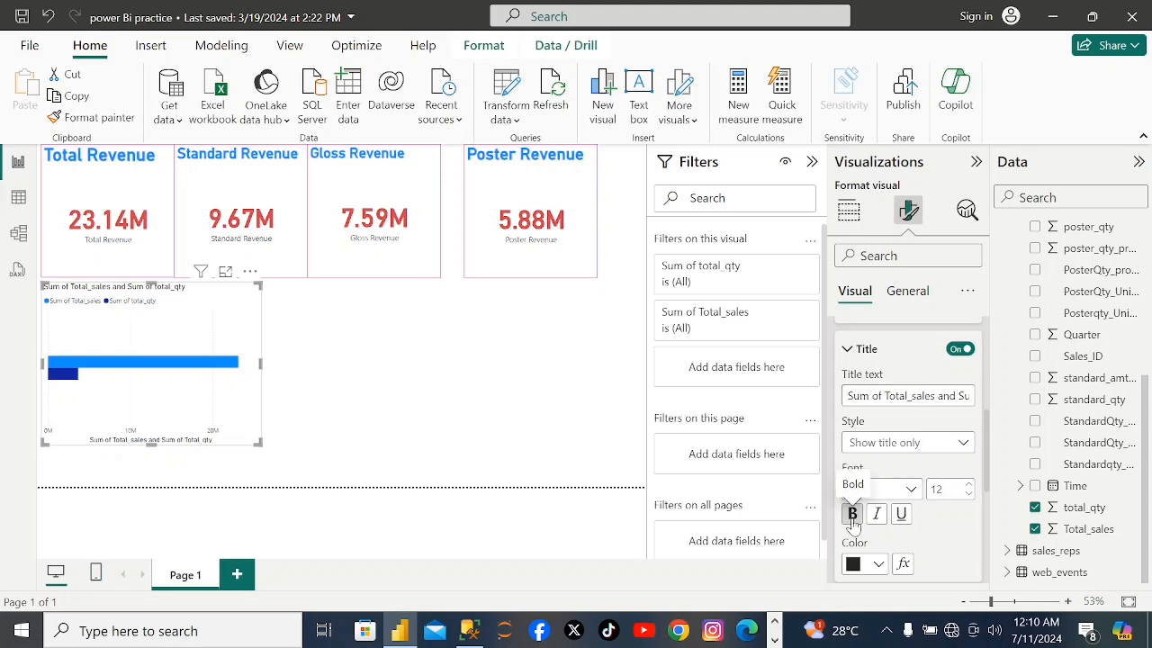
{"action": "left_click", "coordinate": [878, 564]}
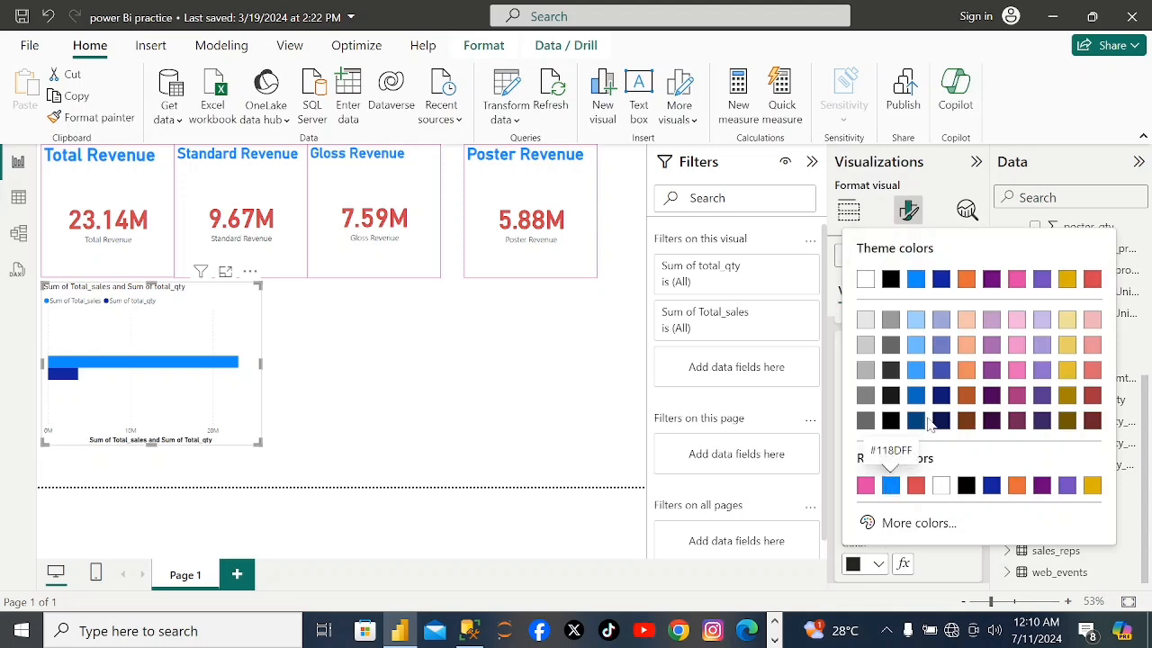
{"action": "left_click", "coordinate": [1067, 280]}
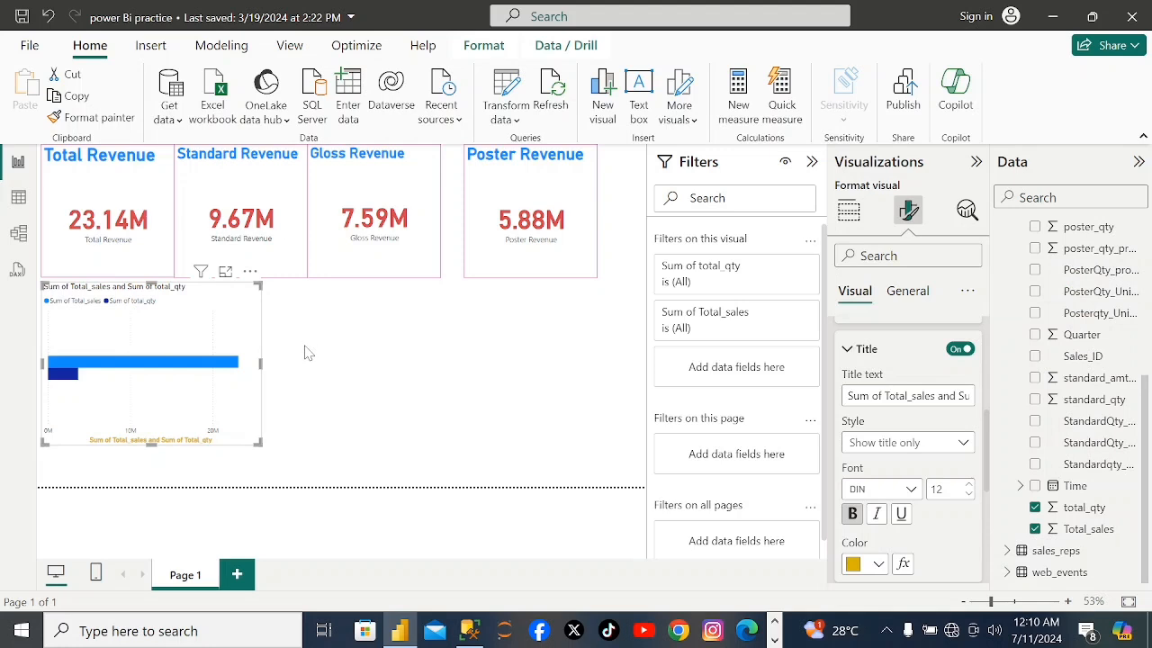
Find the border settings of the bar chart, turn on the border of its bars and color it pink.
{"action": "type", "text": "border"}
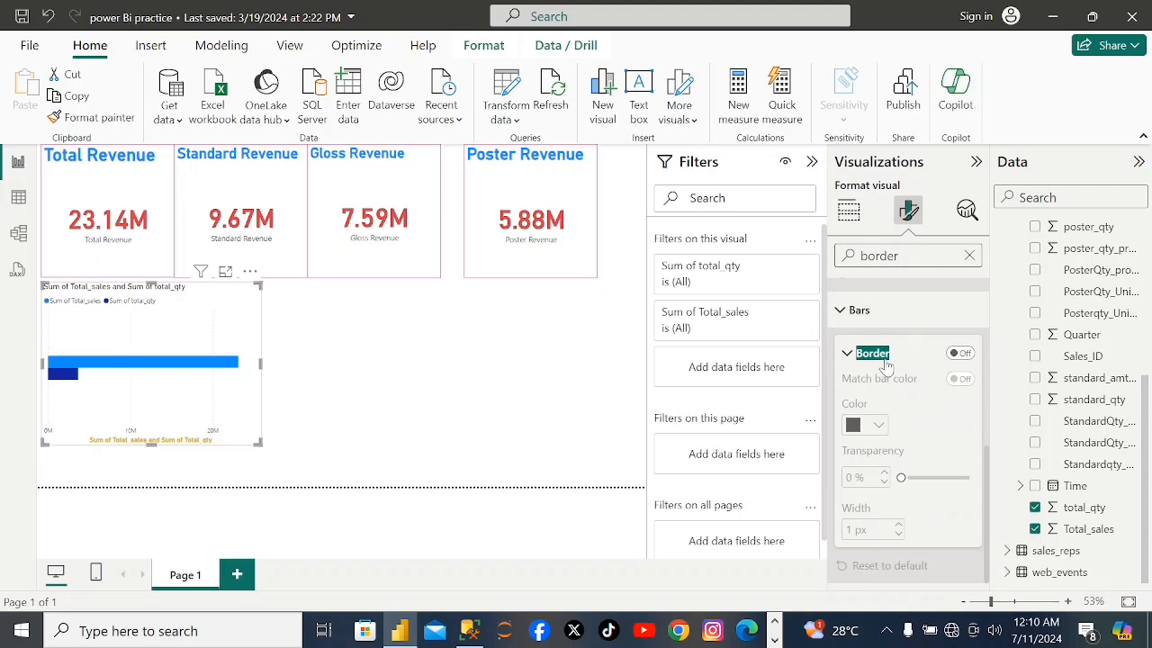
{"action": "left_click", "coordinate": [963, 354]}
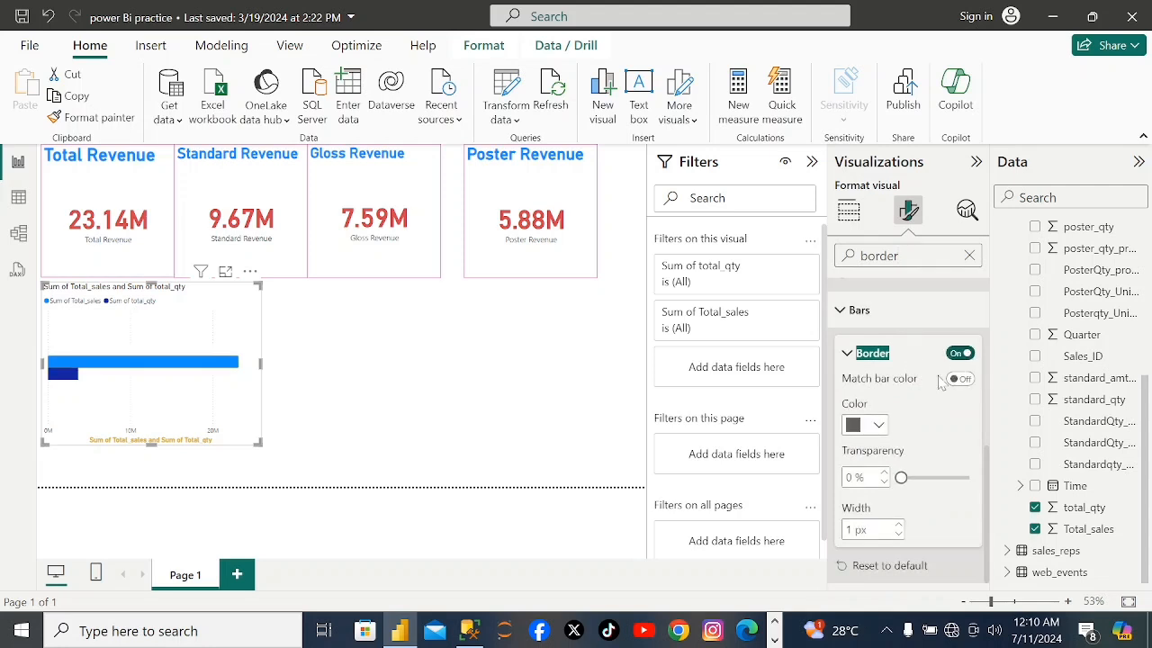
{"action": "left_click", "coordinate": [879, 426]}
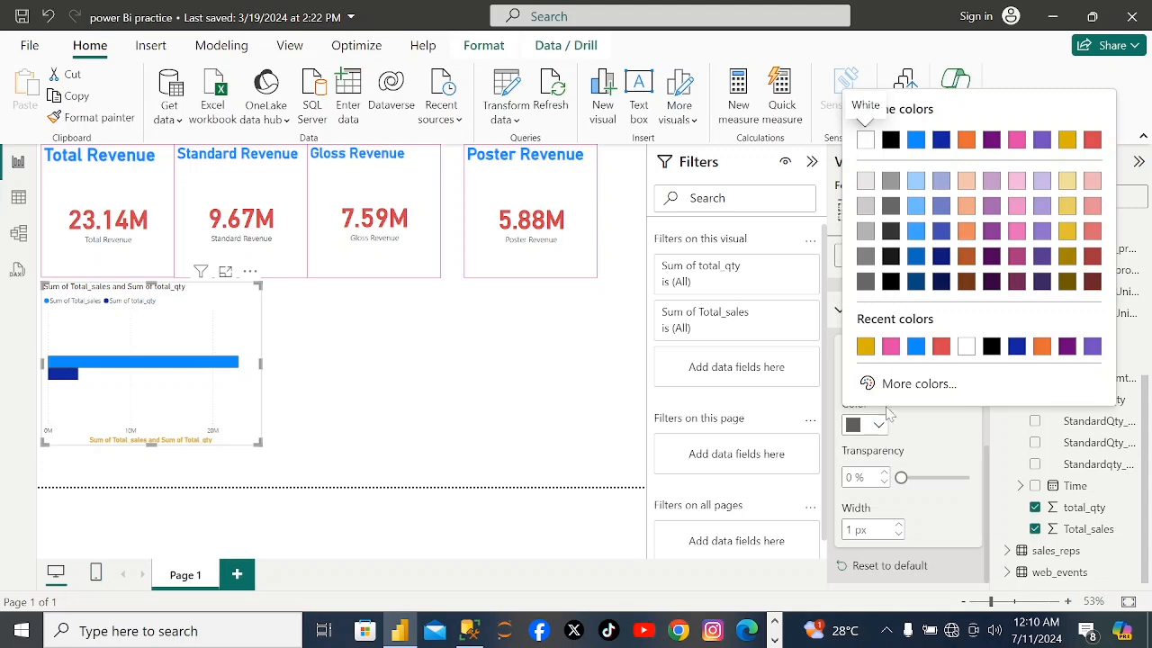
{"action": "left_click", "coordinate": [891, 348]}
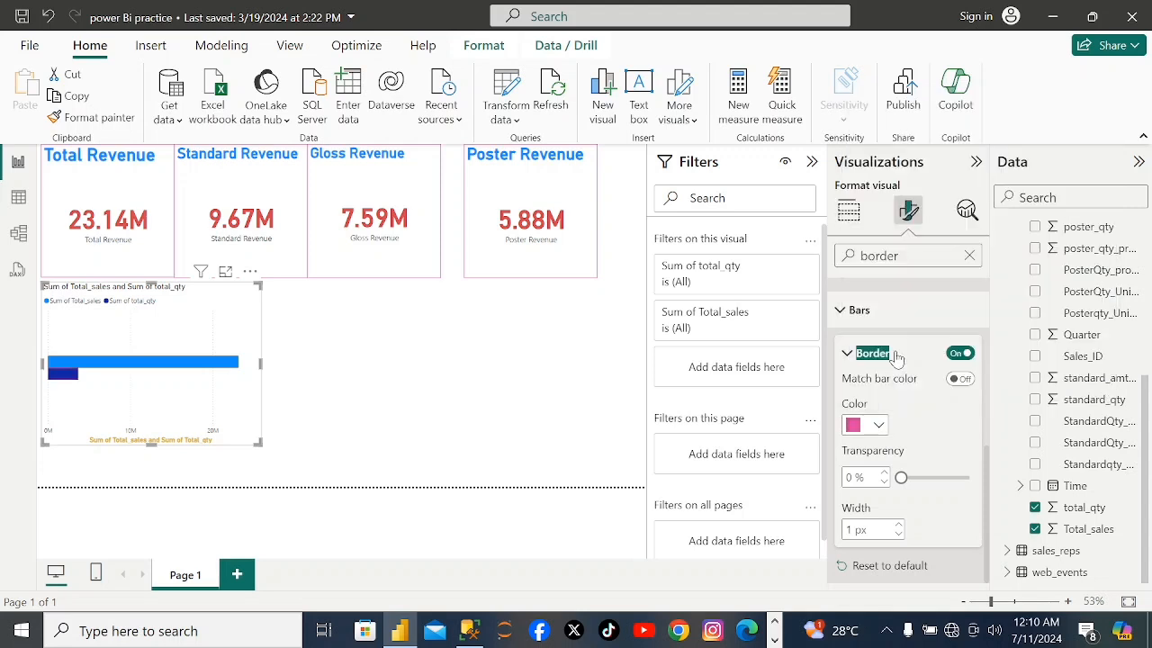
{"action": "left_click", "coordinate": [385, 436]}
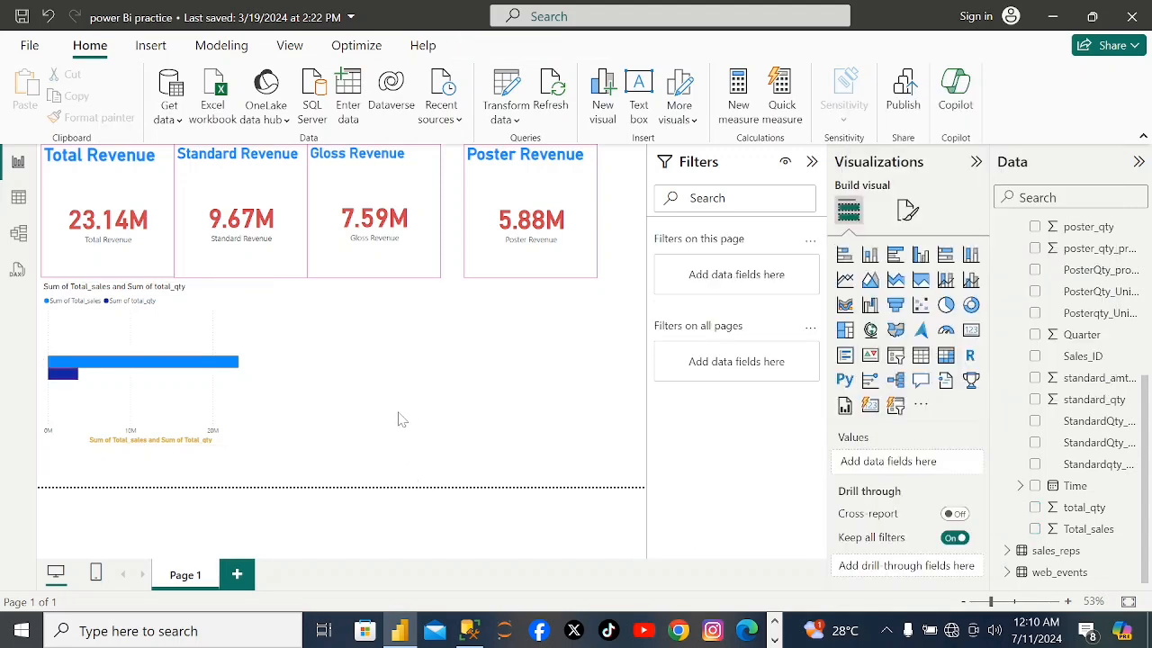
Turn on the visual border around the whole bar chart and color it the same pink as the cards' borders.
{"action": "left_click", "coordinate": [226, 403]}
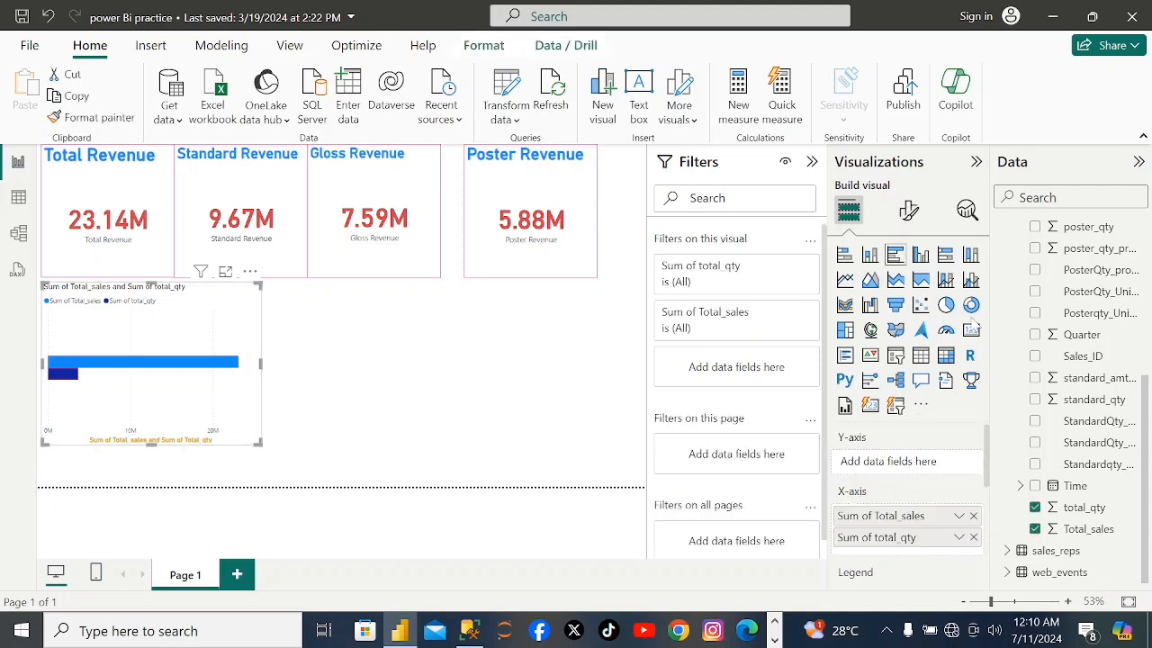
{"action": "left_click", "coordinate": [910, 214]}
{"action": "type", "text": "borde"}
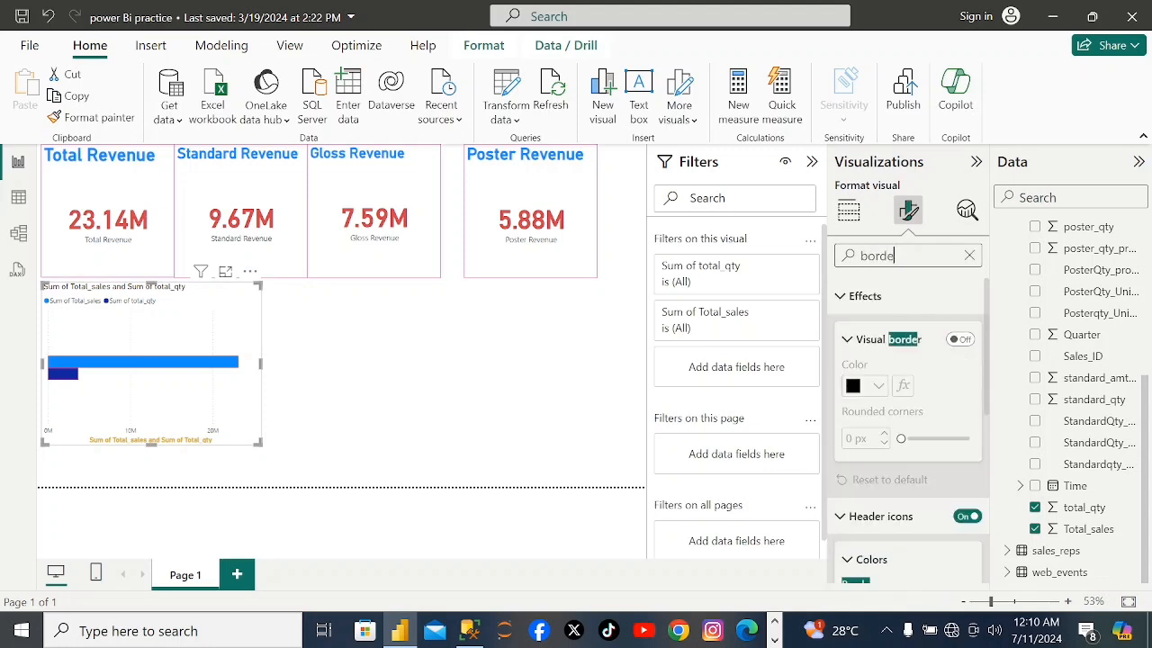
{"action": "left_click", "coordinate": [961, 340]}
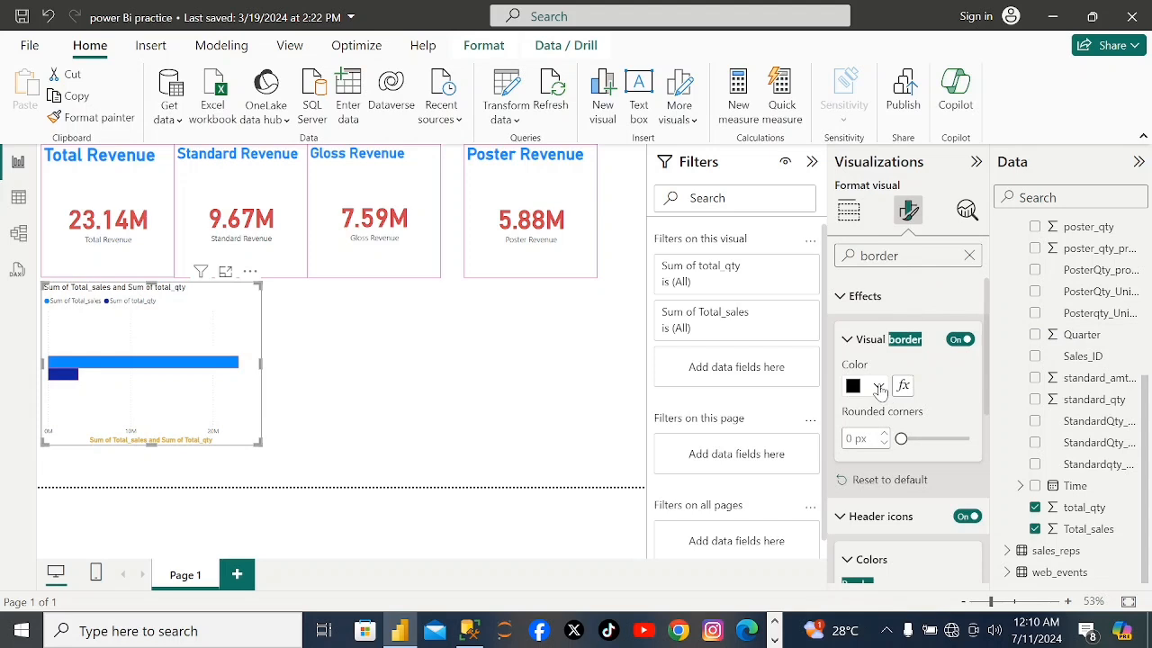
{"action": "left_click", "coordinate": [879, 386]}
{"action": "left_click", "coordinate": [865, 308]}
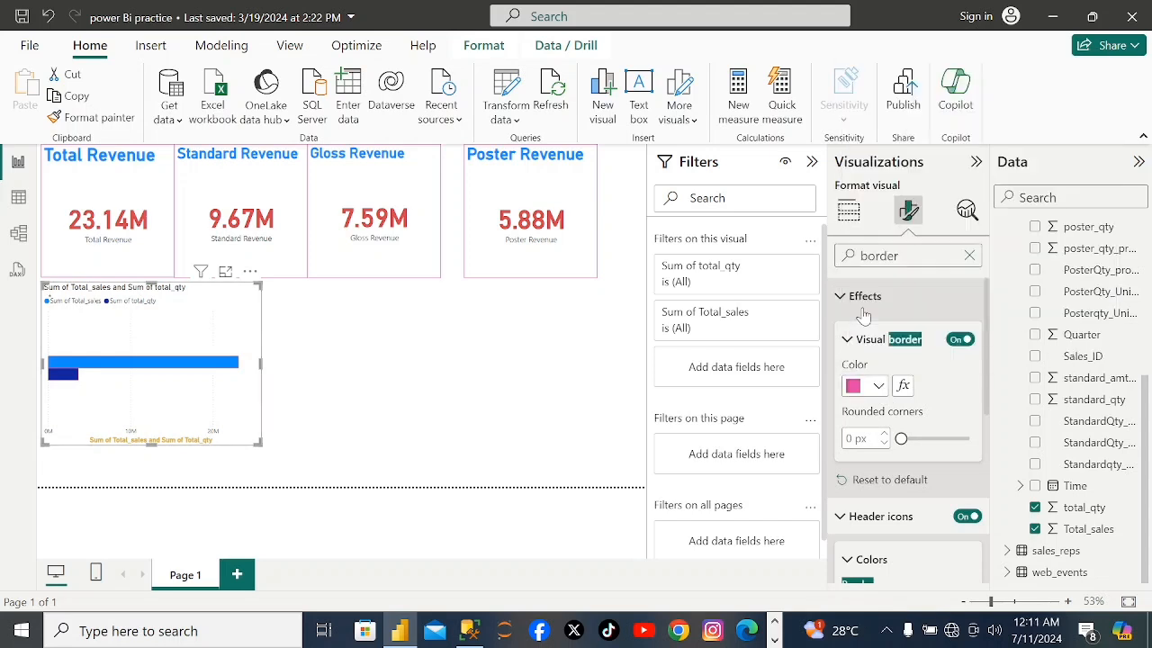
{"action": "left_click", "coordinate": [399, 393]}
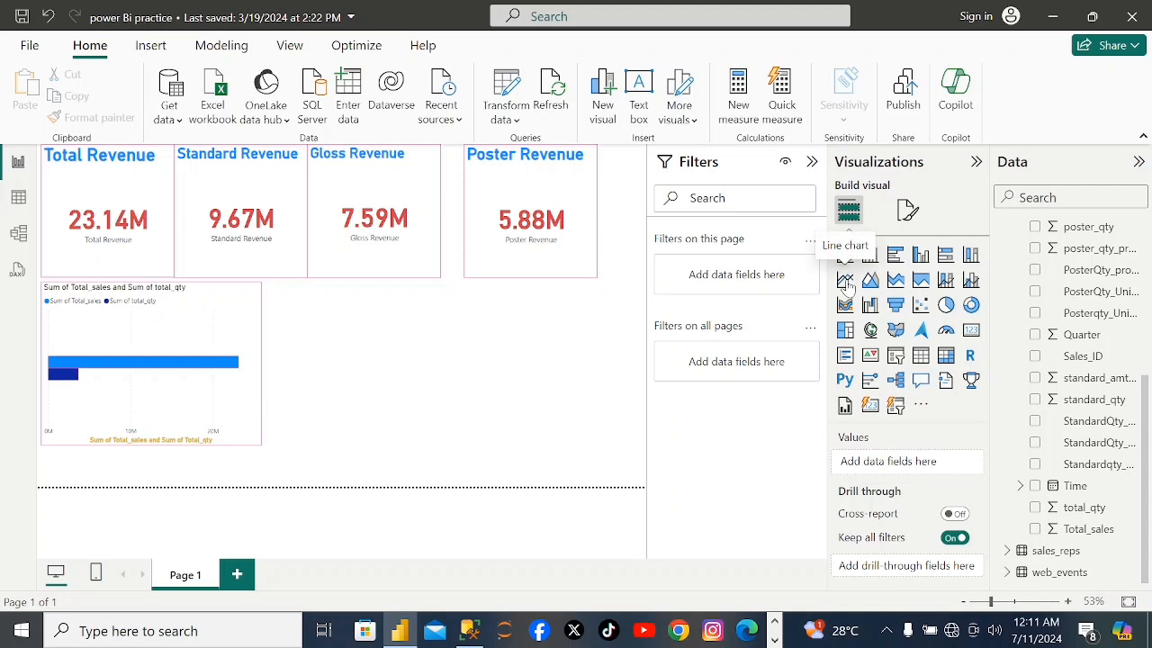
Insert a line chart with Total_sales and total_qty from the sales table on its Y-axis.
{"action": "left_click", "coordinate": [846, 282]}
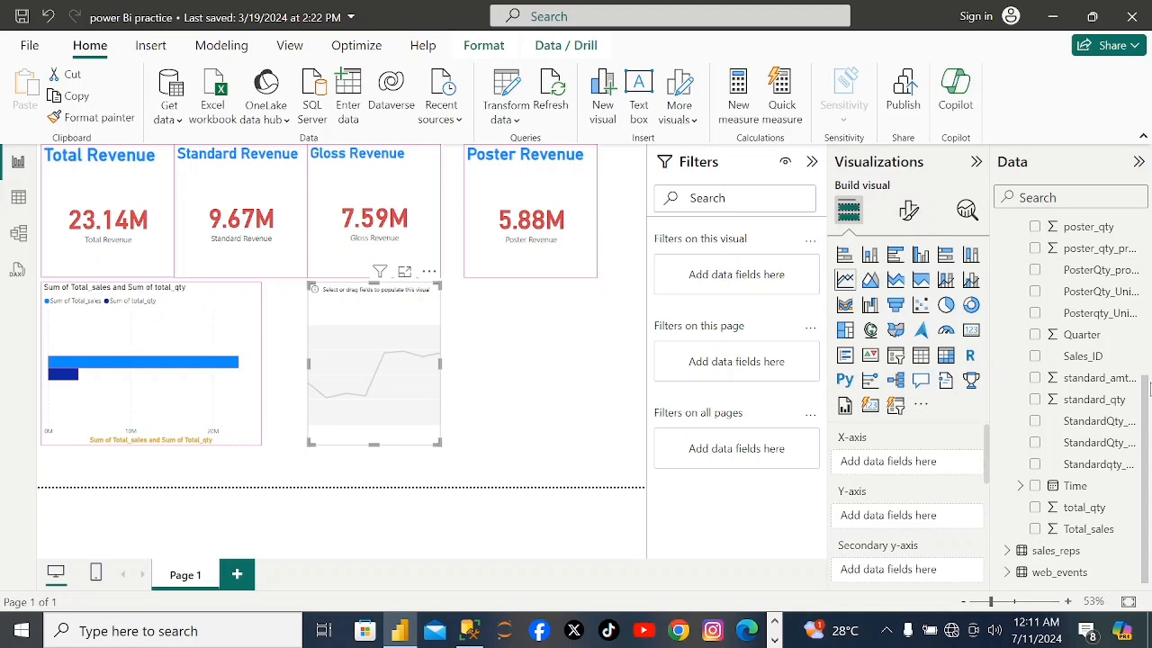
{"action": "left_click_drag", "start_coordinate": [1144, 389], "coordinate": [1150, 236]}
{"action": "left_click_drag", "start_coordinate": [1149, 237], "coordinate": [1150, 410]}
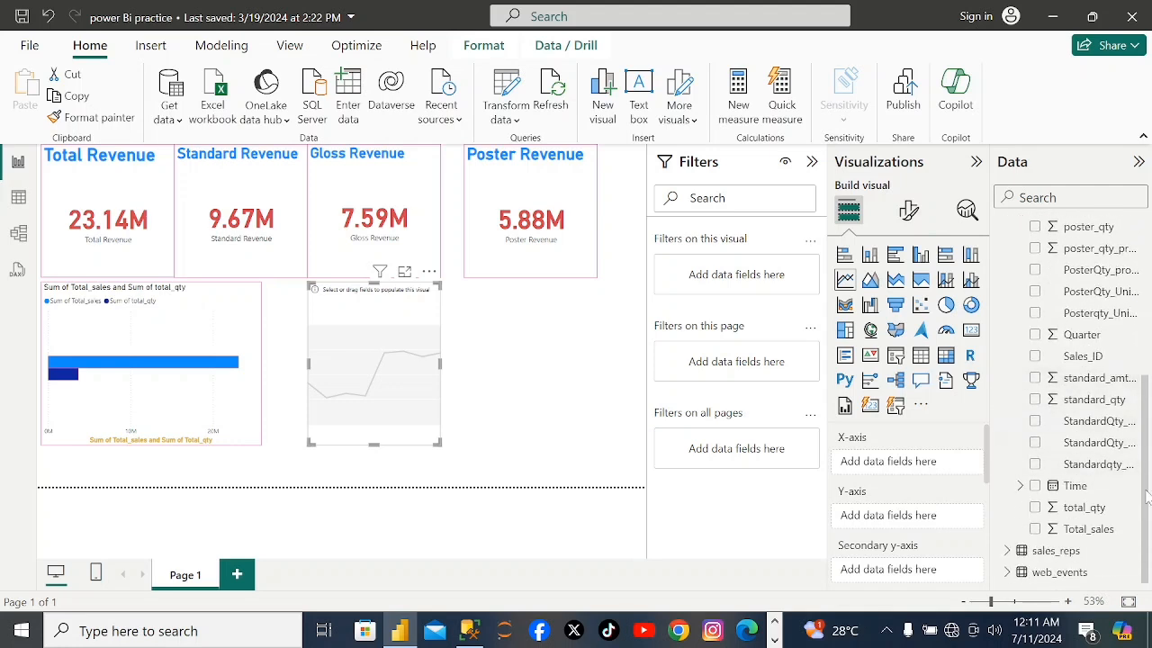
{"action": "left_click", "coordinate": [1035, 529]}
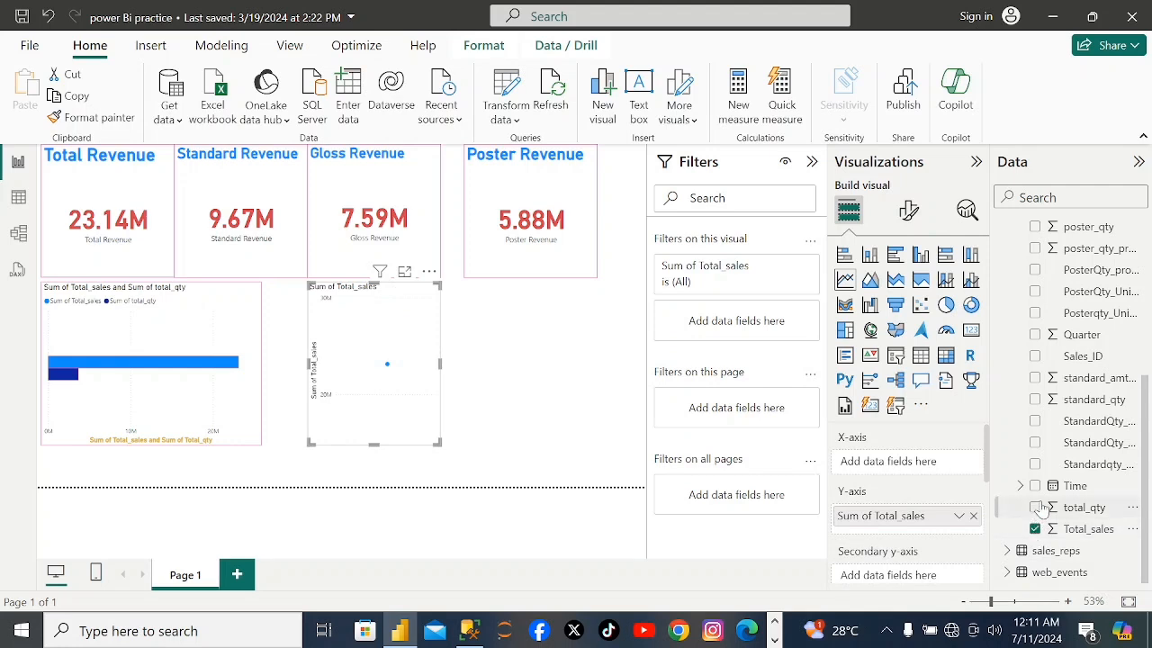
{"action": "left_click", "coordinate": [1034, 507]}
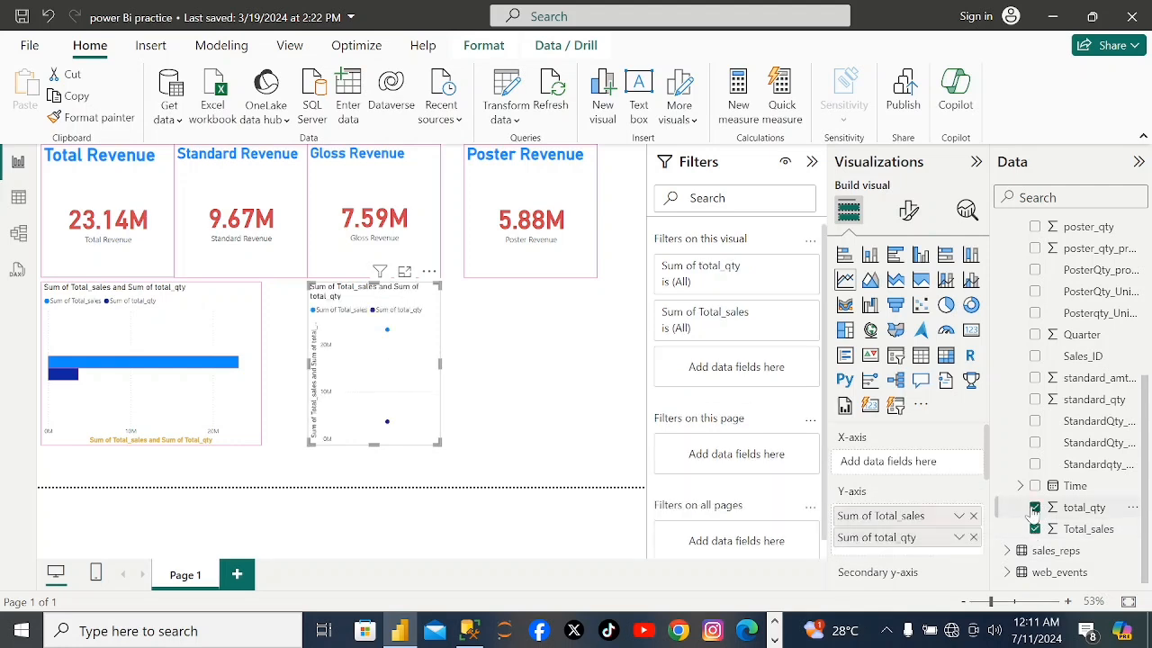
{"action": "left_click", "coordinate": [1035, 508]}
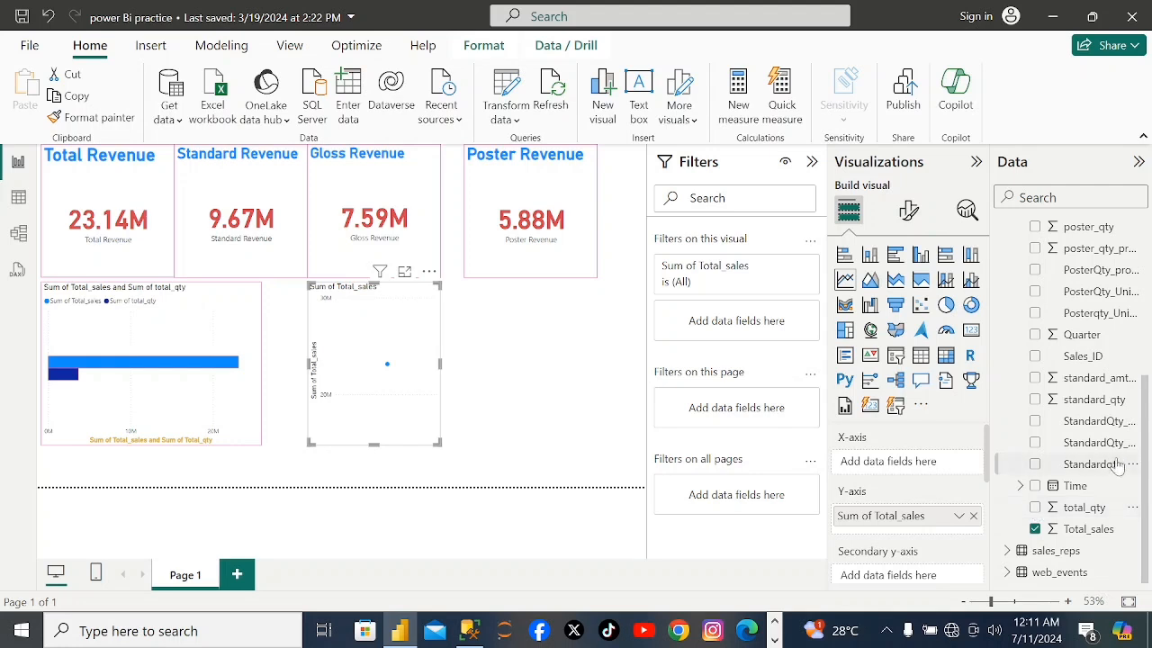
{"action": "left_click", "coordinate": [1036, 507]}
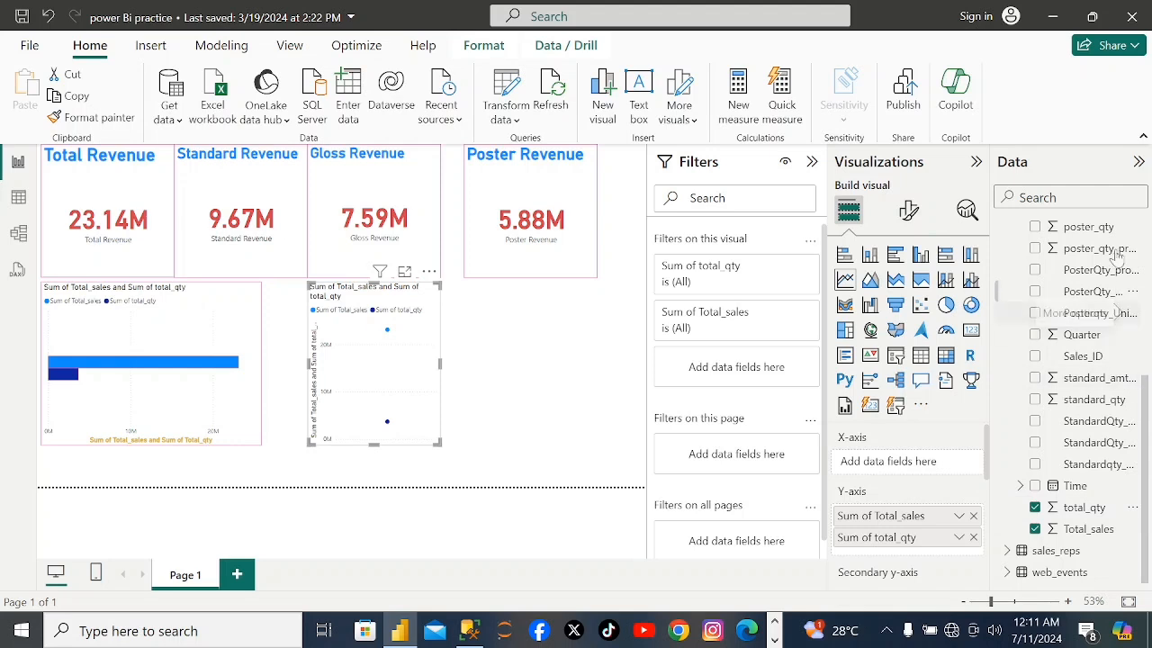
Examine the fields of the sales, sales_reps and region tables for a category suited to the line chart's X-axis.
{"action": "left_click_drag", "start_coordinate": [1143, 393], "coordinate": [1145, 182]}
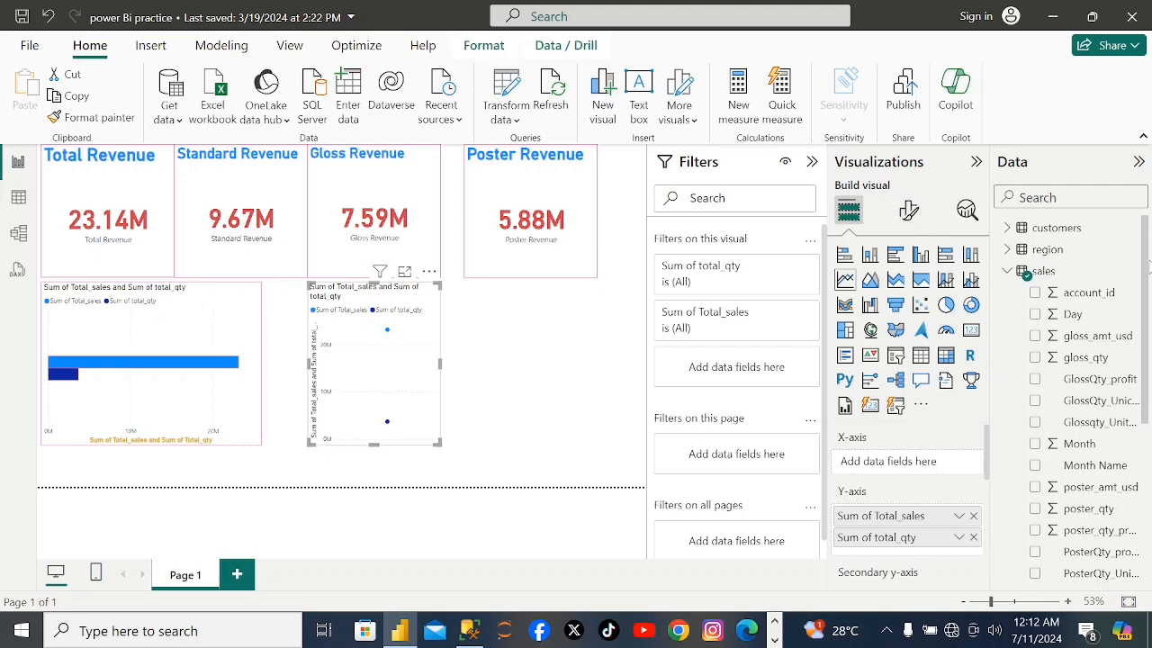
{"action": "left_click_drag", "start_coordinate": [1148, 328], "coordinate": [1150, 514]}
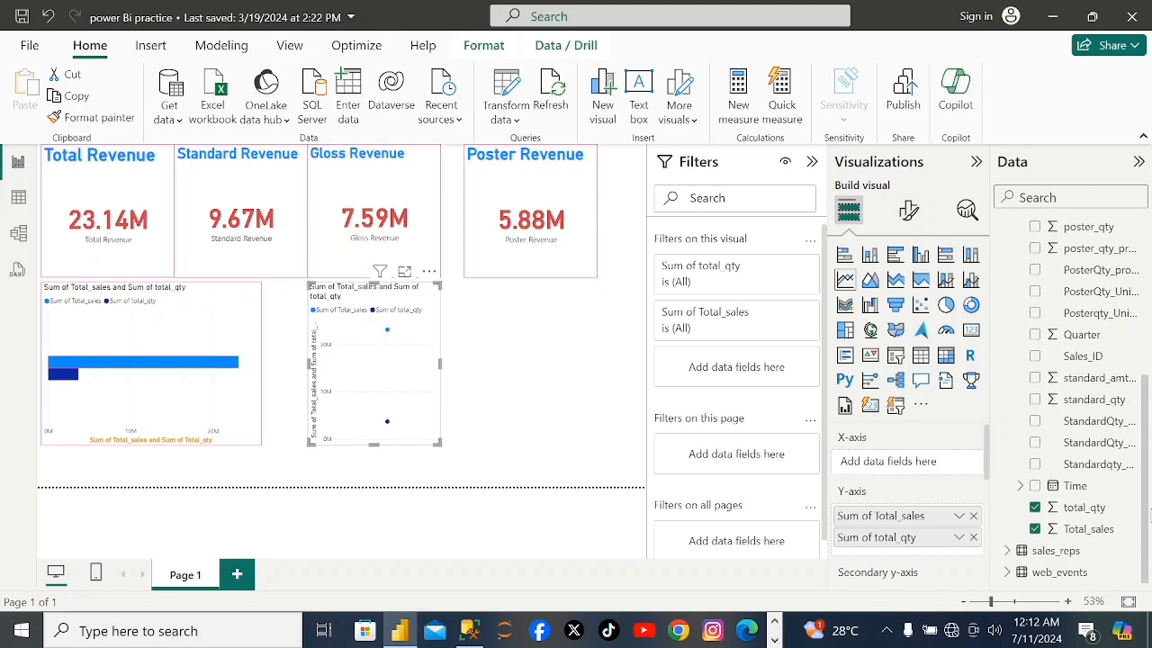
{"action": "left_click", "coordinate": [1005, 551]}
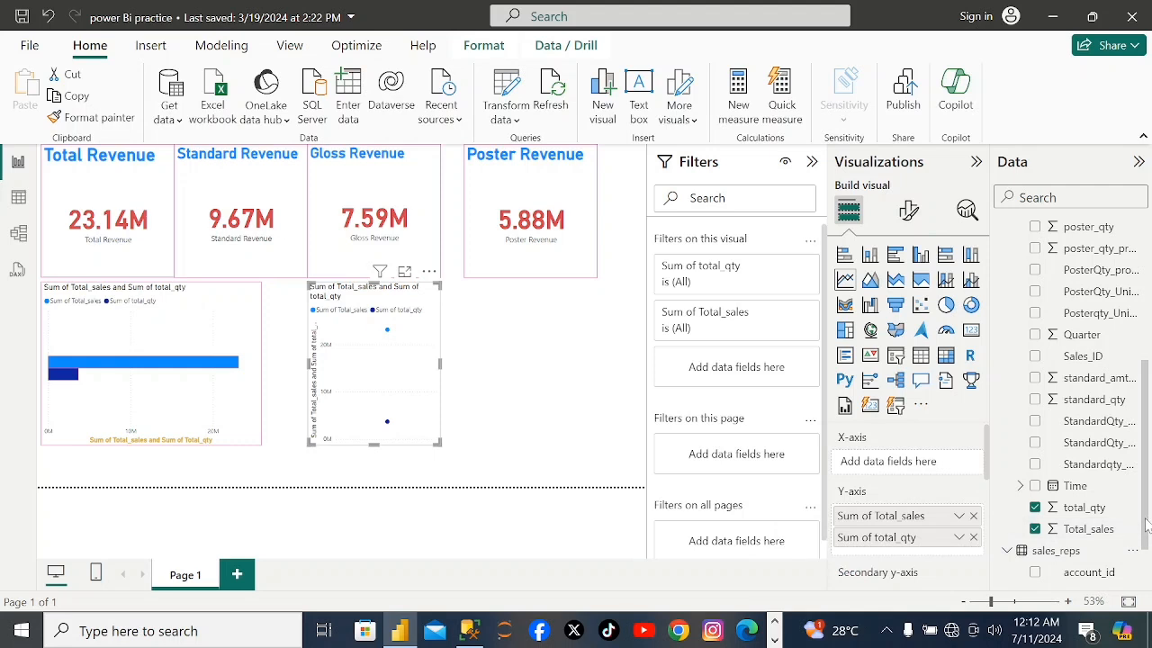
{"action": "left_click_drag", "start_coordinate": [1148, 524], "coordinate": [1139, 612]}
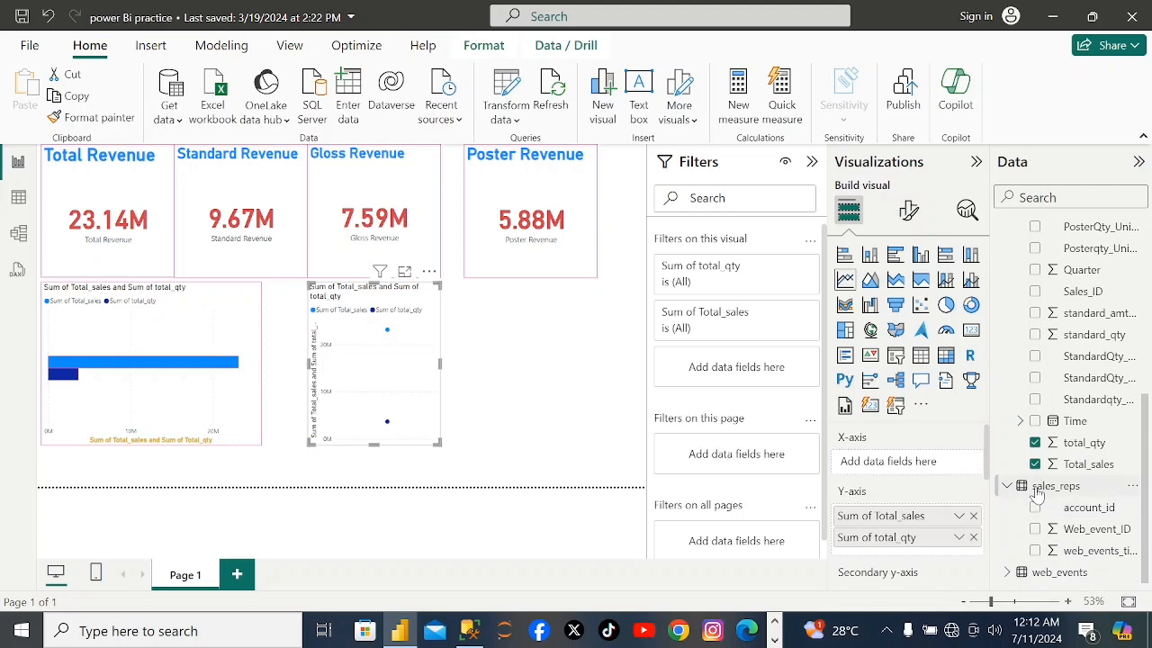
{"action": "left_click", "coordinate": [1044, 487]}
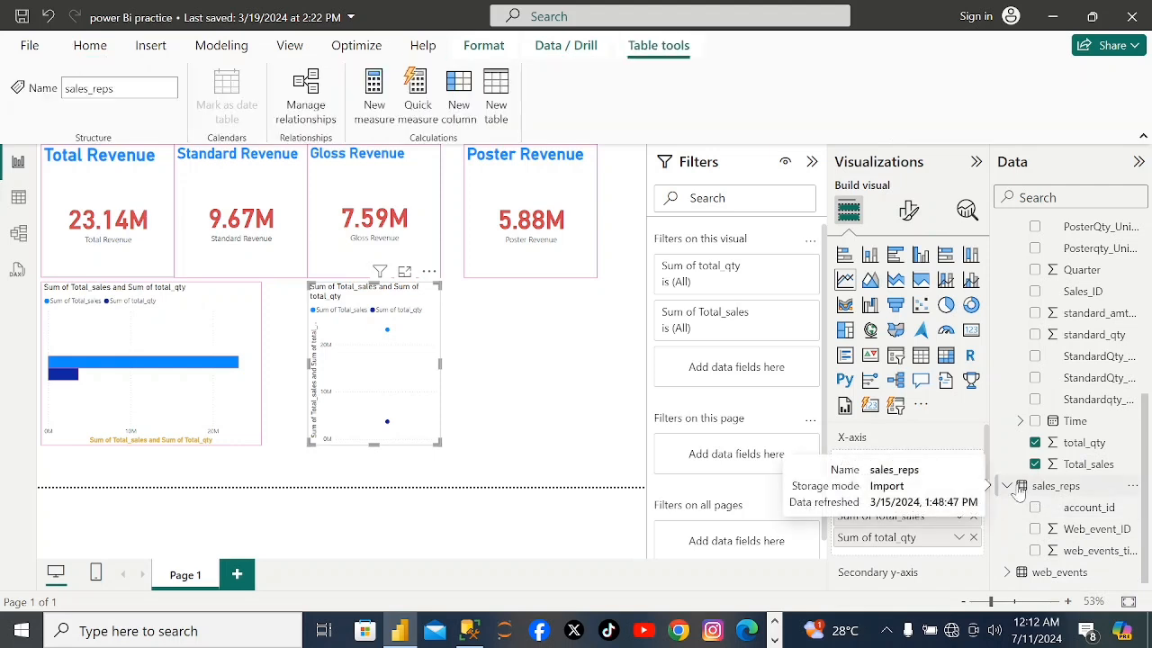
{"action": "left_click", "coordinate": [1007, 486]}
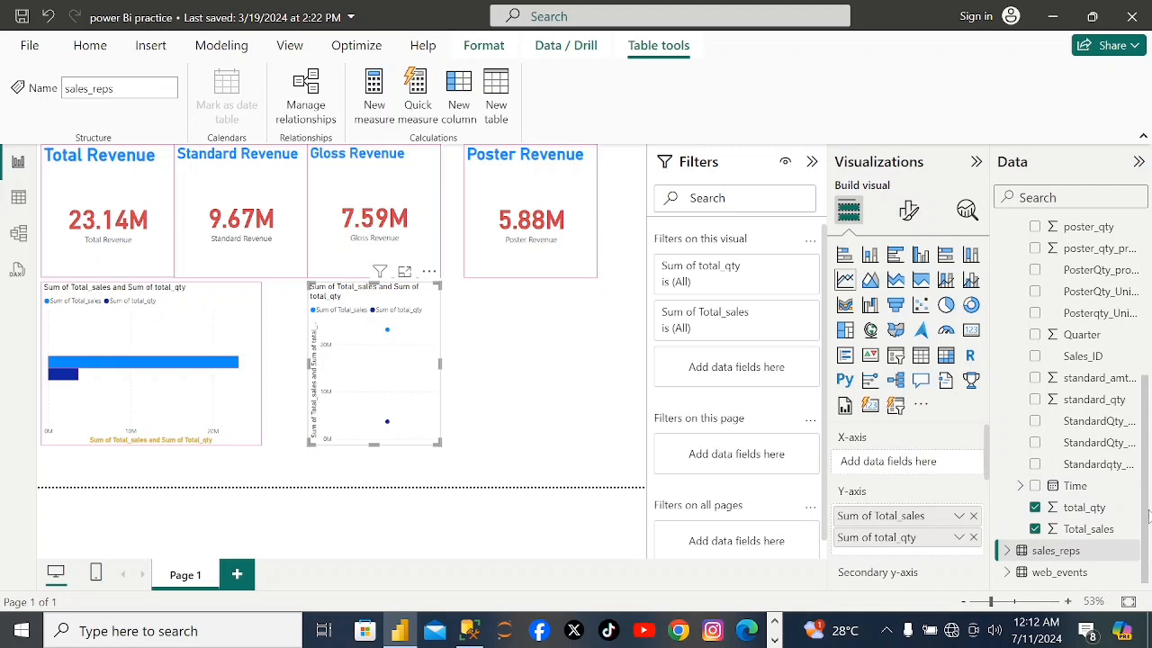
{"action": "left_click", "coordinate": [1006, 551]}
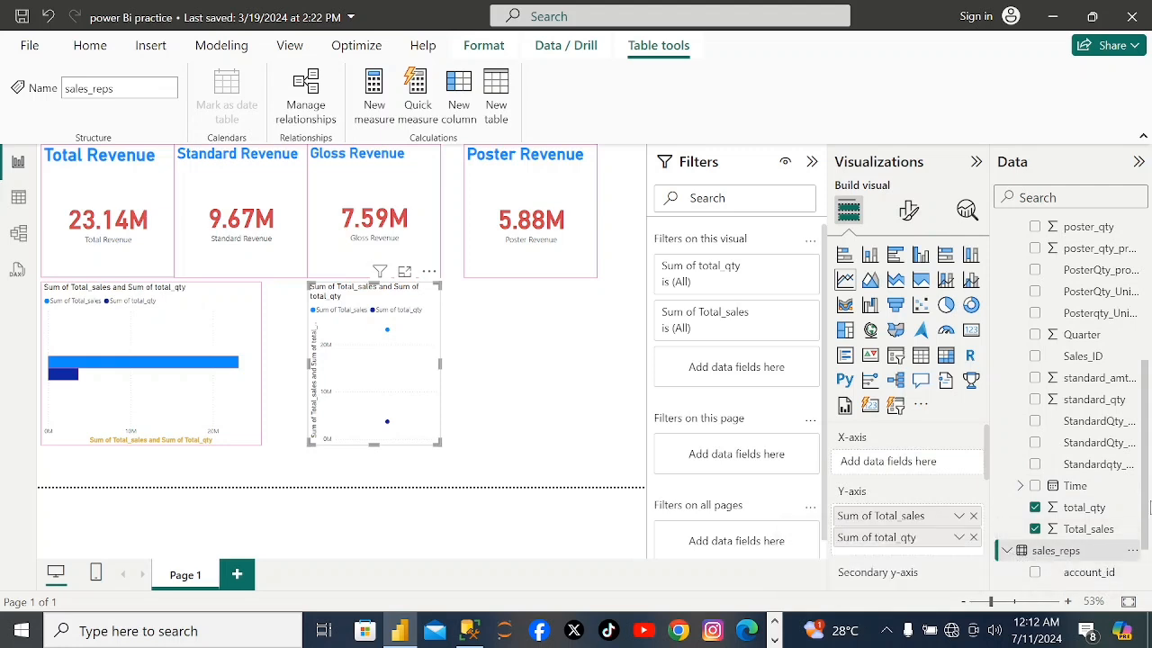
{"action": "scroll", "coordinate": [1146, 540], "scroll_direction": "down", "scroll_amount": 1}
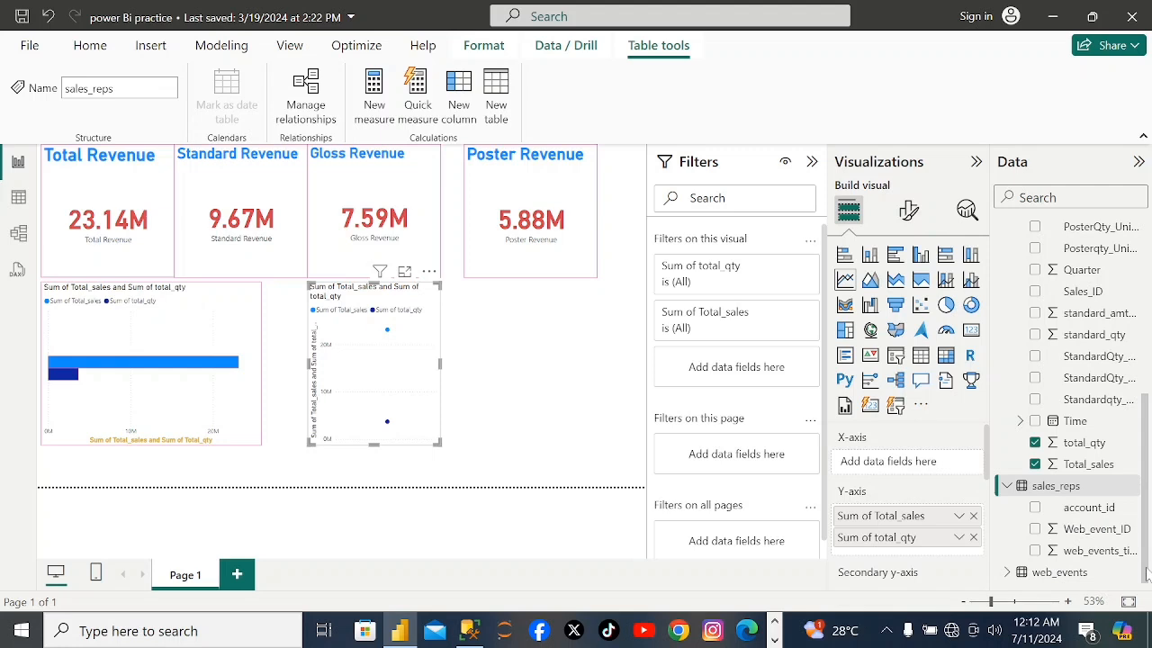
{"action": "scroll", "coordinate": [1145, 531], "scroll_direction": "up", "scroll_amount": 3}
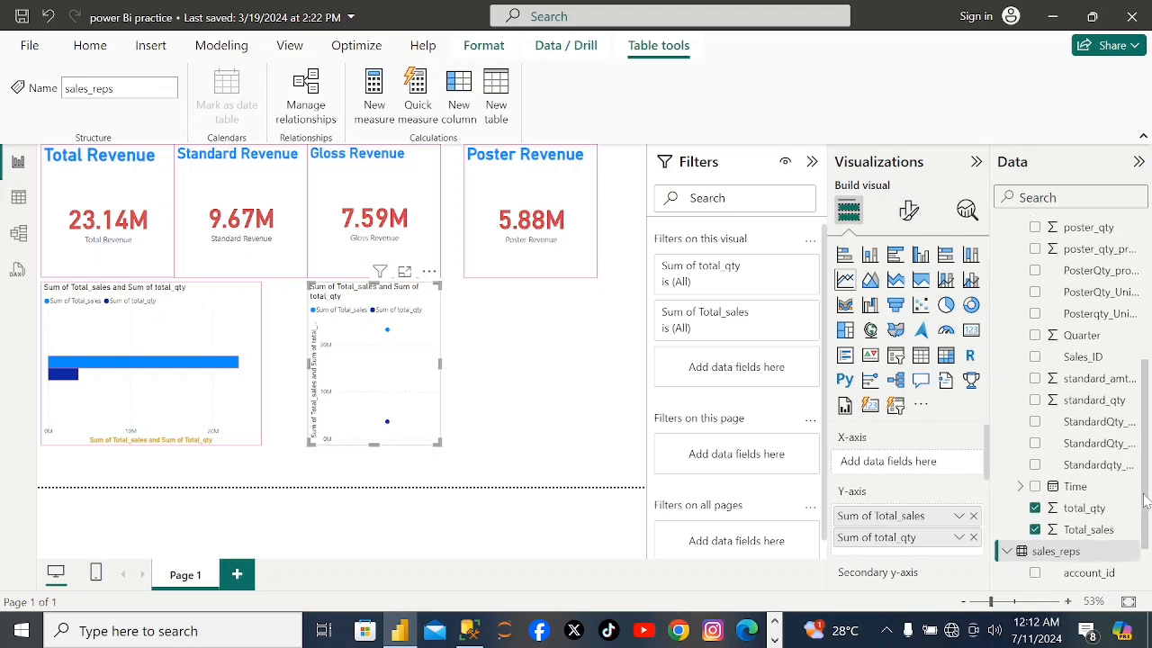
{"action": "scroll", "coordinate": [1146, 423], "scroll_direction": "up", "scroll_amount": 4}
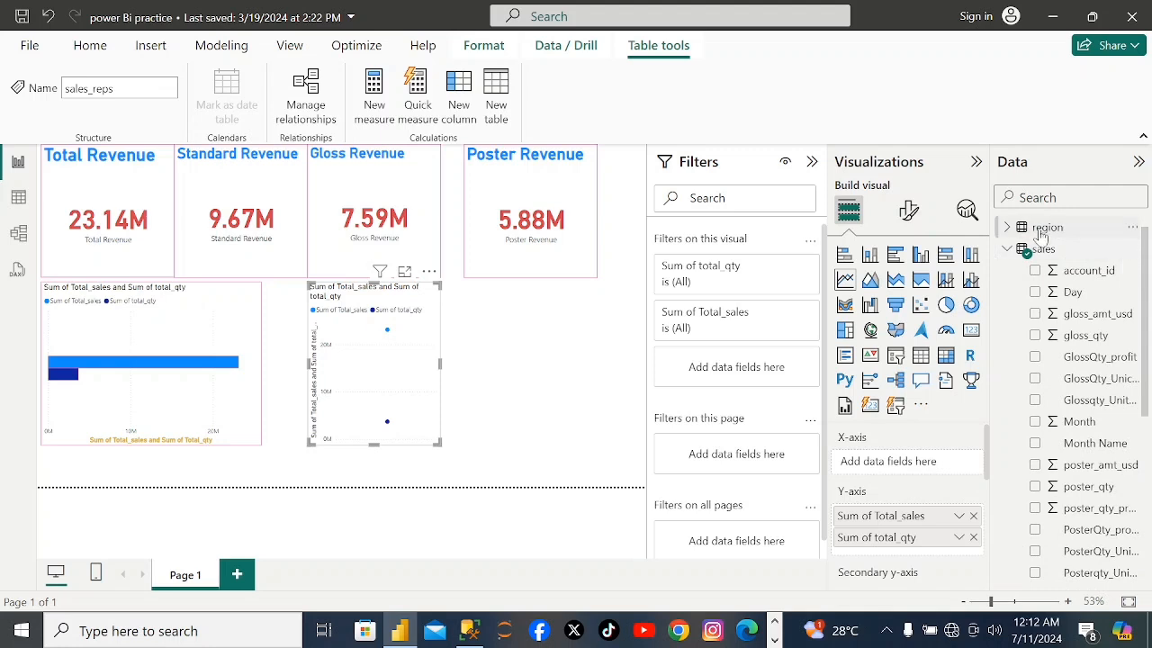
{"action": "left_click", "coordinate": [1010, 231]}
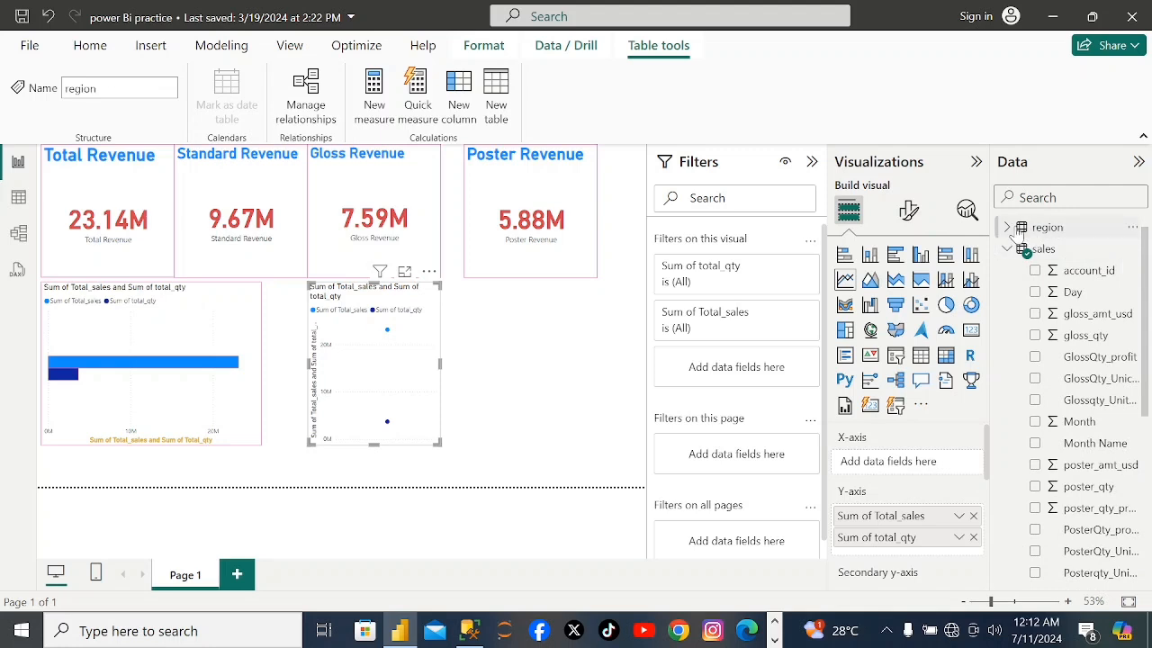
{"action": "left_click", "coordinate": [1008, 228]}
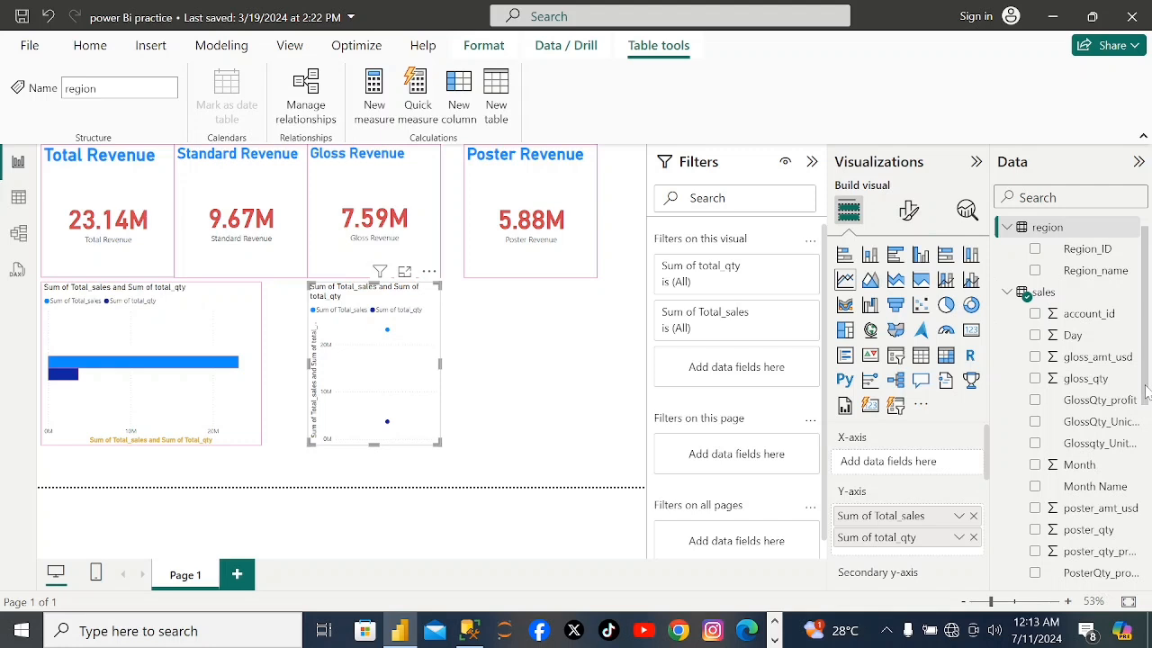
Put account_id from the sales_reps table on the line chart's X-axis.
{"action": "scroll", "coordinate": [1146, 389], "scroll_direction": "down", "scroll_amount": 5}
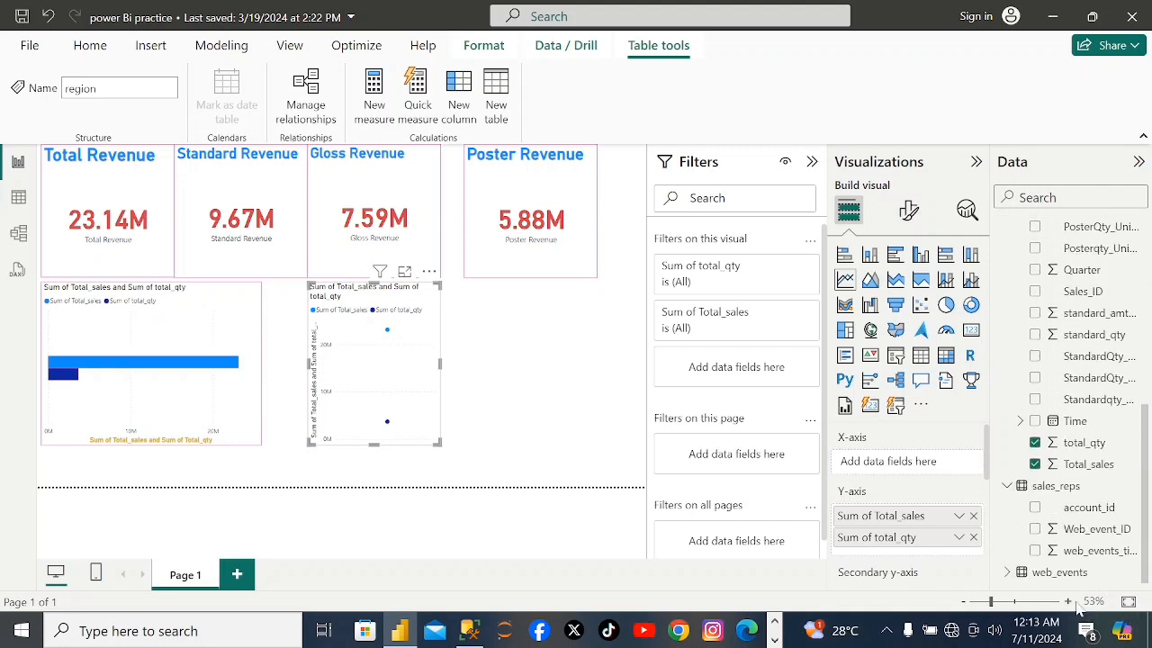
{"action": "double_click", "coordinate": [1022, 573]}
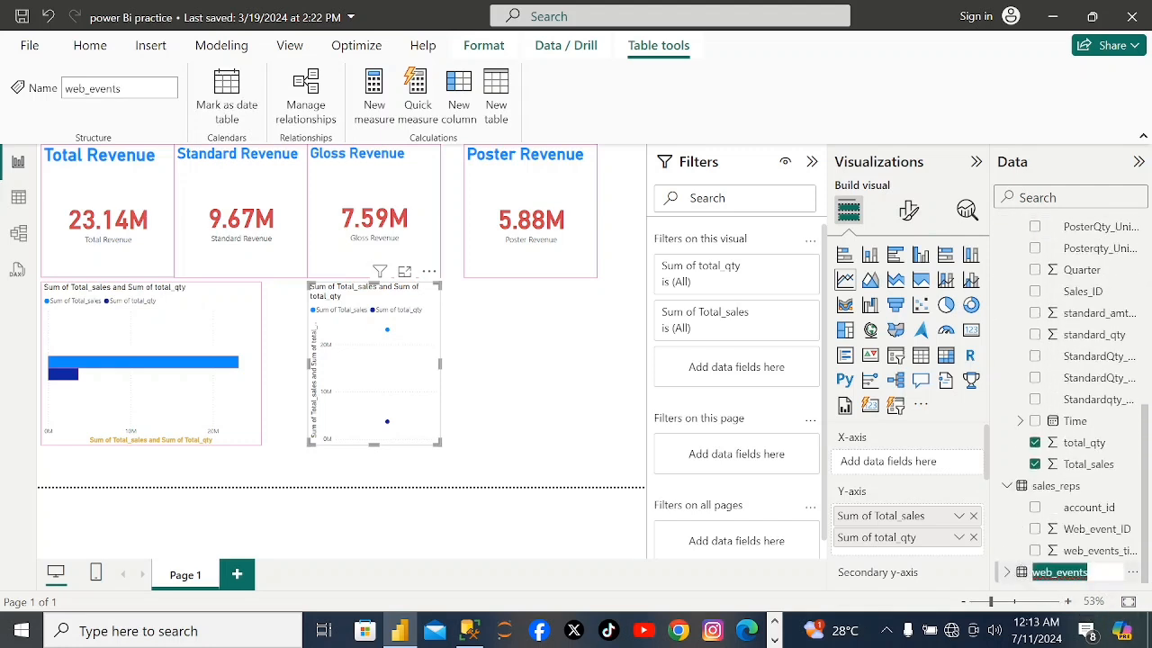
{"action": "double_click", "coordinate": [1003, 575]}
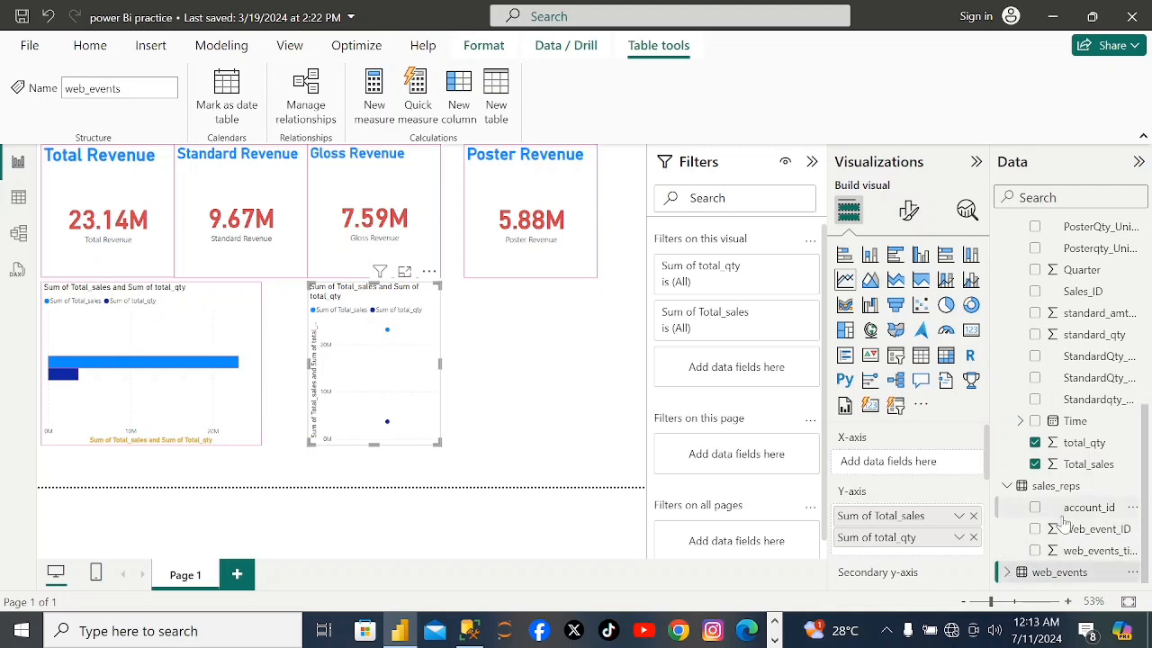
{"action": "left_click", "coordinate": [1035, 509]}
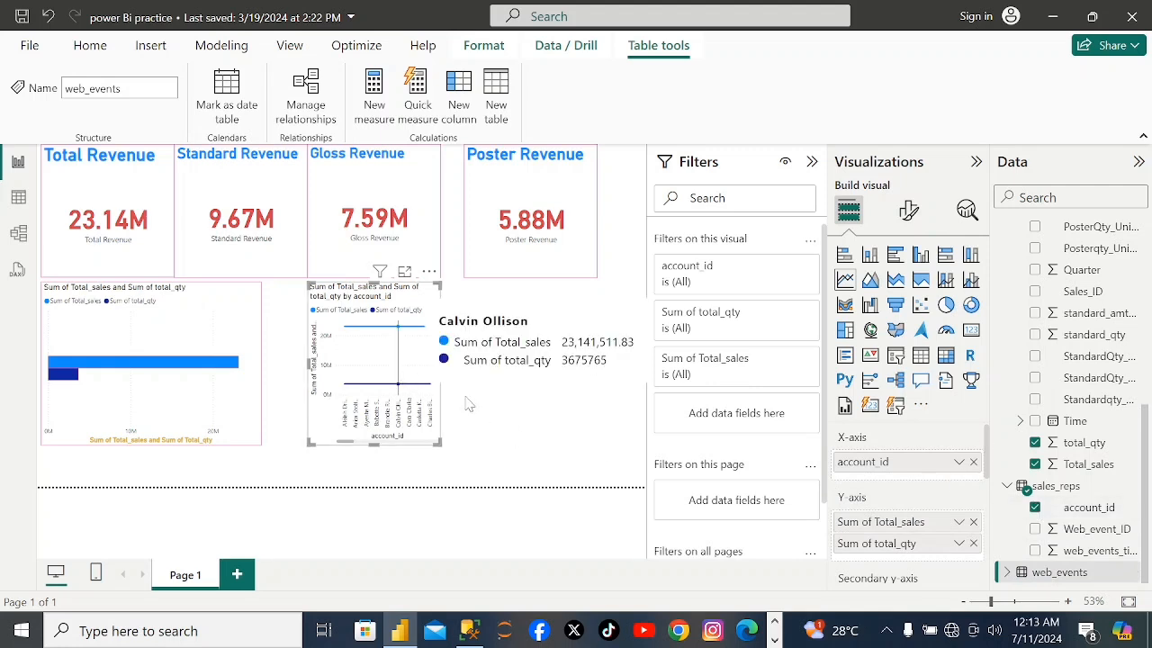
{"action": "left_click", "coordinate": [908, 209]}
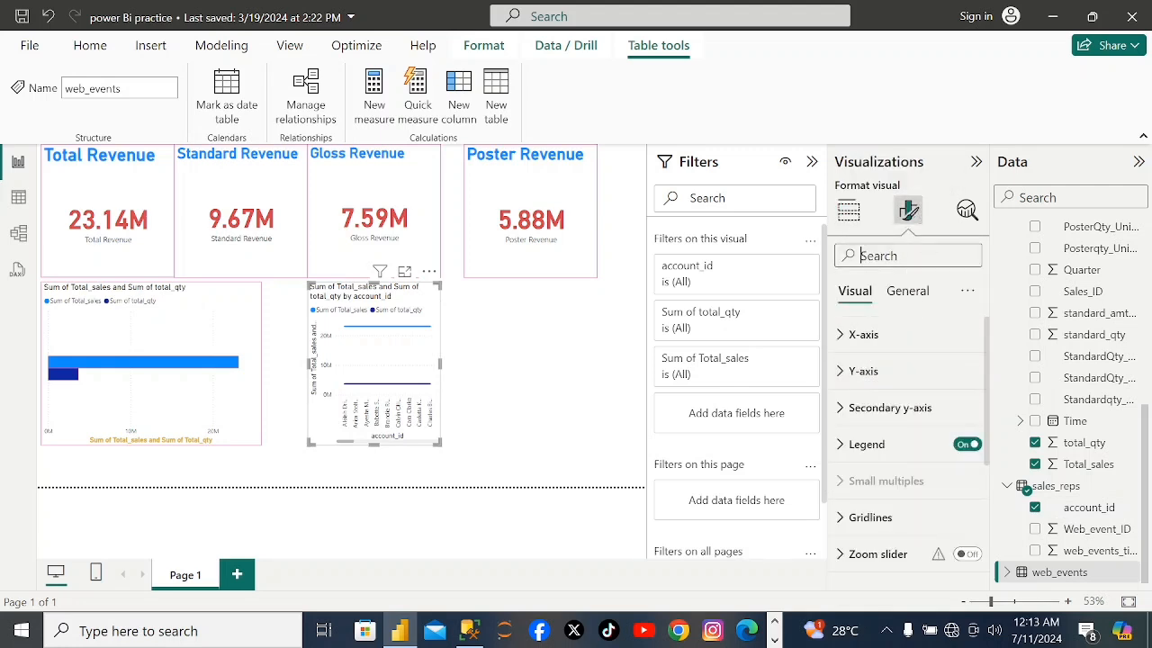
{"action": "type", "text": "cadd"}
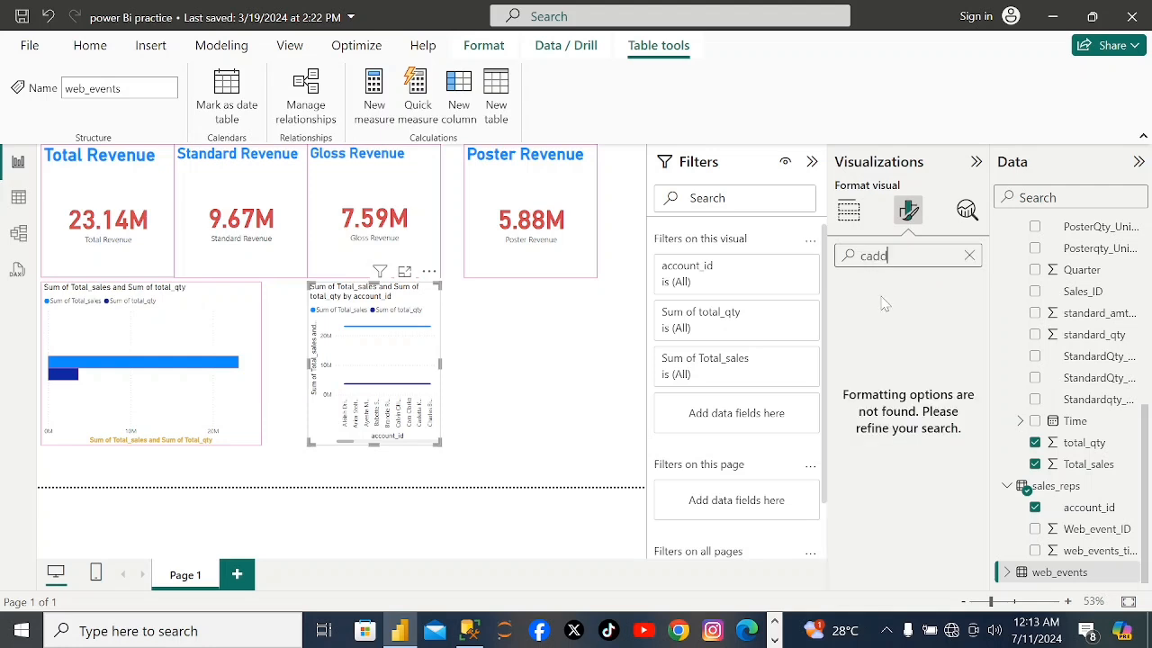
{"action": "key", "text": "BackSpace"}
{"action": "key", "text": "BackSpace"}
{"action": "type", "text": "ll"}
{"action": "left_click", "coordinate": [849, 213]}
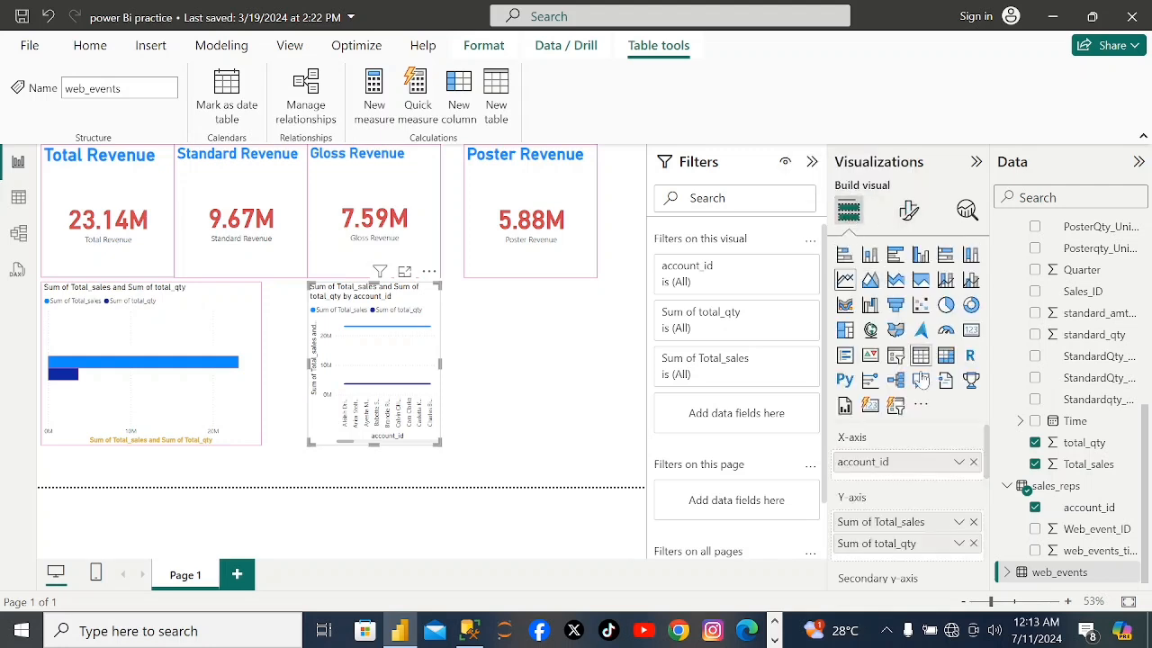
Format the line chart's title in bold with the gold color #D9B300.
{"action": "left_click", "coordinate": [907, 212]}
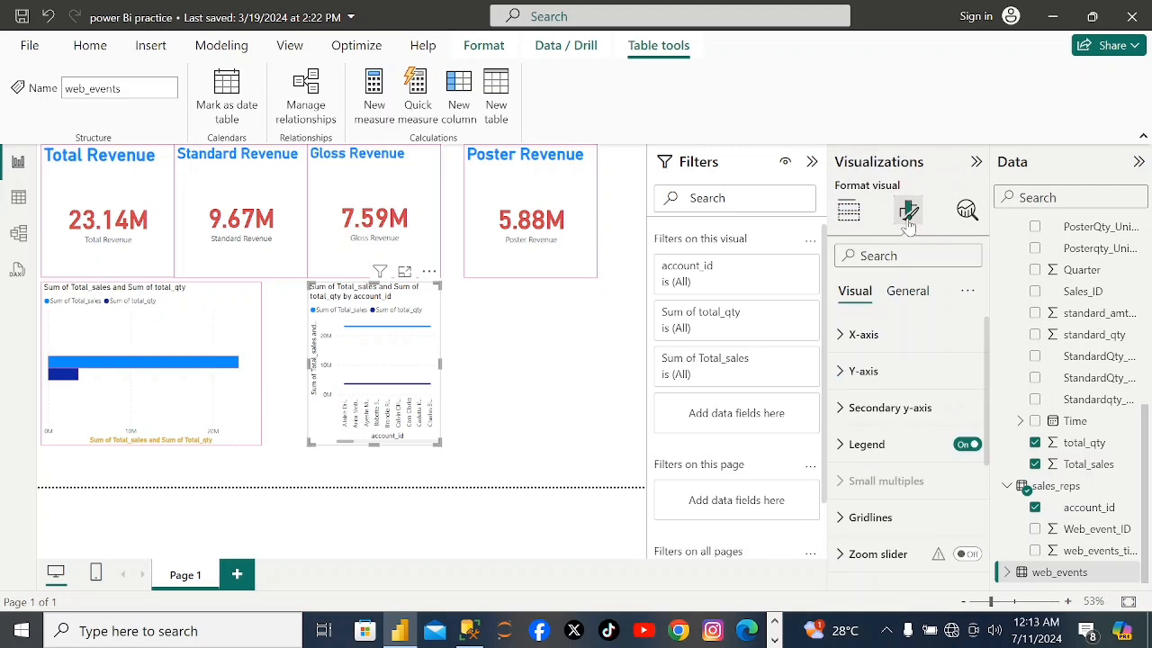
{"action": "left_click", "coordinate": [907, 291]}
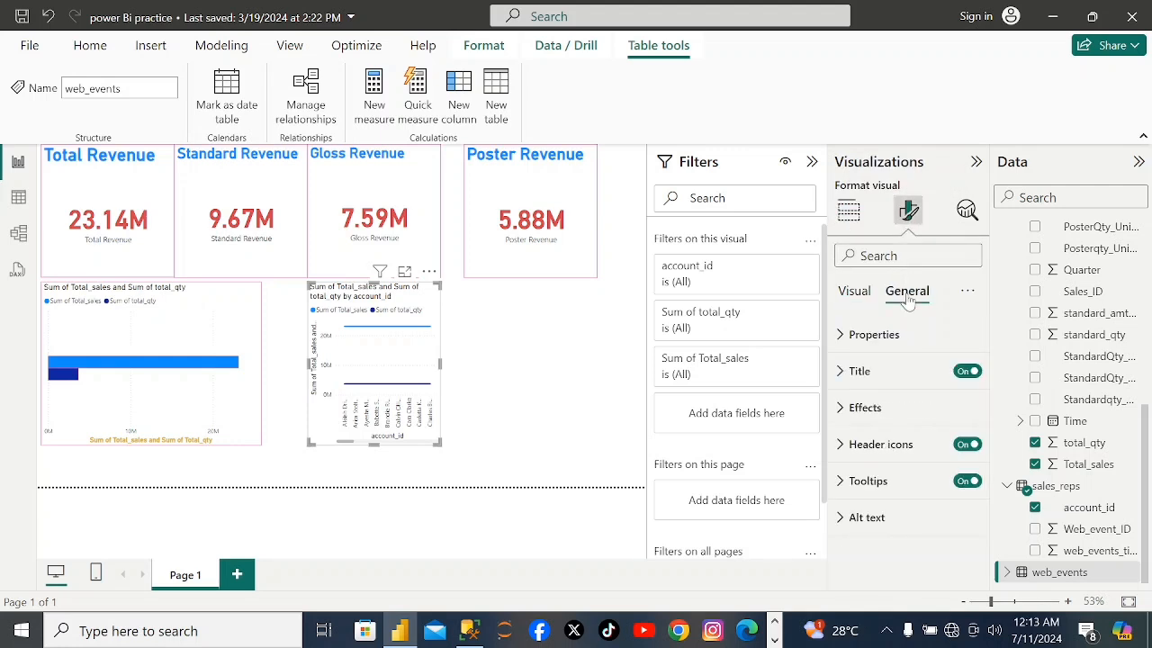
{"action": "left_click", "coordinate": [857, 370]}
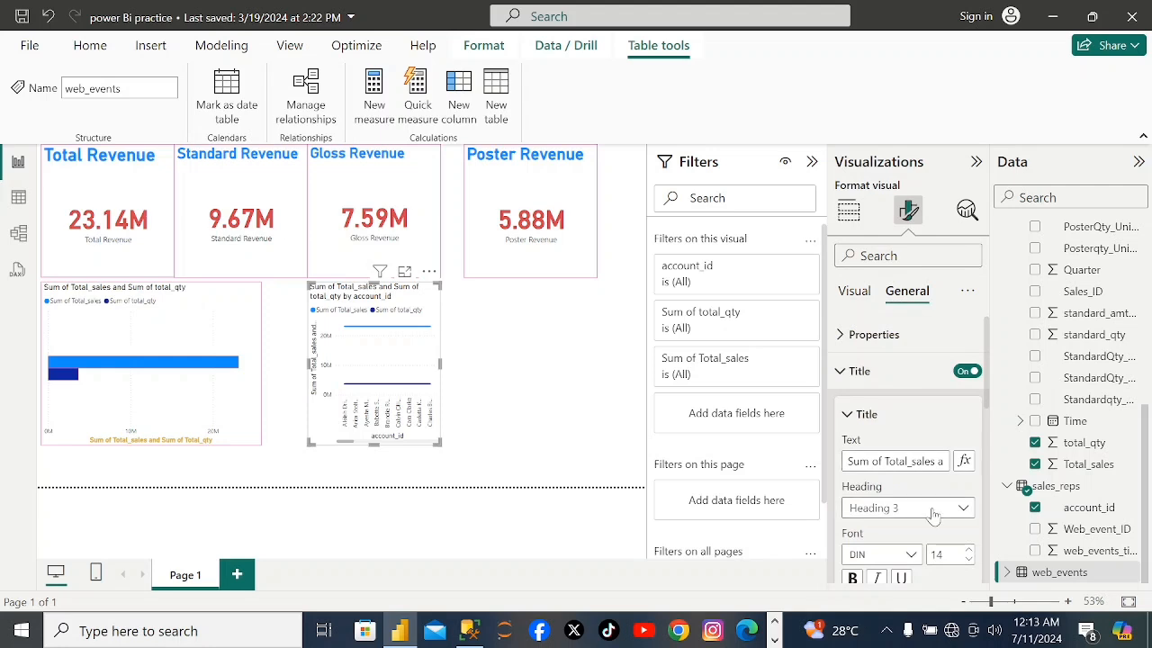
{"action": "left_click", "coordinate": [852, 577]}
{"action": "scroll", "coordinate": [987, 405], "scroll_direction": "down", "scroll_amount": 2}
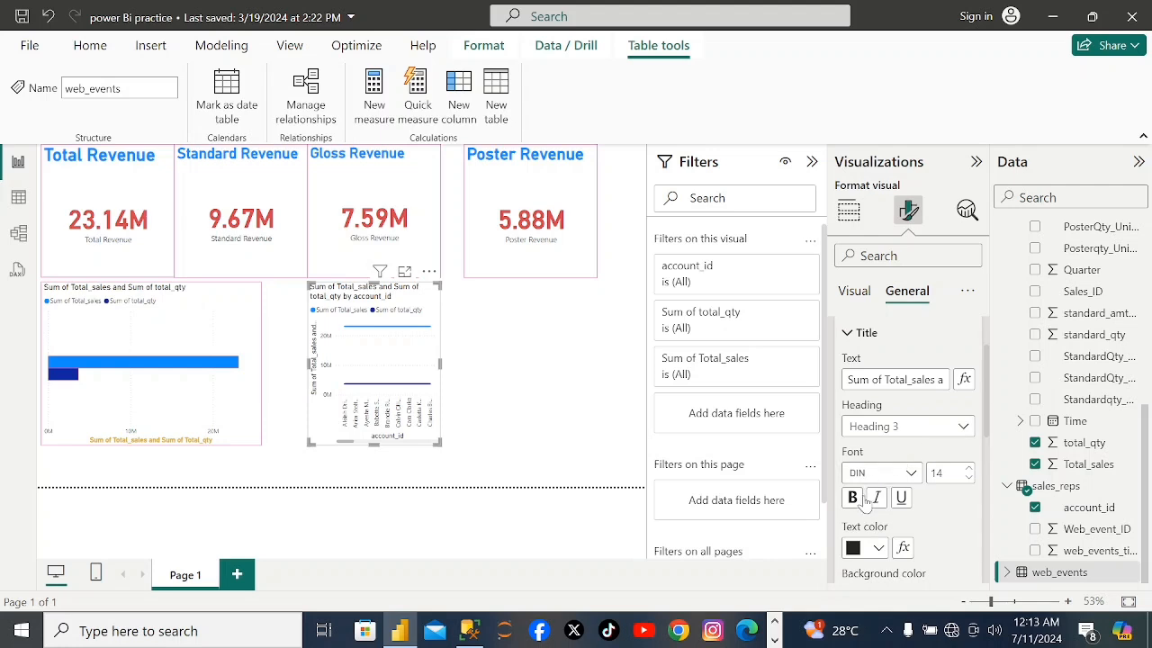
{"action": "left_click", "coordinate": [855, 498]}
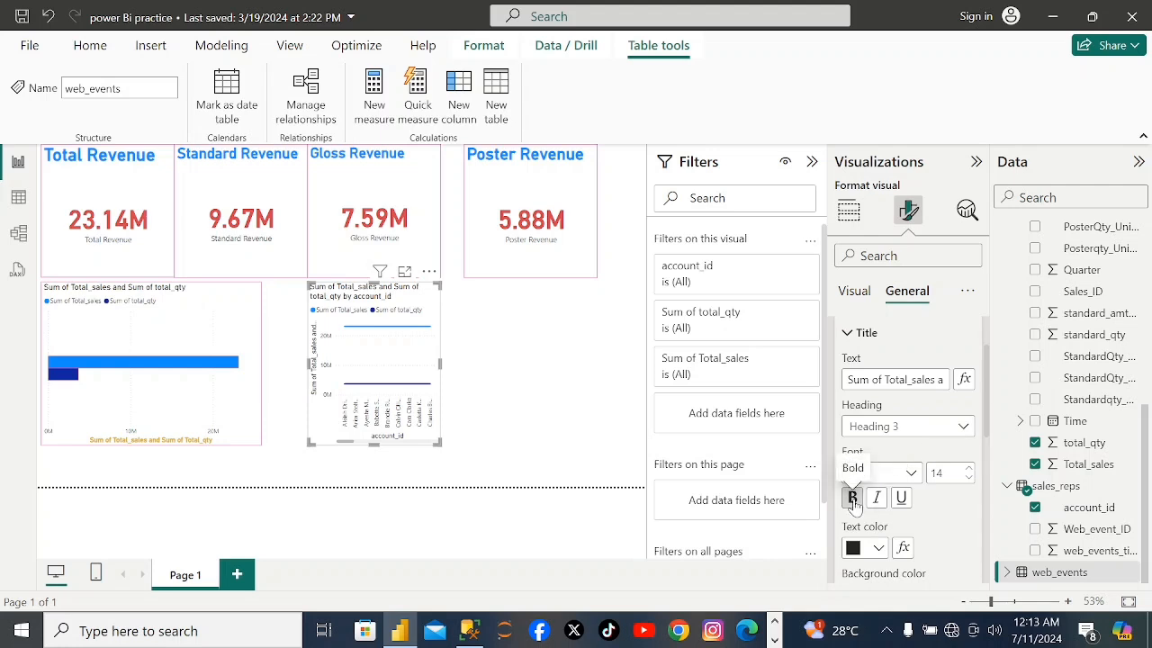
{"action": "left_click", "coordinate": [879, 549]}
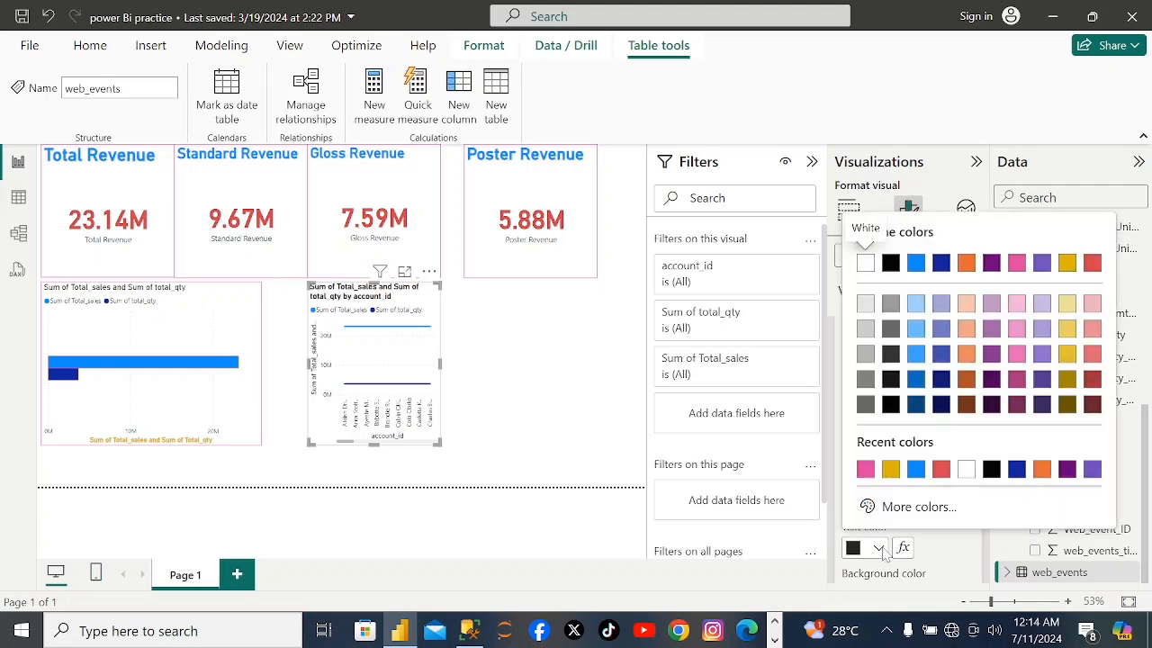
{"action": "left_click", "coordinate": [890, 469]}
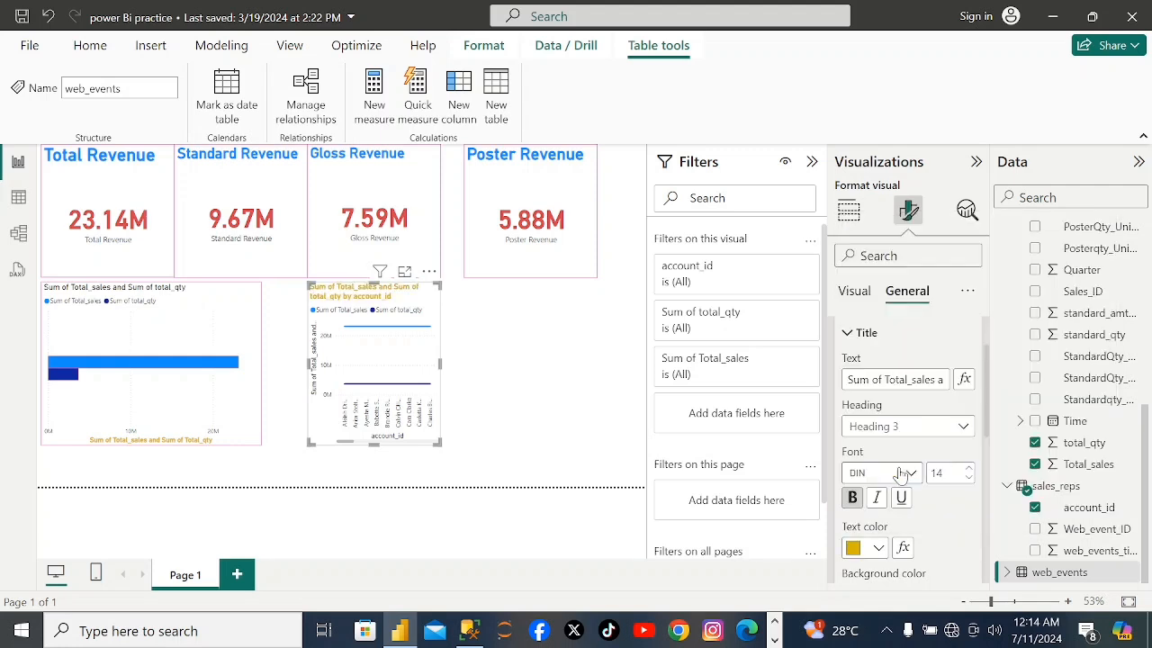
Color the bar chart's title text with the same gold #D9B300.
{"action": "left_click", "coordinate": [165, 307]}
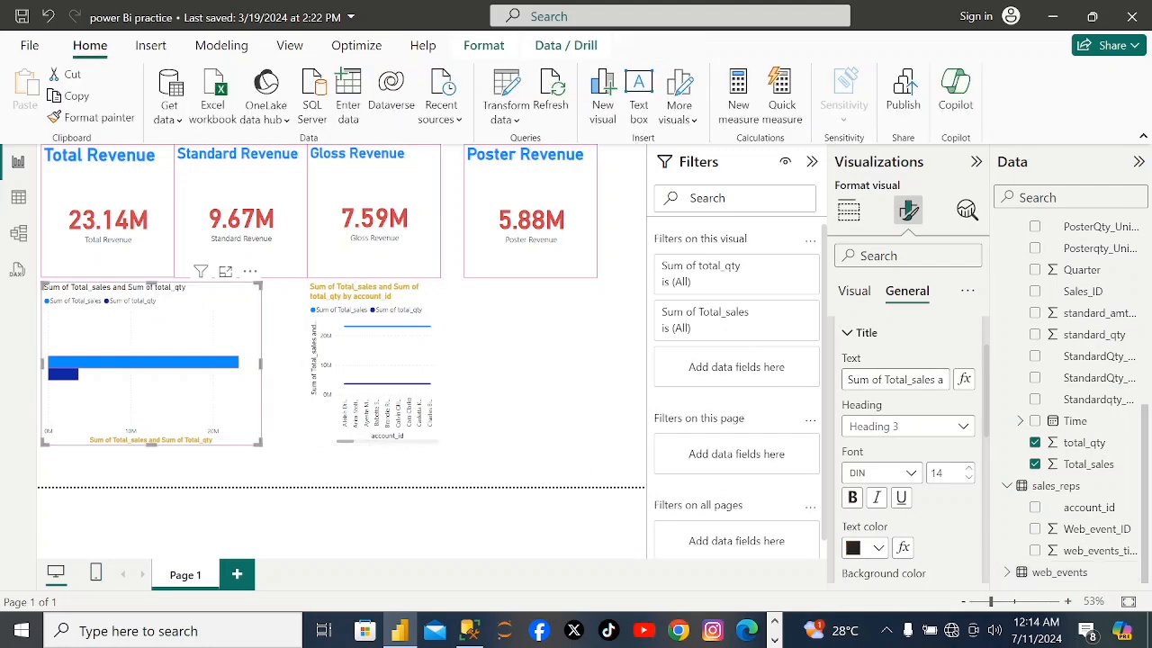
{"action": "left_click", "coordinate": [879, 557]}
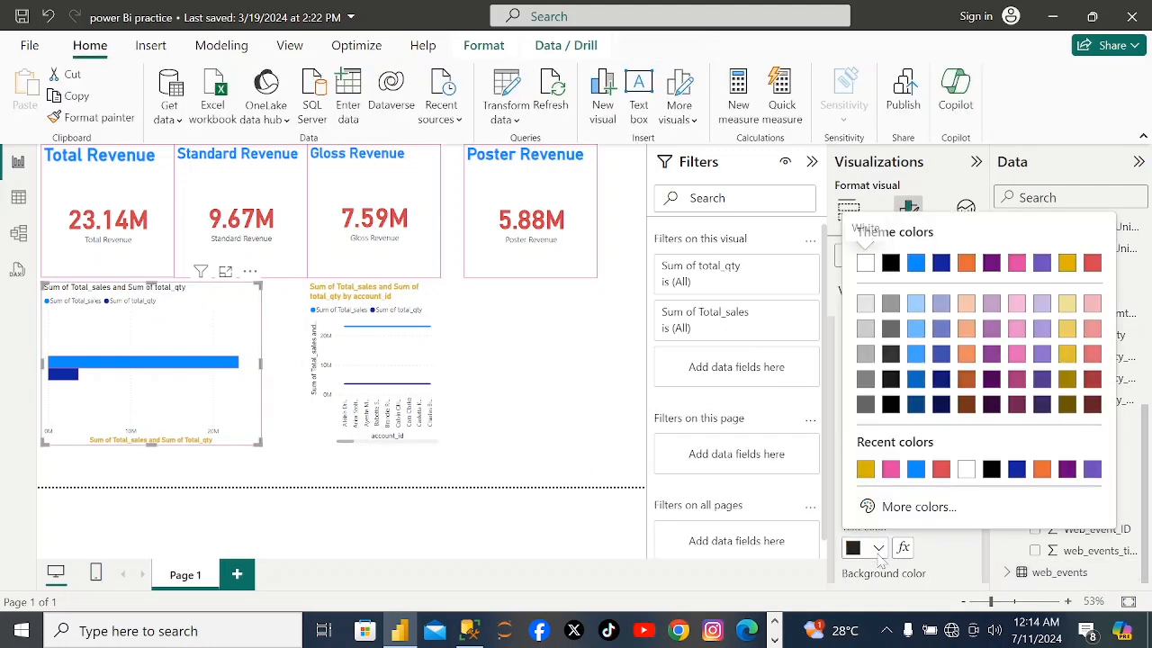
{"action": "left_click", "coordinate": [867, 470]}
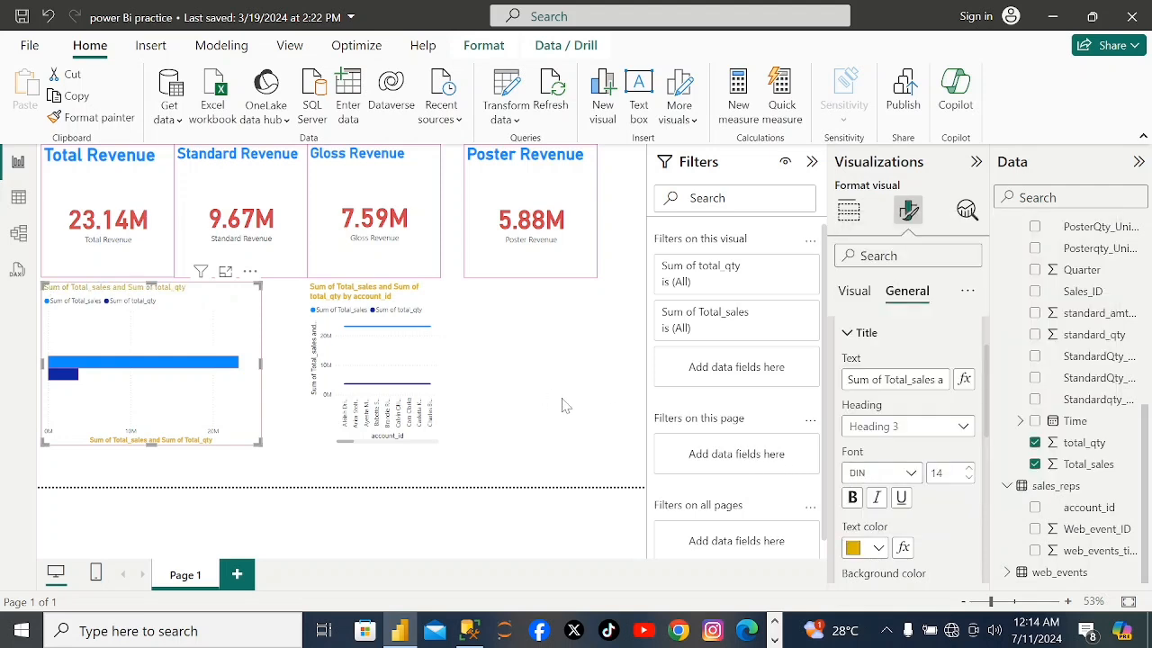
Turn on the line chart's visual border and color it pink like the bar chart's border.
{"action": "left_click", "coordinate": [858, 296]}
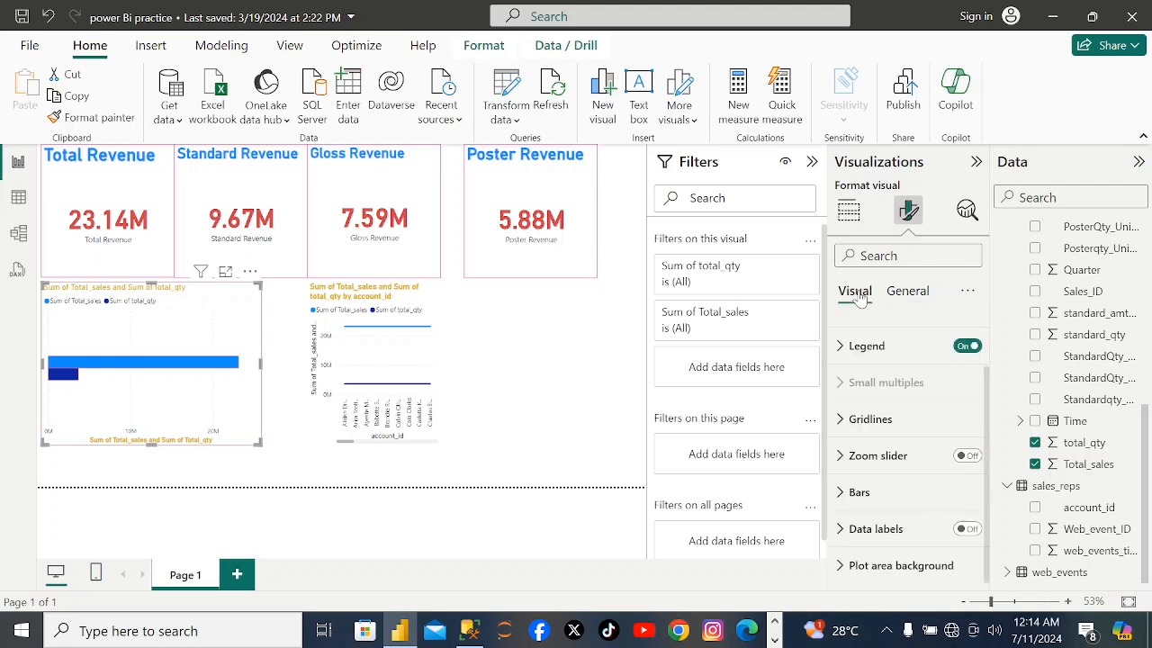
{"action": "left_click", "coordinate": [850, 223]}
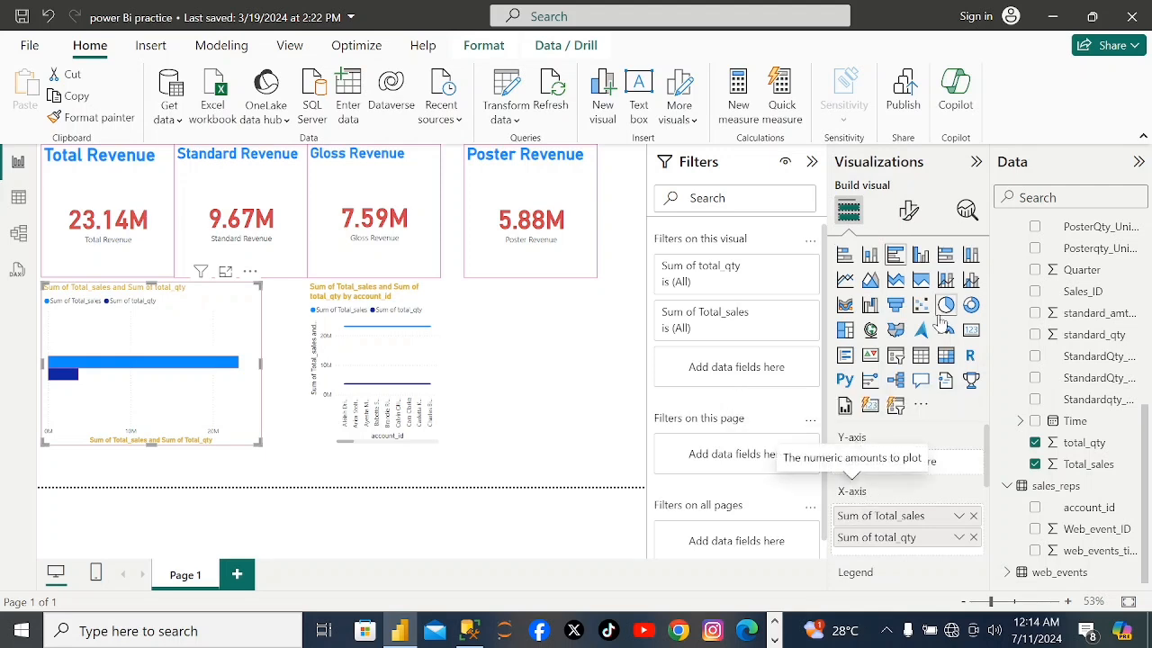
{"action": "left_click", "coordinate": [338, 412]}
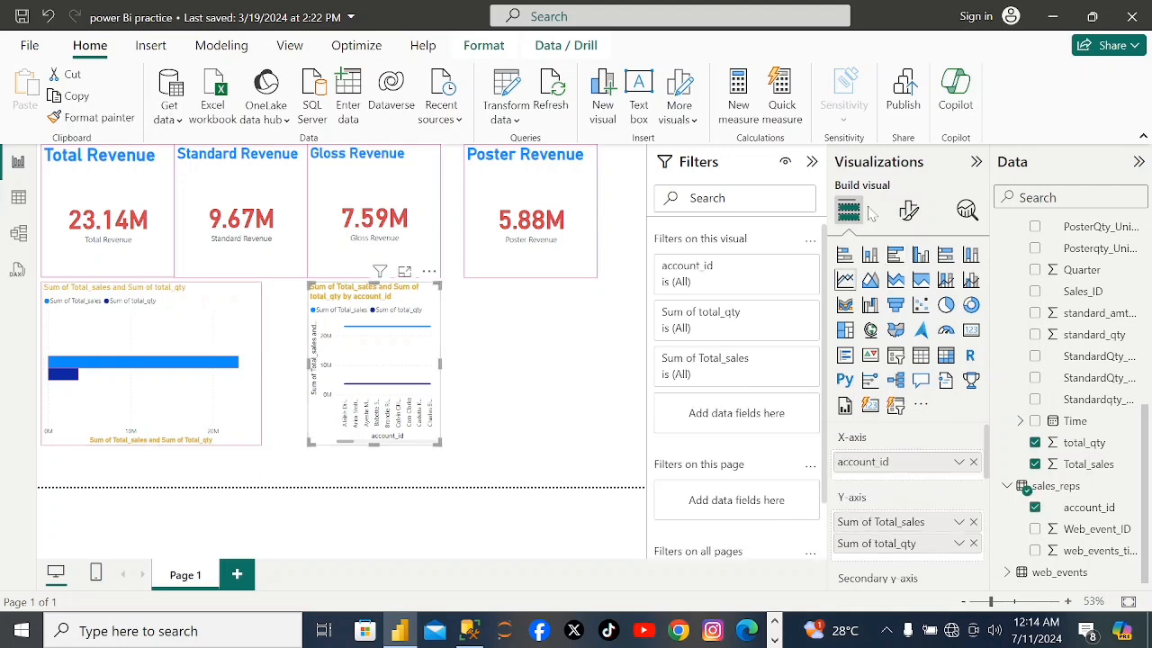
{"action": "left_click", "coordinate": [909, 212]}
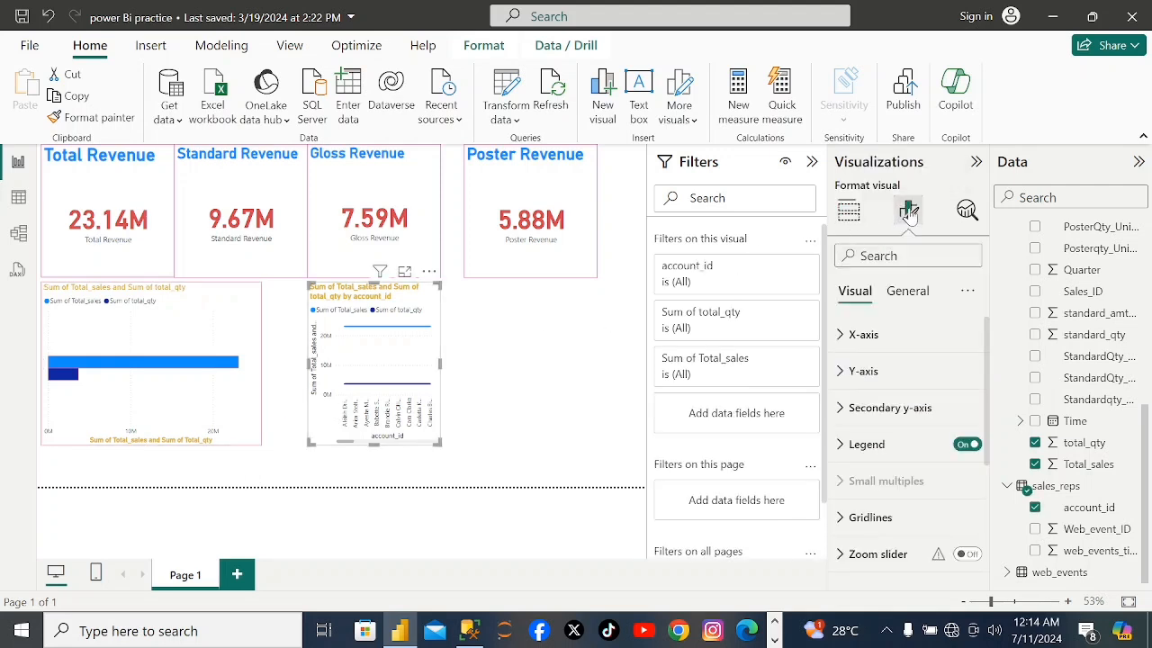
{"action": "type", "text": "border"}
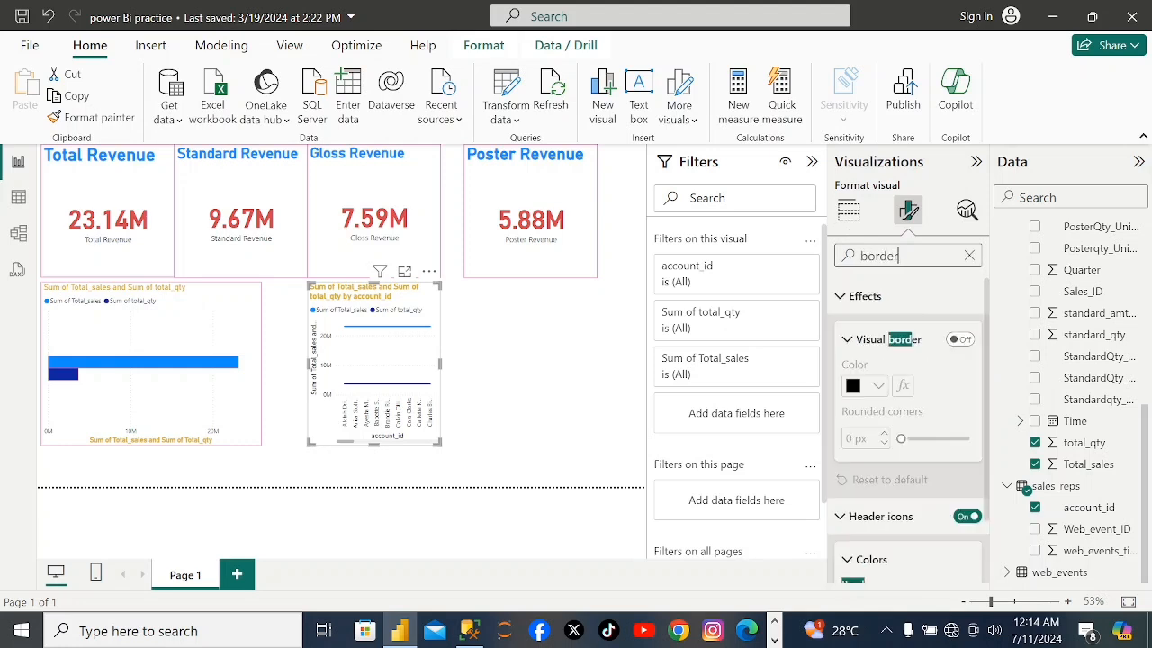
{"action": "left_click", "coordinate": [963, 340]}
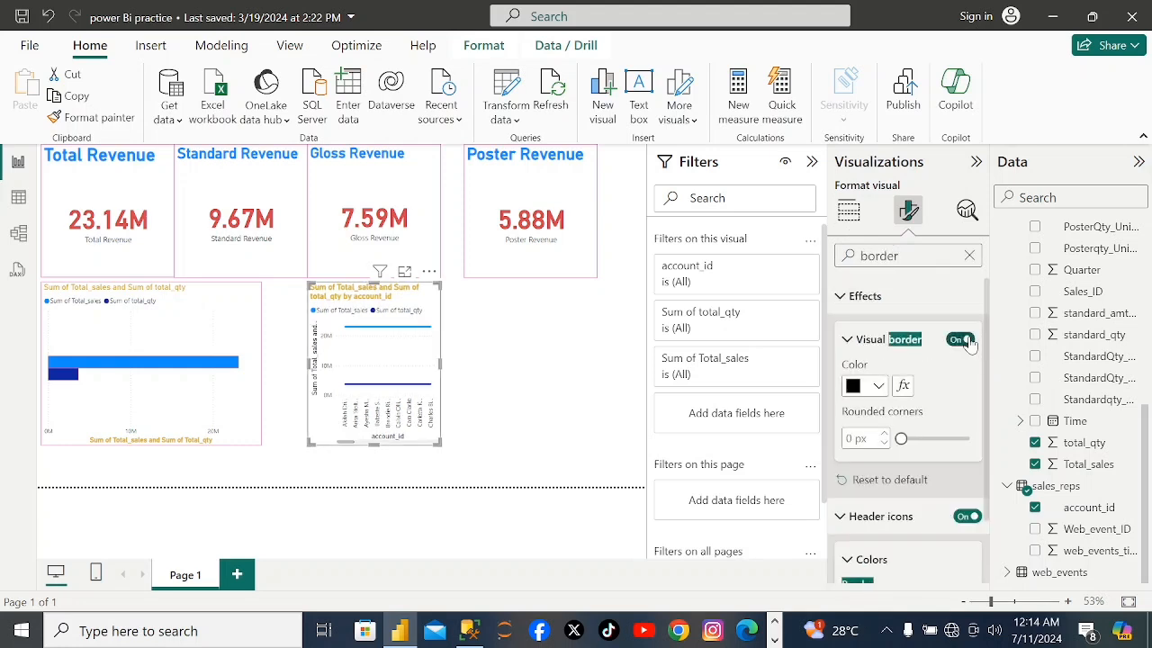
{"action": "left_click", "coordinate": [877, 387]}
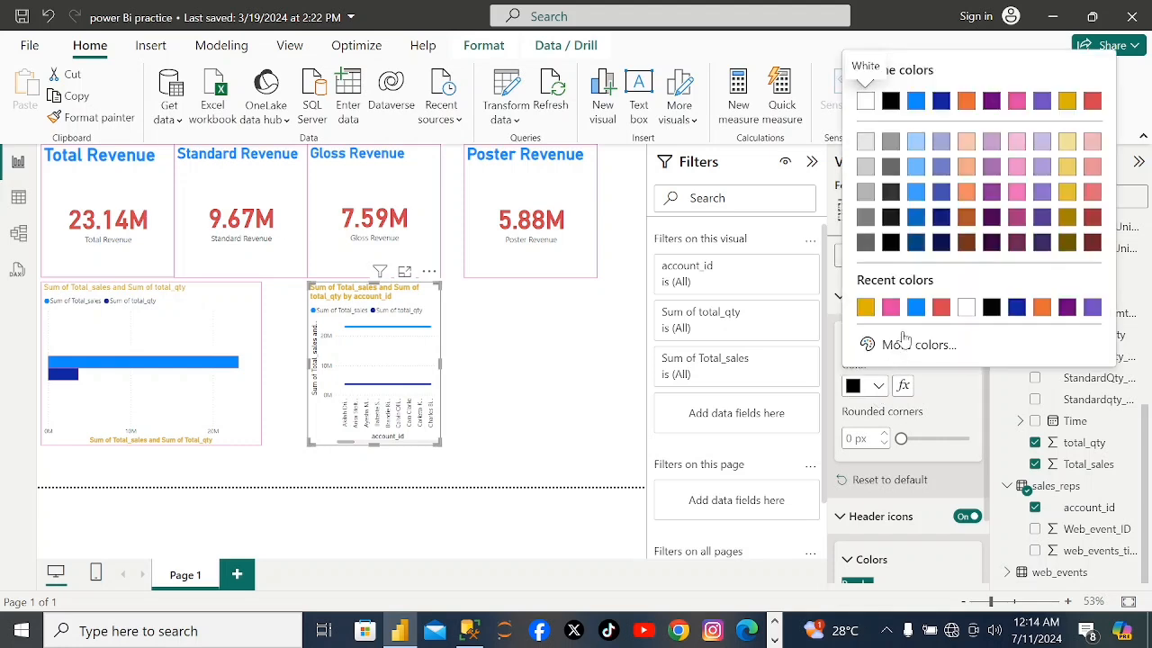
{"action": "left_click", "coordinate": [889, 307]}
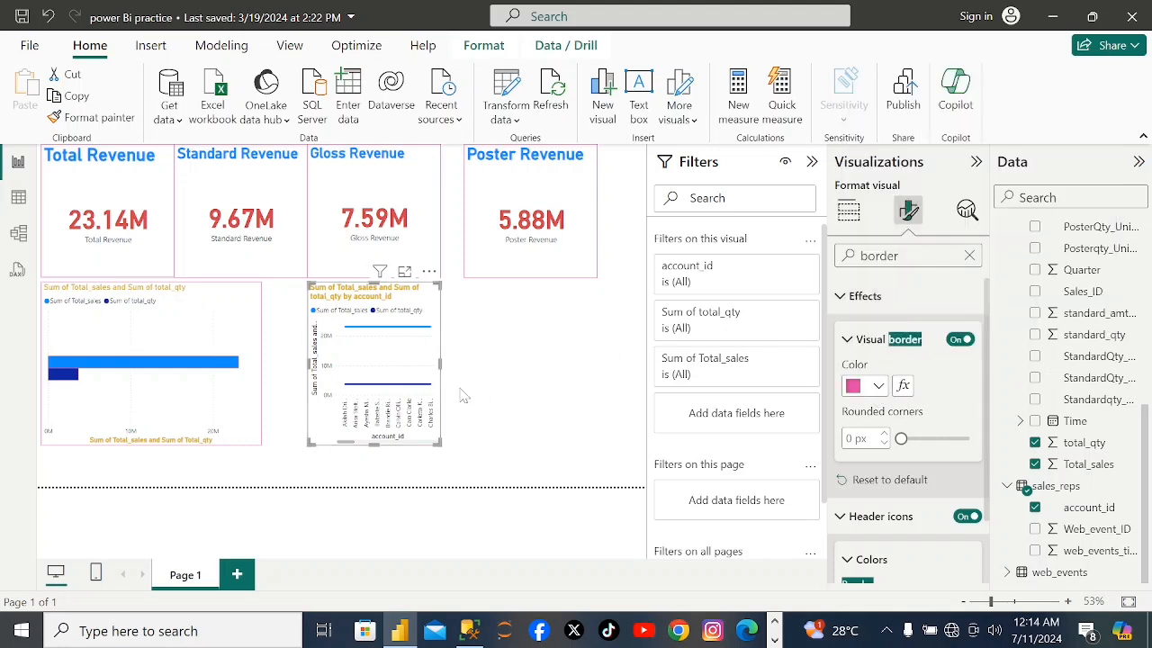
Insert an empty pie chart on the report page as a new visual beneath the Poster Revenue card.
{"action": "left_click", "coordinate": [493, 372]}
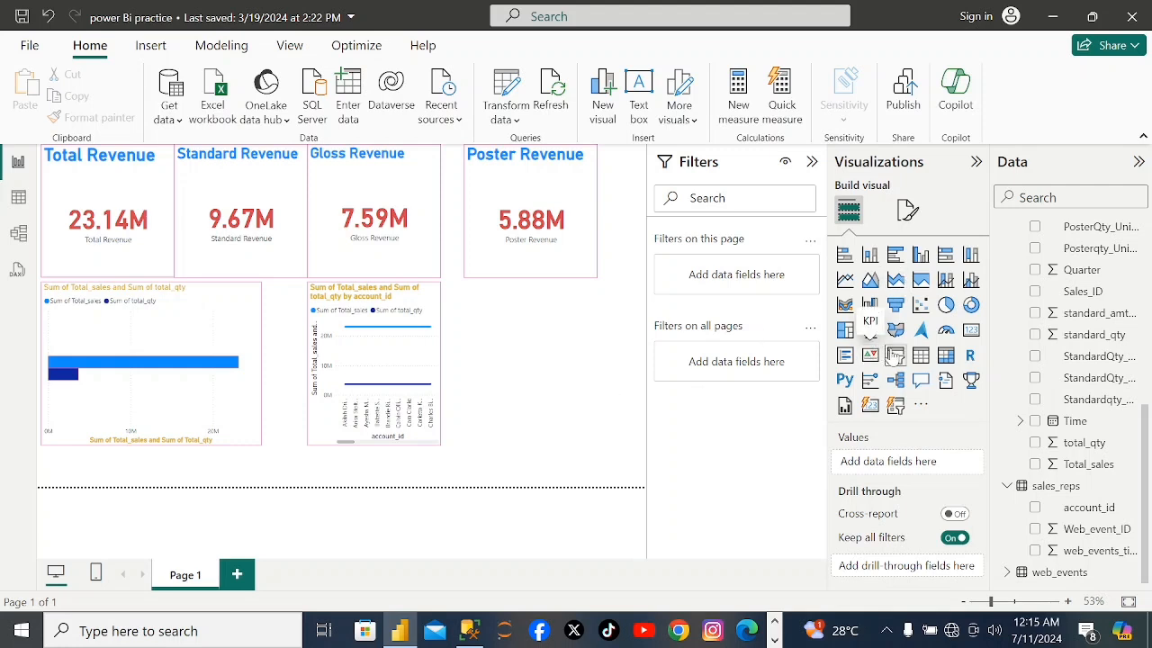
{"action": "left_click", "coordinate": [946, 306]}
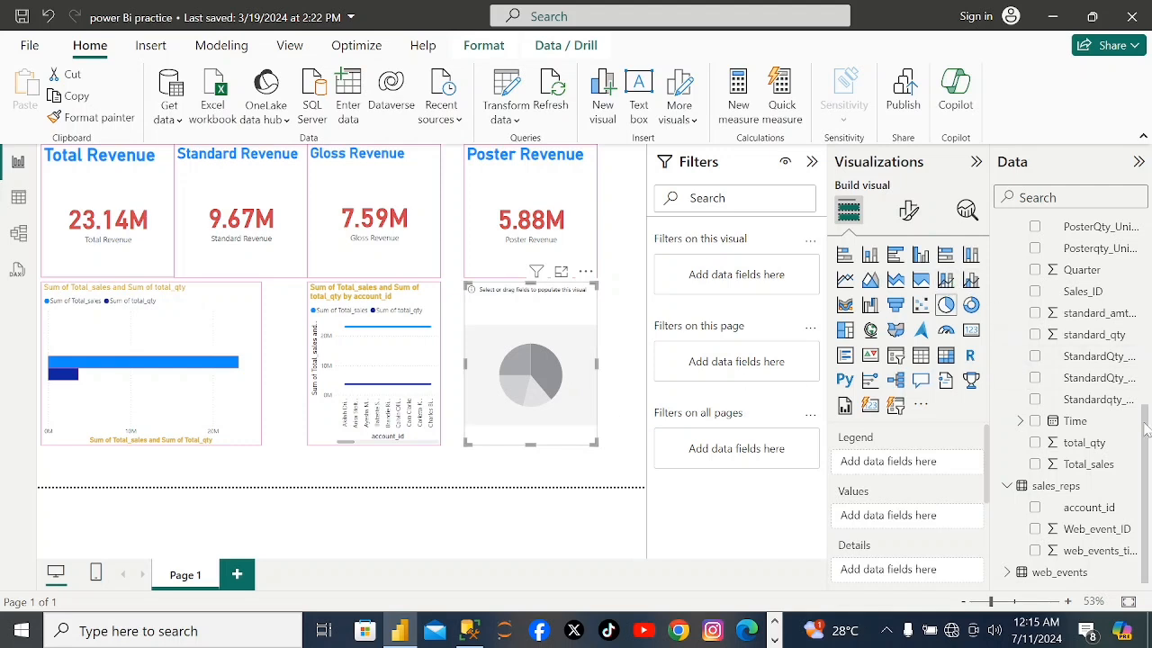
Examine the sales table's Time field and the available tables for pie chart data, collapsing sales, region and sales_reps.
{"action": "mouse_move", "coordinate": [1146, 436]}
{"action": "left_mouse_down"}
{"action": "mouse_move", "coordinate": [1147, 335]}
{"action": "mouse_move", "coordinate": [1149, 421]}
{"action": "left_mouse_up"}
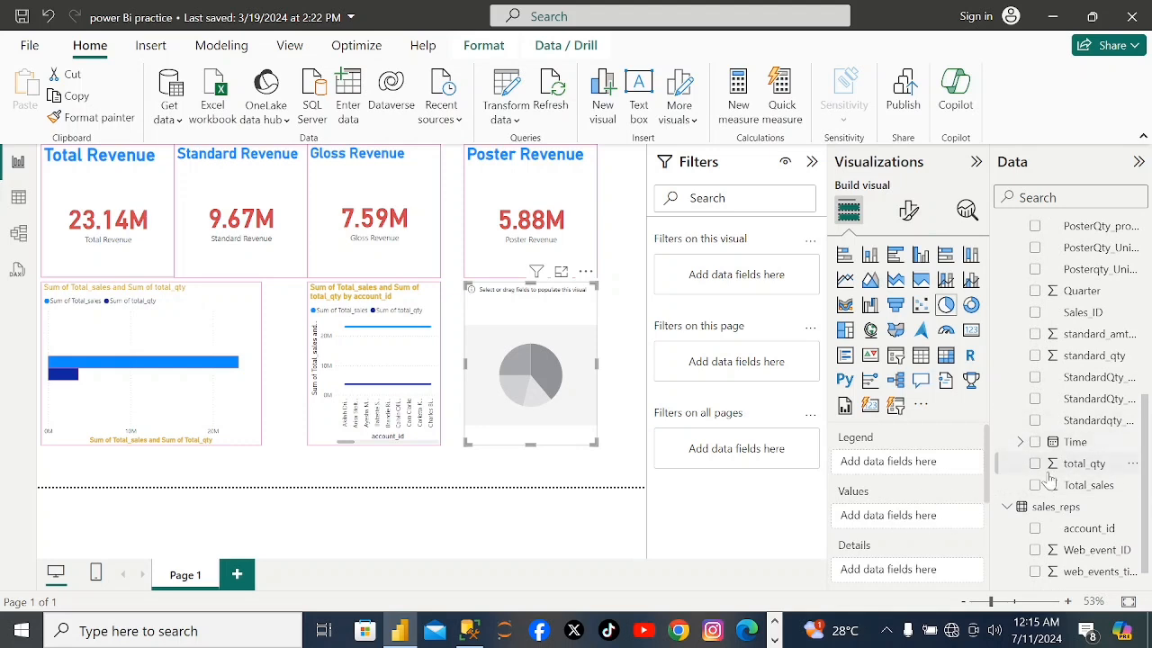
{"action": "left_click", "coordinate": [1021, 442]}
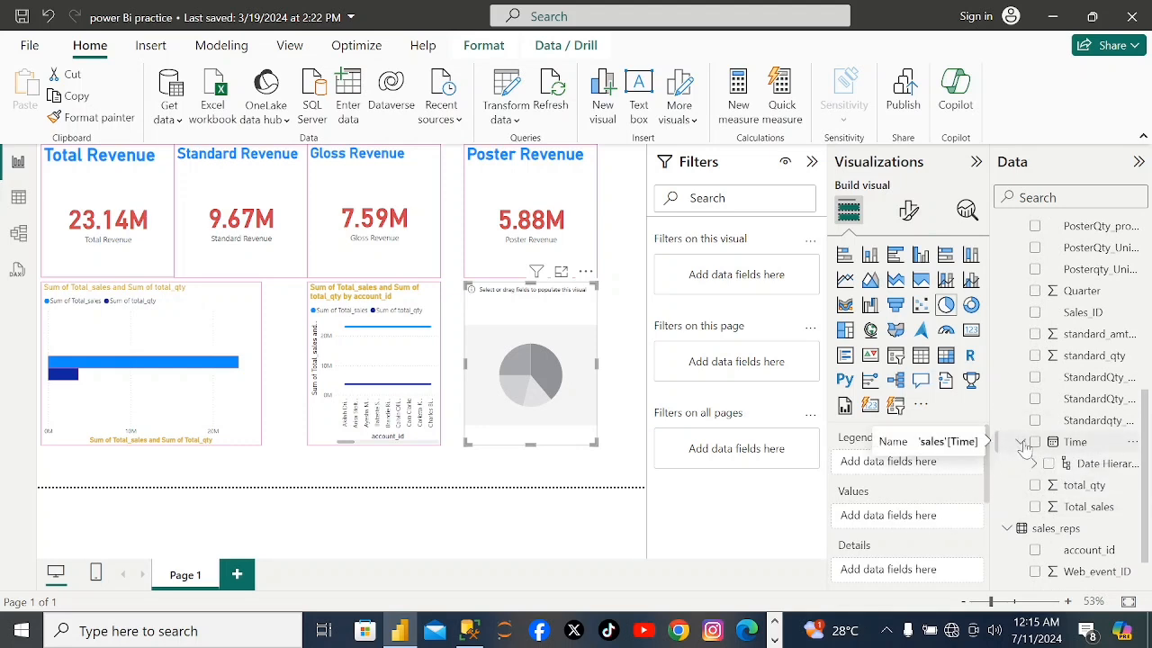
{"action": "left_click", "coordinate": [1017, 441]}
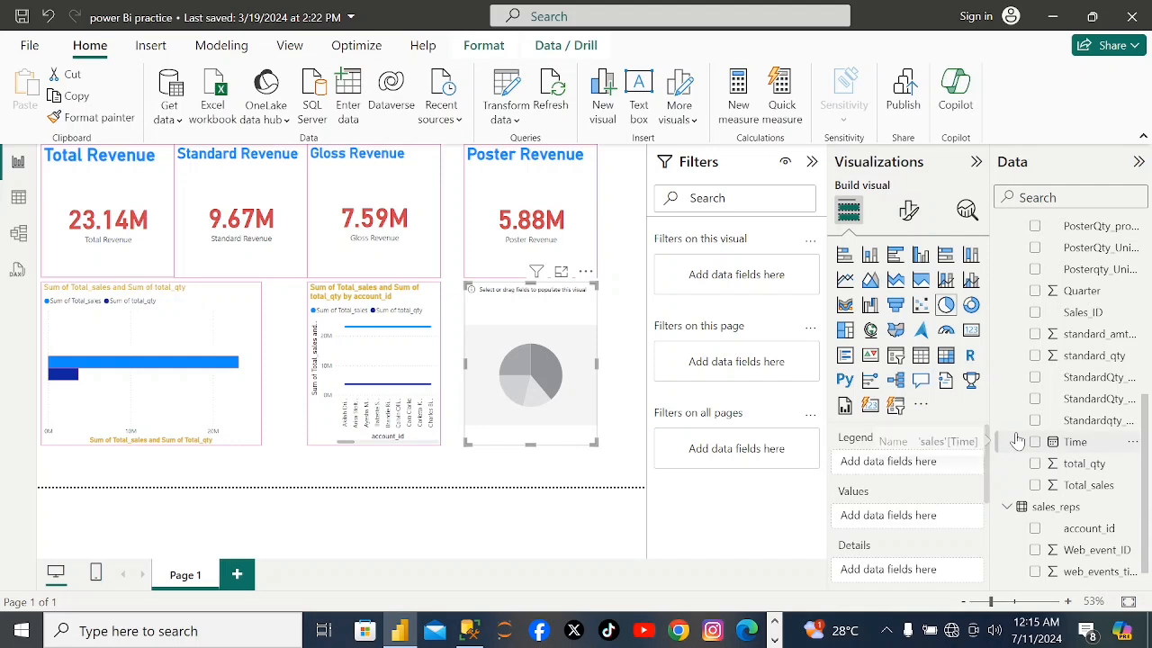
{"action": "left_click", "coordinate": [1017, 441]}
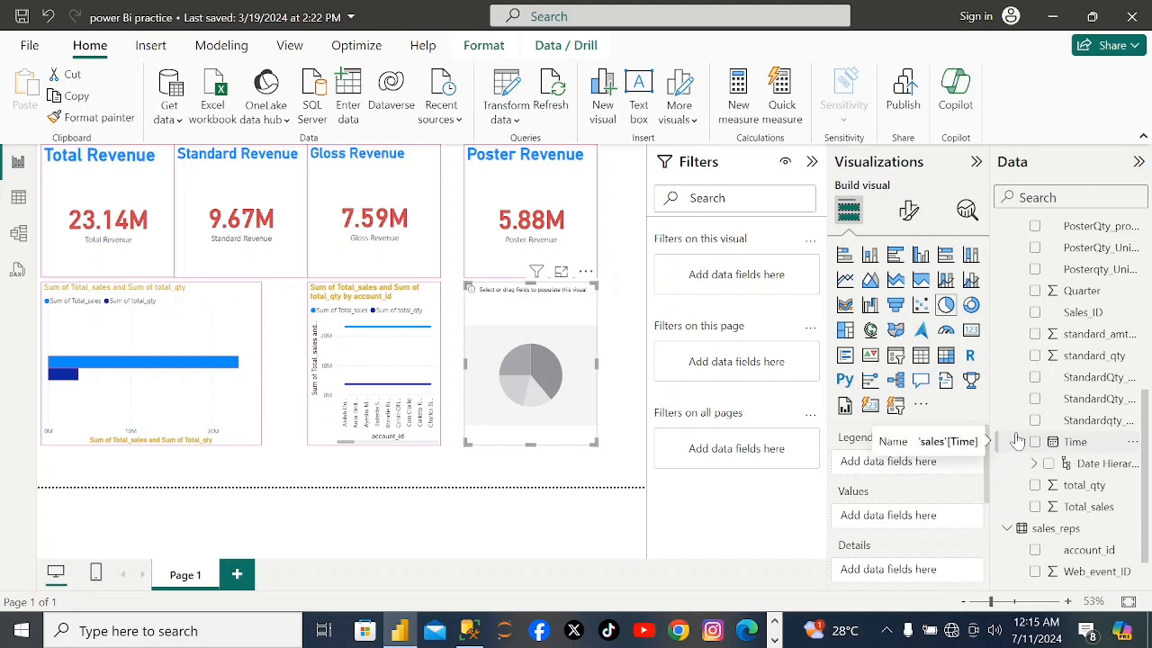
{"action": "left_click", "coordinate": [1016, 441]}
{"action": "left_click", "coordinate": [1016, 441]}
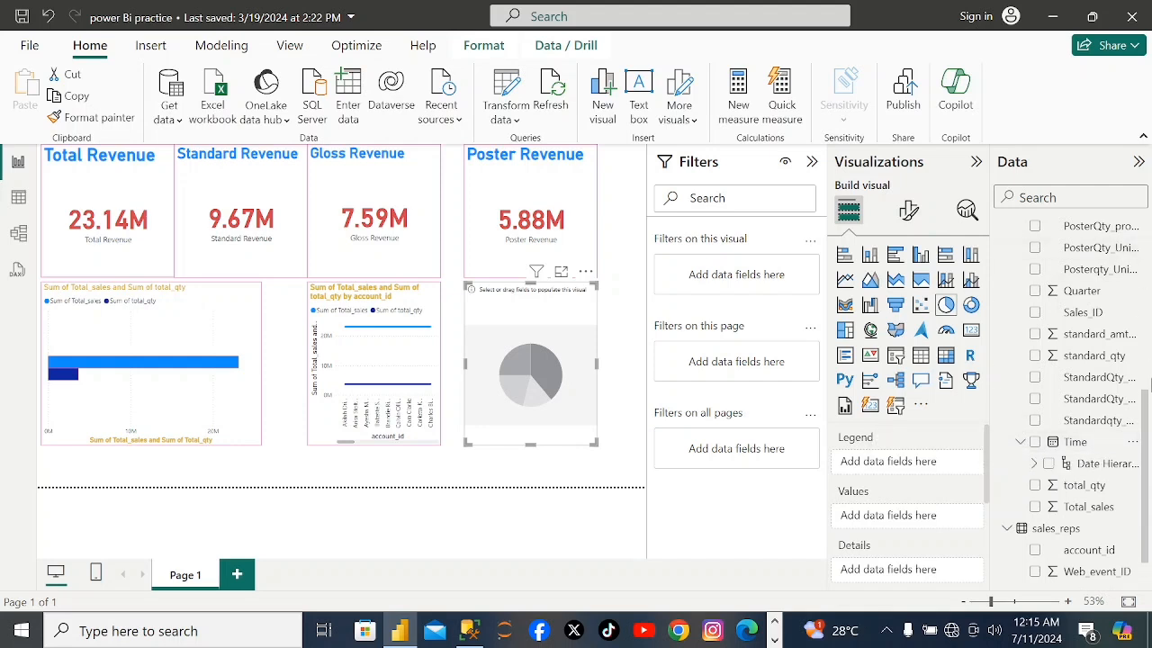
{"action": "left_click_drag", "start_coordinate": [1145, 411], "coordinate": [1145, 242]}
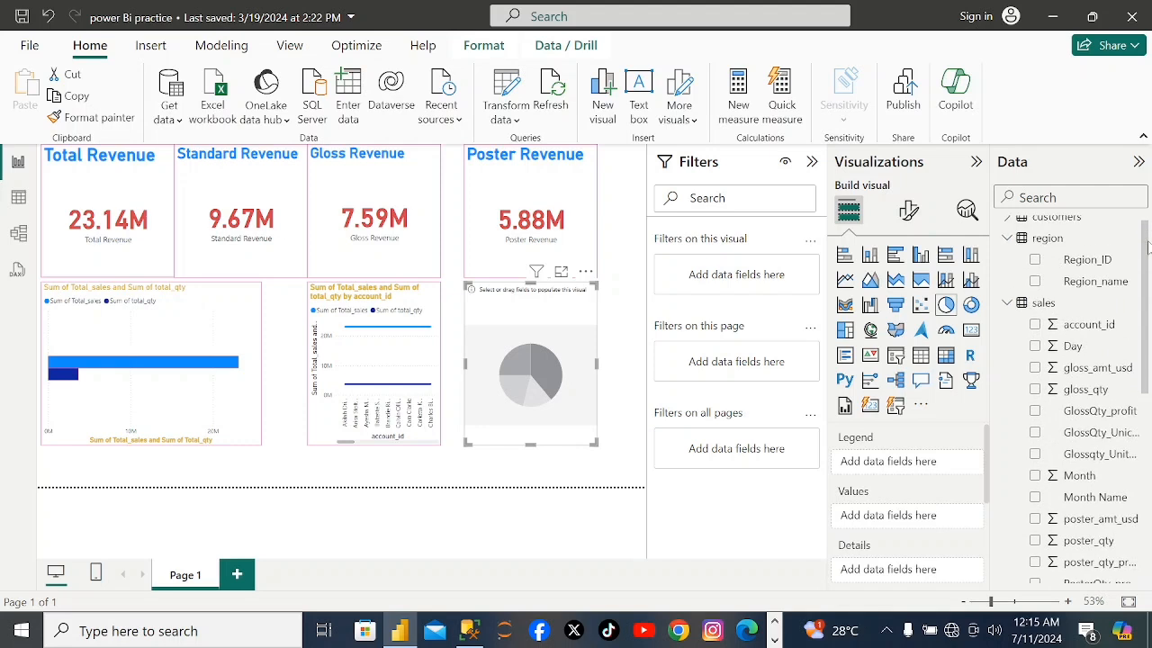
{"action": "left_click", "coordinate": [1008, 304]}
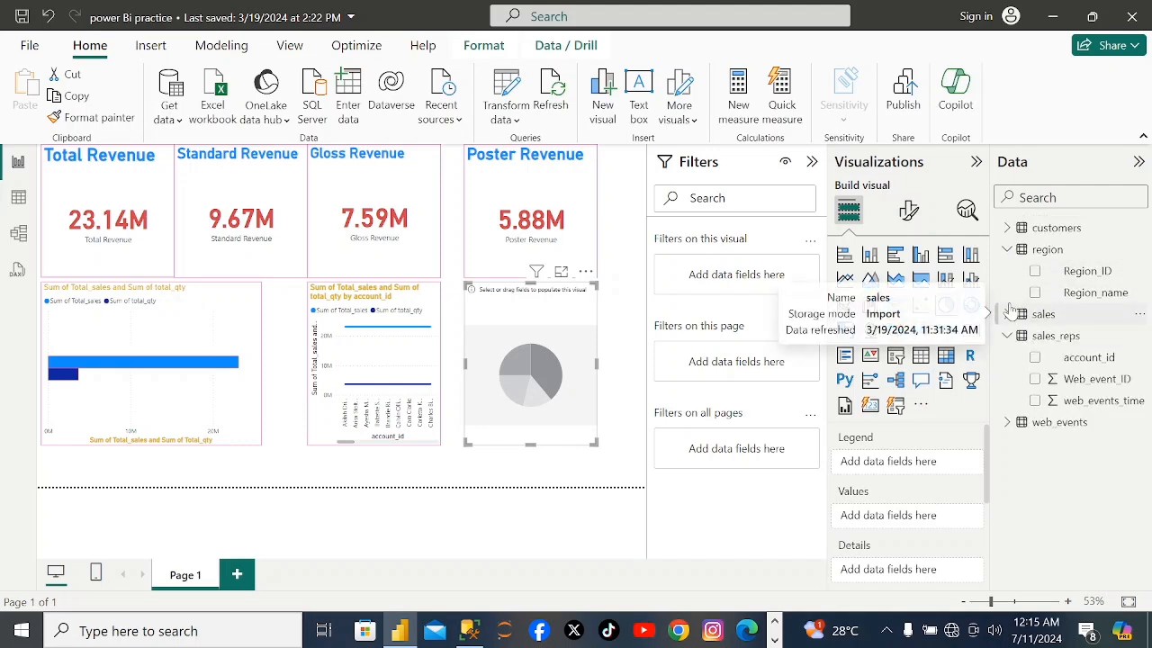
{"action": "left_click", "coordinate": [1008, 251]}
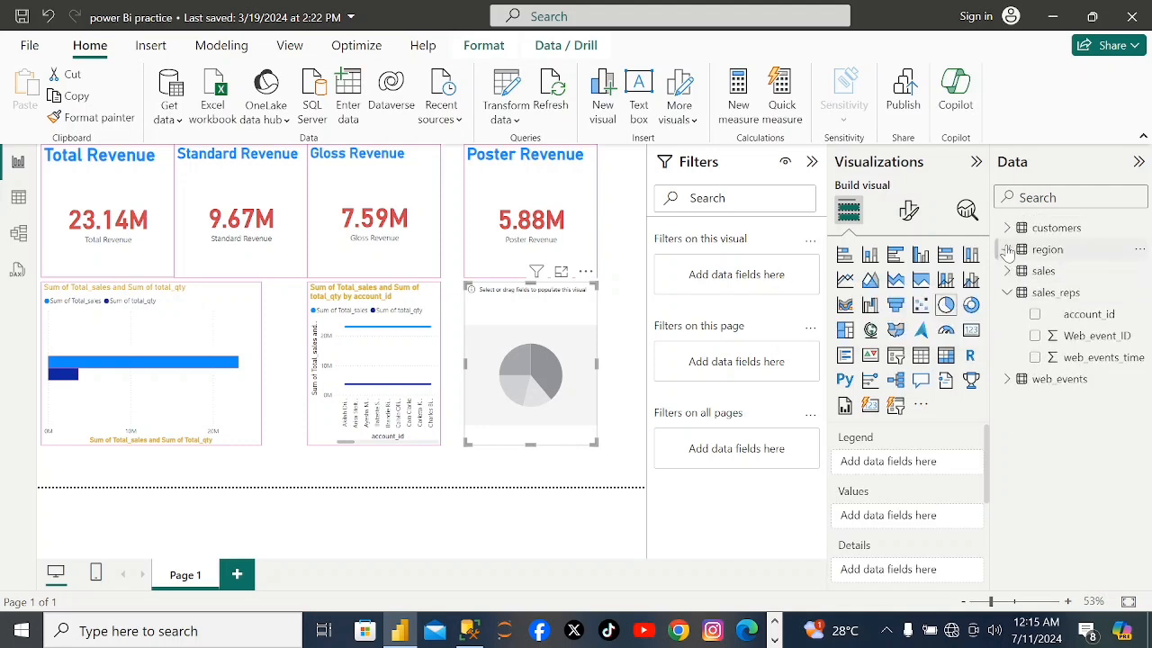
{"action": "left_click", "coordinate": [1008, 294]}
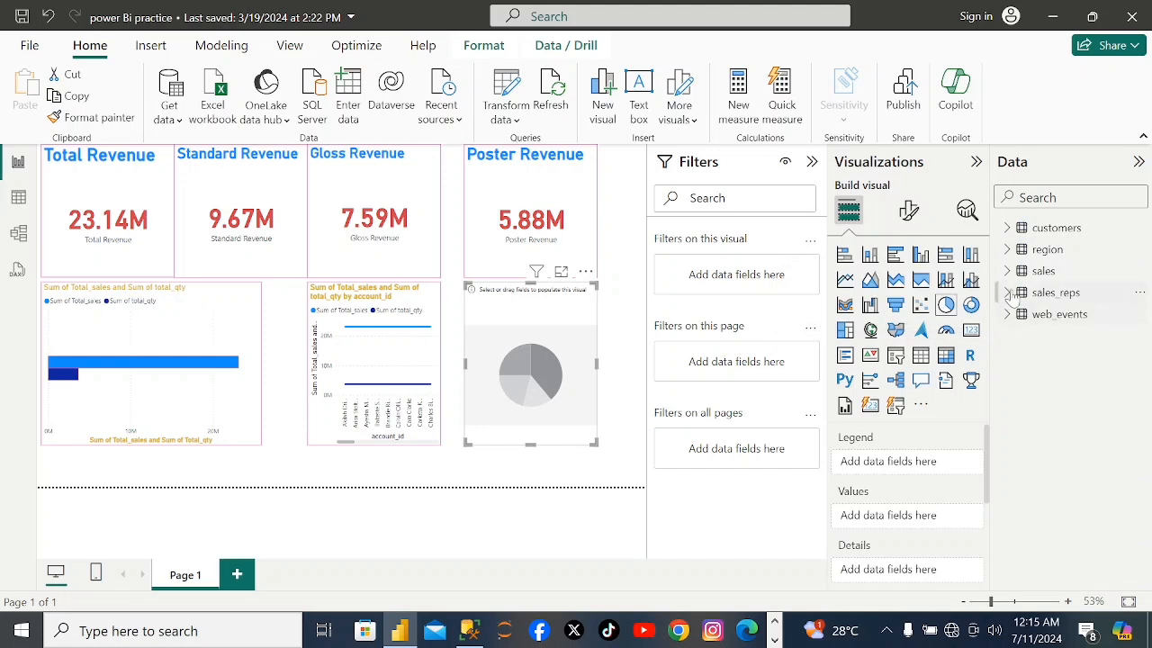
Add Total_sales and total_qty from the sales table as the pie chart's values.
{"action": "left_click", "coordinate": [1009, 272]}
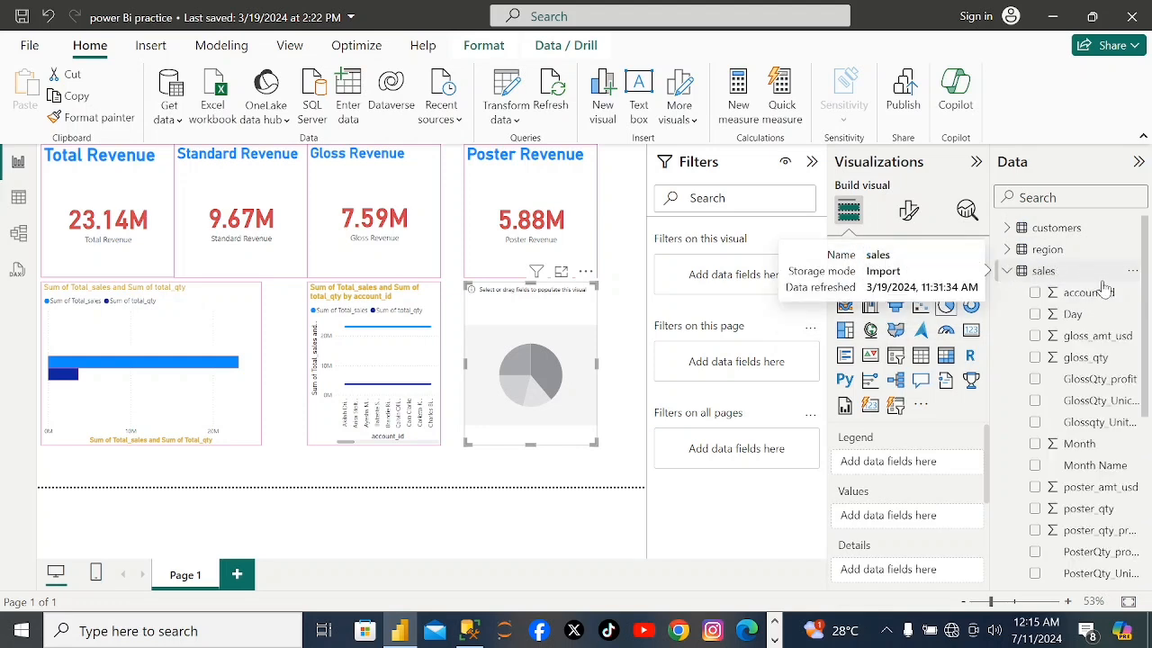
{"action": "left_click_drag", "start_coordinate": [1143, 286], "coordinate": [1150, 498]}
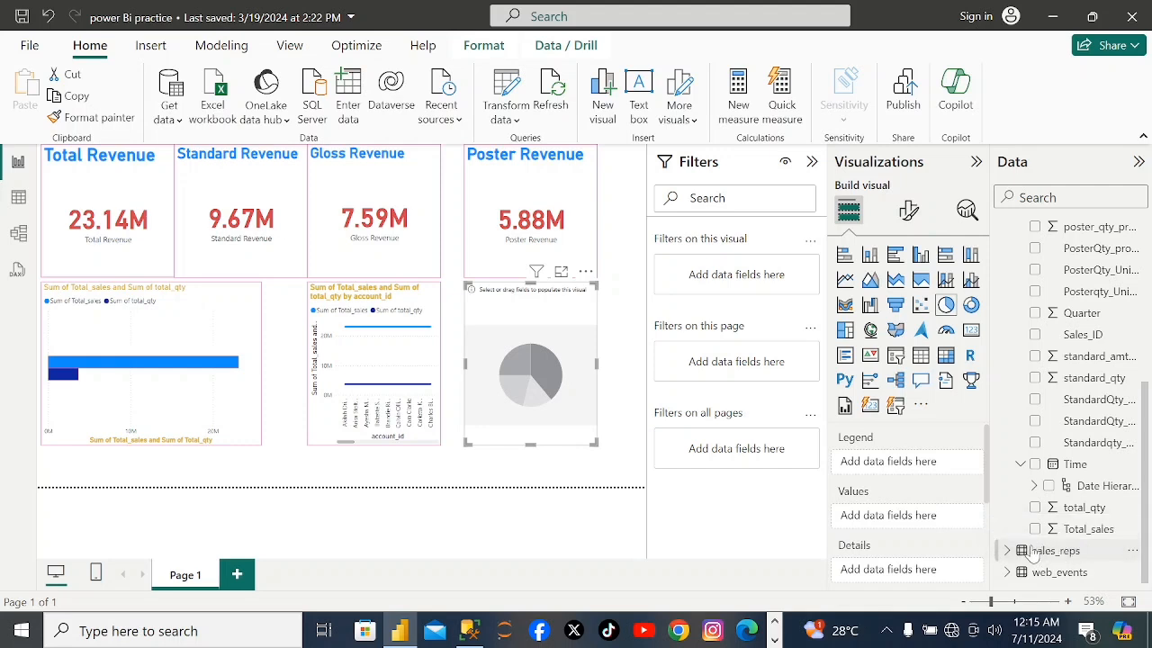
{"action": "left_click", "coordinate": [1035, 529]}
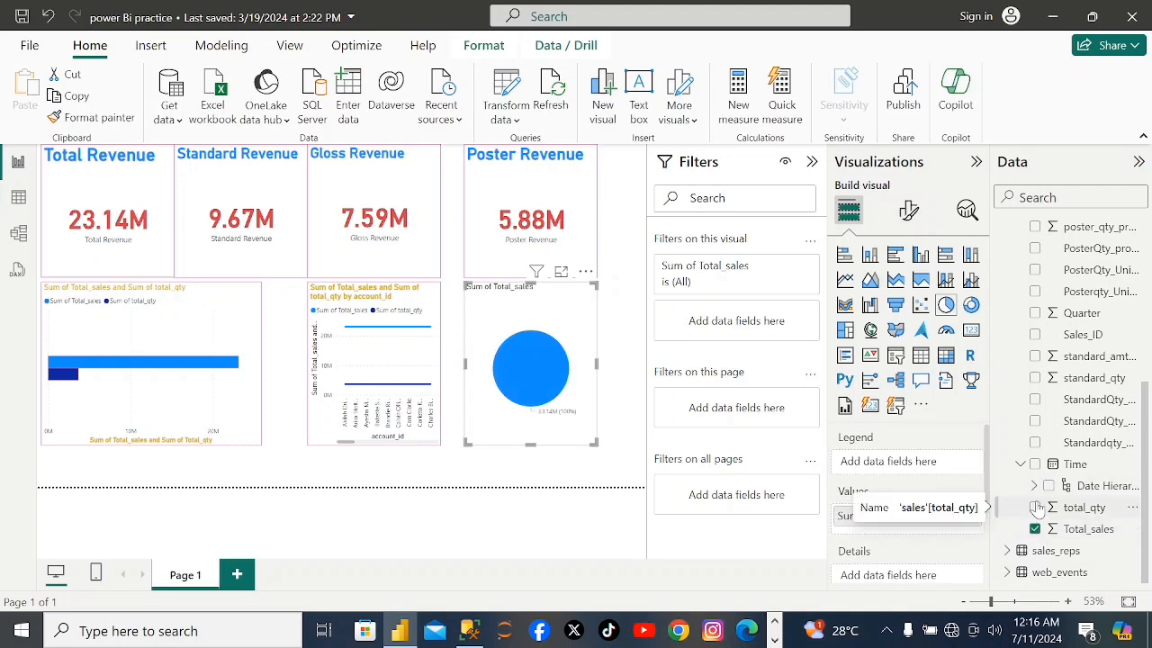
{"action": "left_click", "coordinate": [1037, 508]}
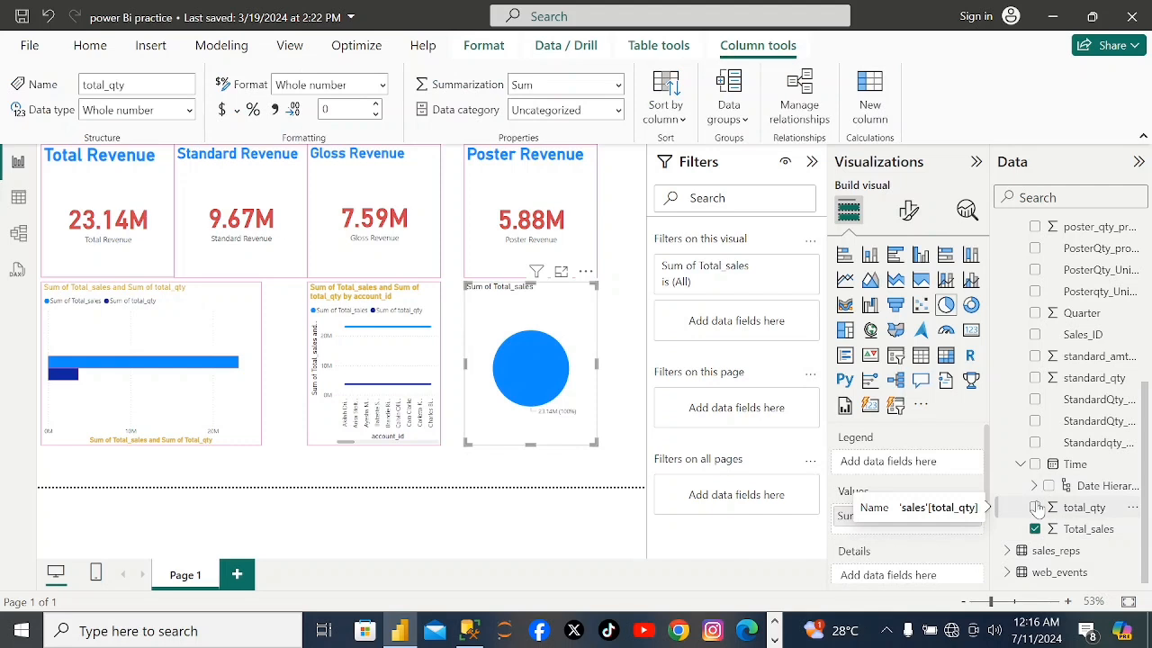
{"action": "left_click", "coordinate": [1035, 508]}
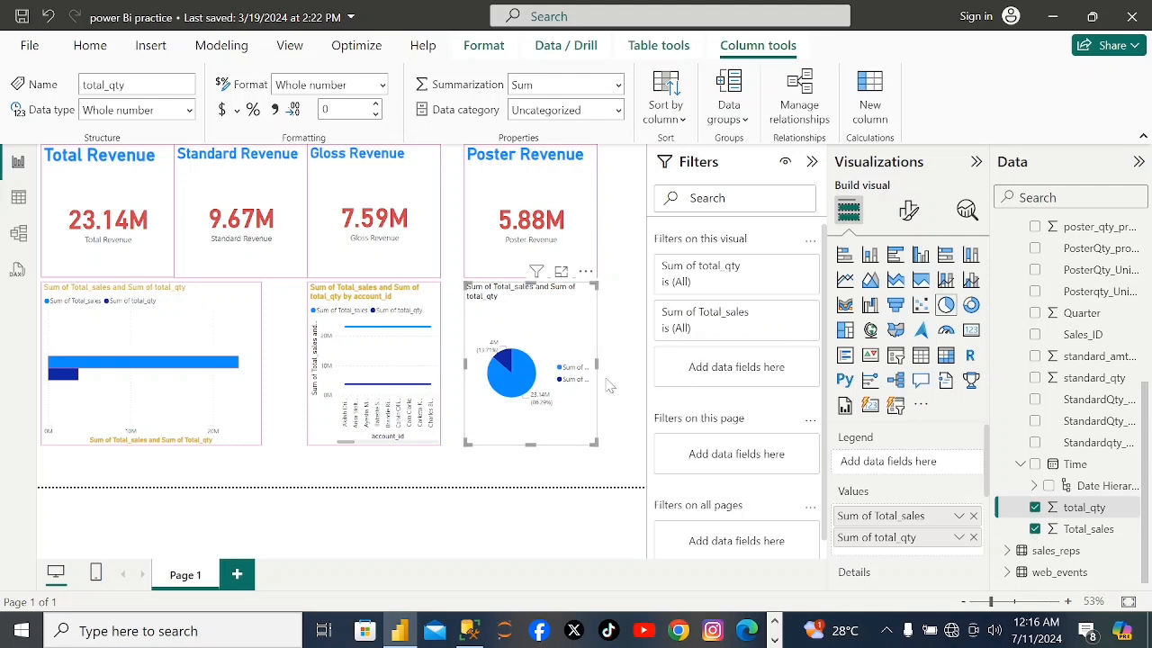
Format the pie chart's title in bold with the same gold as the other chart titles.
{"action": "left_click", "coordinate": [908, 213]}
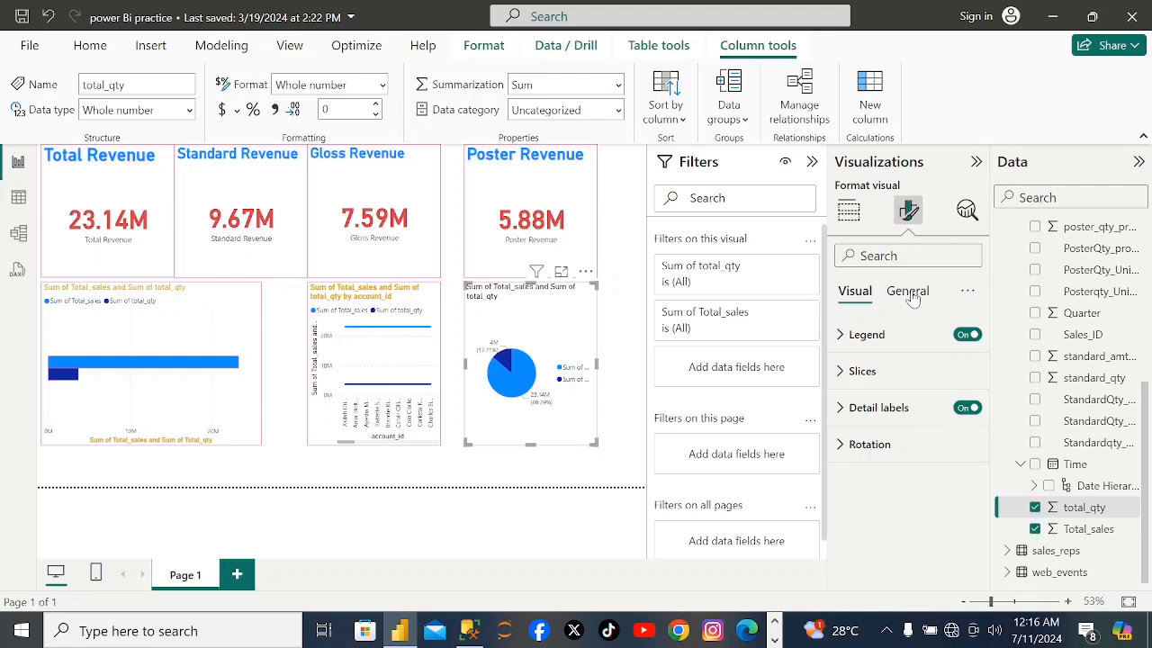
{"action": "left_click", "coordinate": [911, 297]}
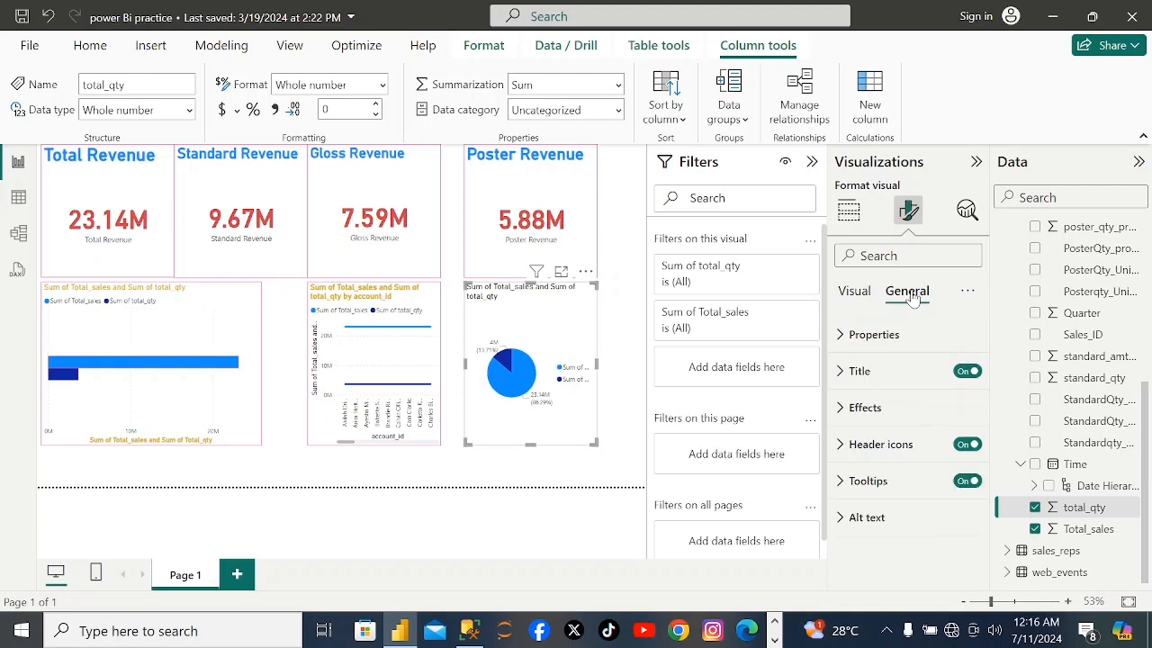
{"action": "left_click", "coordinate": [857, 370]}
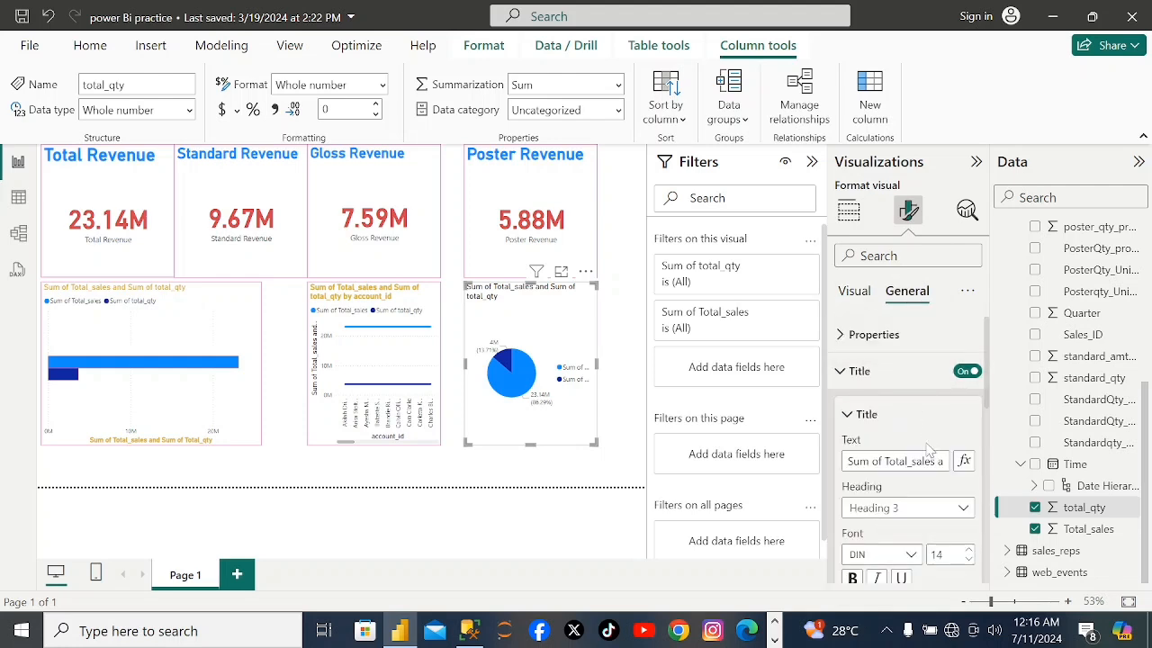
{"action": "left_click", "coordinate": [853, 579]}
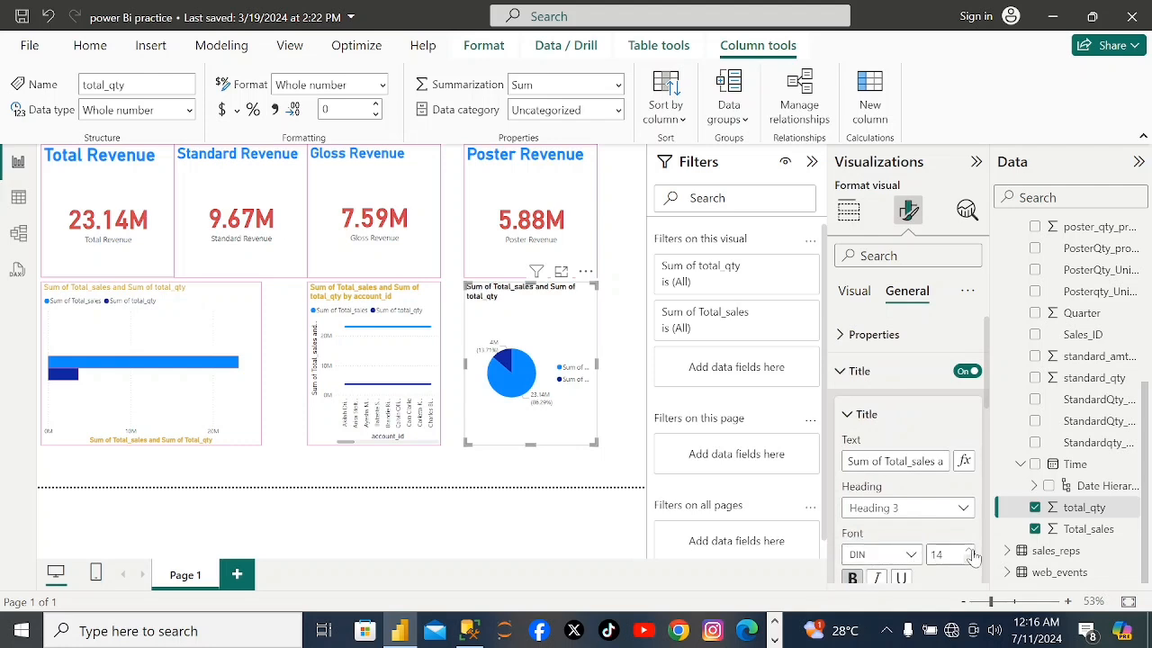
{"action": "left_click_drag", "start_coordinate": [989, 398], "coordinate": [992, 434]}
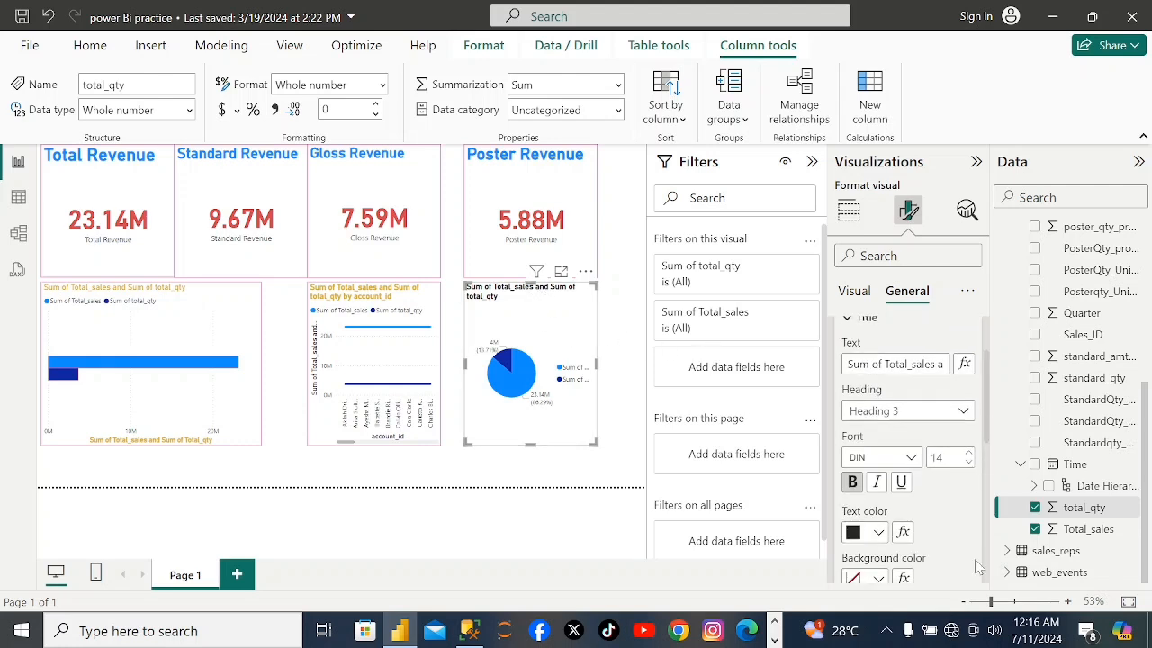
{"action": "left_click", "coordinate": [878, 533]}
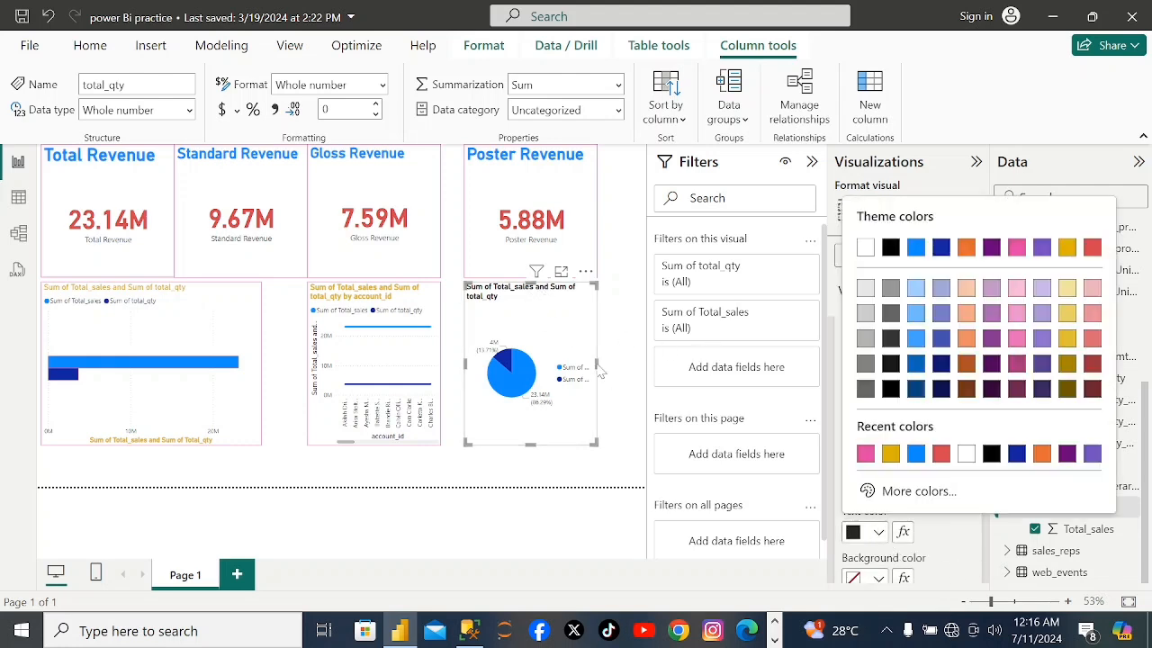
{"action": "left_click", "coordinate": [890, 453]}
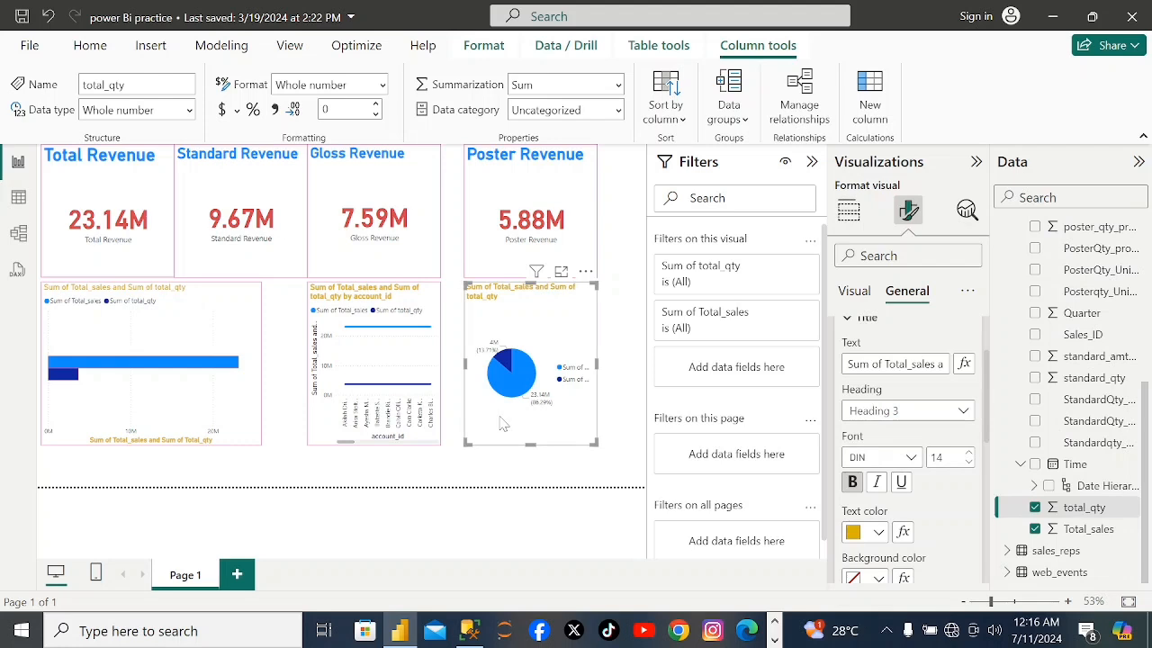
Examine the layout of the whole report page, with its four revenue cards and the bar, line and pie charts.
{"action": "scroll", "coordinate": [511, 424], "scroll_direction": "up", "scroll_amount": 2}
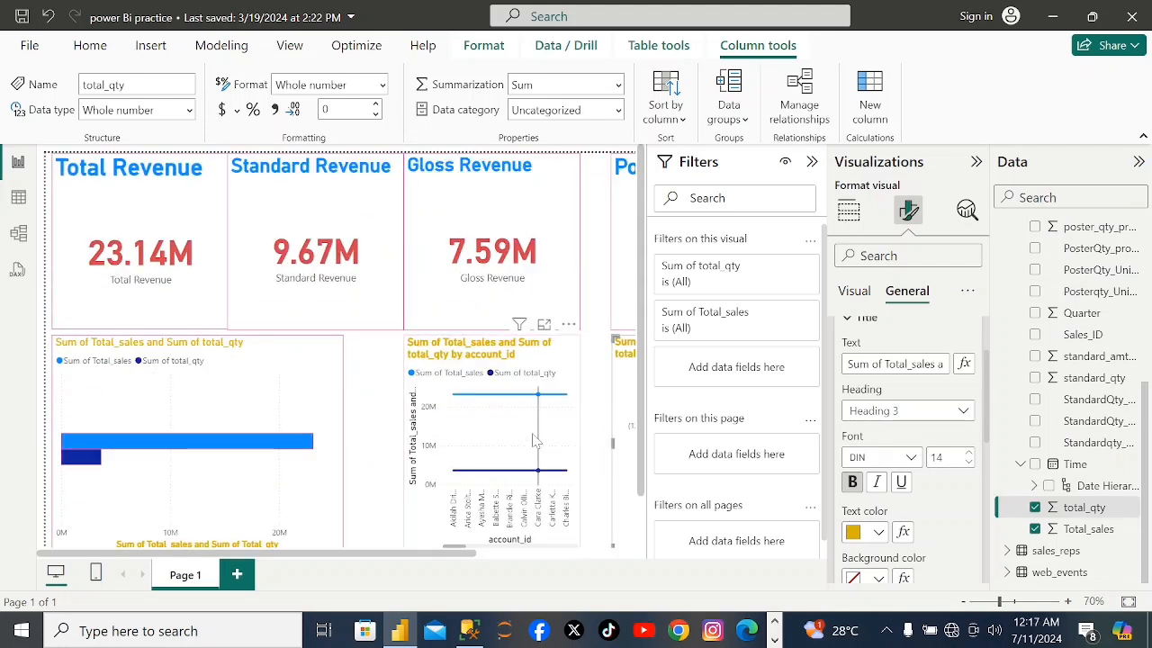
{"action": "scroll", "coordinate": [526, 436], "scroll_direction": "down", "scroll_amount": 6}
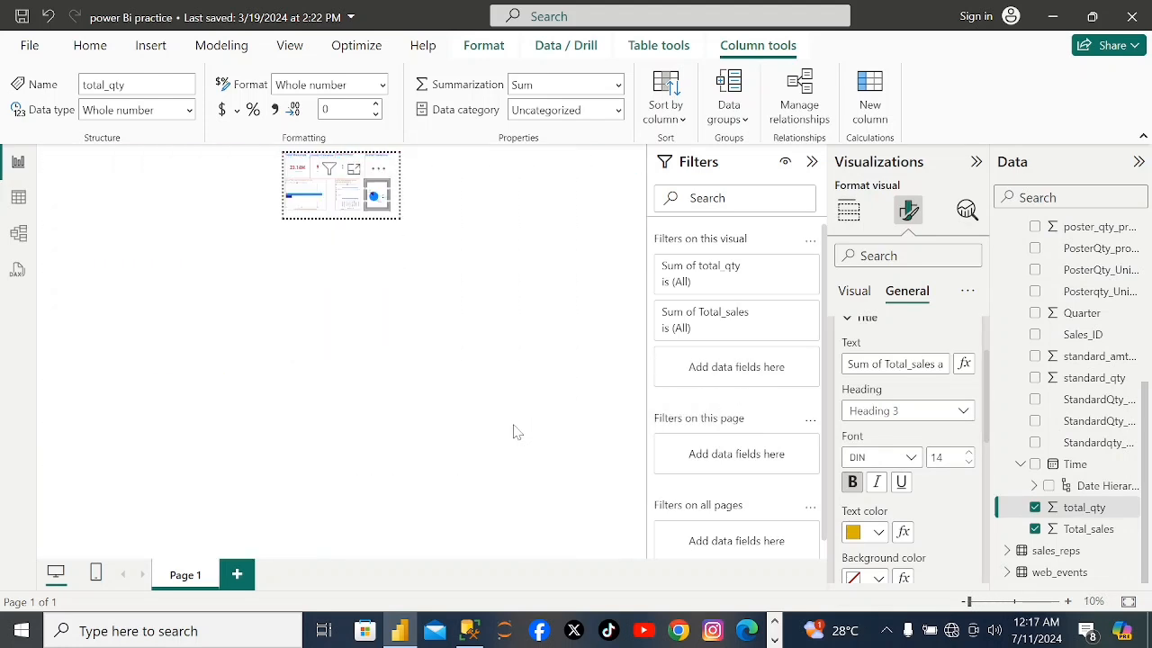
{"action": "scroll", "coordinate": [513, 431], "scroll_direction": "up", "scroll_amount": 2}
{"action": "scroll", "coordinate": [508, 454], "scroll_direction": "up", "scroll_amount": 4}
{"action": "scroll", "coordinate": [508, 455], "scroll_direction": "down", "scroll_amount": 4}
{"action": "scroll", "coordinate": [508, 455], "scroll_direction": "down", "scroll_amount": 3}
{"action": "scroll", "coordinate": [507, 484], "scroll_direction": "up", "scroll_amount": 4}
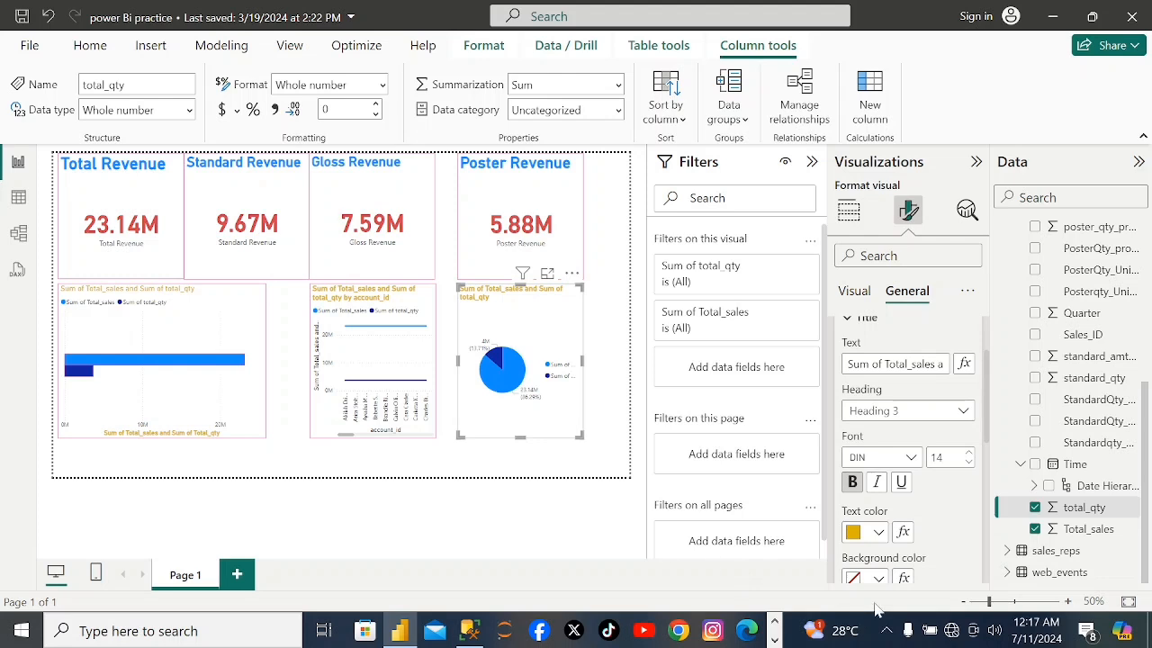
{"action": "mouse_move", "coordinate": [990, 602]}
{"action": "left_mouse_down"}
{"action": "mouse_move", "coordinate": [1007, 603]}
{"action": "mouse_move", "coordinate": [989, 609]}
{"action": "left_mouse_up"}
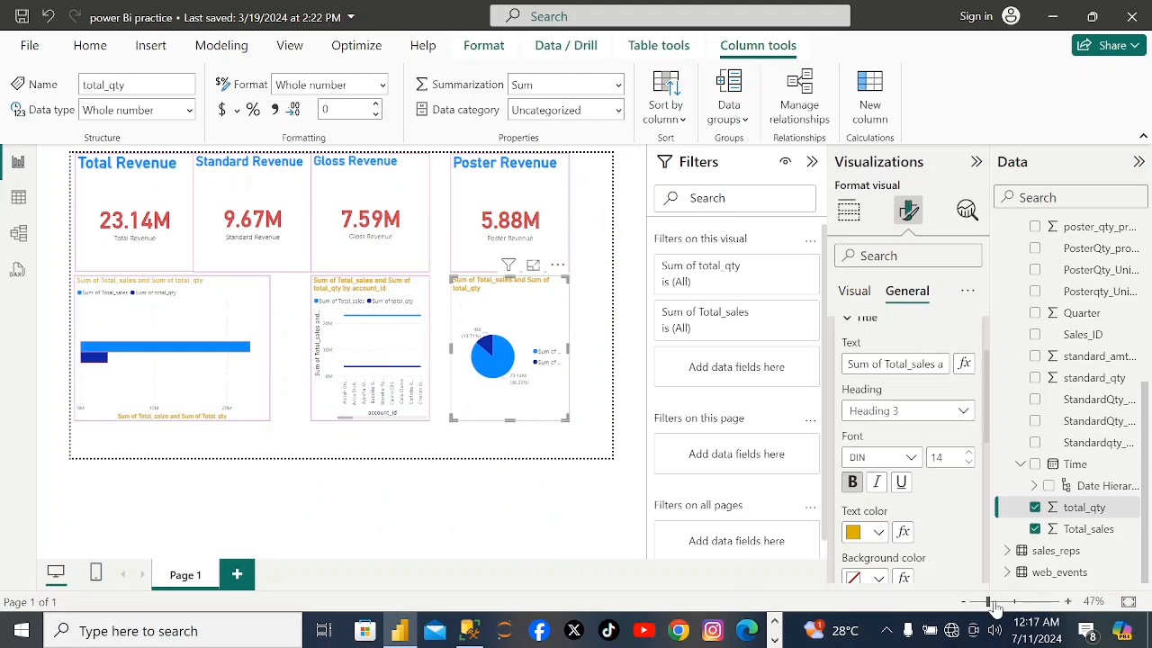
Enlarge the pie chart from its lower-right corner, making it wider and extending it almost to the page's bottom edge.
{"action": "left_click", "coordinate": [997, 606]}
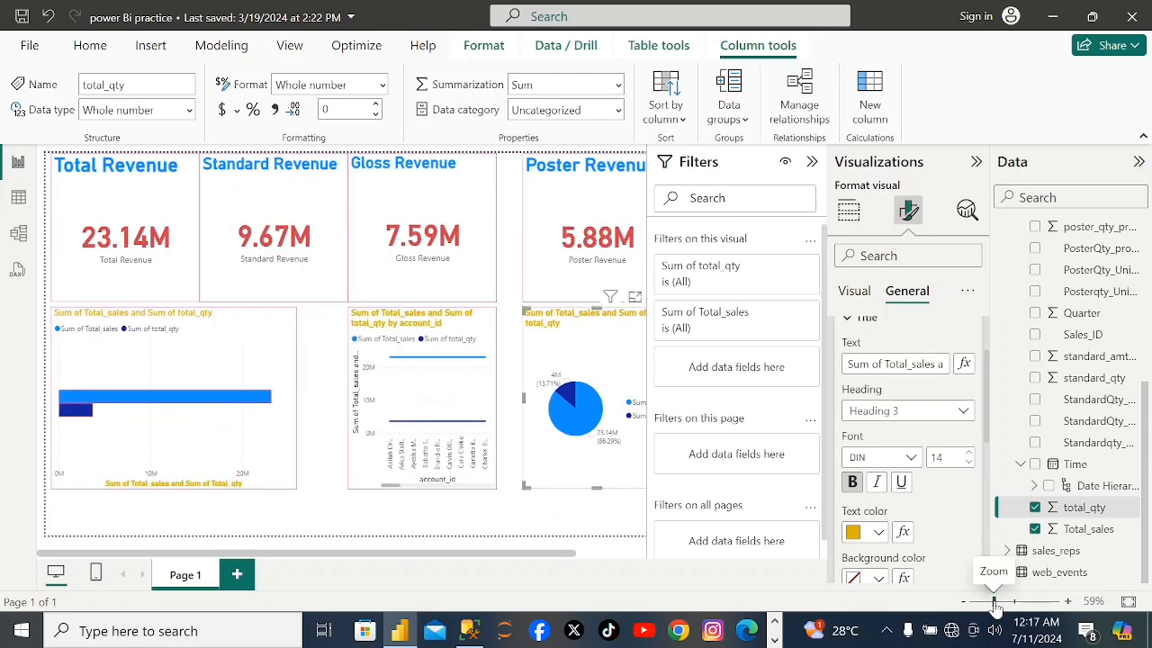
{"action": "left_click", "coordinate": [990, 607]}
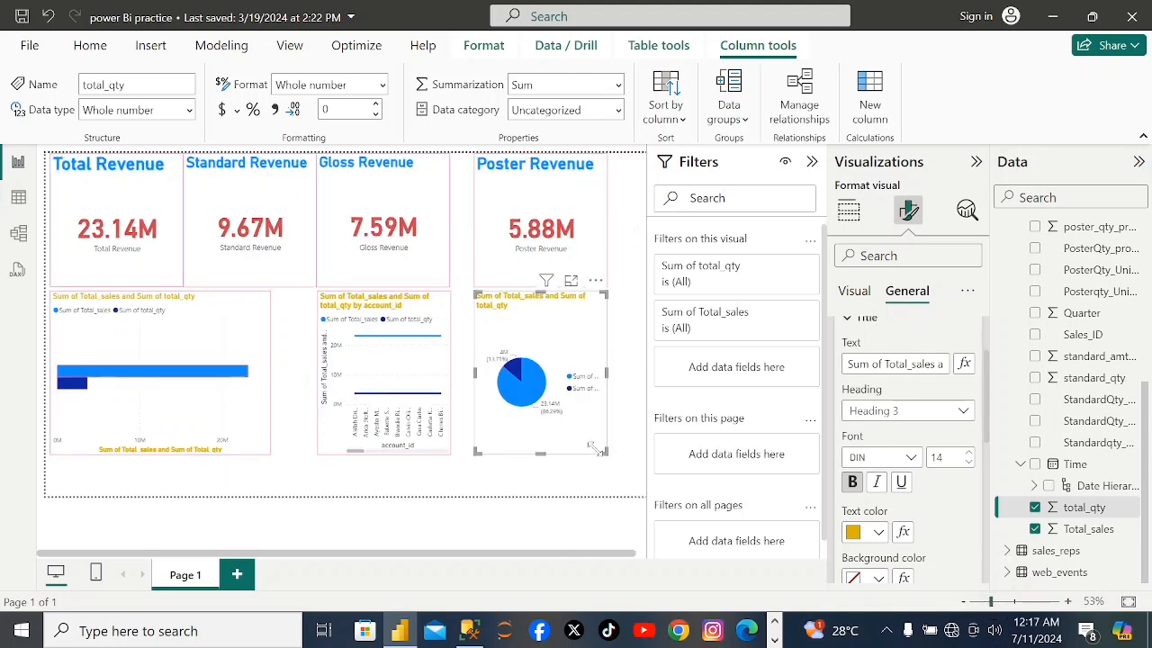
{"action": "left_click_drag", "start_coordinate": [603, 450], "coordinate": [635, 483]}
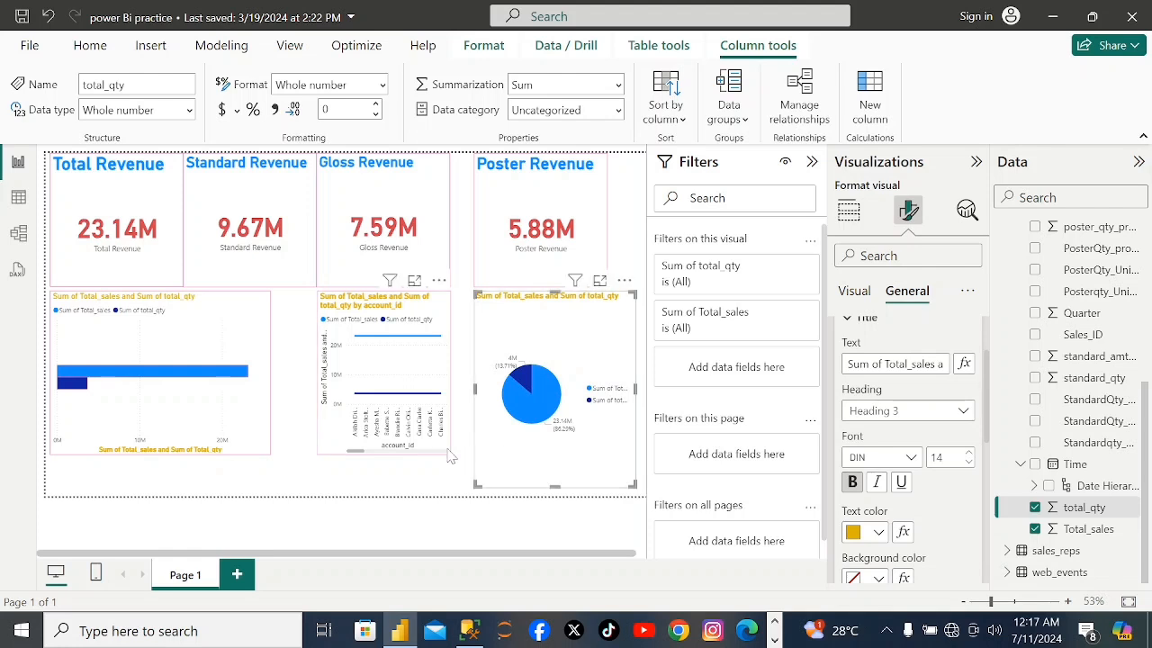
Turn on the pie chart's visual border and colour it the same pink as the borders of the other charts.
{"action": "left_click", "coordinate": [441, 449]}
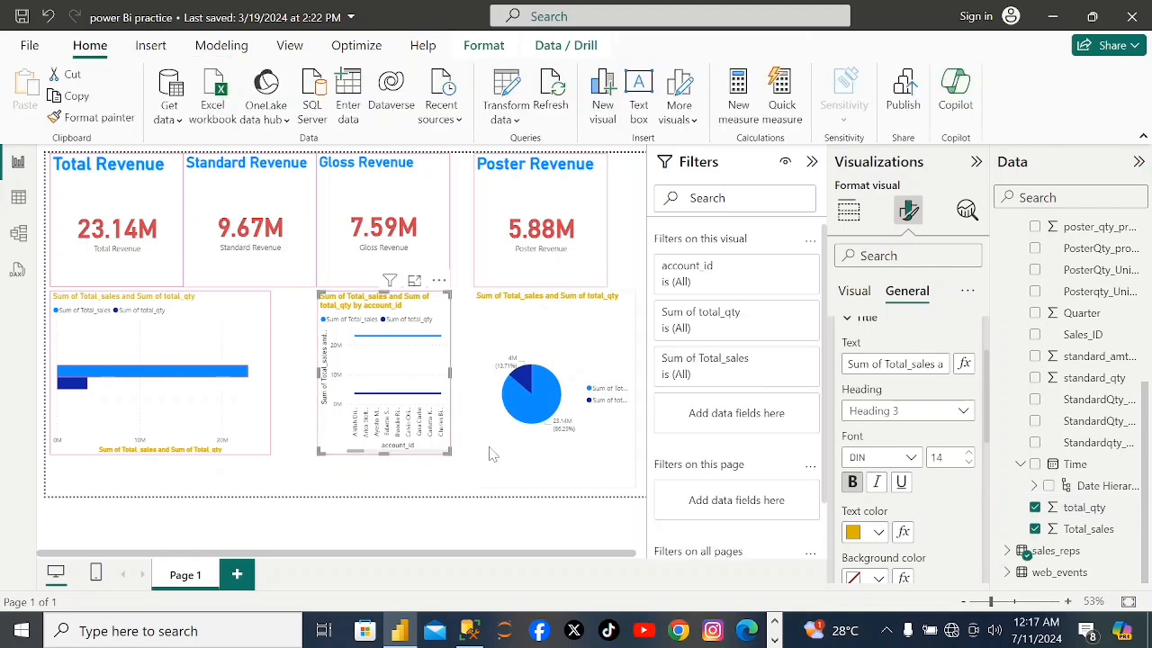
{"action": "left_click", "coordinate": [538, 453]}
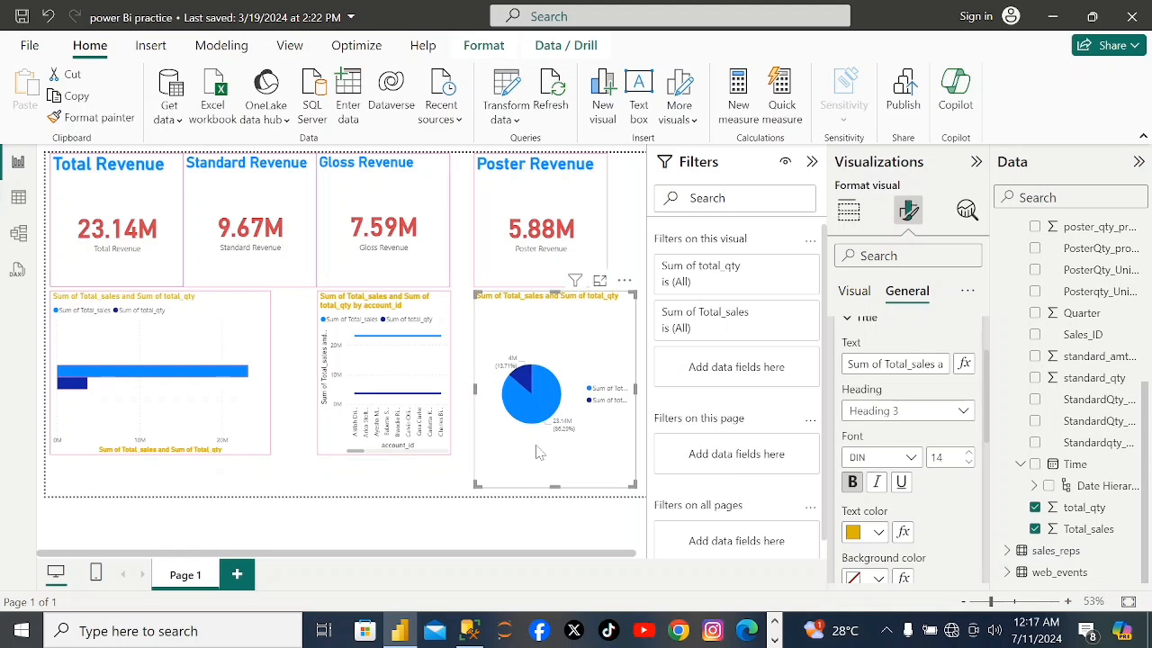
{"action": "left_click", "coordinate": [868, 256]}
{"action": "type", "text": "boar"}
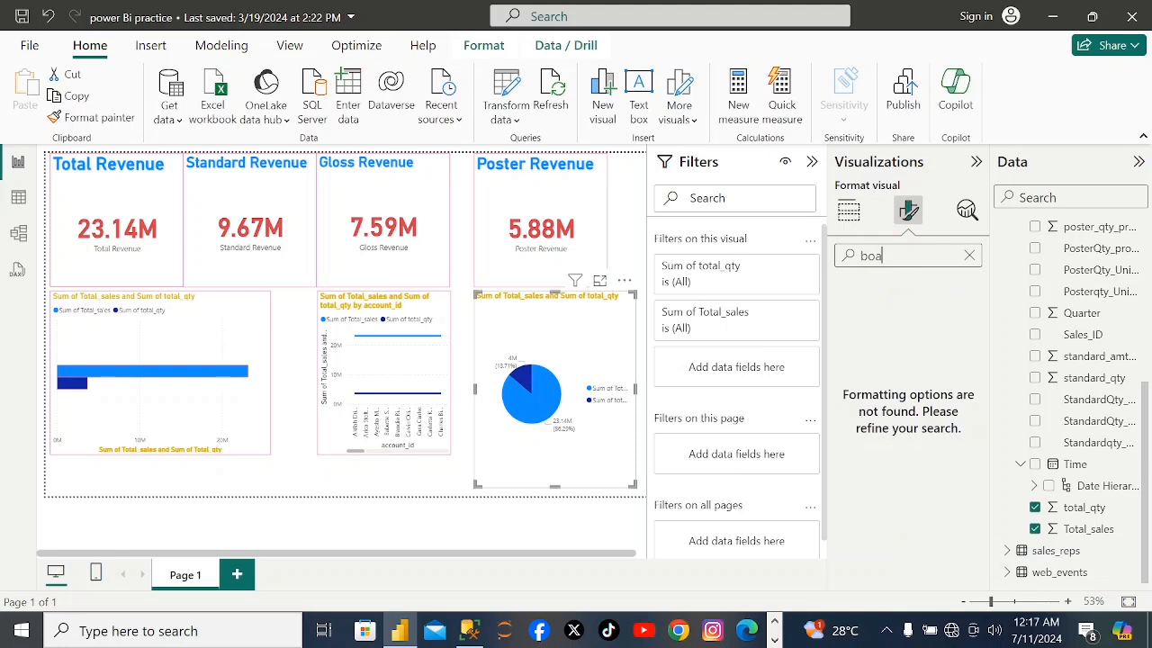
{"action": "key", "text": "BackSpace"}
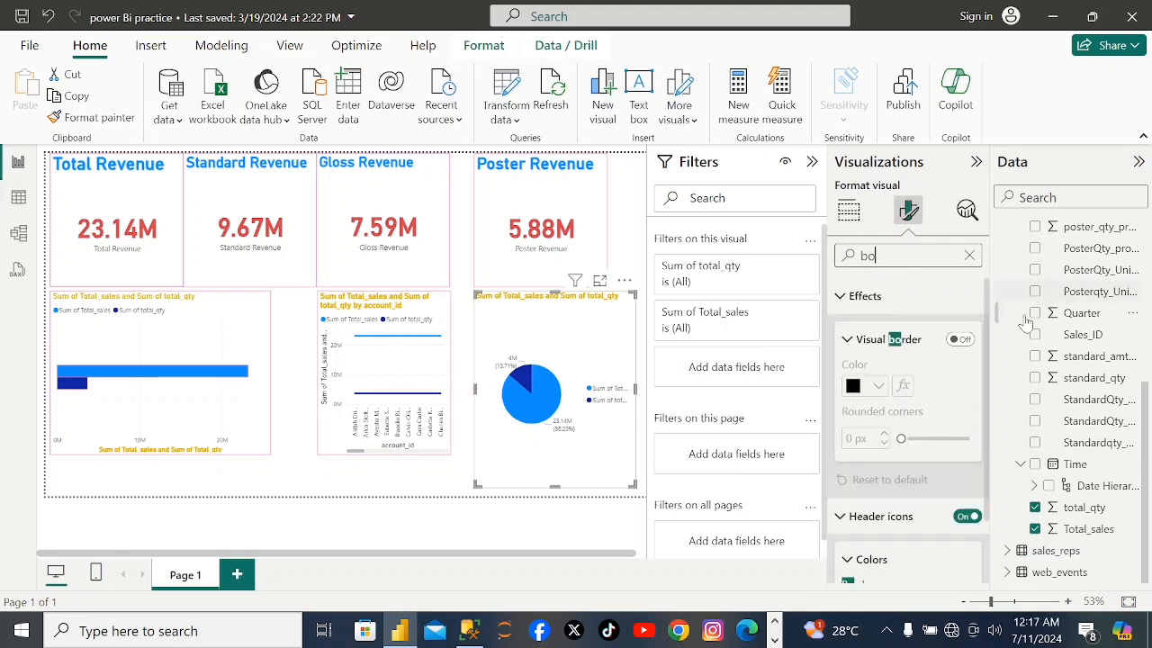
{"action": "left_click", "coordinate": [966, 342]}
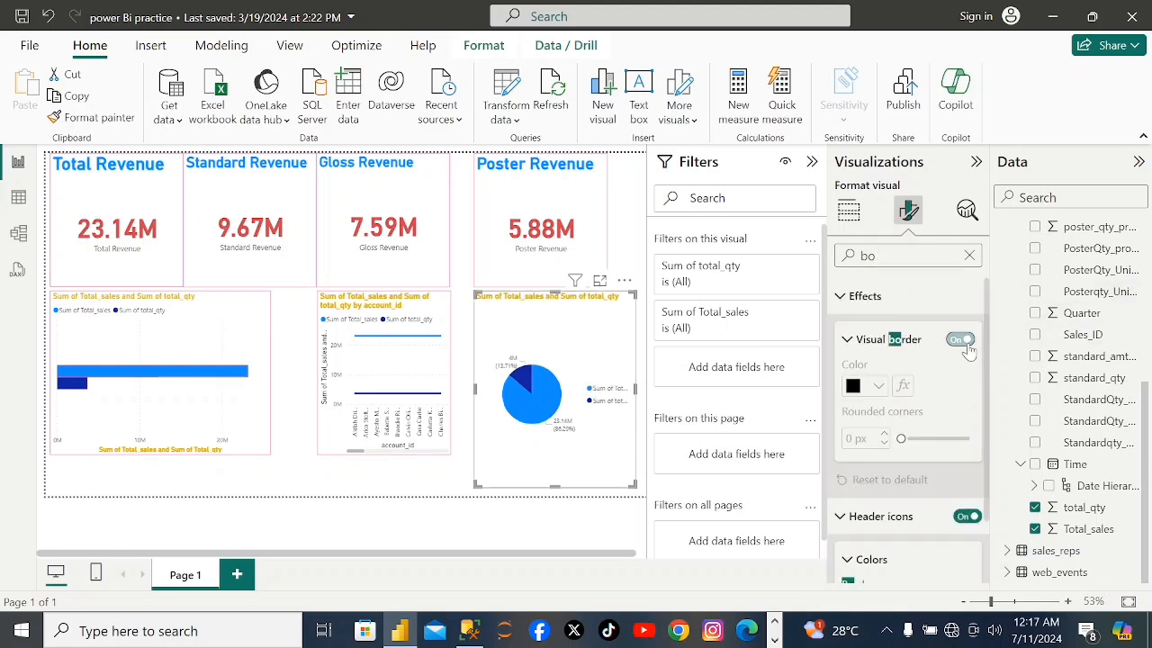
{"action": "left_click", "coordinate": [881, 396]}
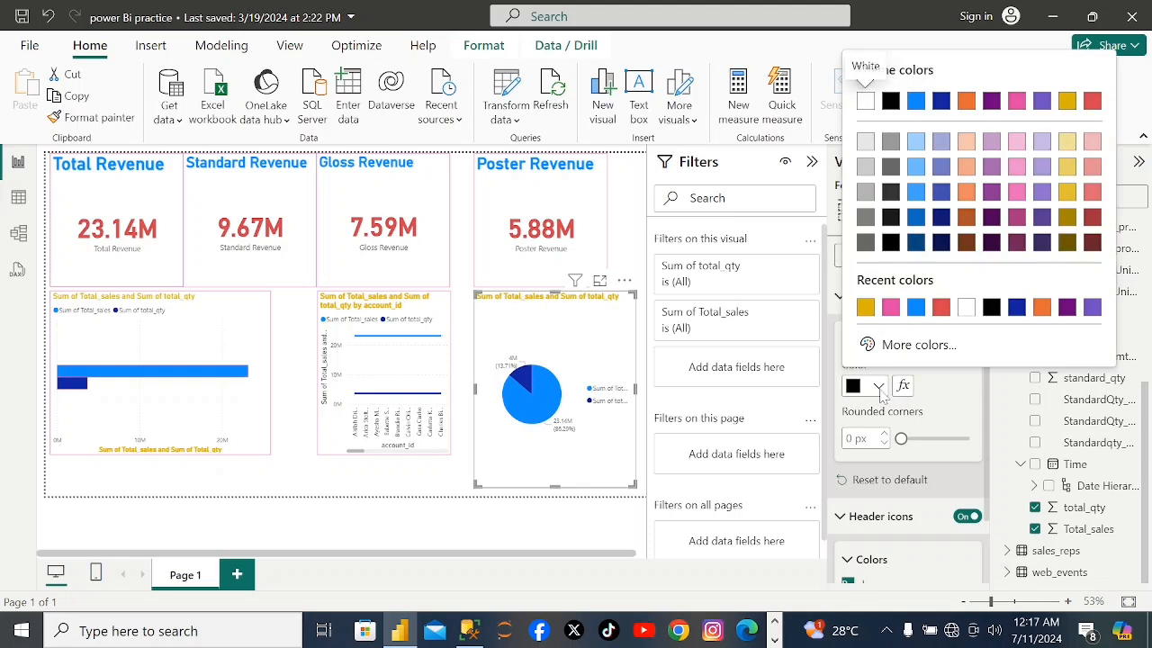
{"action": "left_click", "coordinate": [886, 310]}
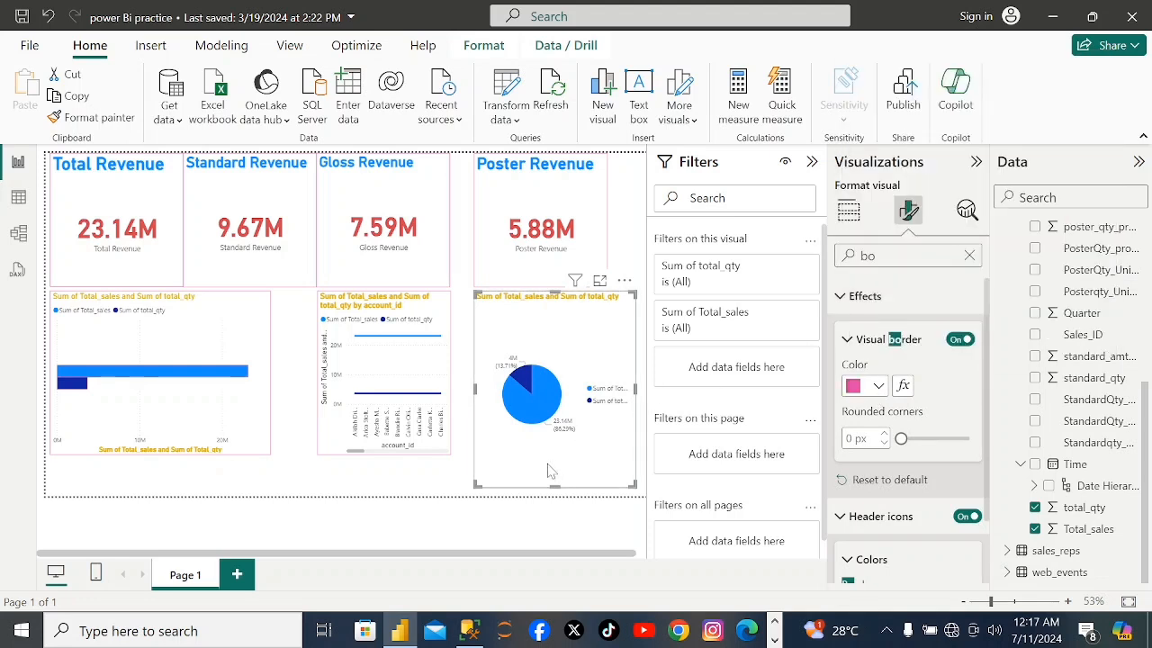
{"action": "left_click", "coordinate": [436, 441]}
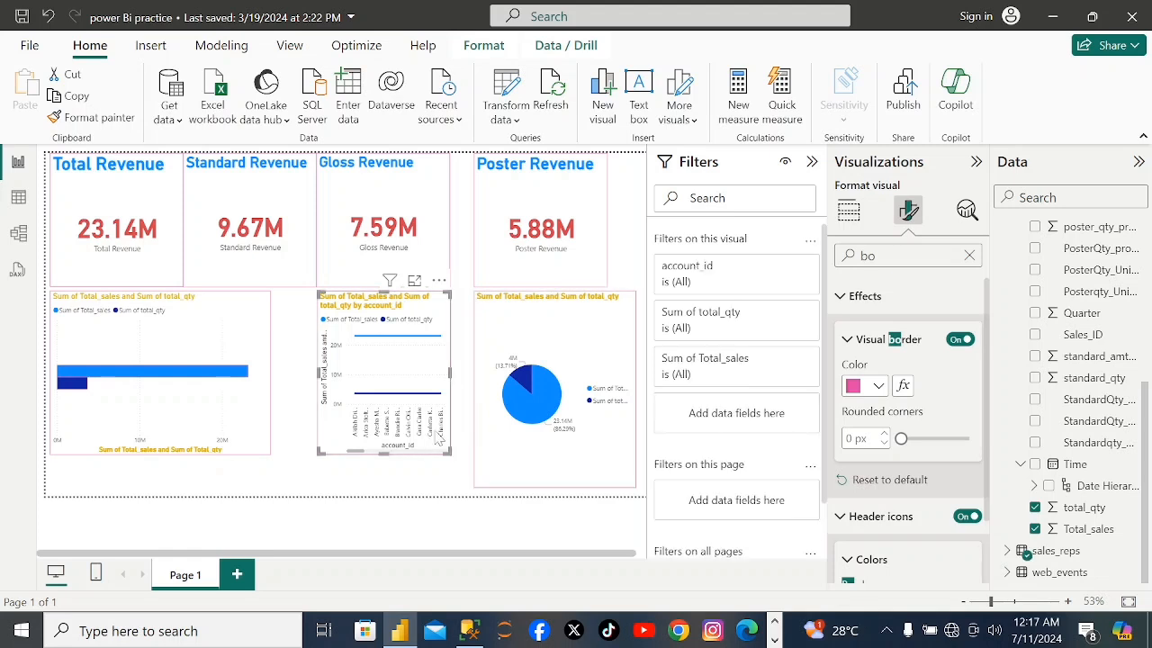
{"action": "left_click", "coordinate": [569, 478]}
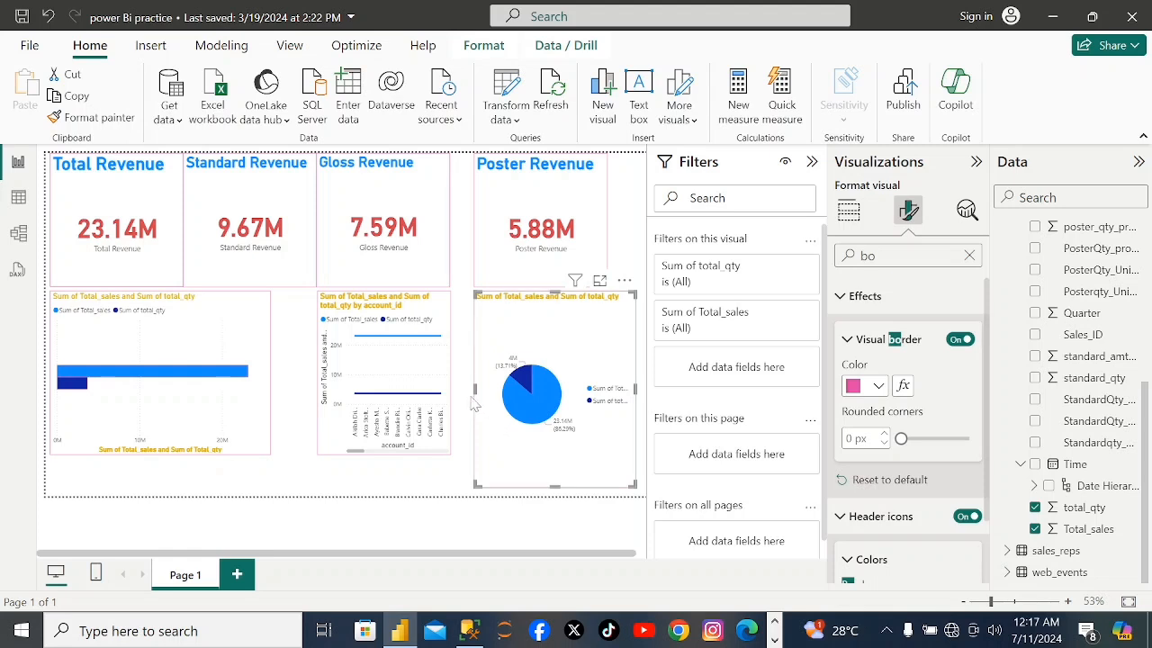
Enlarge the line chart and the bar chart to match the pie chart's bottom edge and close the gaps between the three charts.
{"action": "left_click", "coordinate": [418, 421]}
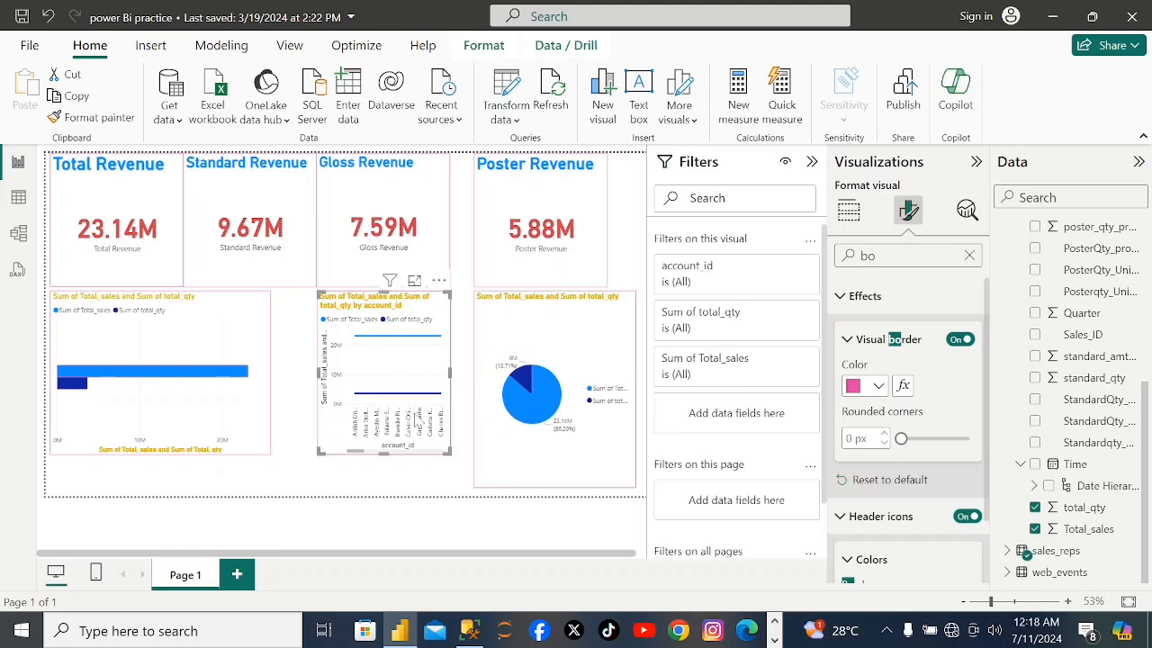
{"action": "left_click_drag", "start_coordinate": [447, 452], "coordinate": [466, 490]}
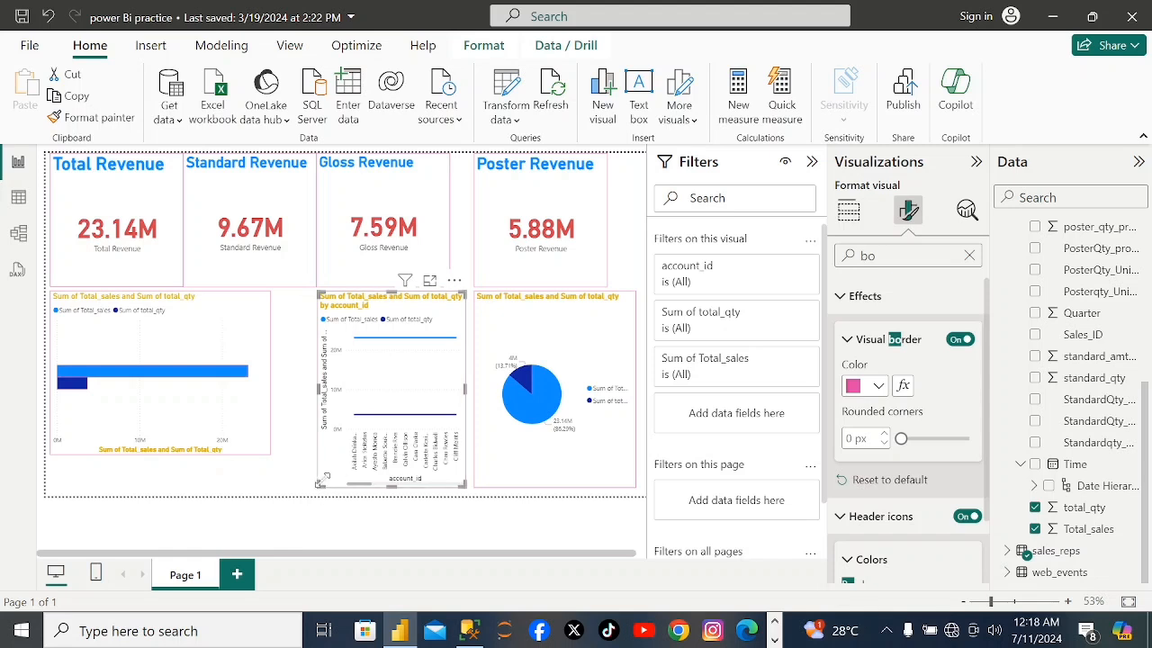
{"action": "left_click_drag", "start_coordinate": [316, 483], "coordinate": [285, 484]}
{"action": "left_click", "coordinate": [250, 440]}
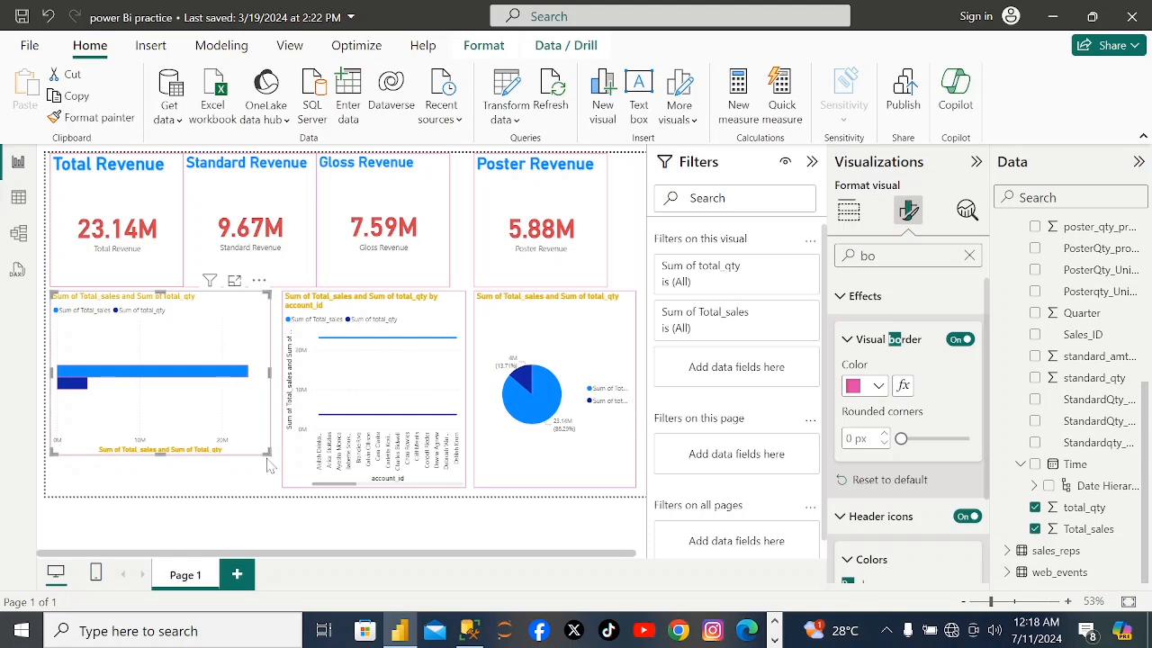
{"action": "left_click_drag", "start_coordinate": [265, 448], "coordinate": [275, 487]}
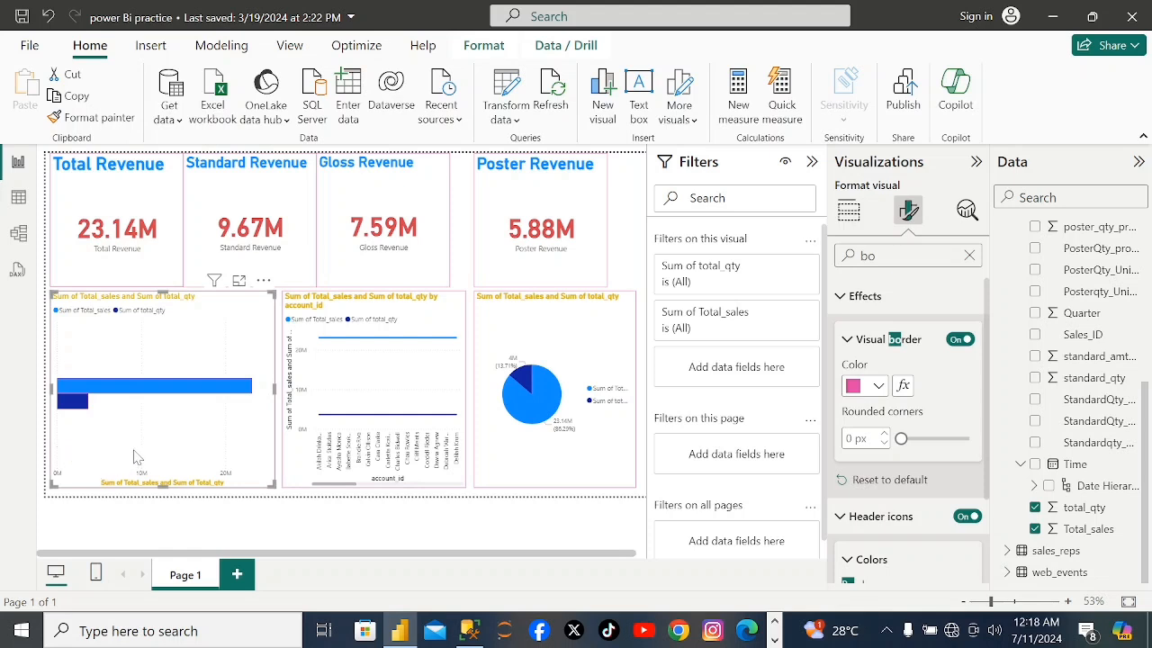
Review the Total Revenue card and the bar, line and pie charts, including the fields that feed them.
{"action": "left_click", "coordinate": [178, 260]}
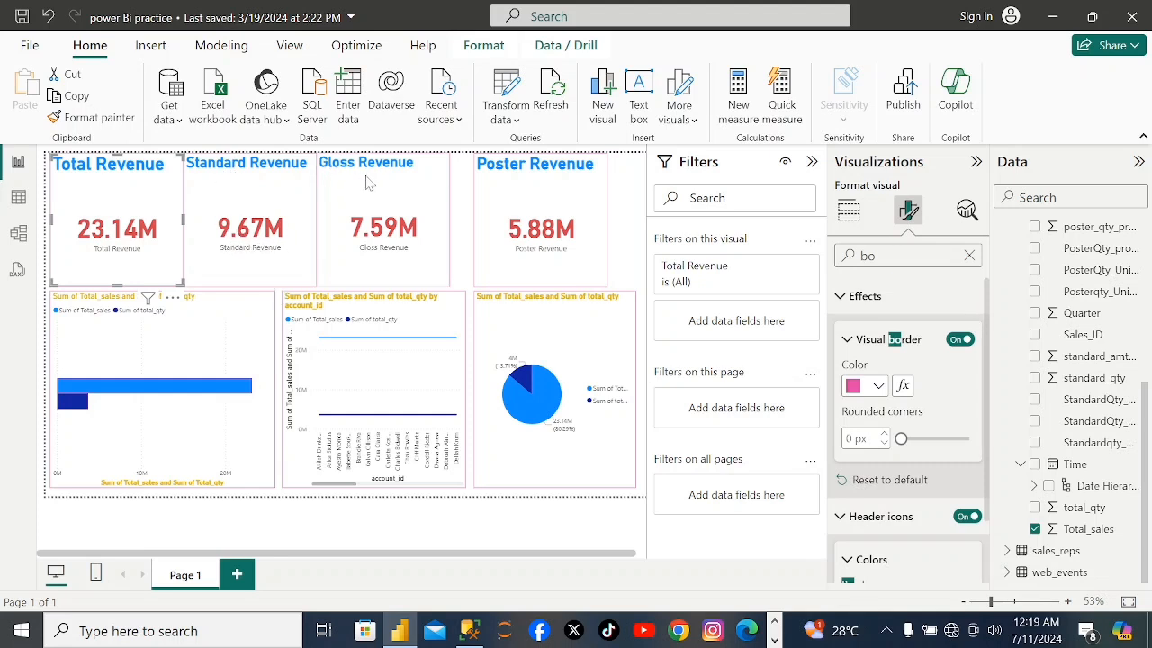
{"action": "left_click", "coordinate": [222, 382]}
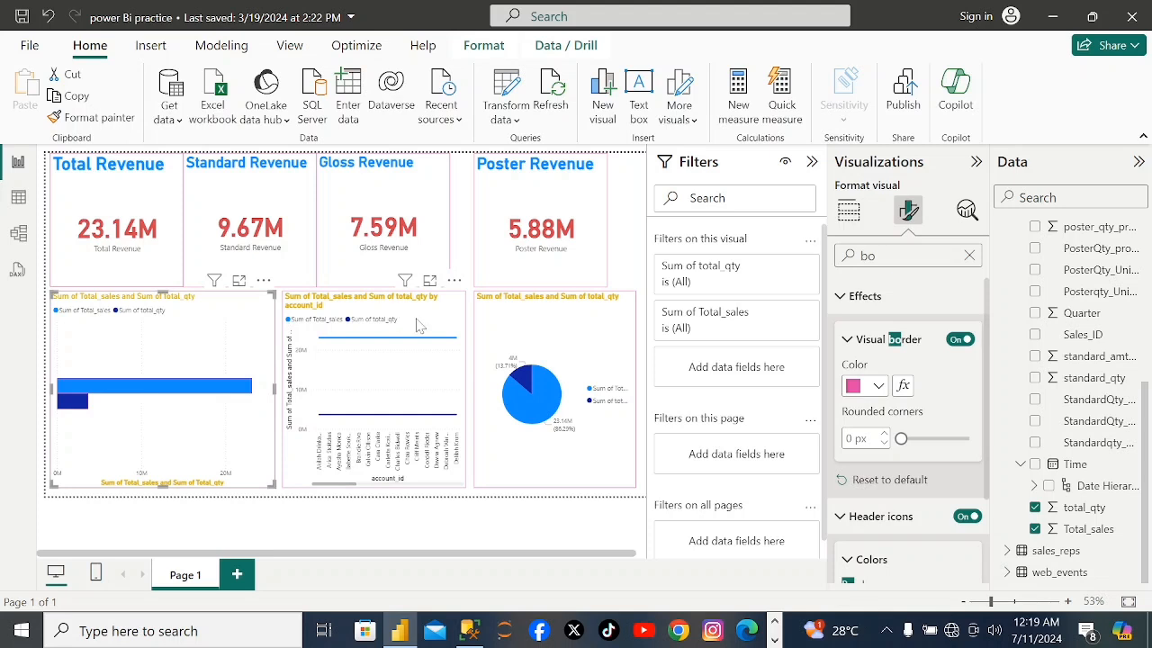
{"action": "left_click", "coordinate": [515, 342]}
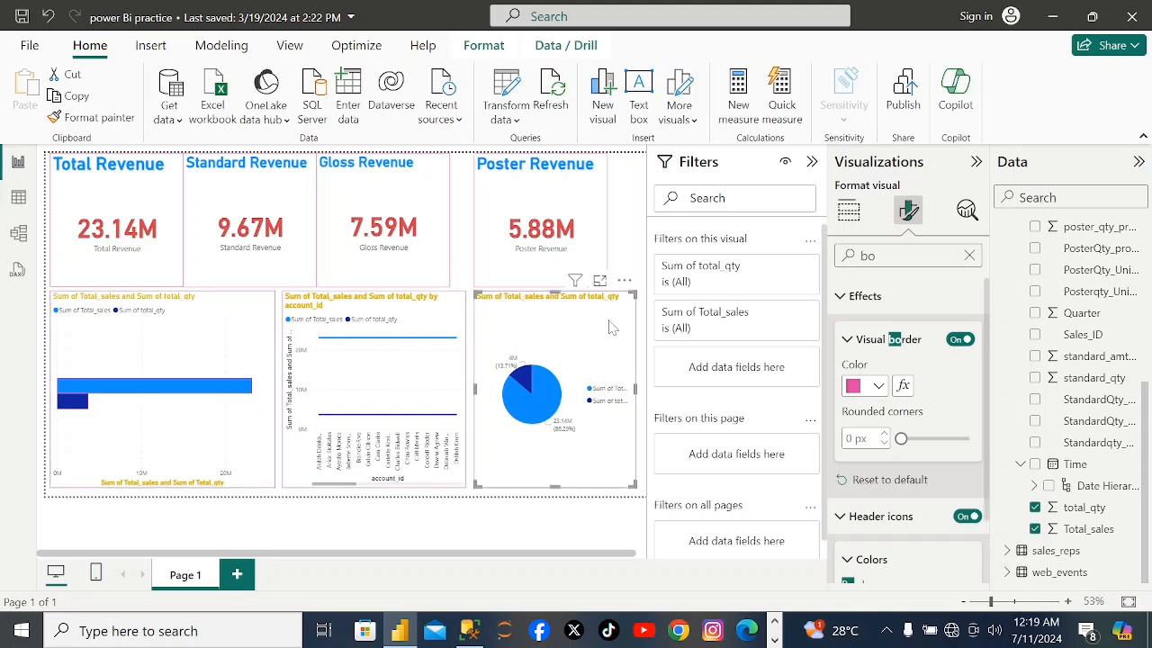
{"action": "mouse_move", "coordinate": [536, 411]}
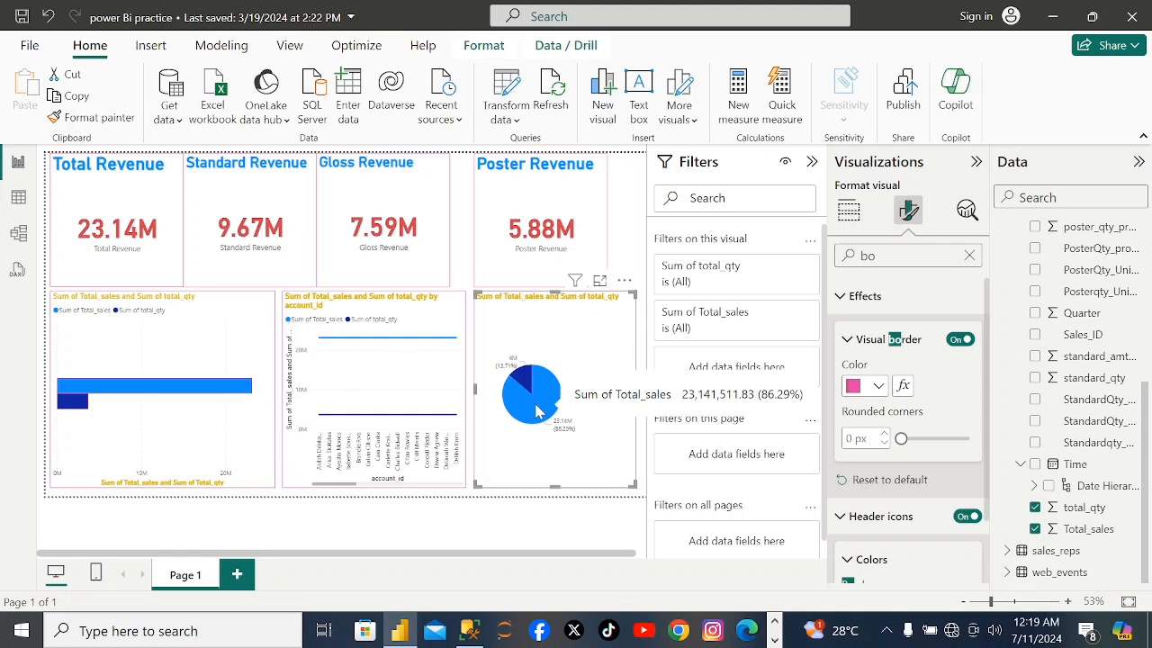
{"action": "left_click", "coordinate": [847, 212]}
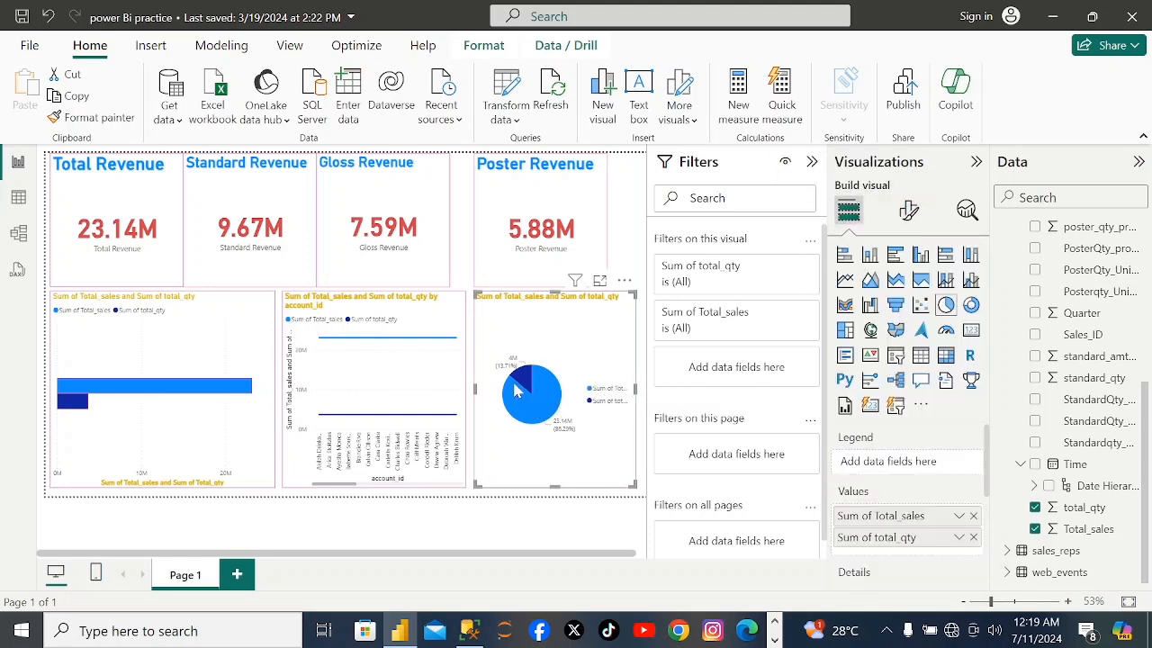
{"action": "left_click", "coordinate": [444, 399]}
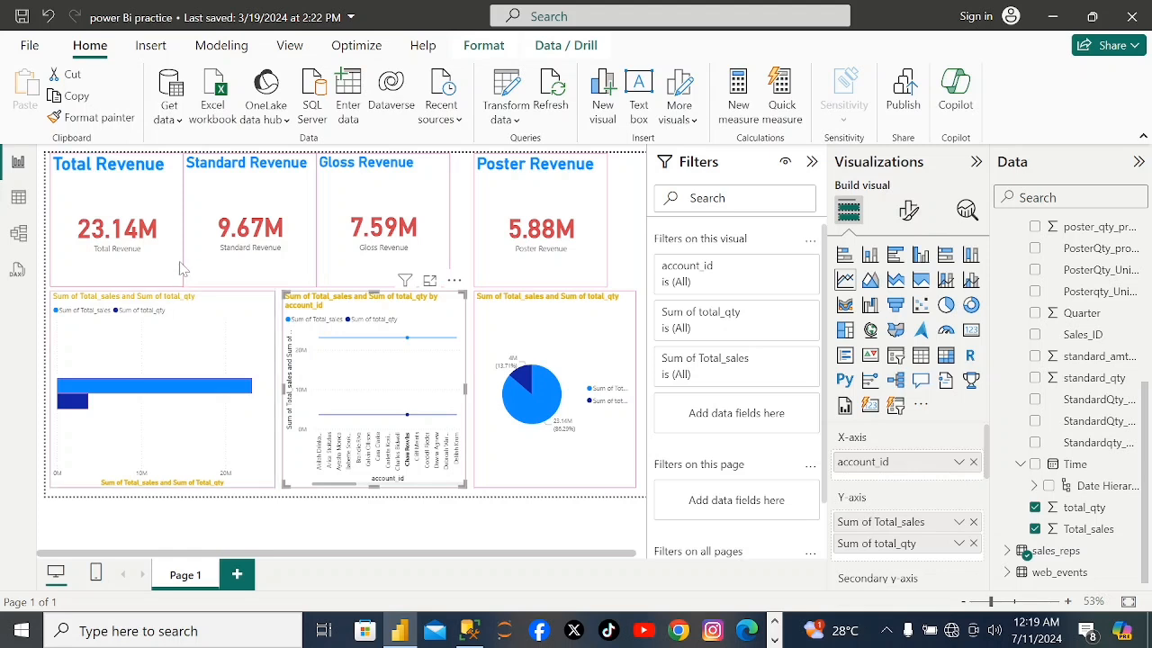
{"action": "left_click", "coordinate": [61, 263]}
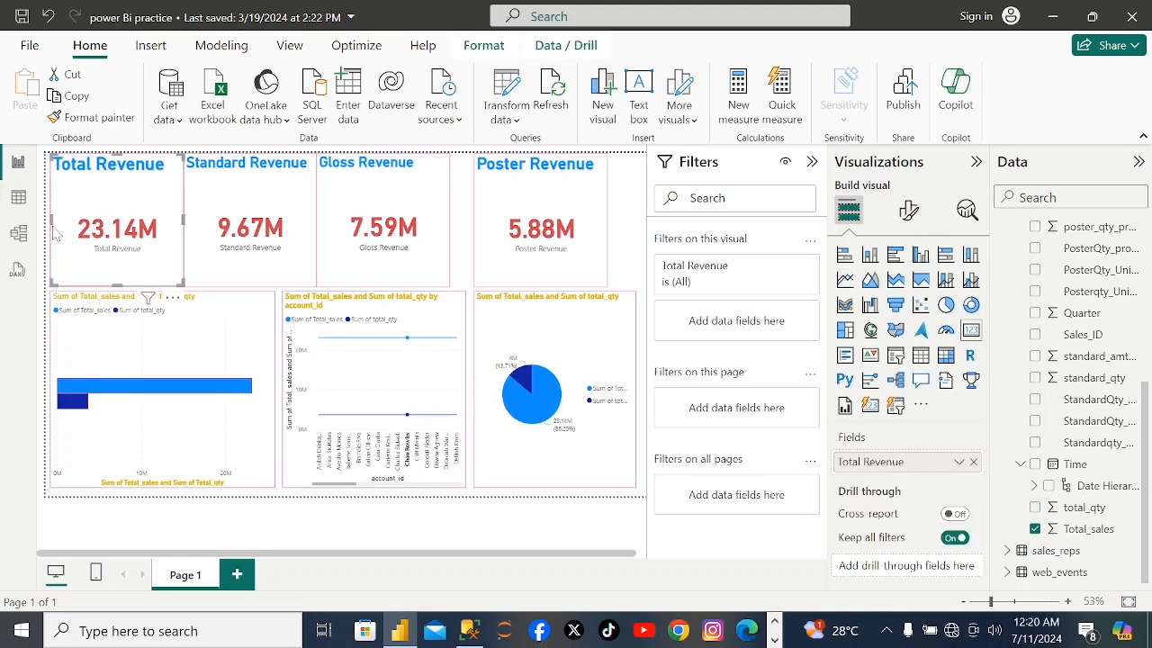